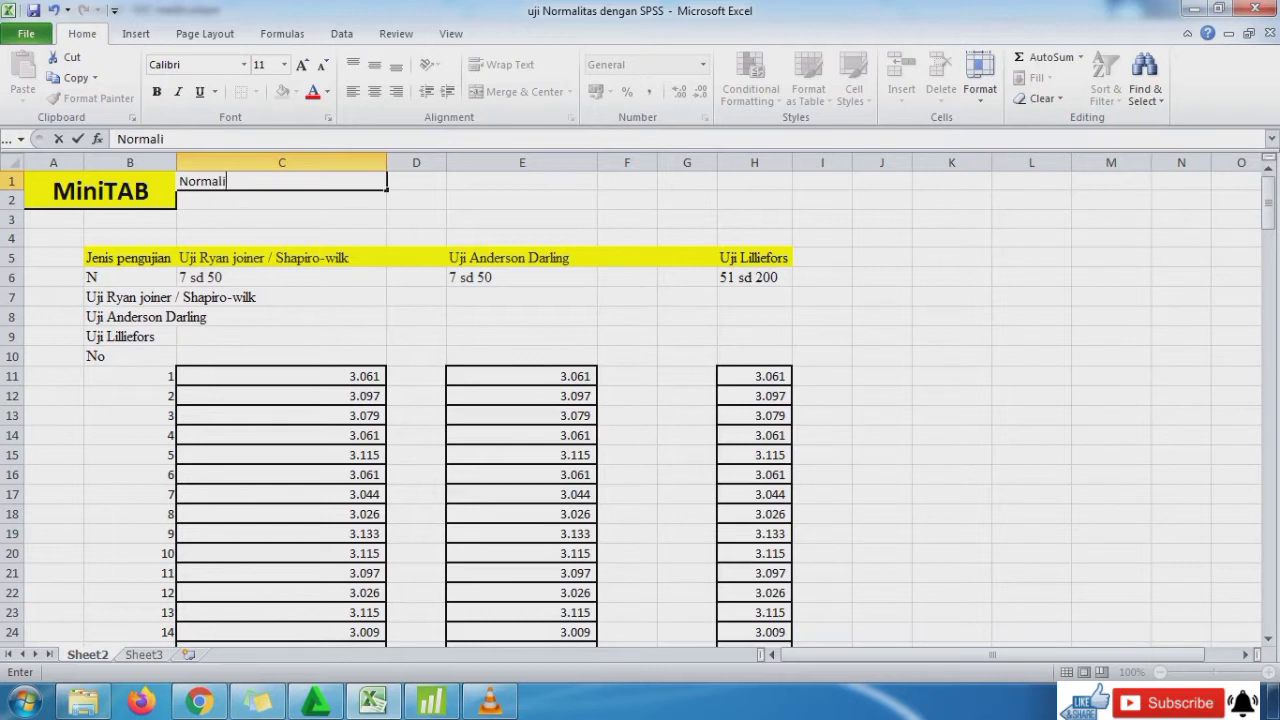
Complete the title in cell C1 so that it reads "Normalitas Data"
{"action": "type", "text": "Da"}
{"action": "key", "text": "BackSpace"}
{"action": "type", "text": "ata"}
{"action": "key", "text": "Return"}
Review the three normality test types in row 5 and their applicable sample sizes in row 6
{"action": "key", "text": "Down"}
{"action": "key", "text": "Down"}
{"action": "key", "text": "Down"}
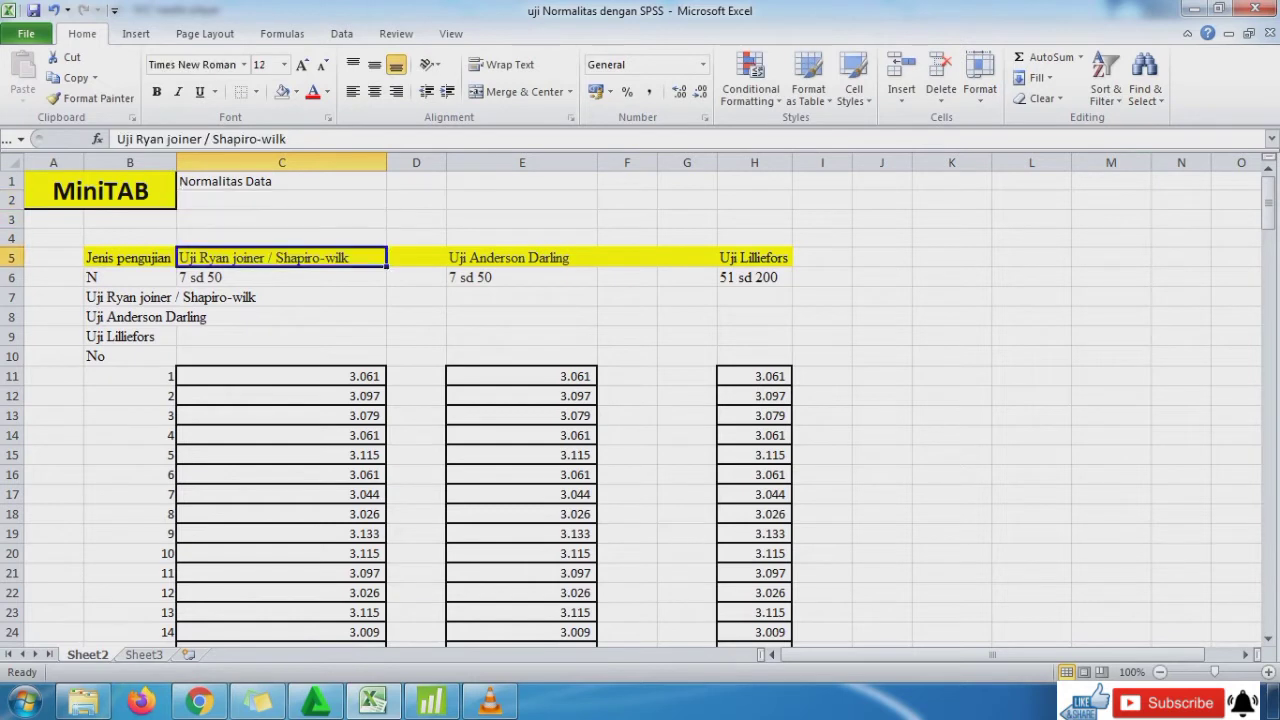
{"action": "key", "text": "Left"}
{"action": "key", "text": "Right"}
{"action": "key", "text": "Right"}
{"action": "key", "text": "Right"}
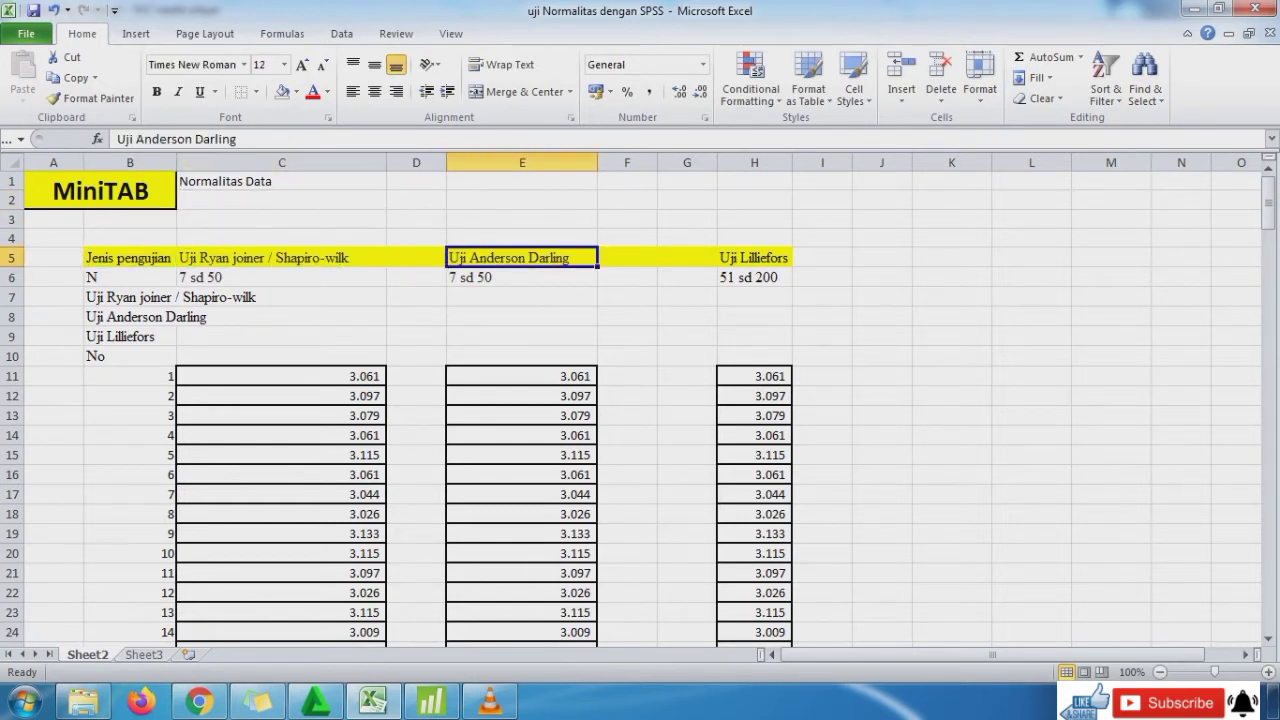
{"action": "key", "text": "Right"}
{"action": "key", "text": "Right"}
{"action": "key", "text": "Right"}
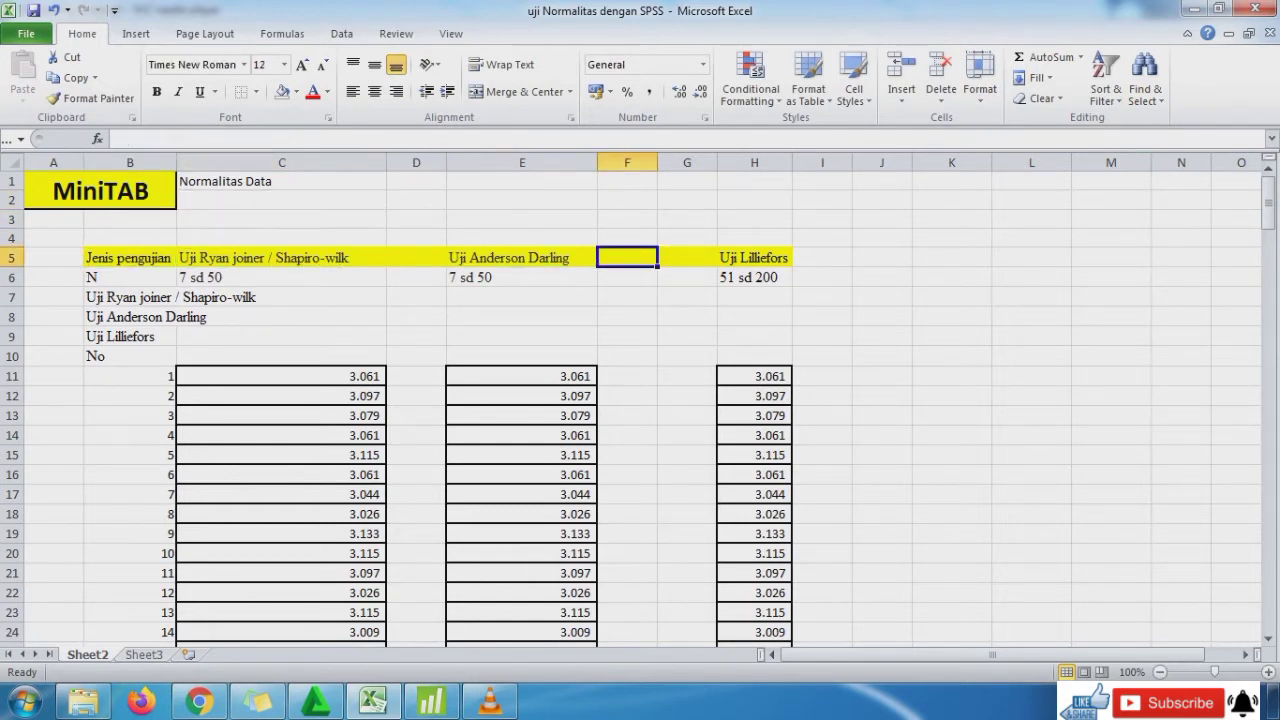
{"action": "key", "text": "Left"}
{"action": "key", "text": "Left"}
{"action": "key", "text": "Left"}
{"action": "key", "text": "Left"}
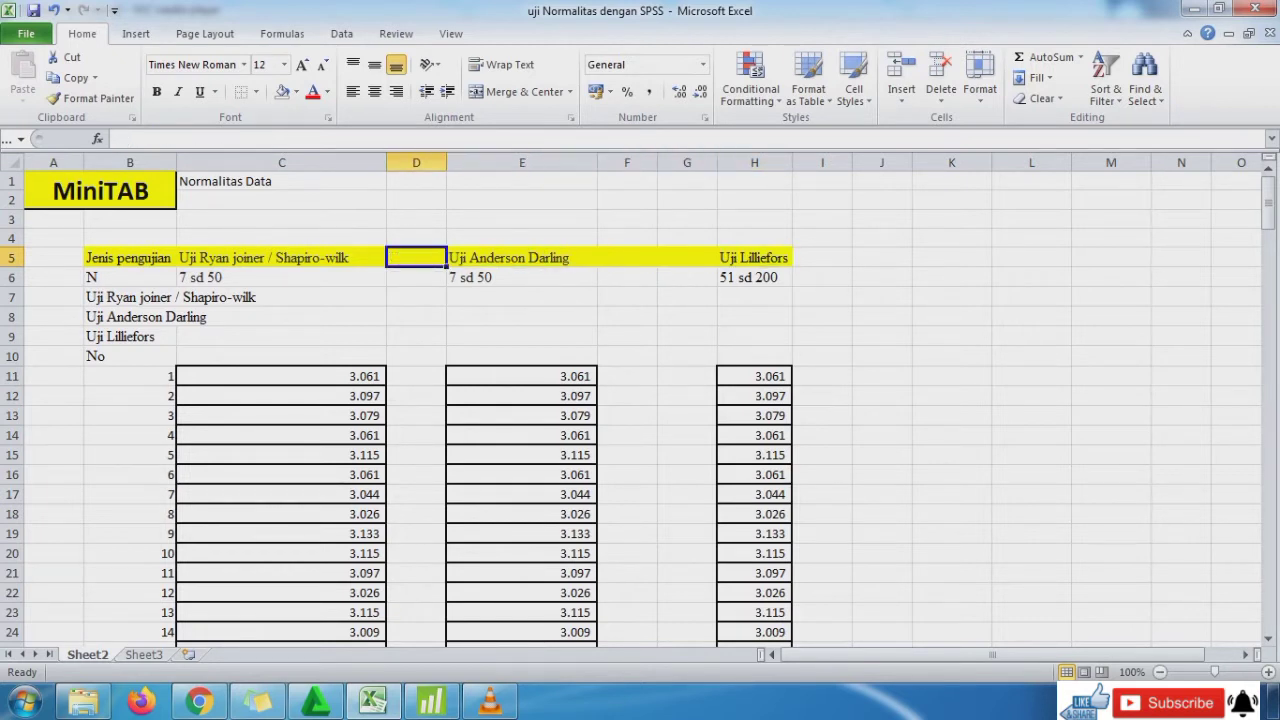
{"action": "key", "text": "Left"}
{"action": "key", "text": "Left"}
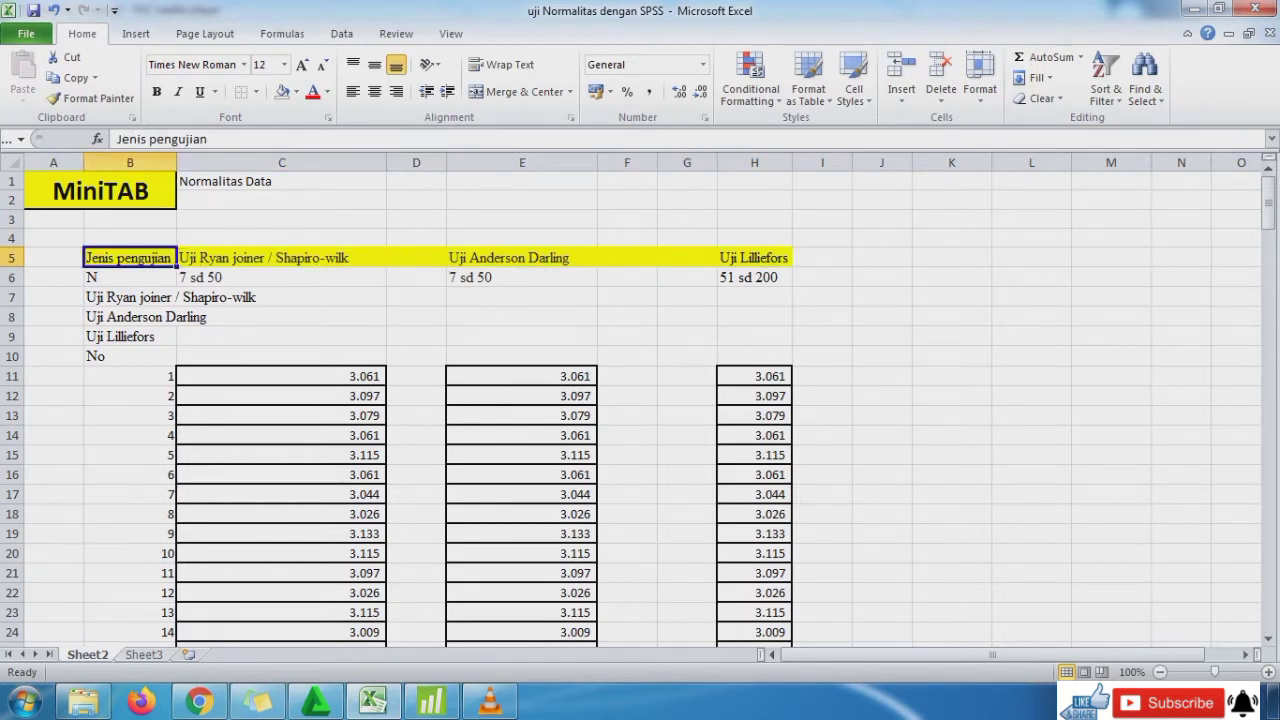
{"action": "key", "text": "Right"}
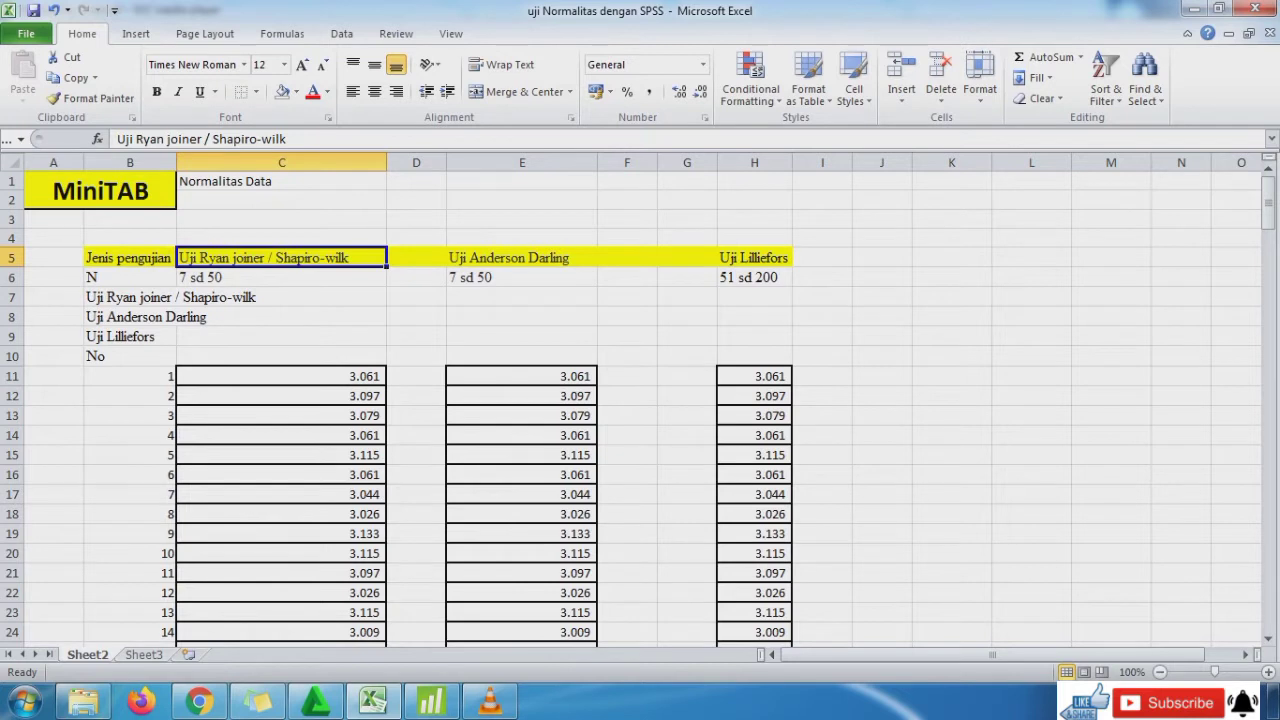
{"action": "key", "text": "Down"}
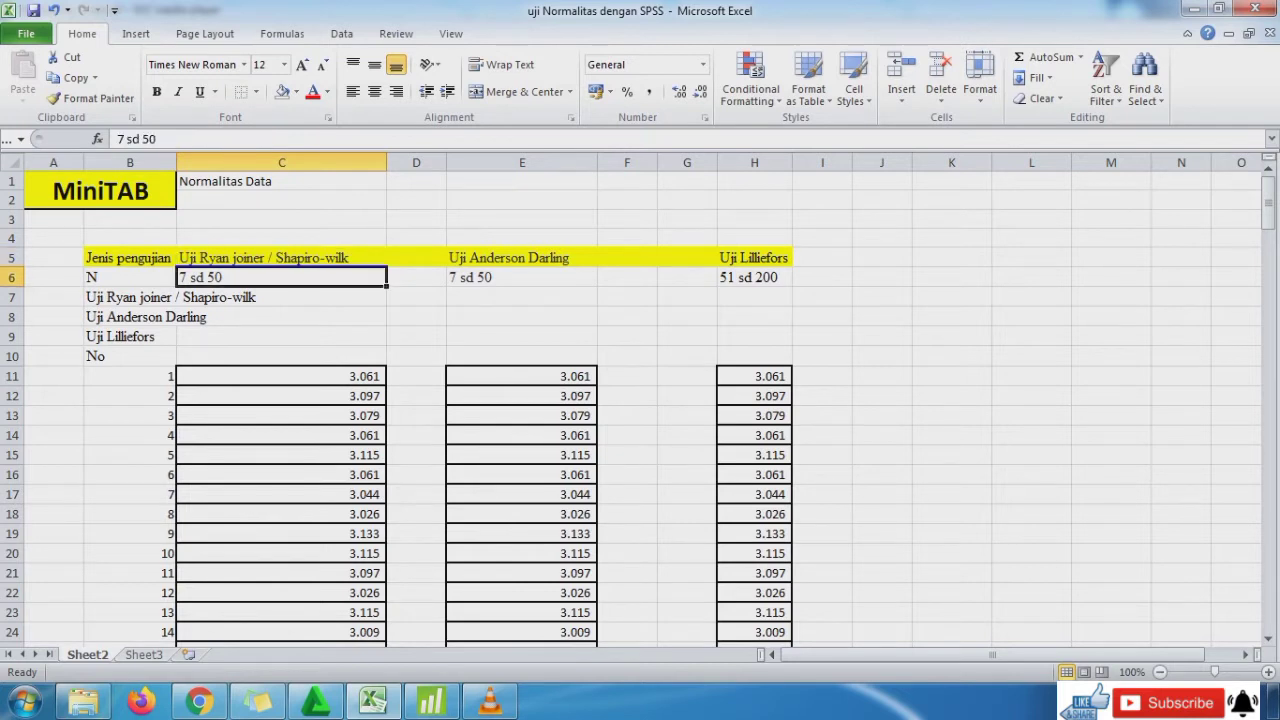
{"action": "key", "text": "Right"}
{"action": "key", "text": "Right"}
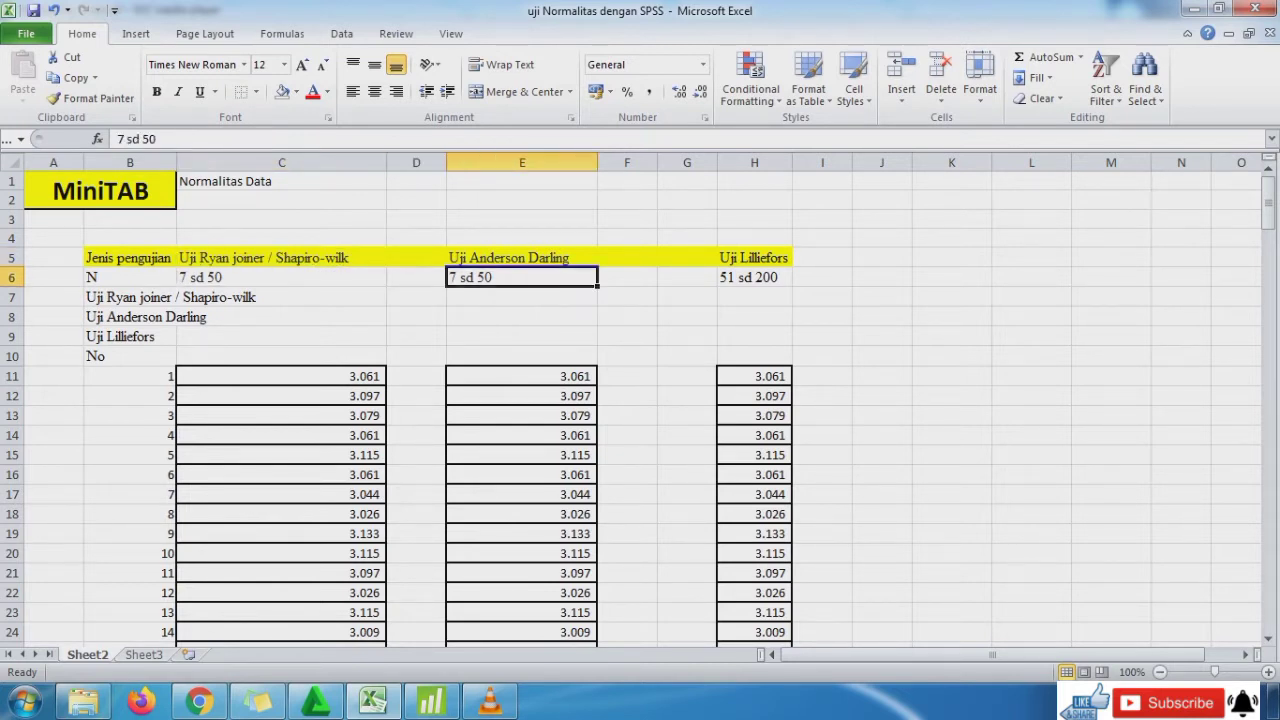
{"action": "key", "text": "Right"}
{"action": "key", "text": "Right"}
{"action": "key", "text": "Right"}
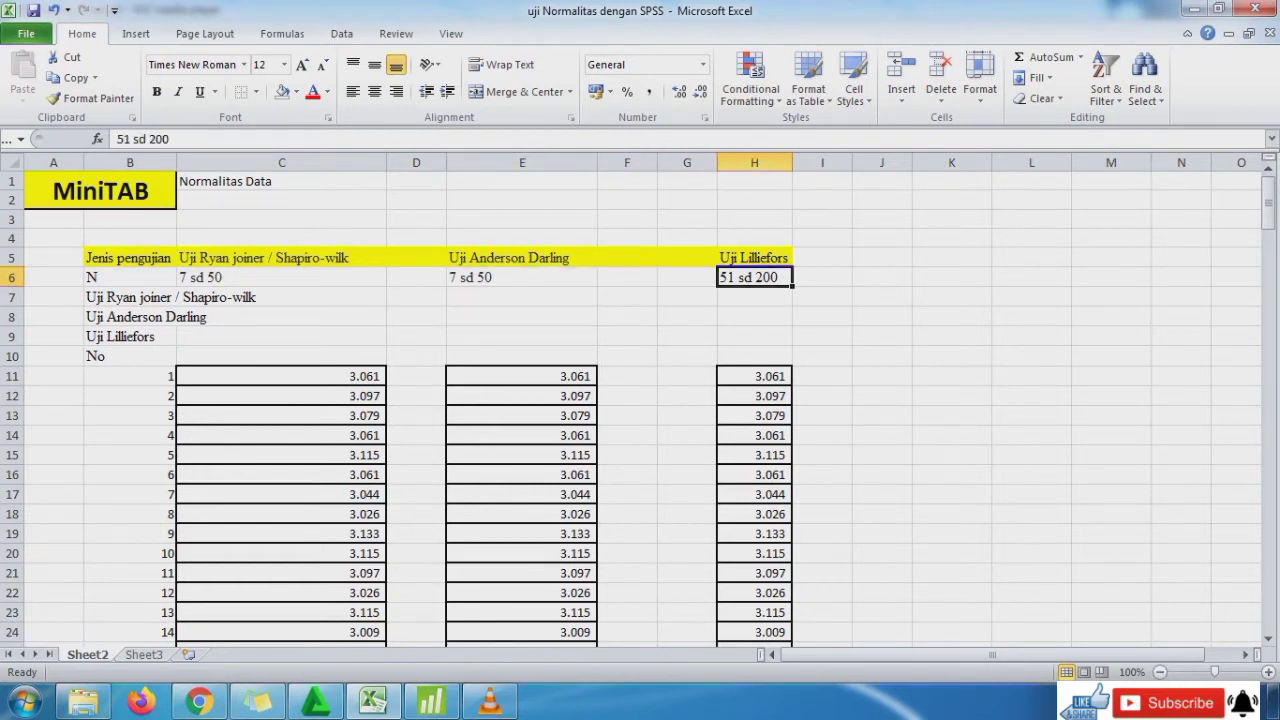
Highlight the last value of the Uji Ryan joiner / Shapiro-wilk data, cell C40, with a yellow fill
{"action": "left_click", "coordinate": [282, 376]}
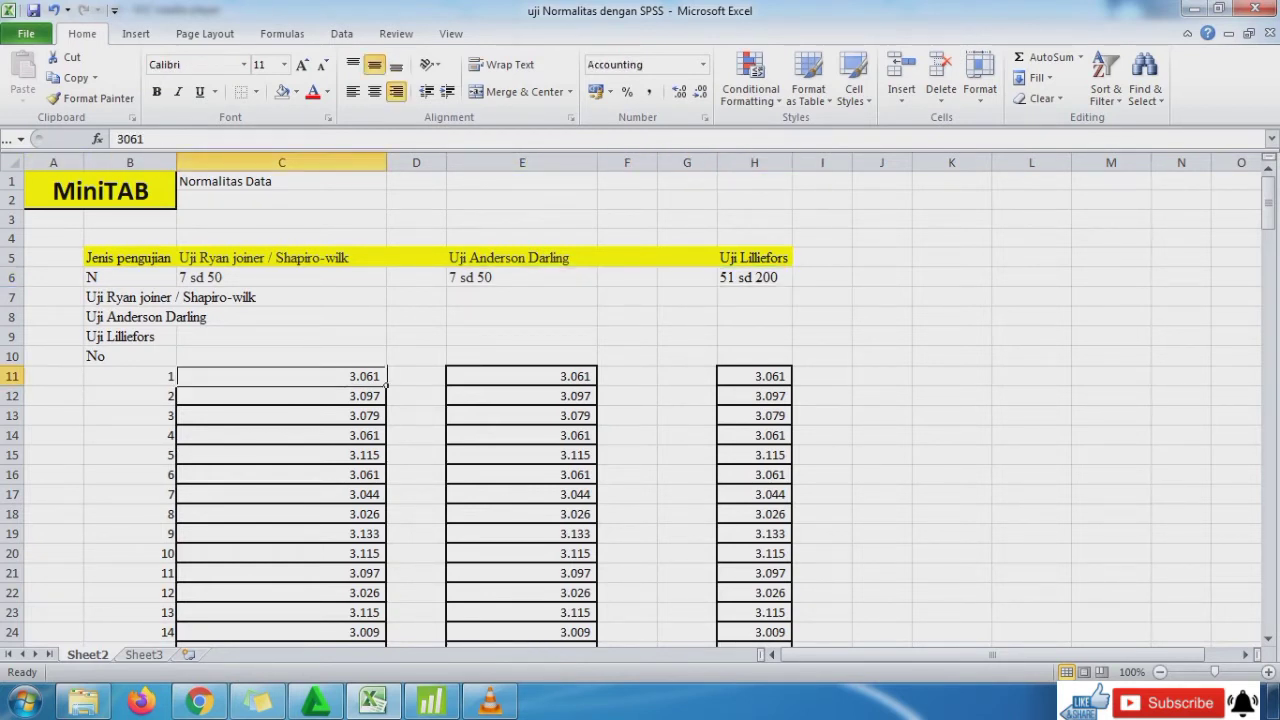
{"action": "key", "text": "Down"}
{"action": "key", "text": "Down"}
{"action": "key", "text": "Down"}
{"action": "key", "text": "Down"}
{"action": "key", "text": "Down"}
{"action": "key", "text": "Down"}
{"action": "key", "text": "Down"}
{"action": "key", "text": "Down"}
{"action": "key", "text": "Down"}
{"action": "key", "text": "Down"}
{"action": "key", "text": "Down"}
{"action": "key", "text": "Down"}
{"action": "key", "text": "Down"}
{"action": "key", "text": "Down"}
{"action": "key", "text": "Down"}
{"action": "key", "text": "Down"}
{"action": "key", "text": "Down"}
{"action": "key", "text": "Down"}
{"action": "key", "text": "Down"}
{"action": "key", "text": "Down"}
{"action": "key", "text": "Down"}
{"action": "key", "text": "Down"}
{"action": "key", "text": "Down"}
{"action": "key", "text": "Down"}
{"action": "key", "text": "Down"}
{"action": "key", "text": "Down"}
{"action": "key", "text": "Down"}
{"action": "key", "text": "Down"}
{"action": "key", "text": "Down"}
{"action": "key", "text": "Down"}
{"action": "key", "text": "Down"}
{"action": "key", "text": "Down"}
{"action": "key", "text": "Down"}
{"action": "key", "text": "Down"}
{"action": "key", "text": "Down"}
{"action": "key", "text": "Down"}
{"action": "key", "text": "Down"}
{"action": "key", "text": "Down"}
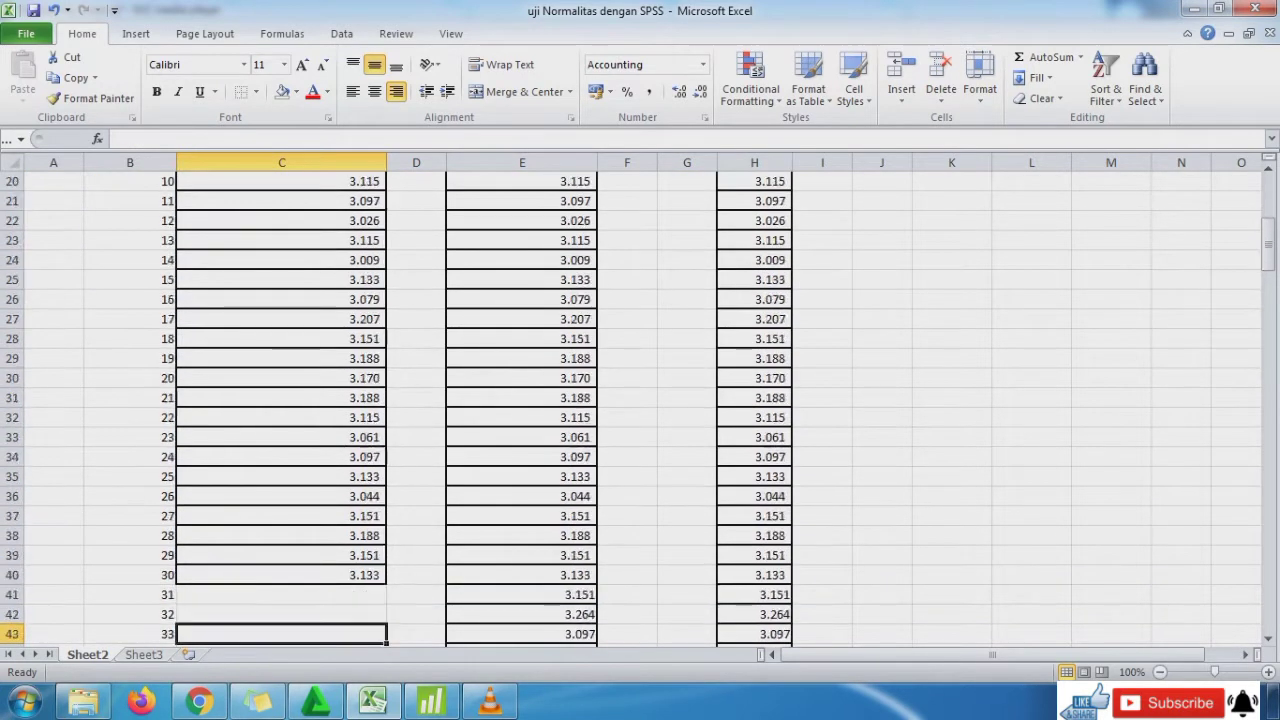
{"action": "key", "text": "Up"}
{"action": "key", "text": "Up"}
{"action": "key", "text": "Up"}
{"action": "key", "text": "Up"}
{"action": "key", "text": "Up"}
{"action": "key", "text": "Up"}
{"action": "key", "text": "Up"}
{"action": "key", "text": "Up"}
{"action": "key", "text": "Up"}
{"action": "key", "text": "Up"}
{"action": "key", "text": "Up"}
{"action": "key", "text": "Up"}
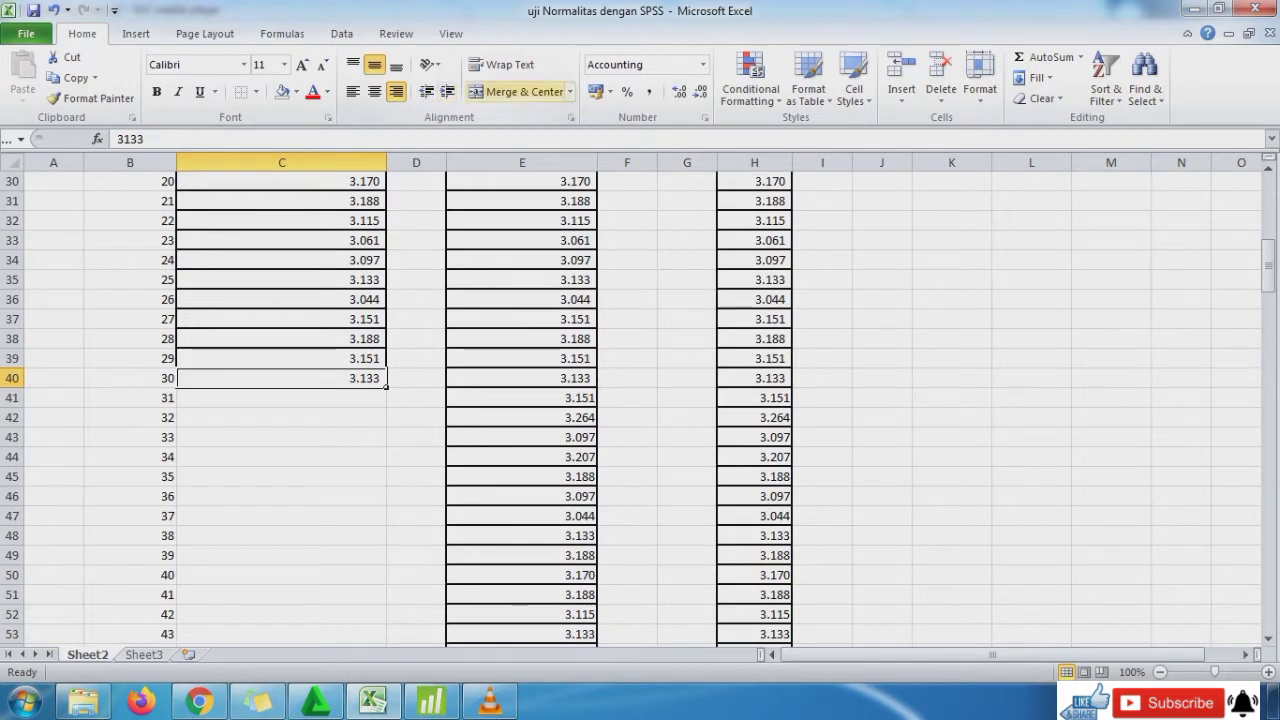
{"action": "left_click", "coordinate": [296, 91]}
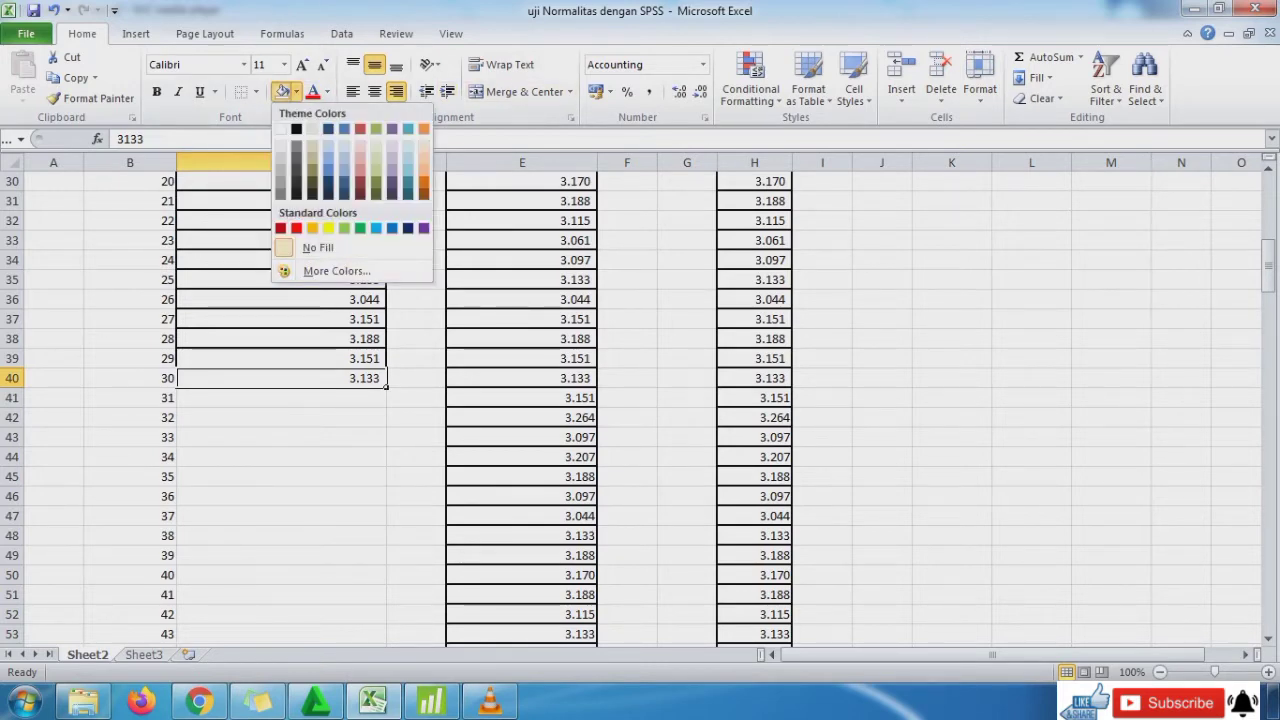
{"action": "left_click", "coordinate": [340, 225]}
Highlight the last value of the Uji Anderson Darling data, cell E60, with a yellow fill
{"action": "left_click", "coordinate": [522, 300]}
{"action": "key", "text": "ctrl+Up"}
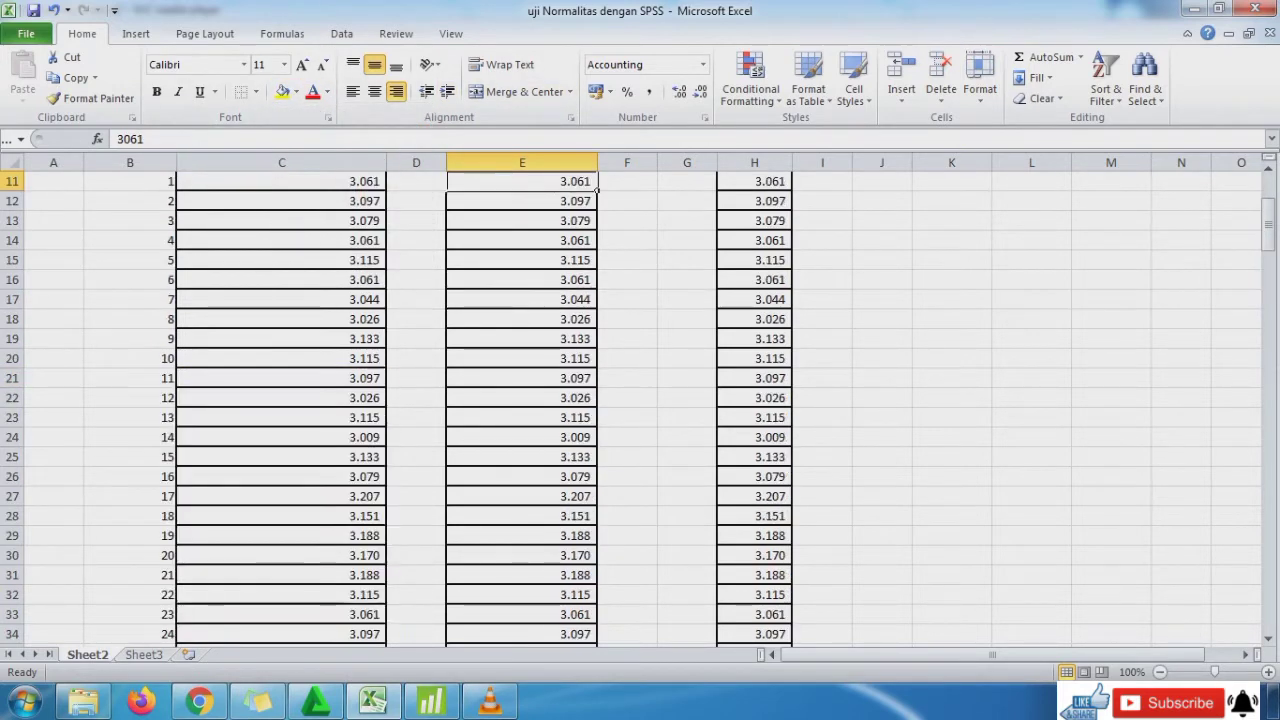
{"action": "key", "text": "Up"}
{"action": "key", "text": "Up"}
{"action": "key", "text": "Up"}
{"action": "key", "text": "Up"}
{"action": "key", "text": "Up"}
{"action": "key", "text": "Up"}
{"action": "key", "text": "Up"}
{"action": "key", "text": "Up"}
{"action": "key", "text": "Up"}
{"action": "key", "text": "Up"}
{"action": "key", "text": "Down"}
{"action": "key", "text": "Down"}
{"action": "key", "text": "Down"}
{"action": "key", "text": "Down"}
{"action": "key", "text": "Down"}
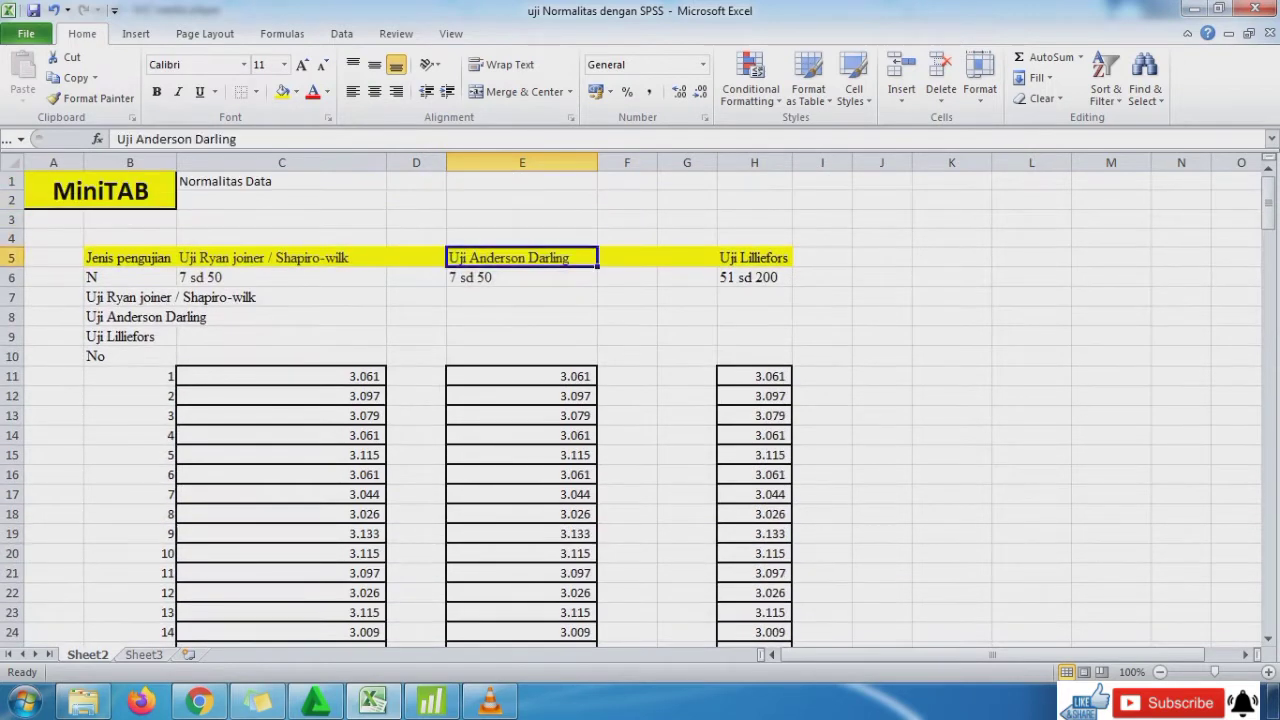
{"action": "key", "text": "Down"}
{"action": "key", "text": "Down"}
{"action": "key", "text": "Down"}
{"action": "key", "text": "Down"}
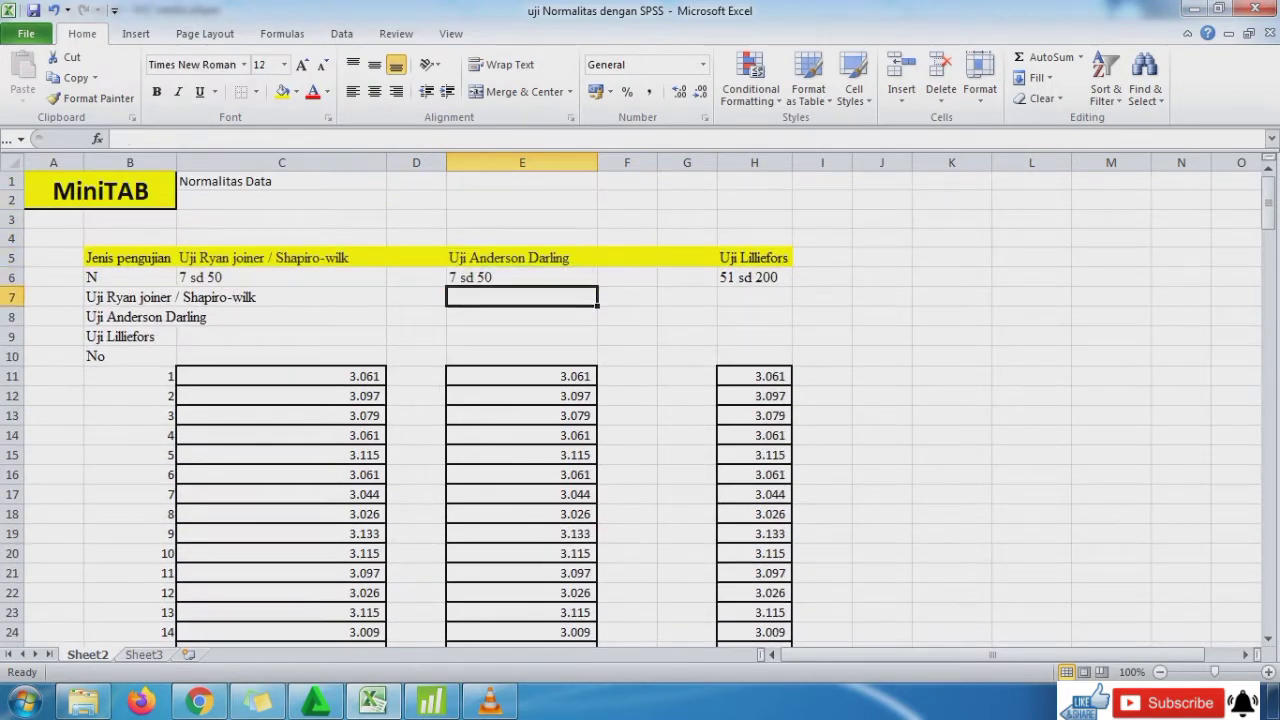
{"action": "key", "text": "ctrl+Down"}
{"action": "key", "text": "ctrl+Down"}
{"action": "key", "text": "Down"}
{"action": "key", "text": "Down"}
{"action": "key", "text": "Up"}
{"action": "key", "text": "Up"}
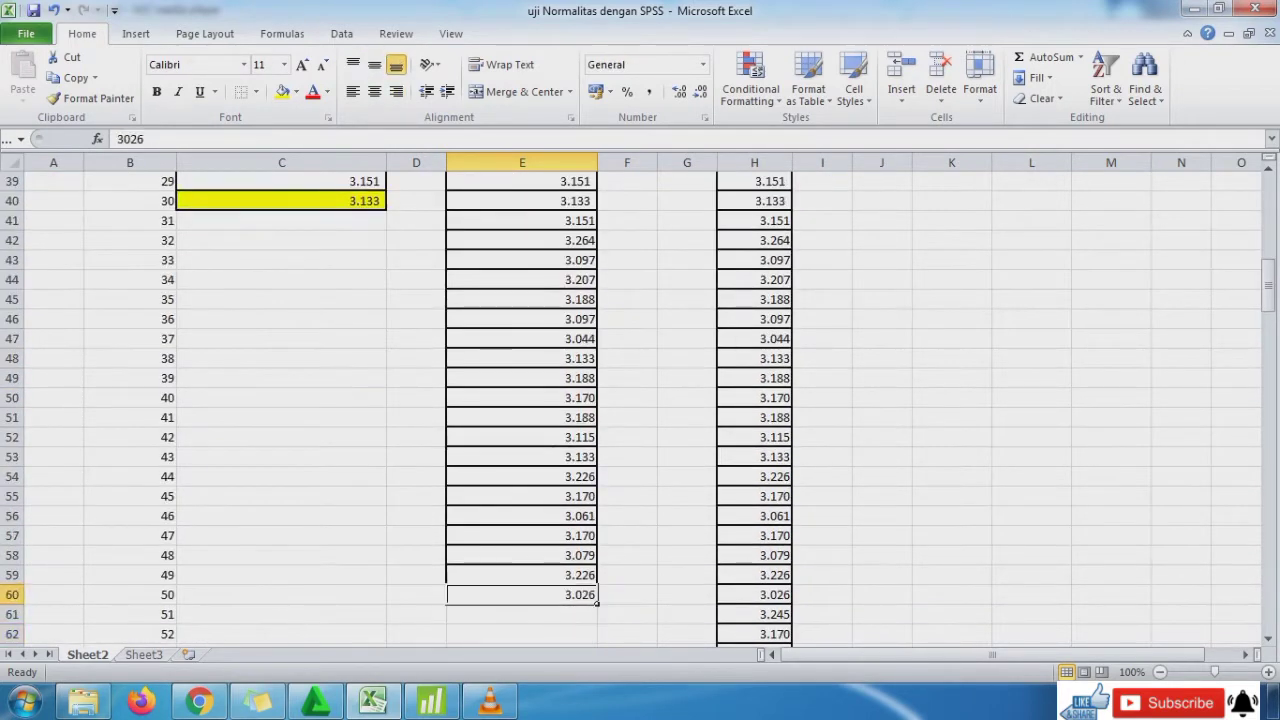
{"action": "key", "text": "Down"}
{"action": "key", "text": "Up"}
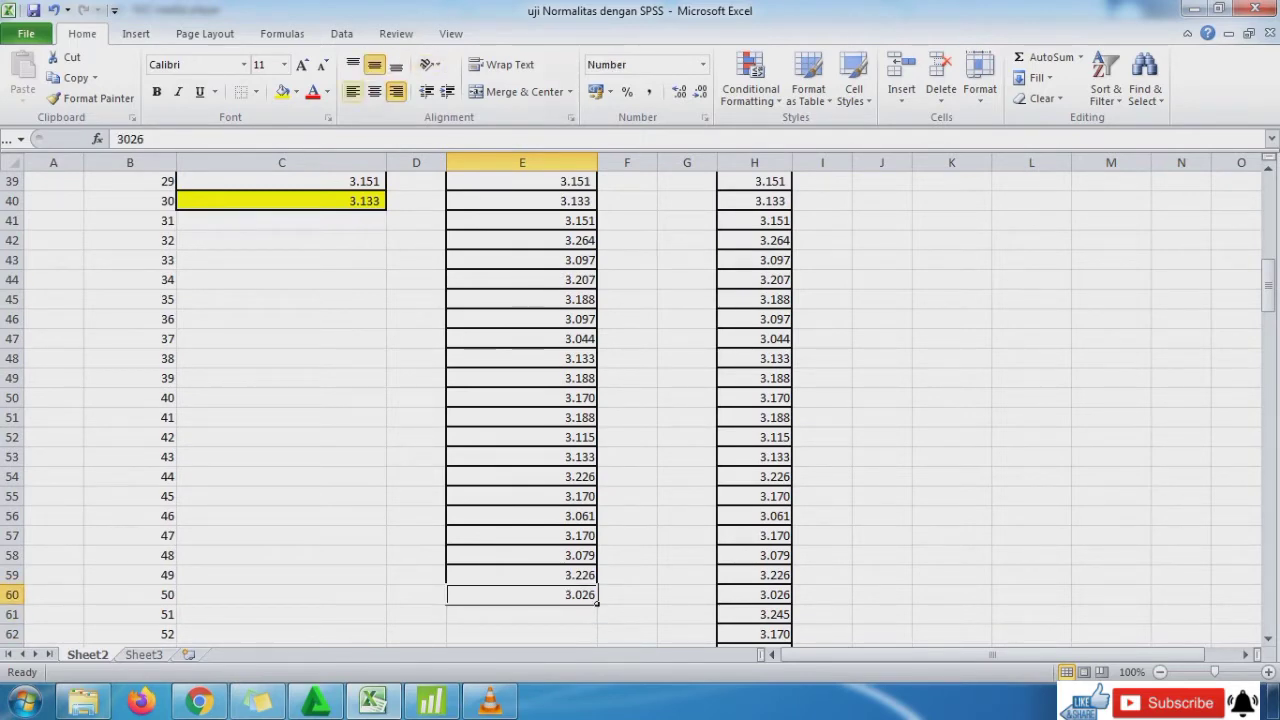
{"action": "left_click", "coordinate": [283, 91]}
Highlight the last value of the Uji Lilliefors data, cell H110, with a yellow fill
{"action": "key", "text": "ctrl+Right"}
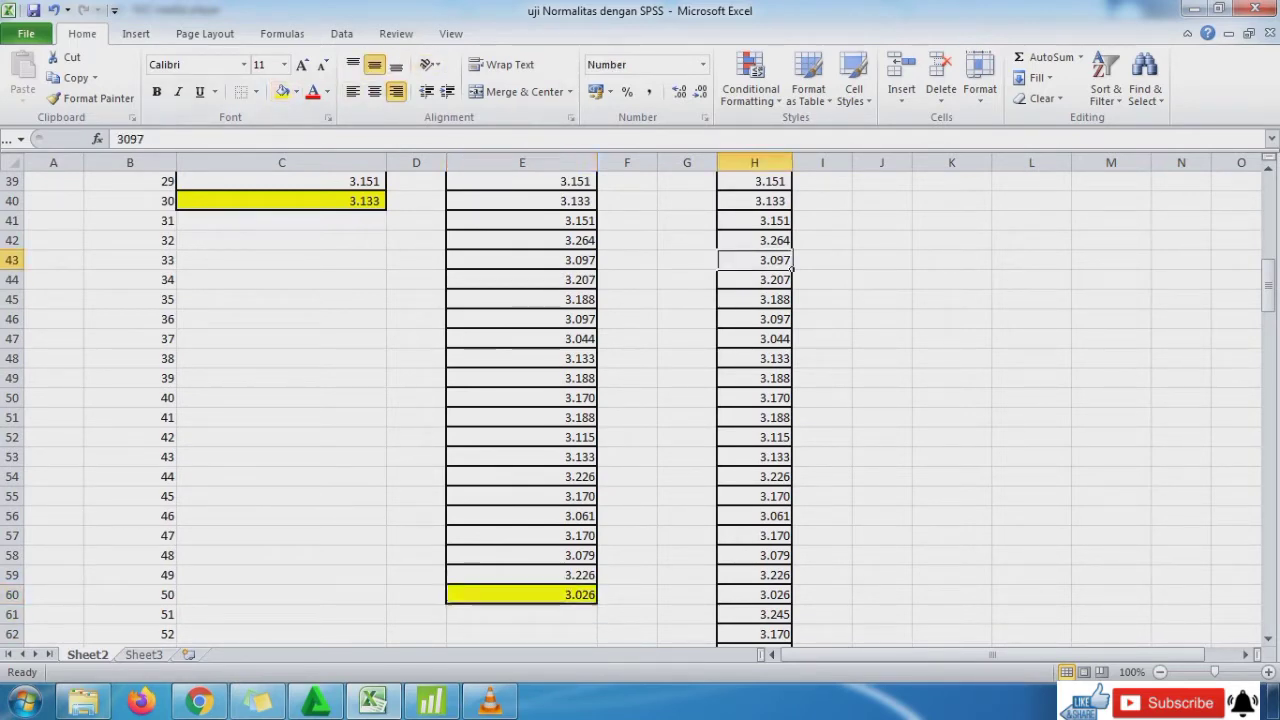
{"action": "key", "text": "ctrl+Up"}
{"action": "key", "text": "ctrl+Up"}
{"action": "key", "text": "Down"}
{"action": "key", "text": "Down"}
{"action": "key", "text": "Down"}
{"action": "key", "text": "Down"}
{"action": "key", "text": "Down"}
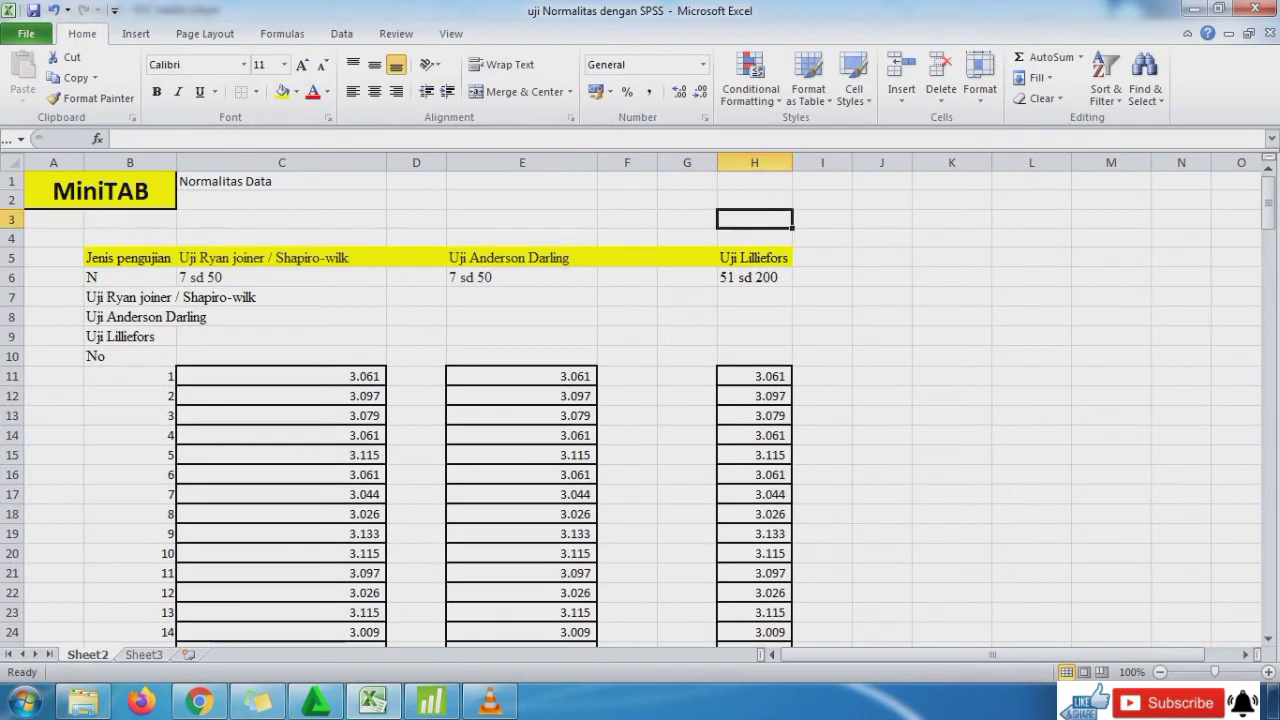
{"action": "key", "text": "ctrl+Down"}
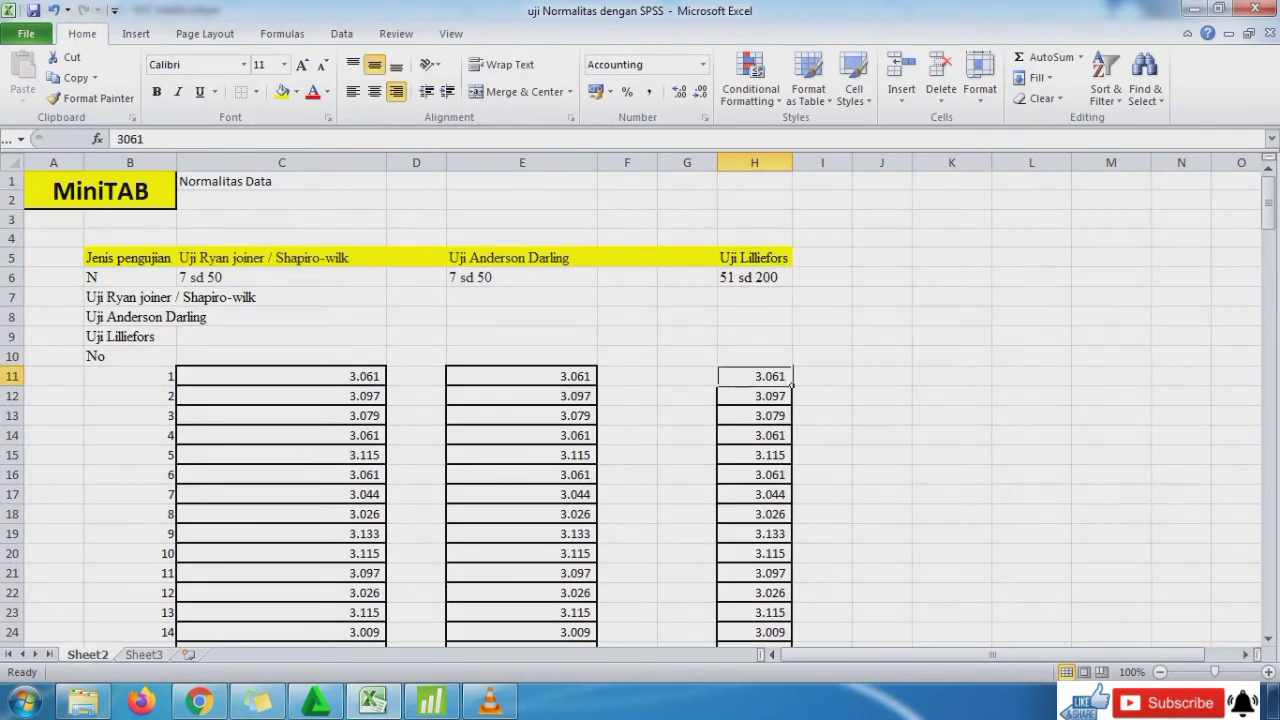
{"action": "key", "text": "Down"}
{"action": "key", "text": "Down"}
{"action": "key", "text": "ctrl+Down"}
{"action": "key", "text": "Down"}
{"action": "key", "text": "Up"}
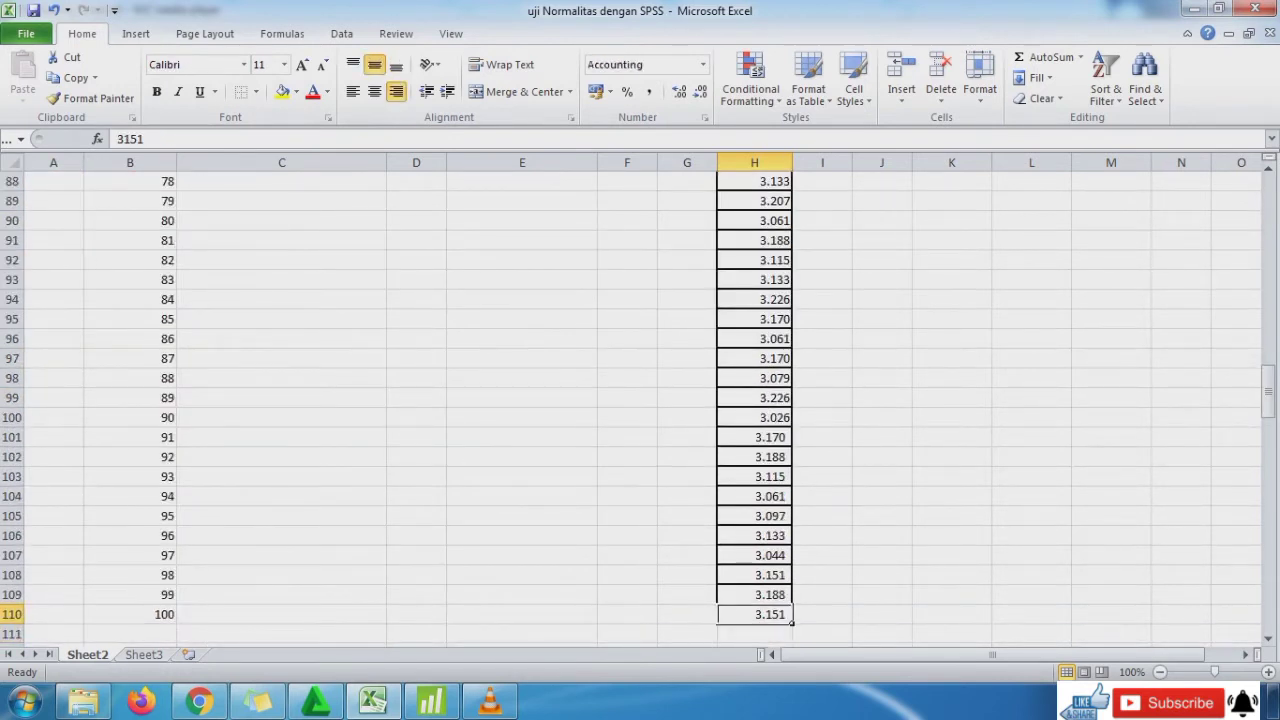
{"action": "left_click", "coordinate": [283, 91]}
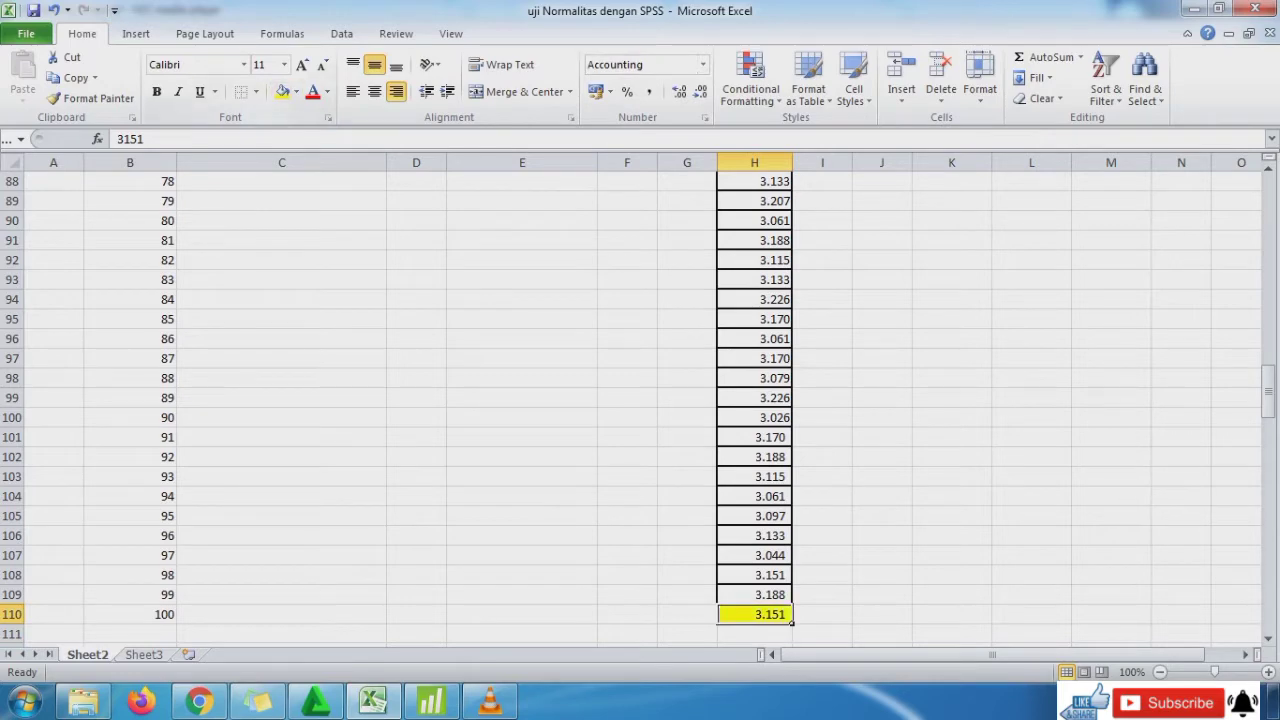
Copy the Uji Ryan joiner / Shapiro-wilk data values in cells C11 to C40
{"action": "left_click", "coordinate": [754, 280]}
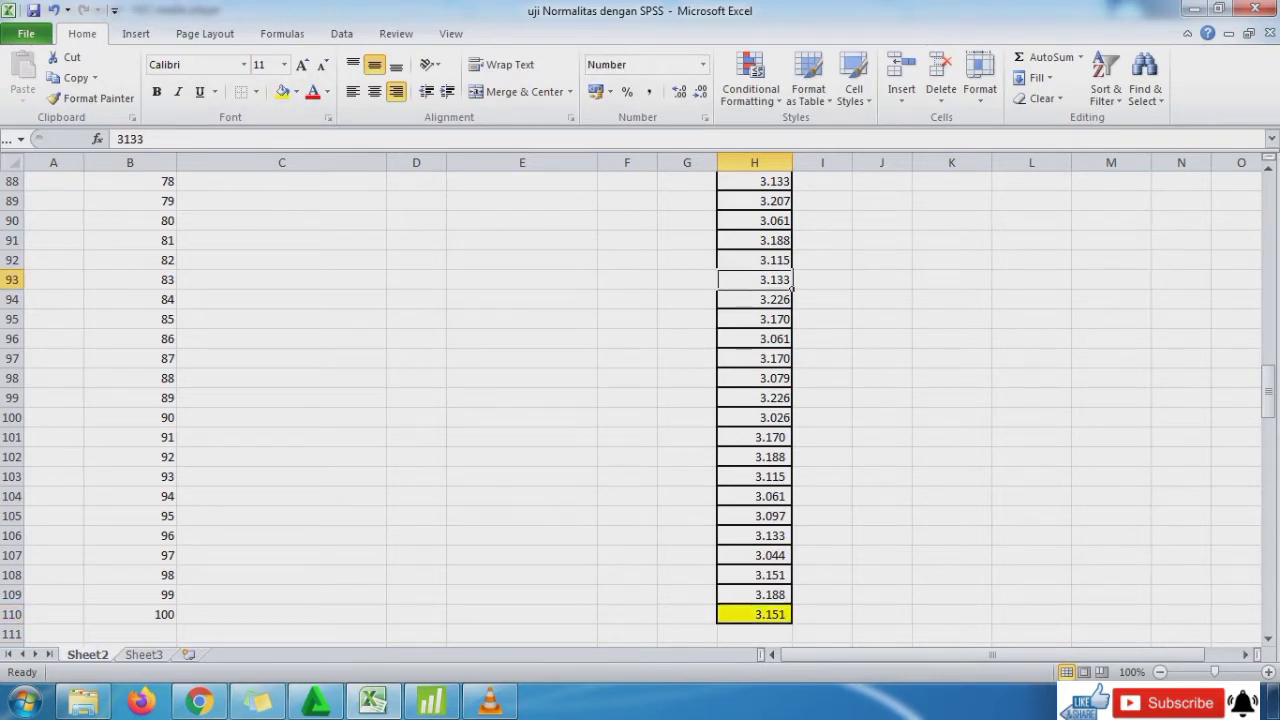
{"action": "key", "text": "ctrl+Up"}
{"action": "key", "text": "ctrl+Up"}
{"action": "key", "text": "ctrl+Up"}
{"action": "key", "text": "ctrl+Up"}
{"action": "key", "text": "Left"}
{"action": "key", "text": "Left"}
{"action": "key", "text": "Left"}
{"action": "key", "text": "Left"}
{"action": "key", "text": "Left"}
{"action": "key", "text": "Left"}
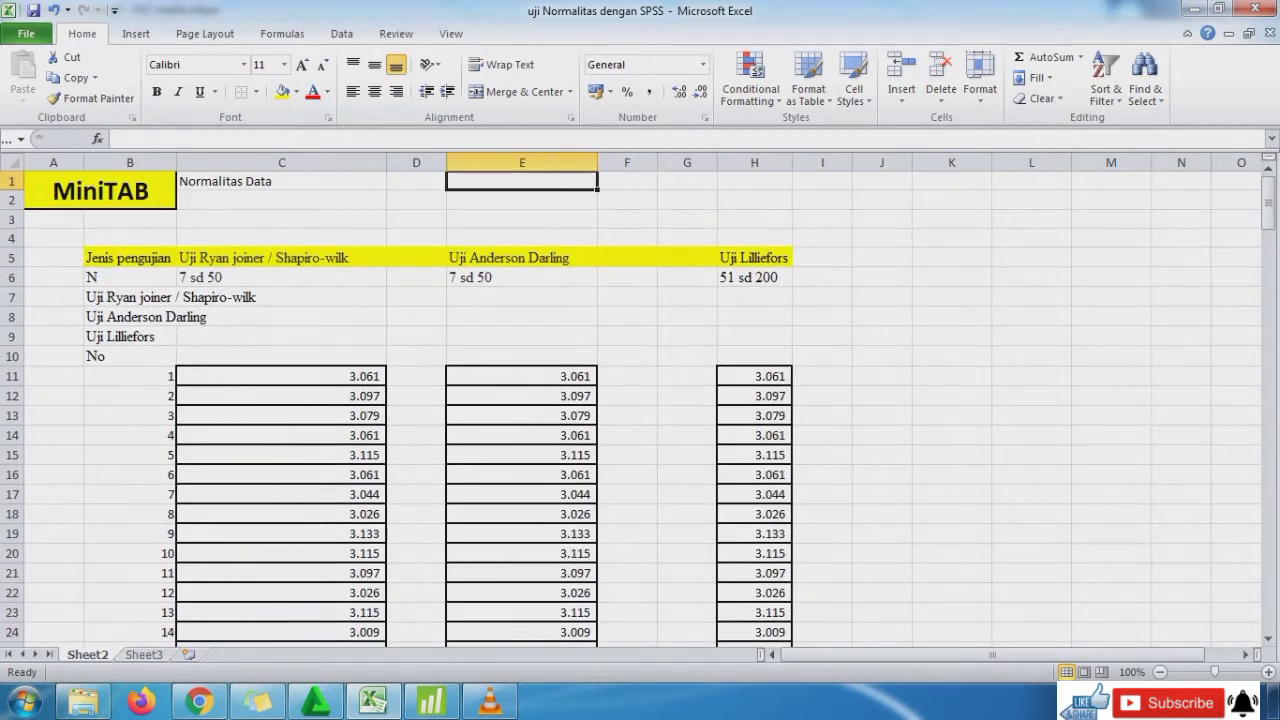
{"action": "key", "text": "Down"}
{"action": "key", "text": "Right"}
{"action": "key", "text": "Right"}
{"action": "key", "text": "Down"}
{"action": "key", "text": "Left"}
{"action": "key", "text": "Down"}
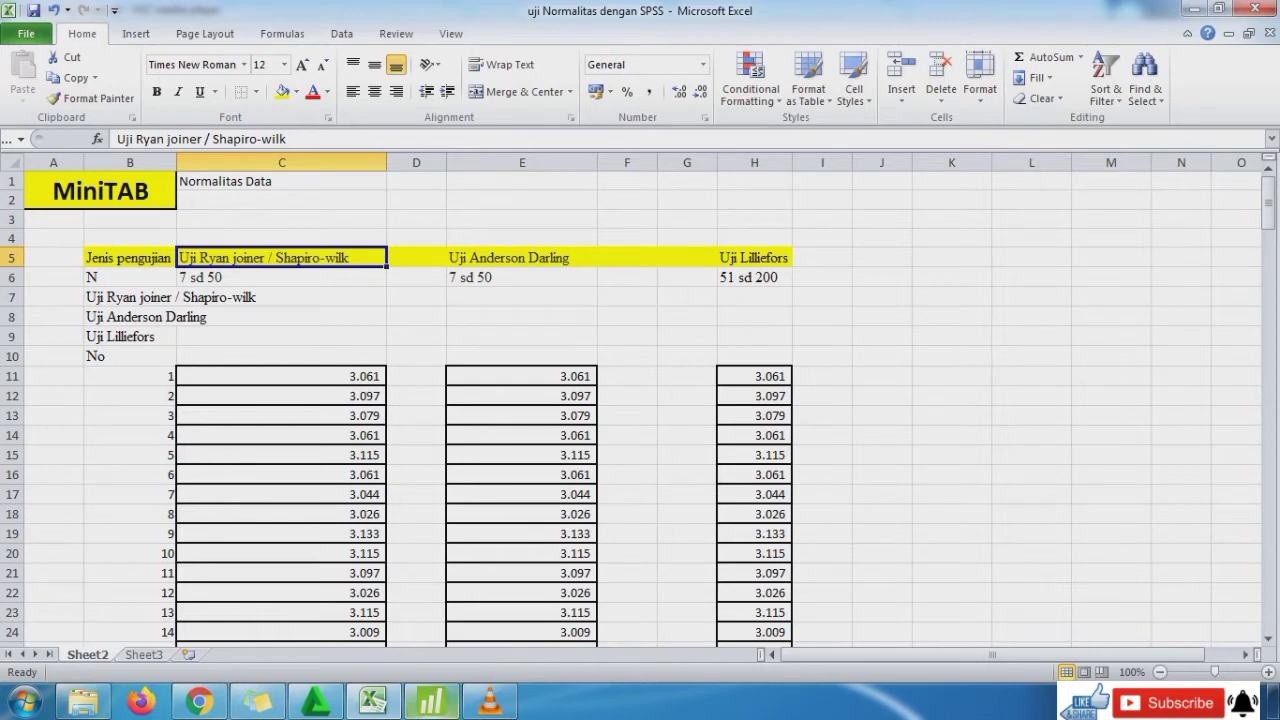
{"action": "left_click", "coordinate": [281, 376]}
{"action": "key", "text": "ctrl+shift+Down"}
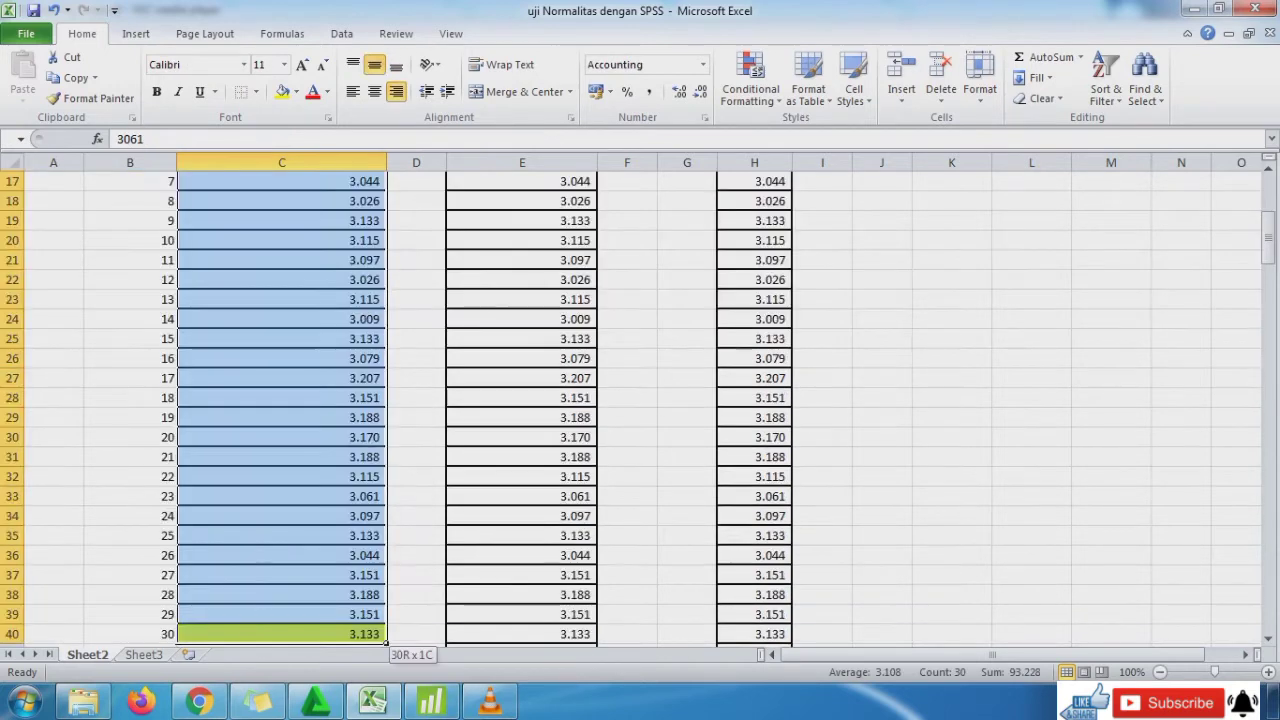
{"action": "key", "text": "ctrl+c"}
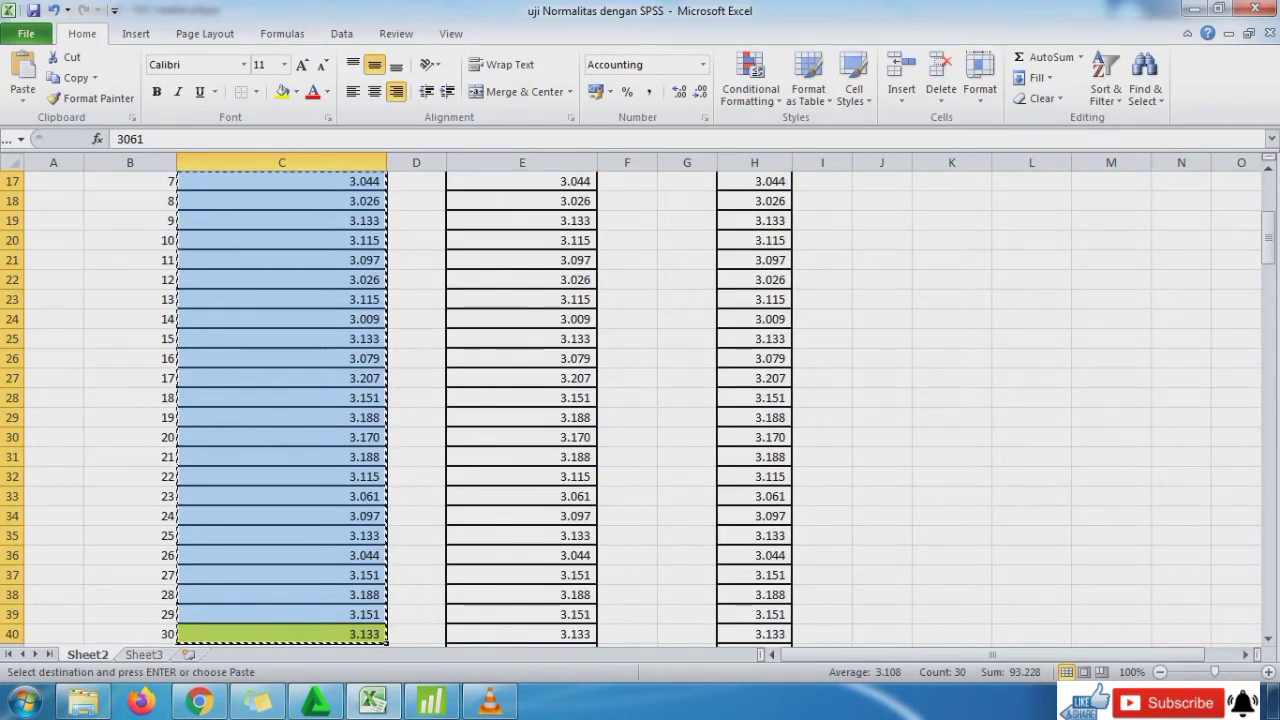
Switch to Minitab and paste the copied values into column C1 of Worksheet 1, starting at row 1
{"action": "left_click", "coordinate": [431, 703]}
{"action": "left_click", "coordinate": [82, 420]}
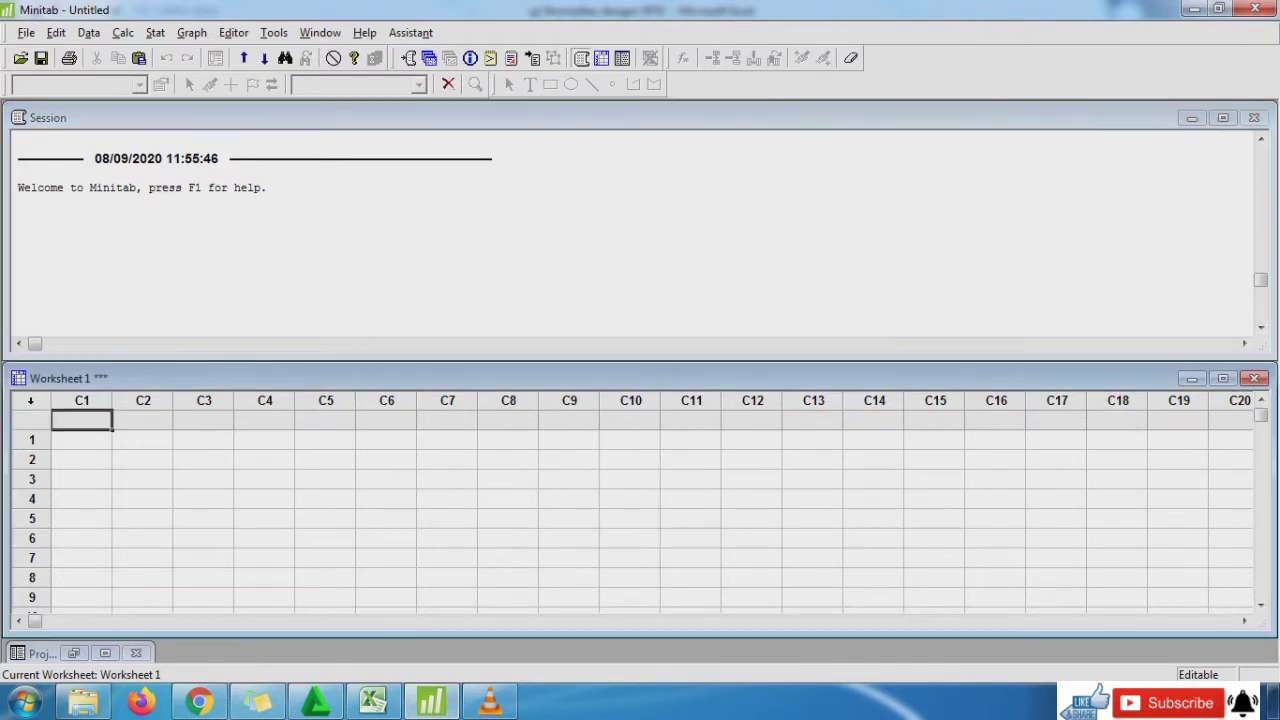
{"action": "left_click", "coordinate": [82, 440]}
{"action": "key", "text": "ctrl+v"}
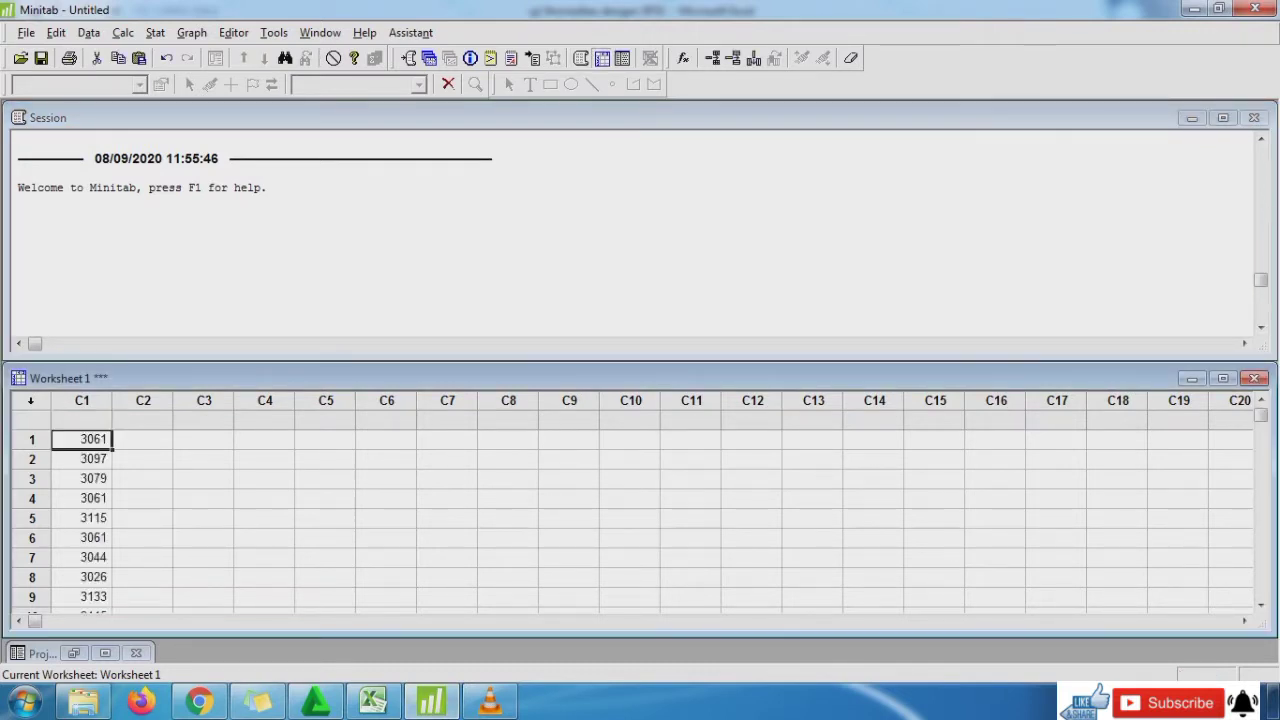
Name worksheet column C1 "Data_1"
{"action": "left_click", "coordinate": [82, 420]}
{"action": "type", "text": "Data"}
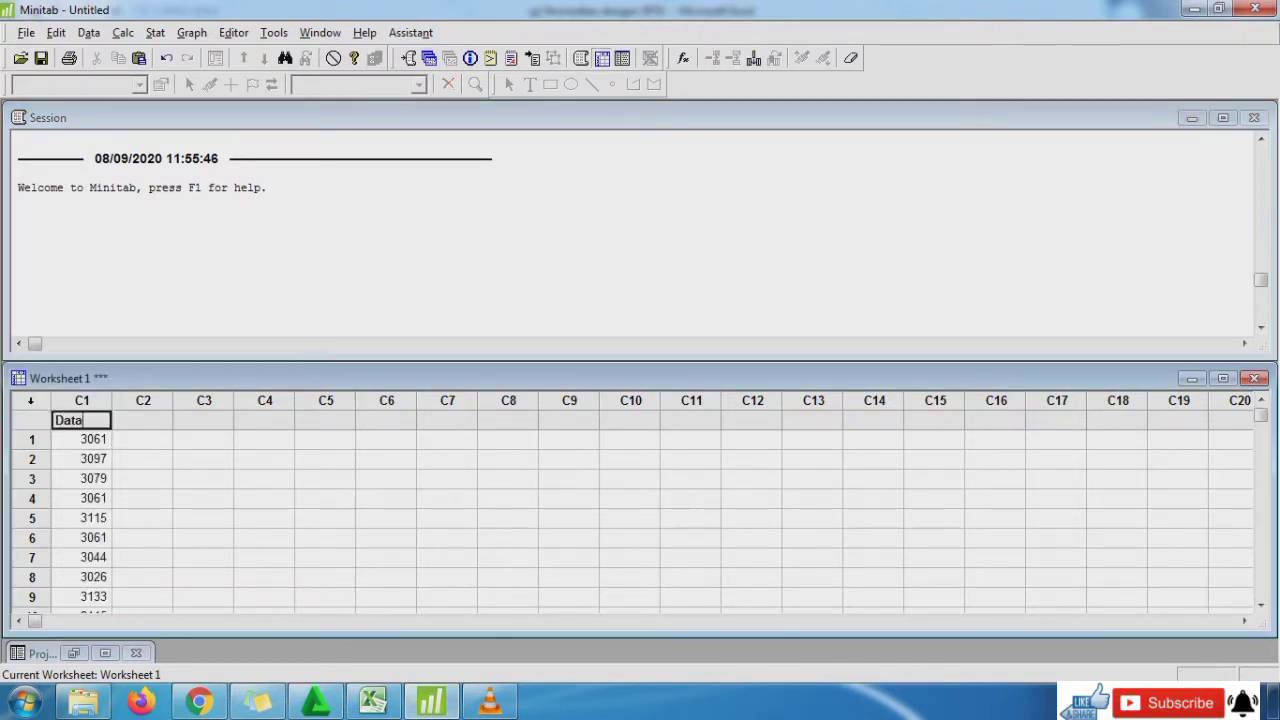
{"action": "type", "text": "_1"}
{"action": "left_click", "coordinate": [143, 440]}
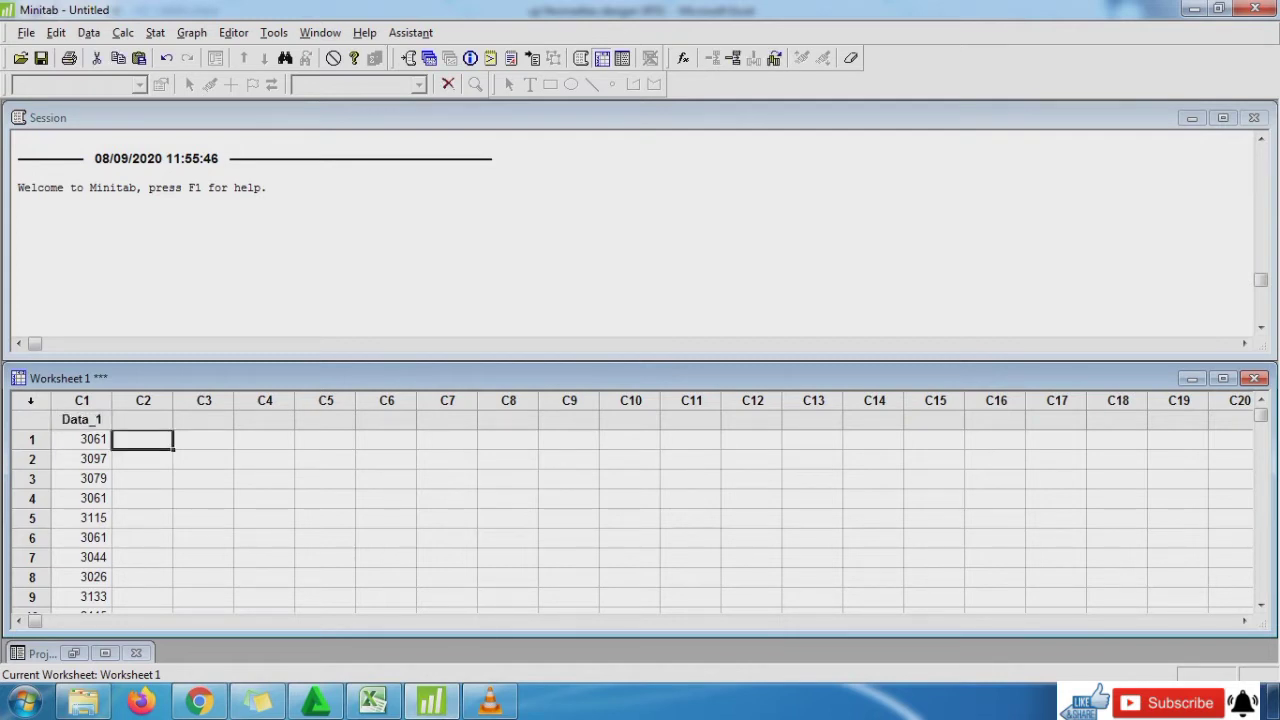
Look through the pasted Data_1 values in column C1 down past the last row and back to the column name
{"action": "left_click", "coordinate": [82, 440]}
{"action": "key", "text": "Down"}
{"action": "key", "text": "Down"}
{"action": "key", "text": "Down"}
{"action": "key", "text": "Down"}
{"action": "key", "text": "Down"}
{"action": "key", "text": "Down"}
{"action": "key", "text": "Down"}
{"action": "key", "text": "Down"}
{"action": "key", "text": "Down"}
{"action": "key", "text": "Down"}
{"action": "key", "text": "Down"}
{"action": "key", "text": "Down"}
{"action": "key", "text": "Down"}
{"action": "key", "text": "Down"}
{"action": "key", "text": "Down"}
{"action": "key", "text": "Down"}
{"action": "key", "text": "Down"}
{"action": "key", "text": "Down"}
{"action": "key", "text": "Down"}
{"action": "key", "text": "Down"}
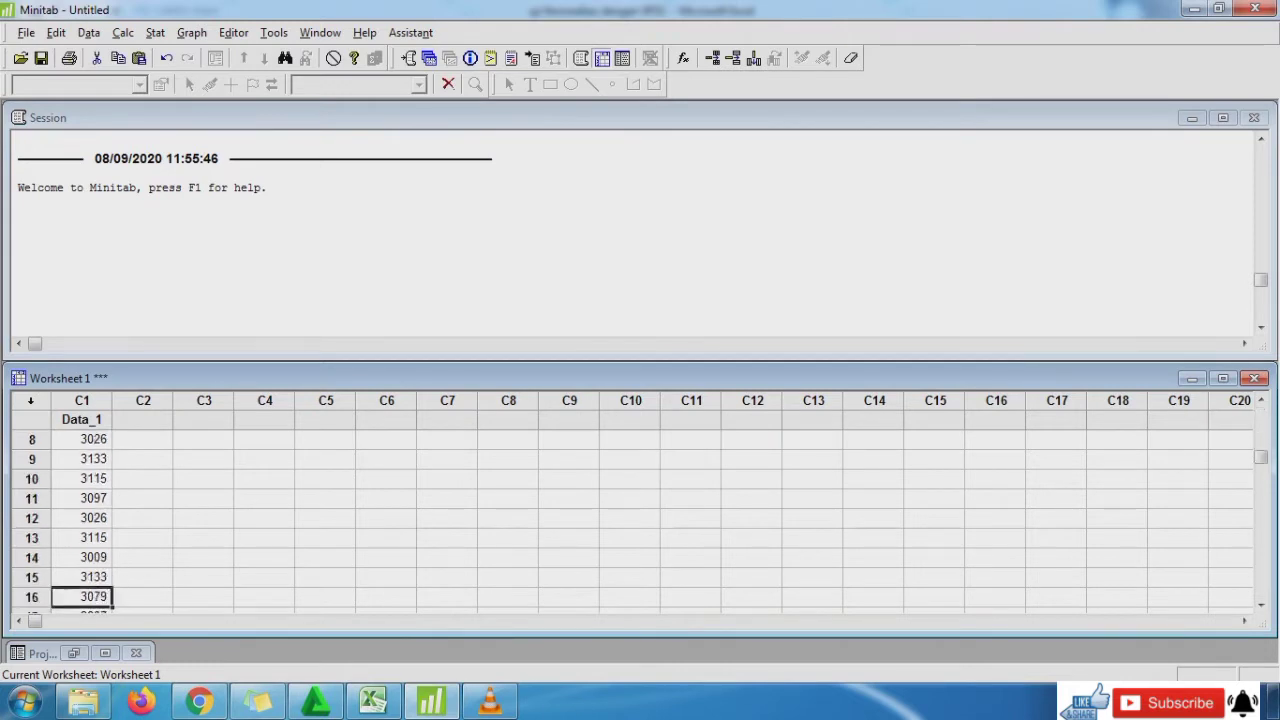
{"action": "key", "text": "Up"}
{"action": "key", "text": "Up"}
{"action": "key", "text": "Up"}
{"action": "key", "text": "Up"}
{"action": "key", "text": "Up"}
{"action": "key", "text": "Up"}
{"action": "key", "text": "Up"}
{"action": "key", "text": "Up"}
{"action": "key", "text": "Up"}
{"action": "key", "text": "Up"}
{"action": "key", "text": "Up"}
{"action": "key", "text": "Up"}
{"action": "key", "text": "Up"}
{"action": "key", "text": "Up"}
{"action": "key", "text": "Up"}
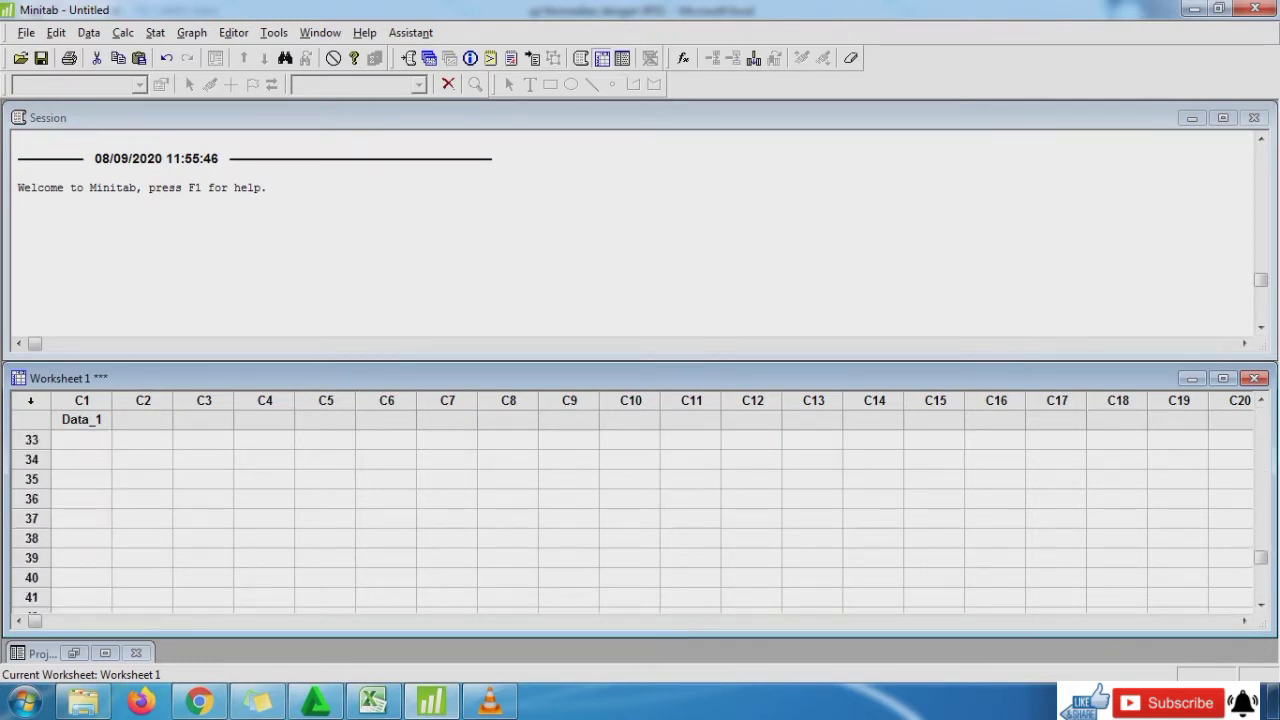
{"action": "key", "text": "Up"}
{"action": "key", "text": "Up"}
{"action": "key", "text": "Up"}
{"action": "key", "text": "Up"}
{"action": "key", "text": "Up"}
{"action": "key", "text": "Up"}
{"action": "key", "text": "Up"}
{"action": "key", "text": "Up"}
{"action": "key", "text": "Up"}
{"action": "key", "text": "Up"}
{"action": "key", "text": "Up"}
{"action": "key", "text": "Up"}
{"action": "key", "text": "Up"}
{"action": "key", "text": "Up"}
{"action": "key", "text": "Up"}
{"action": "key", "text": "Up"}
{"action": "key", "text": "Up"}
{"action": "key", "text": "Up"}
{"action": "key", "text": "Up"}
{"action": "key", "text": "Up"}
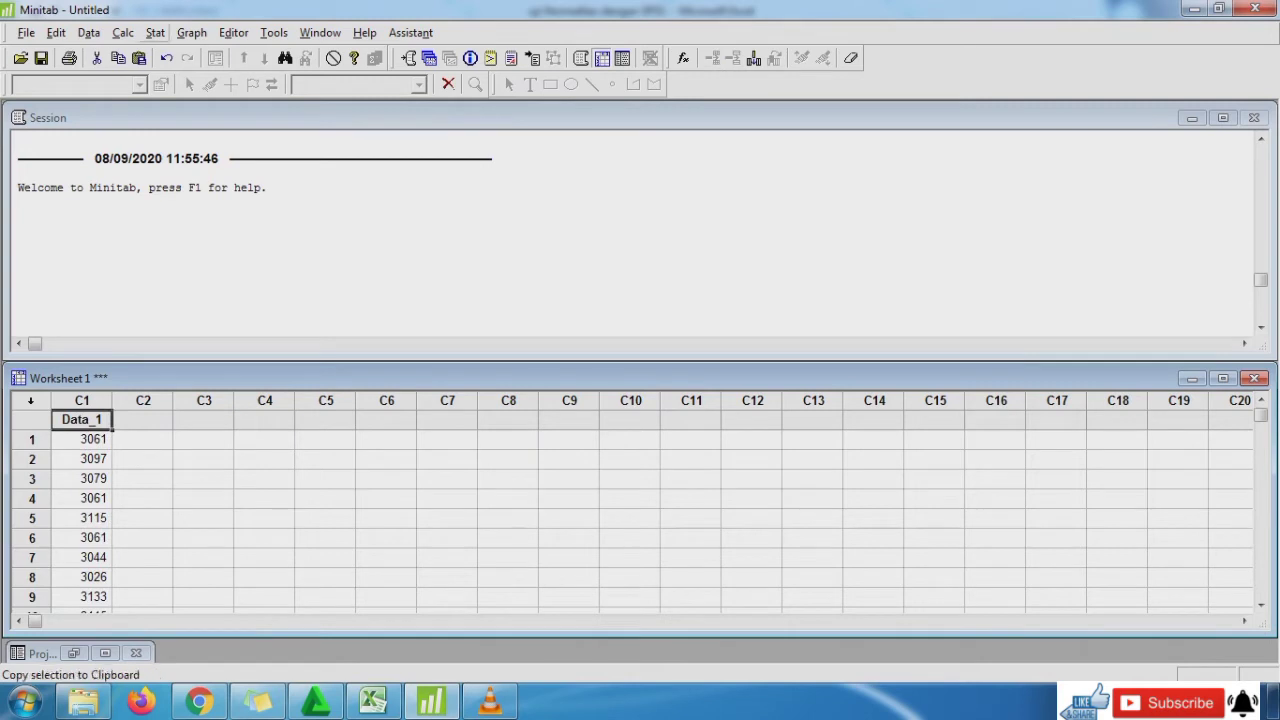
Run a Ryan-Joiner normality test on Data_1 without percentile lines and select the statistics table on its probability plot
{"action": "left_click", "coordinate": [155, 33]}
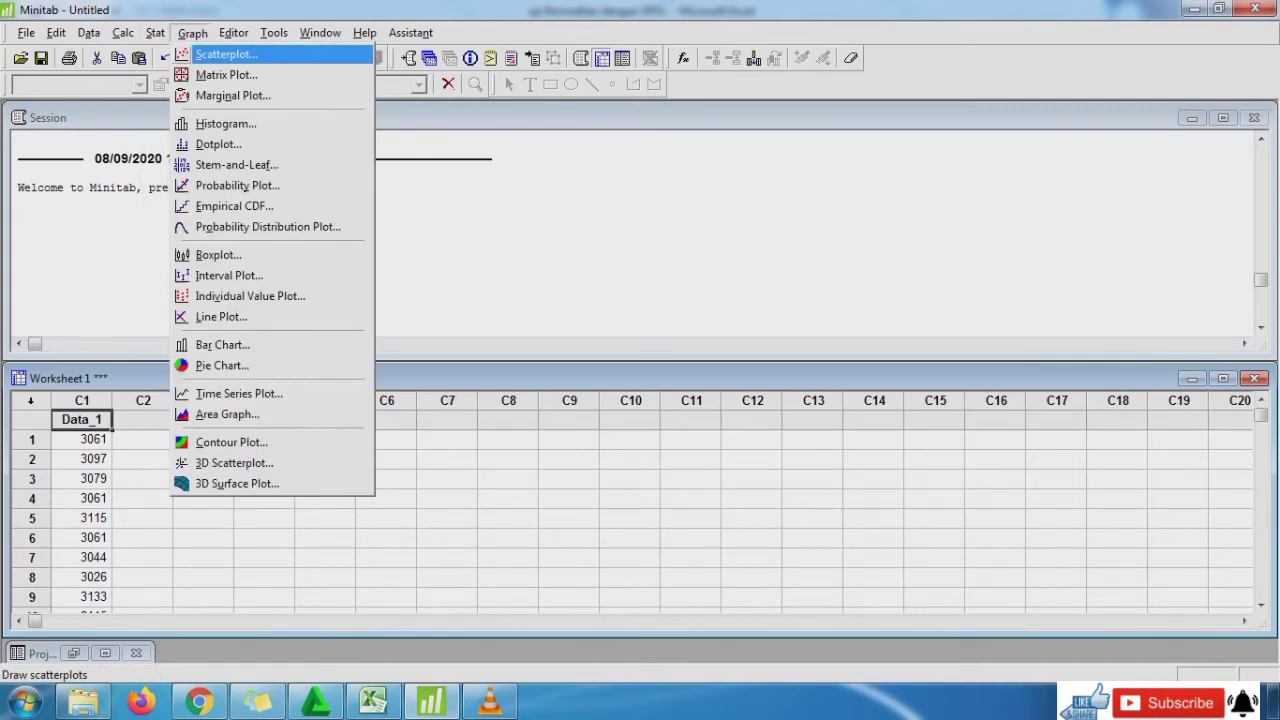
{"action": "mouse_move", "coordinate": [200, 54]}
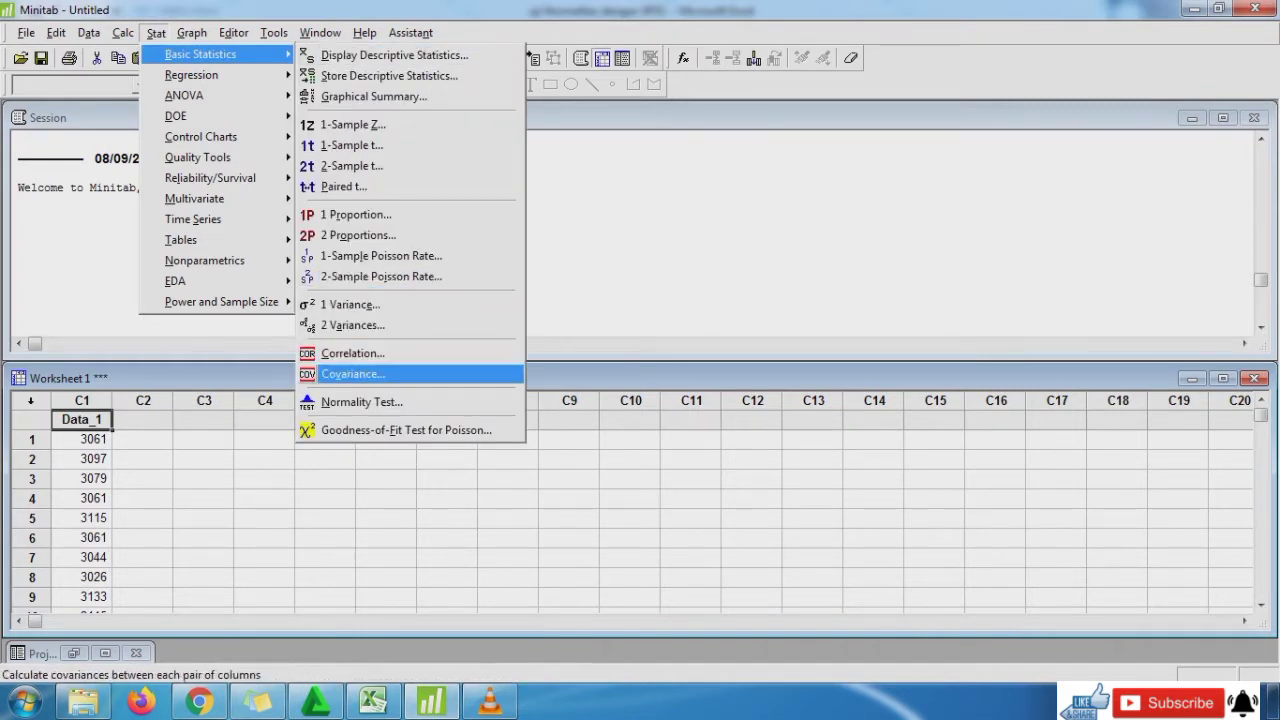
{"action": "left_click", "coordinate": [361, 401]}
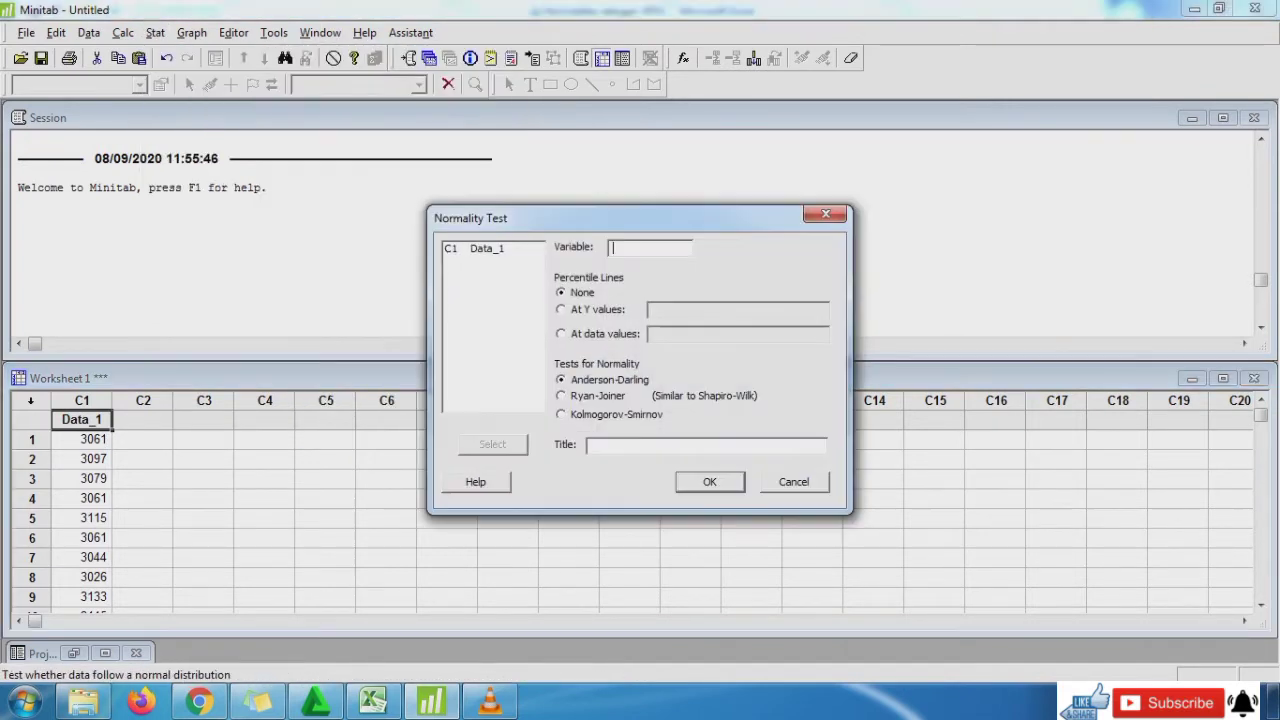
{"action": "left_click", "coordinate": [487, 248]}
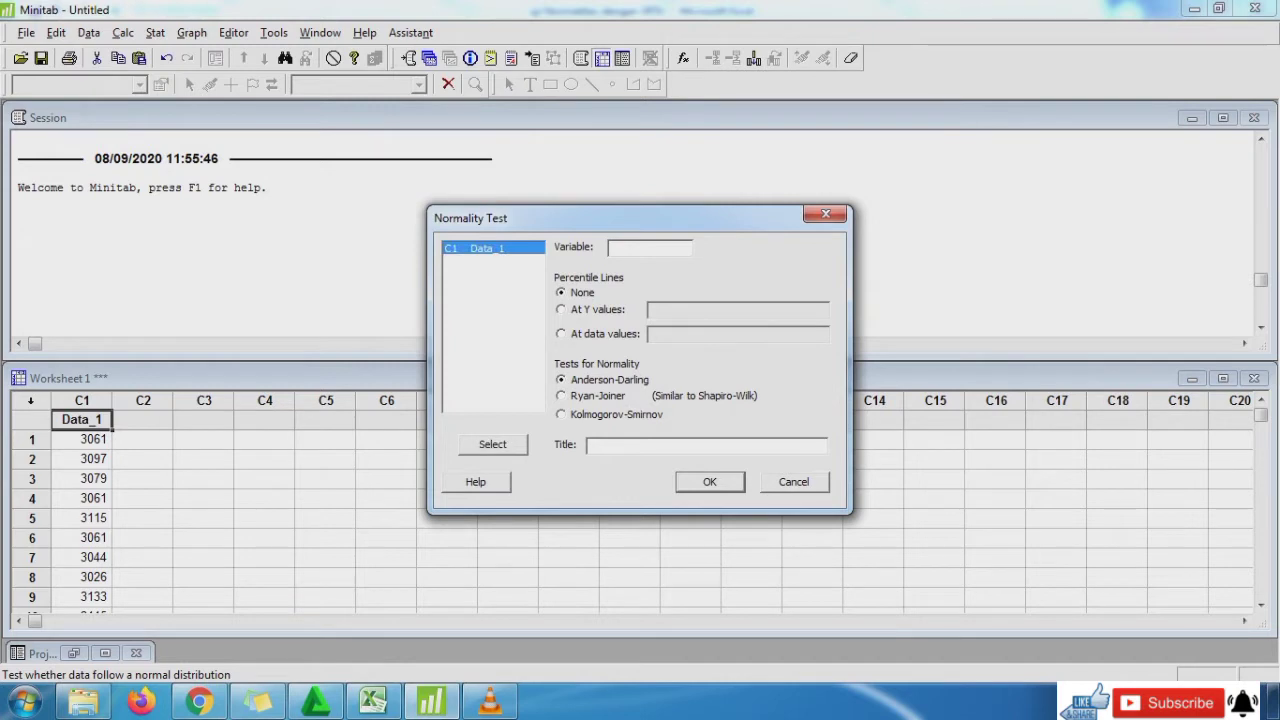
{"action": "left_click", "coordinate": [493, 445]}
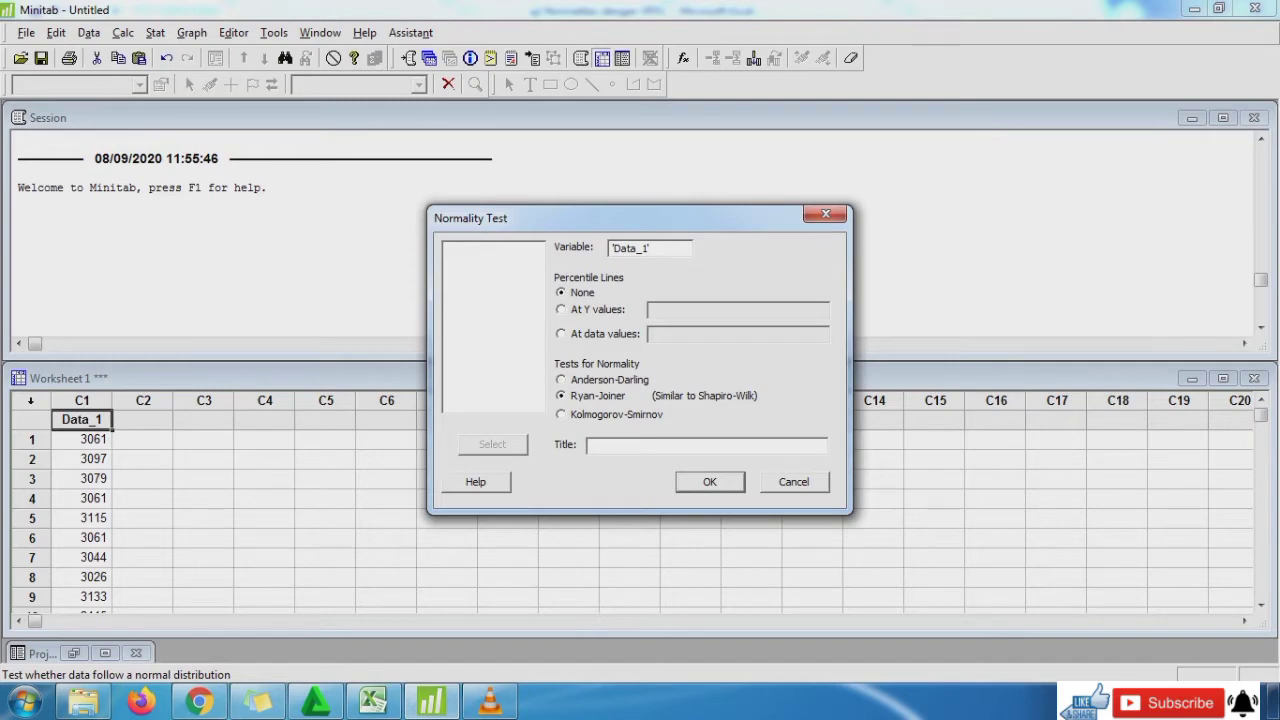
{"action": "key", "text": "Return"}
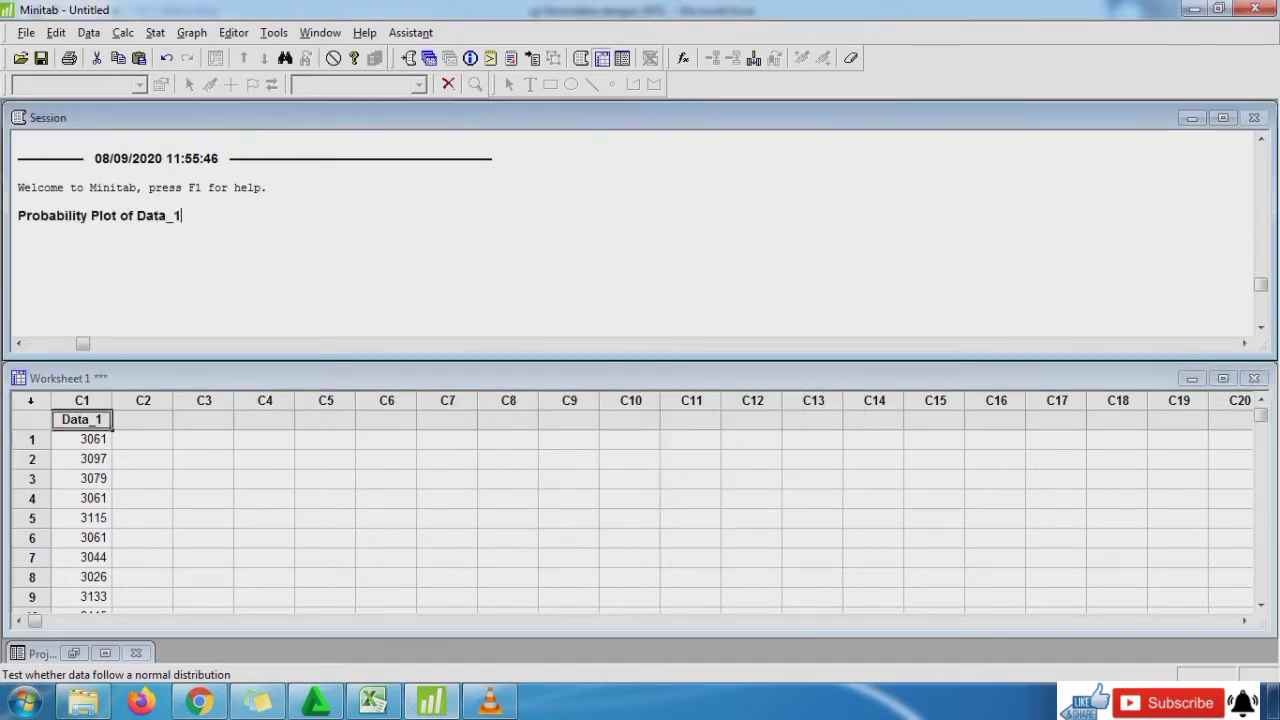
{"action": "left_click", "coordinate": [488, 254]}
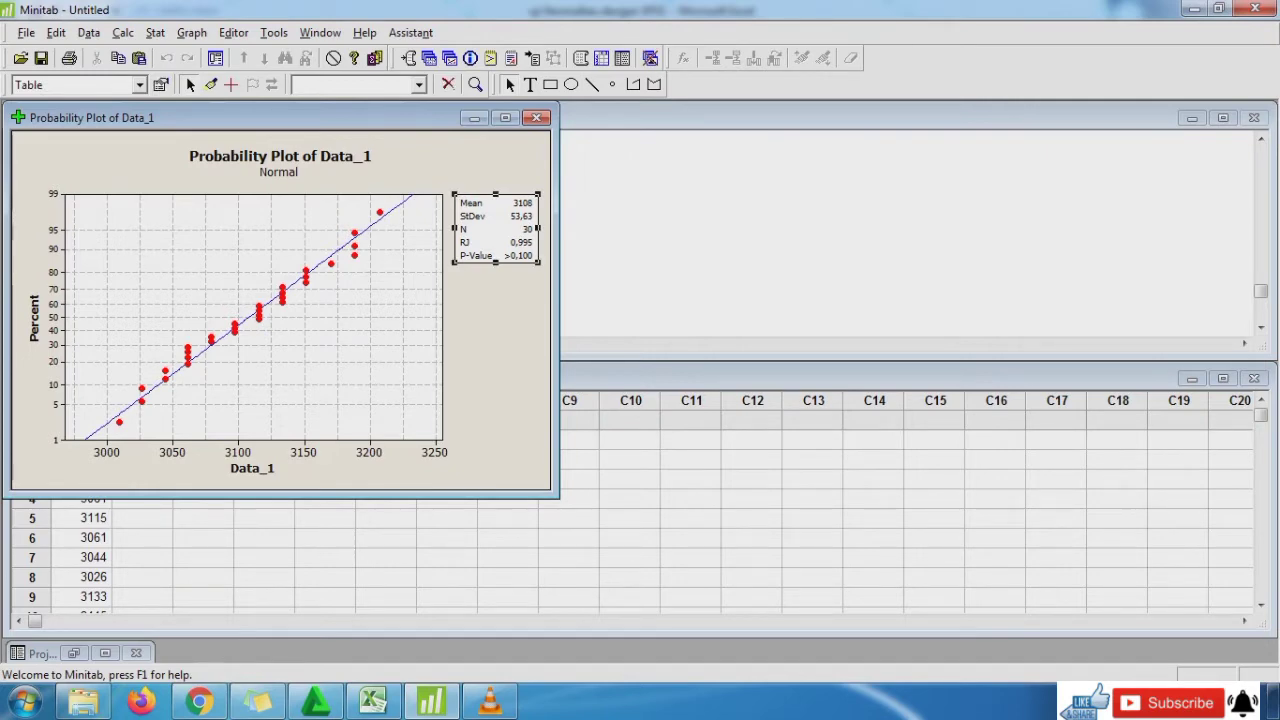
Switch to Excel, shrink its window to sit beside the Minitab plot, and enter 0,1 as the Ryan-Joiner result in cell C7
{"action": "left_click", "coordinate": [378, 700]}
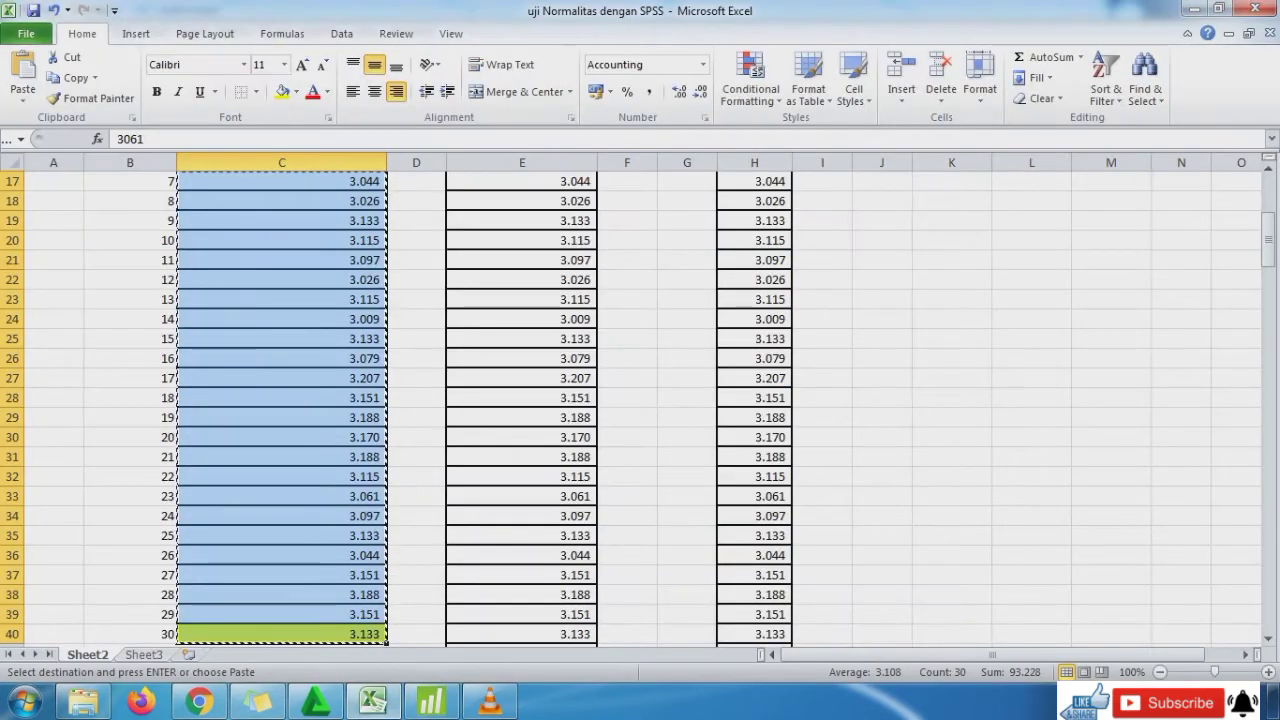
{"action": "left_click_drag", "start_coordinate": [1268, 238], "coordinate": [1268, 195]}
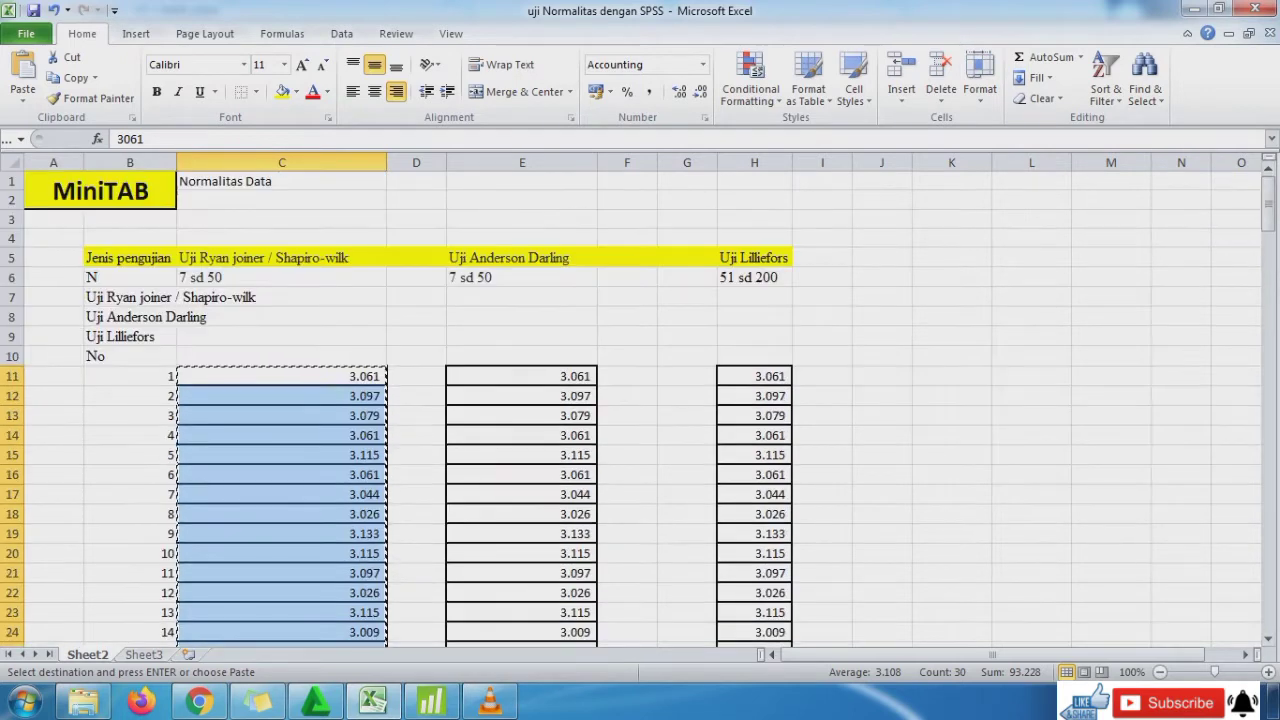
{"action": "left_click", "coordinate": [1218, 9]}
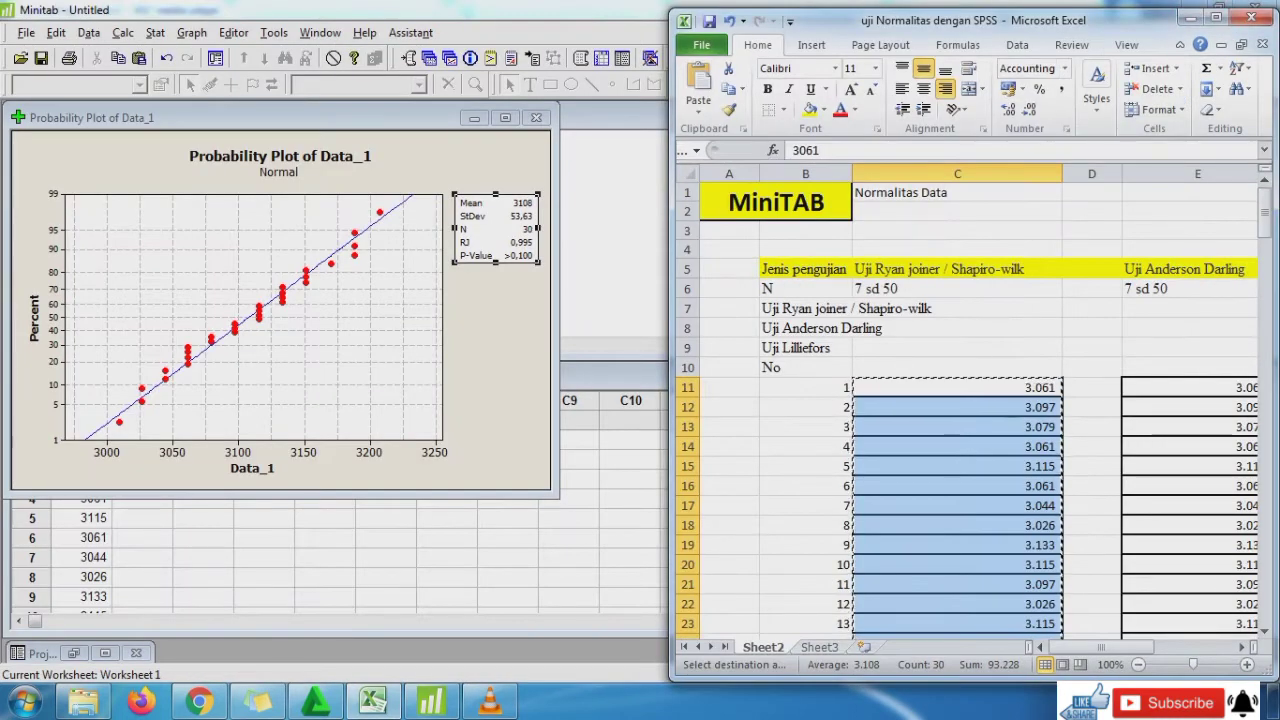
{"action": "left_click", "coordinate": [957, 309]}
{"action": "type", "text": "0"}
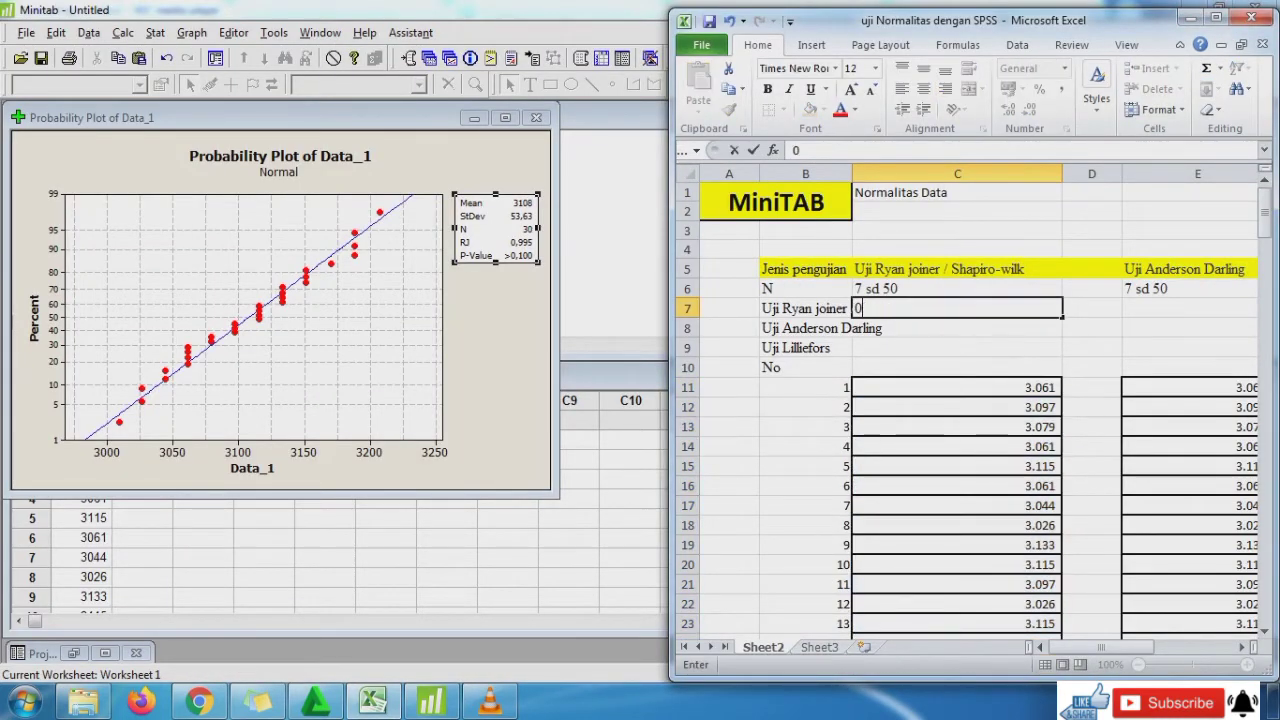
{"action": "type", "text": ",1"}
{"action": "key", "text": "Return"}
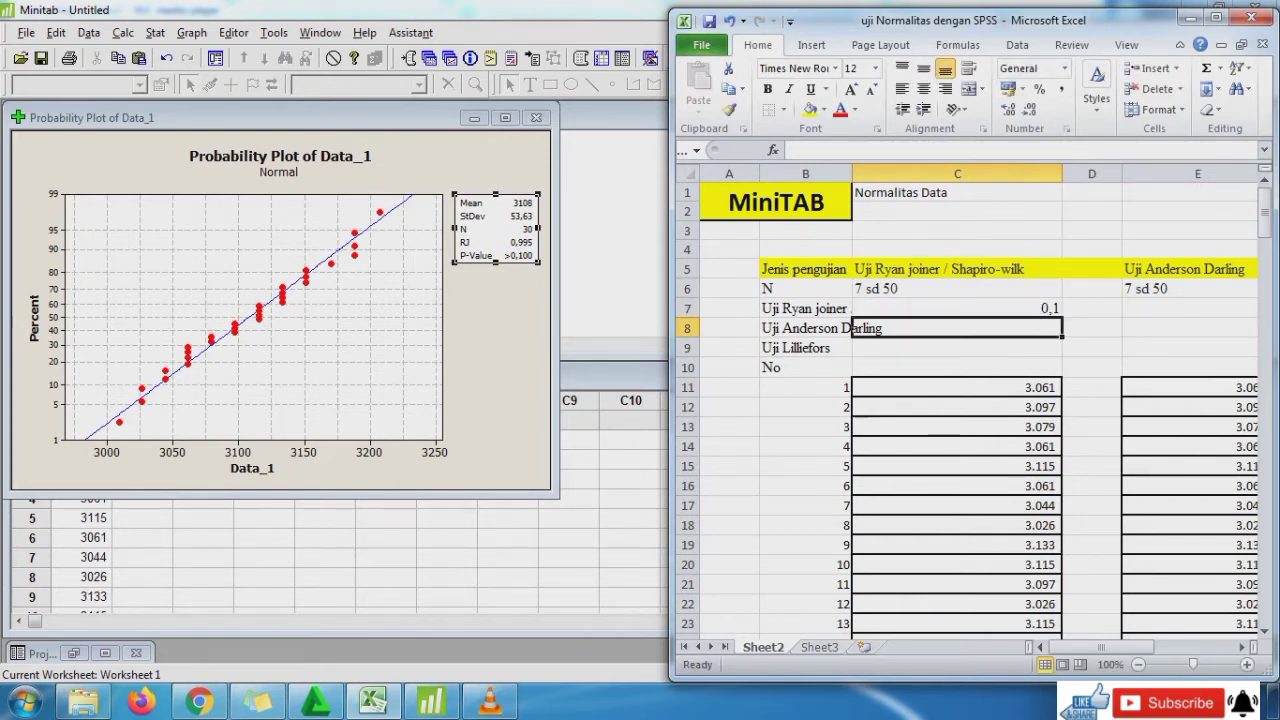
Switch to Minitab, run an Anderson-Darling normality test on Data_1 and select the statistics table on its probability plot
{"action": "left_click", "coordinate": [447, 518]}
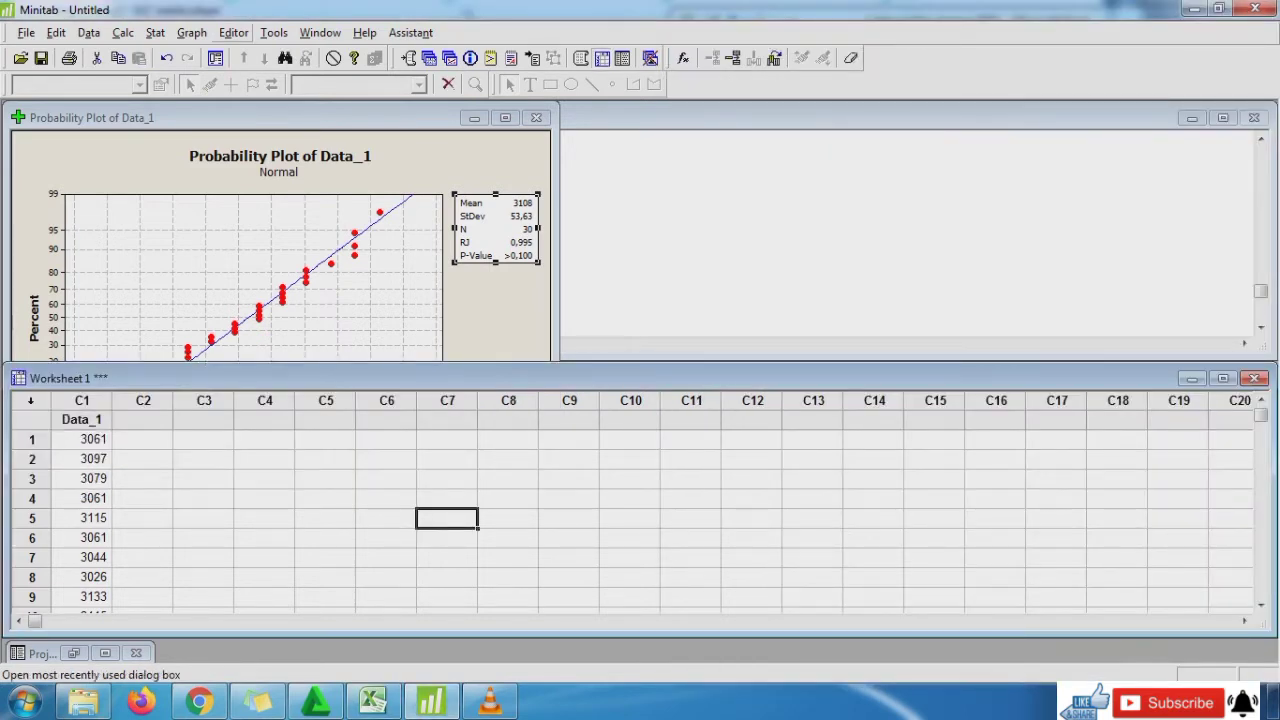
{"action": "left_click", "coordinate": [191, 32]}
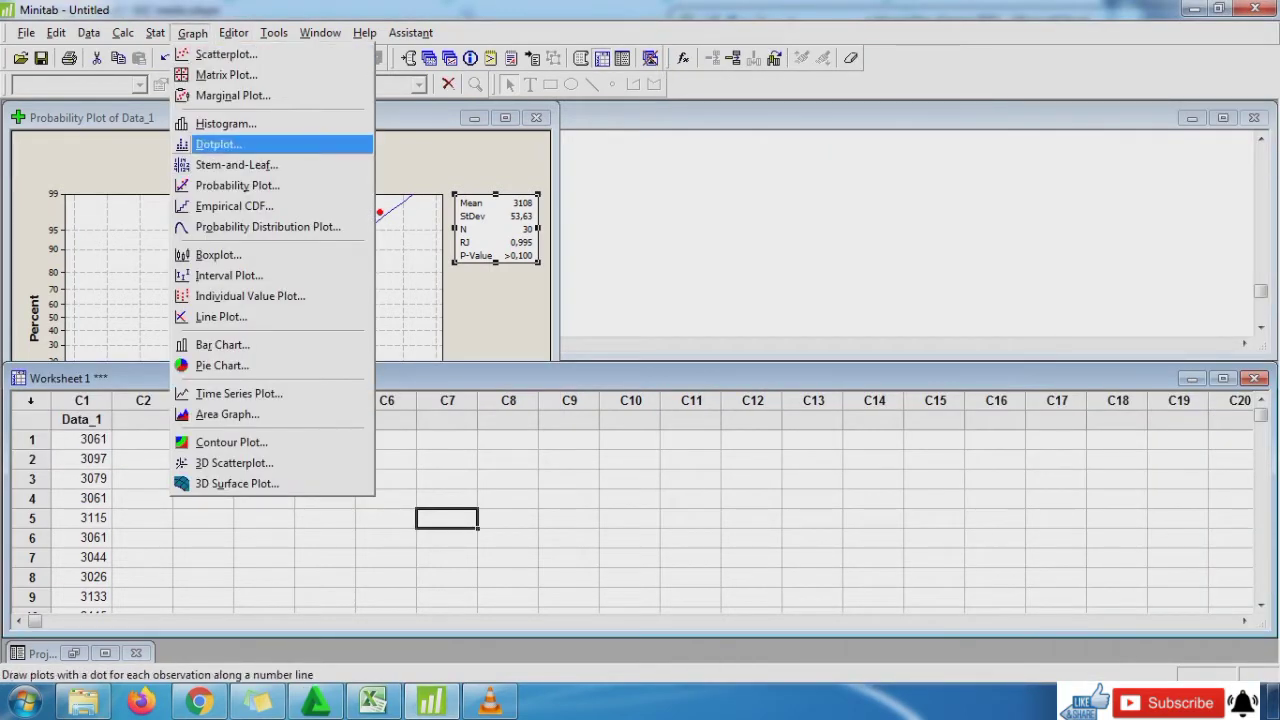
{"action": "mouse_move", "coordinate": [155, 33]}
{"action": "mouse_move", "coordinate": [220, 54]}
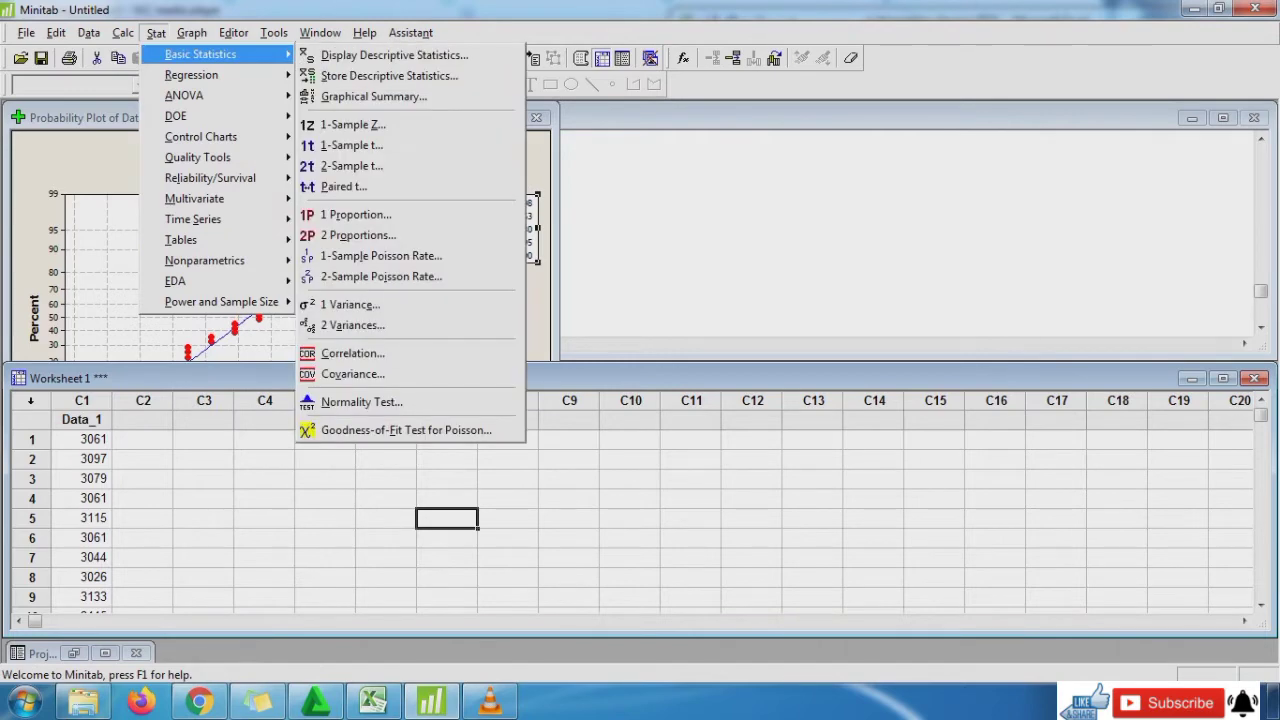
{"action": "left_click", "coordinate": [345, 402]}
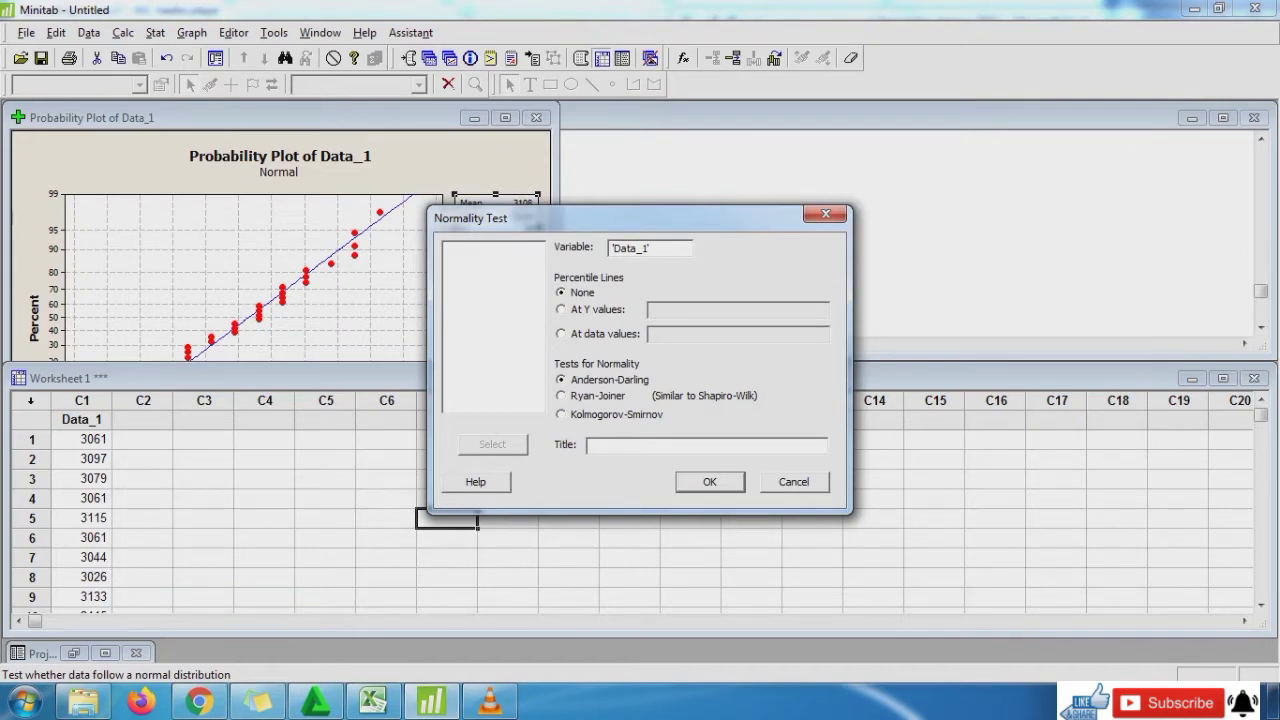
{"action": "left_click", "coordinate": [709, 481]}
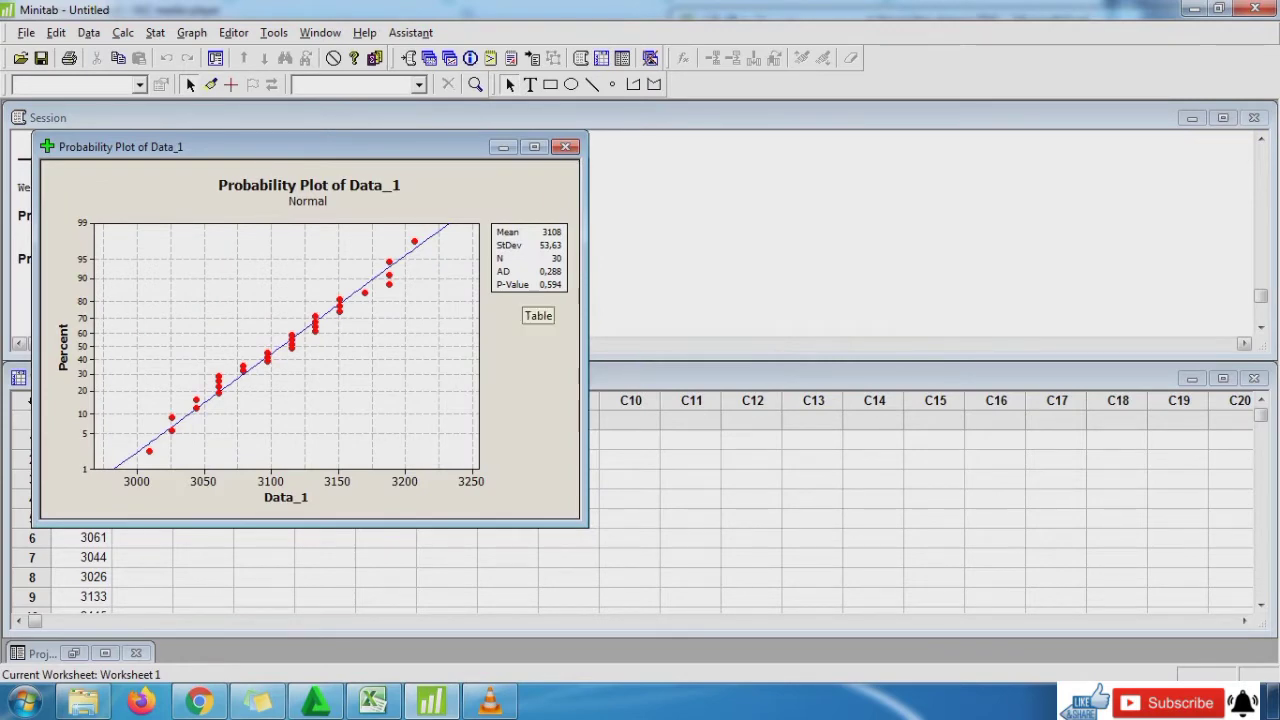
{"action": "left_click", "coordinate": [527, 284]}
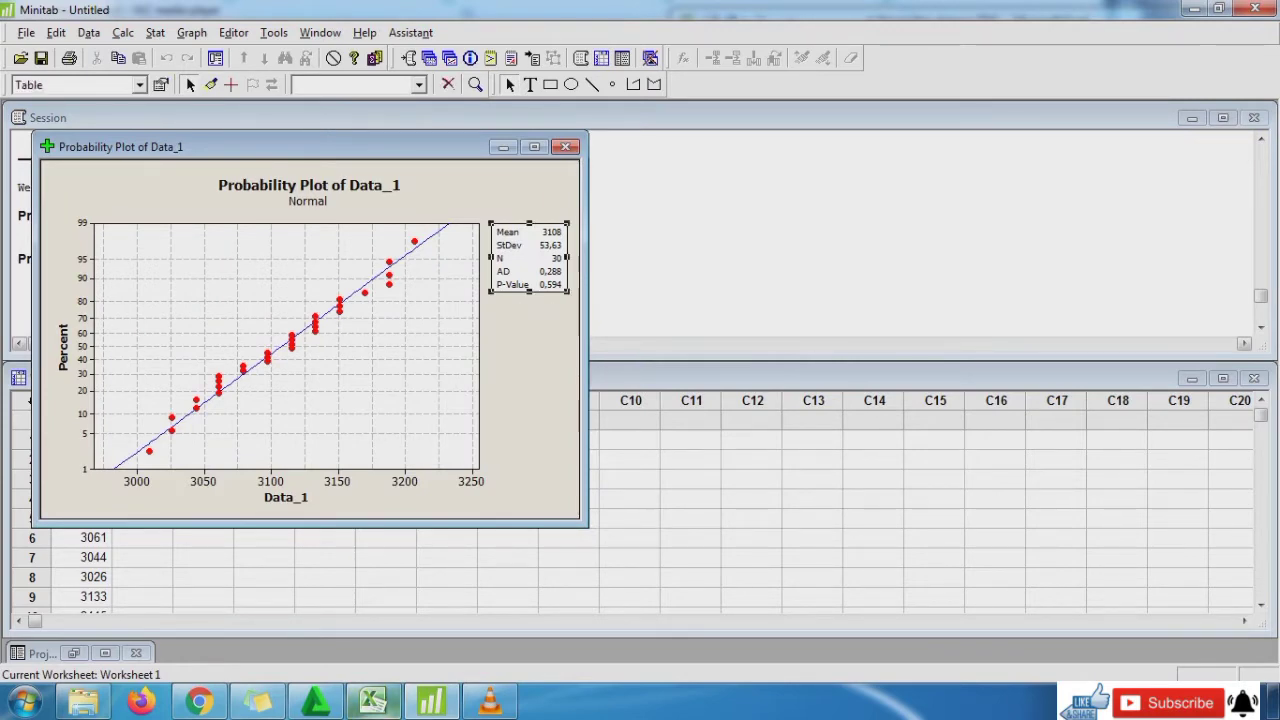
Switch to Excel and enter 0,594 as the Uji Anderson Darling result in cell C8
{"action": "left_click", "coordinate": [372, 702]}
{"action": "type", "text": "0"}
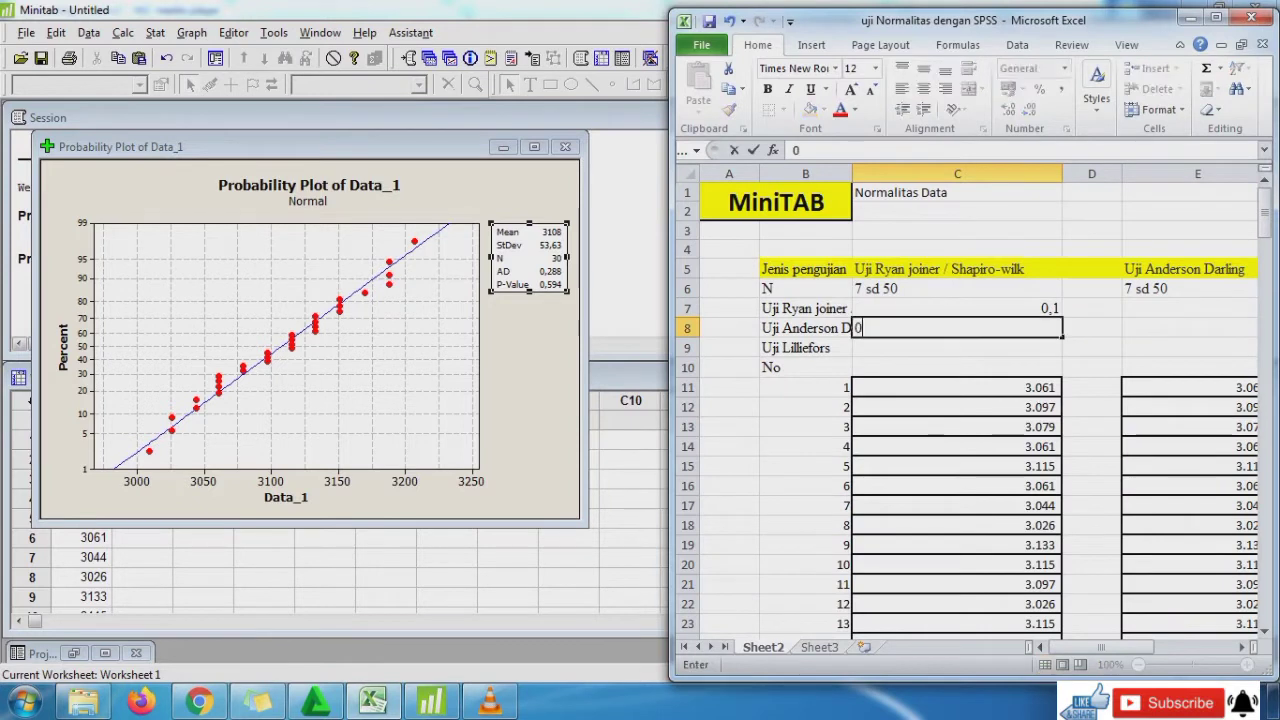
{"action": "type", "text": ",594"}
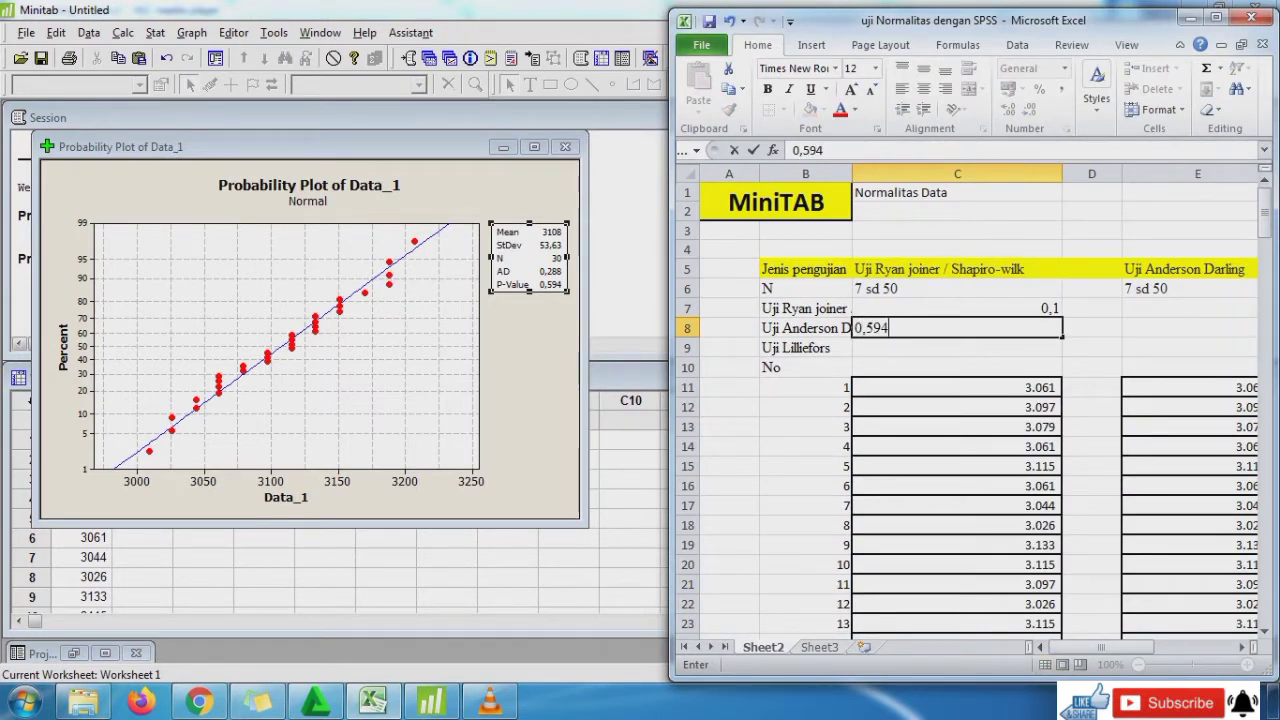
{"action": "key", "text": "Return"}
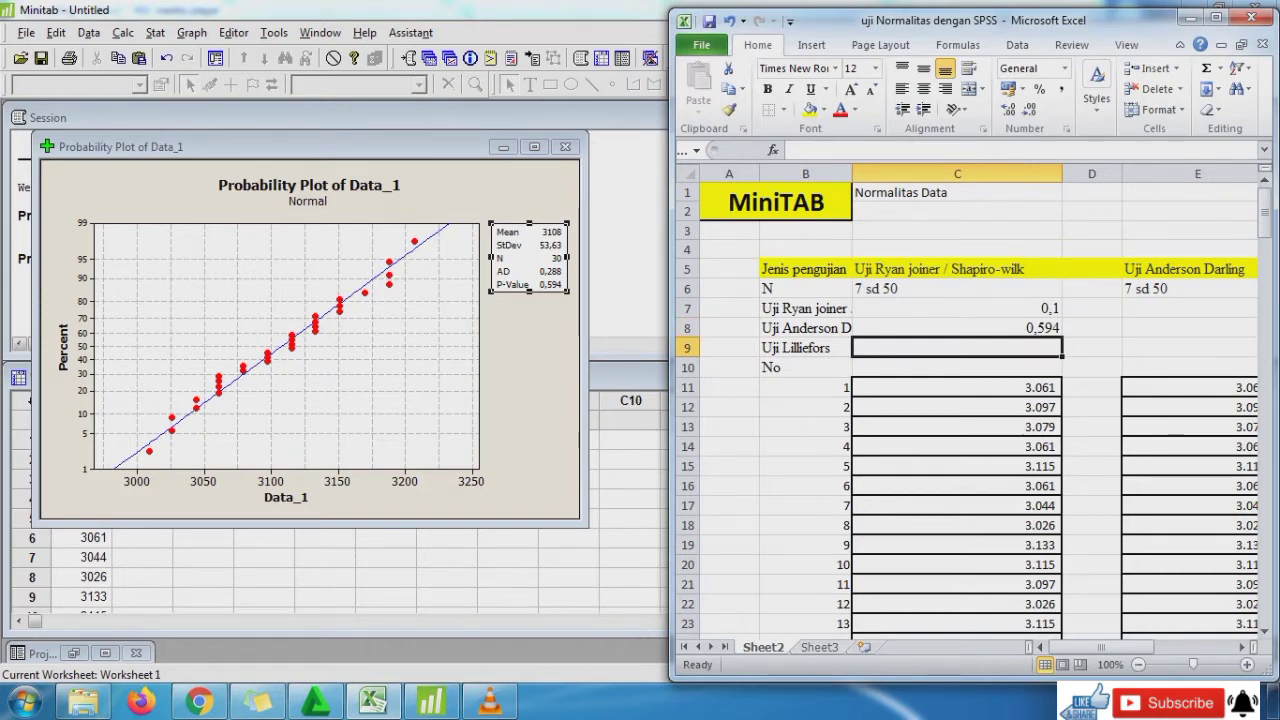
Switch to Minitab, run a Kolmogorov-Smirnov normality test on Data_1 and select the statistics table on its probability plot
{"action": "left_click", "coordinate": [373, 703]}
{"action": "left_click", "coordinate": [156, 32]}
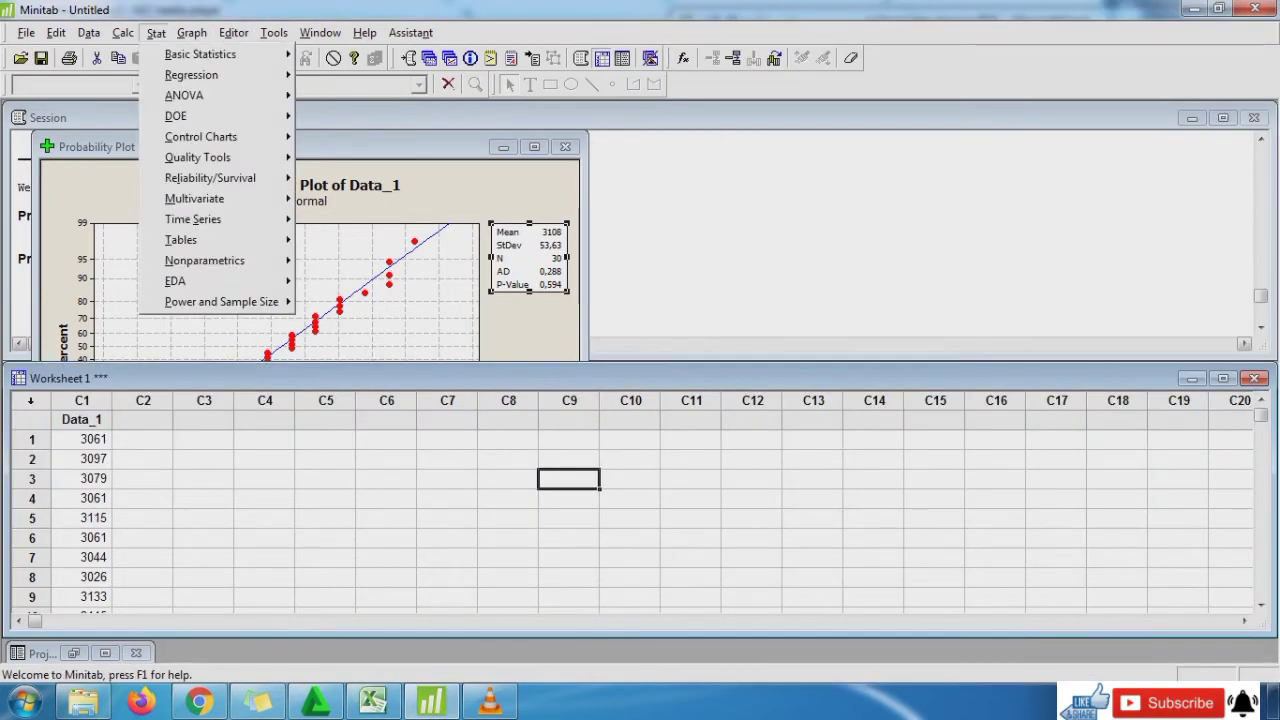
{"action": "mouse_move", "coordinate": [201, 55]}
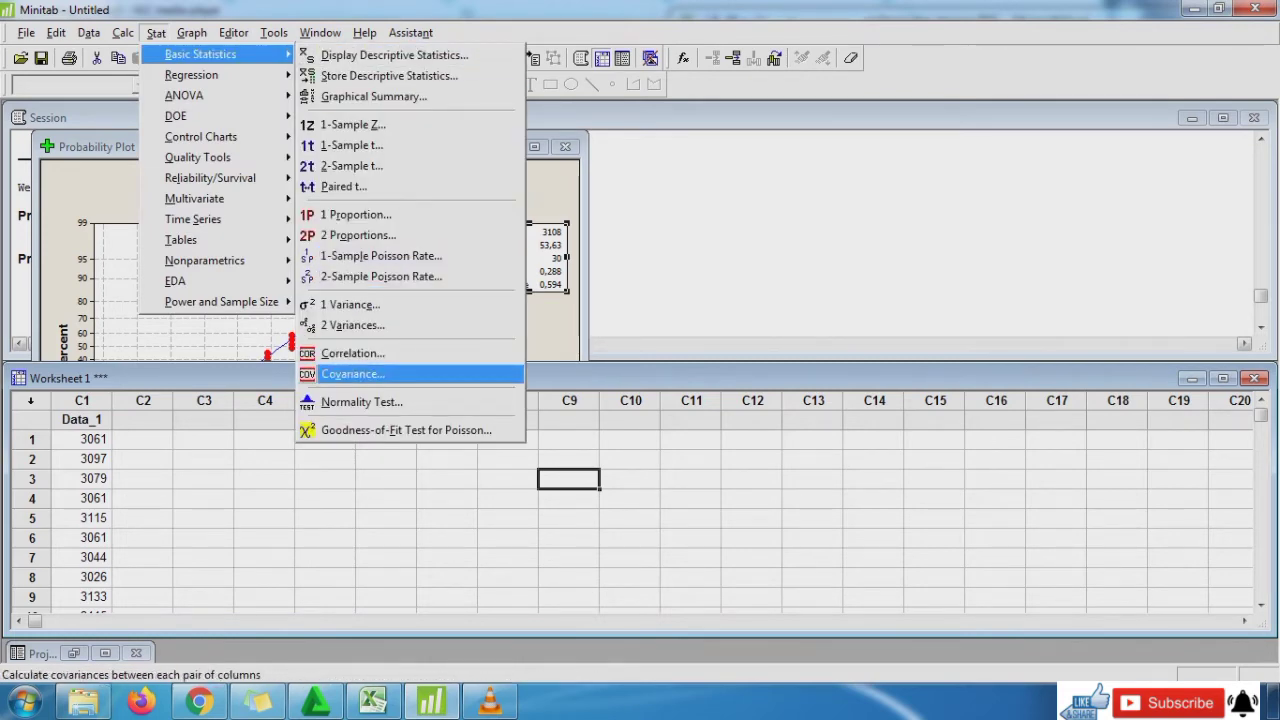
{"action": "left_click", "coordinate": [360, 401]}
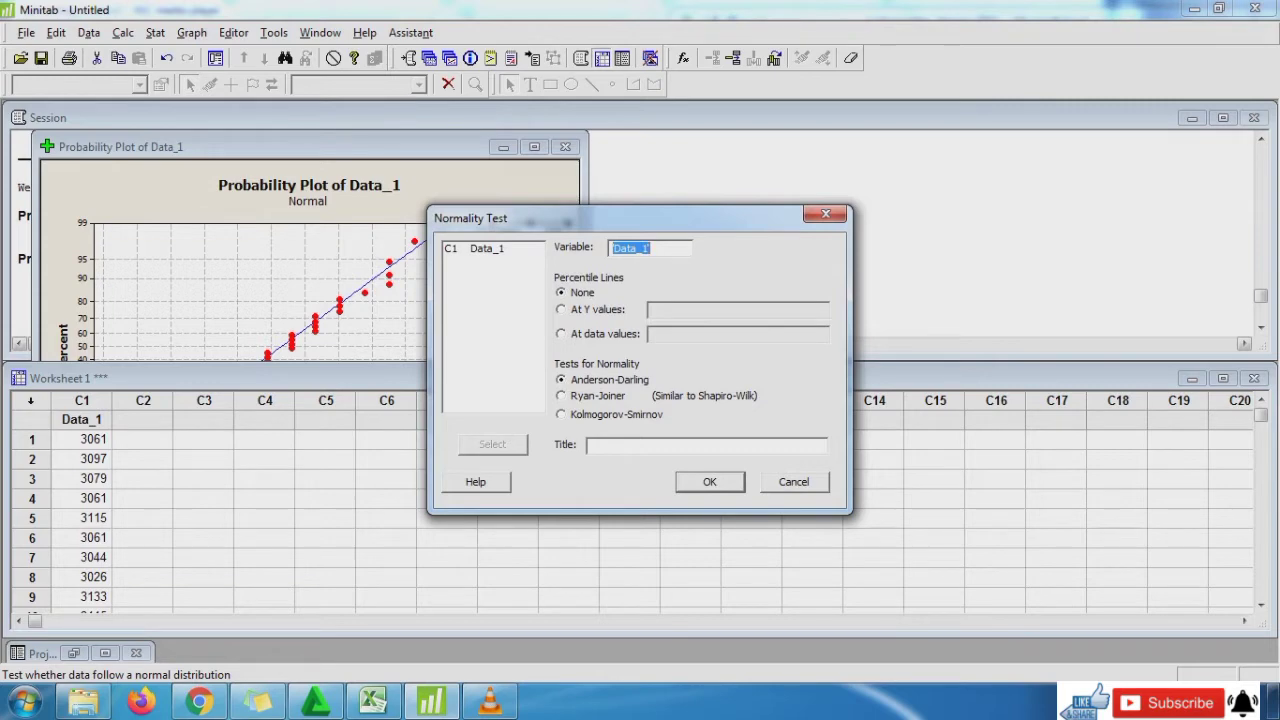
{"action": "left_click", "coordinate": [561, 414]}
{"action": "key", "text": "Return"}
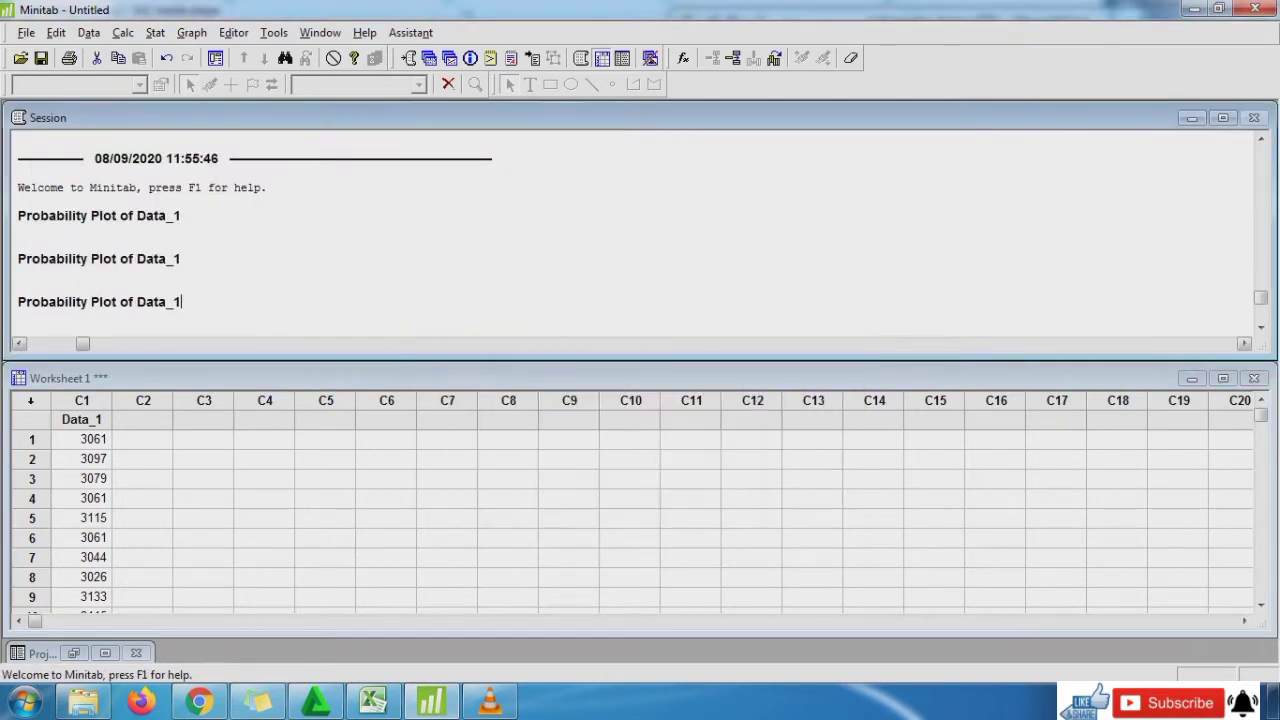
{"action": "left_click", "coordinate": [382, 702]}
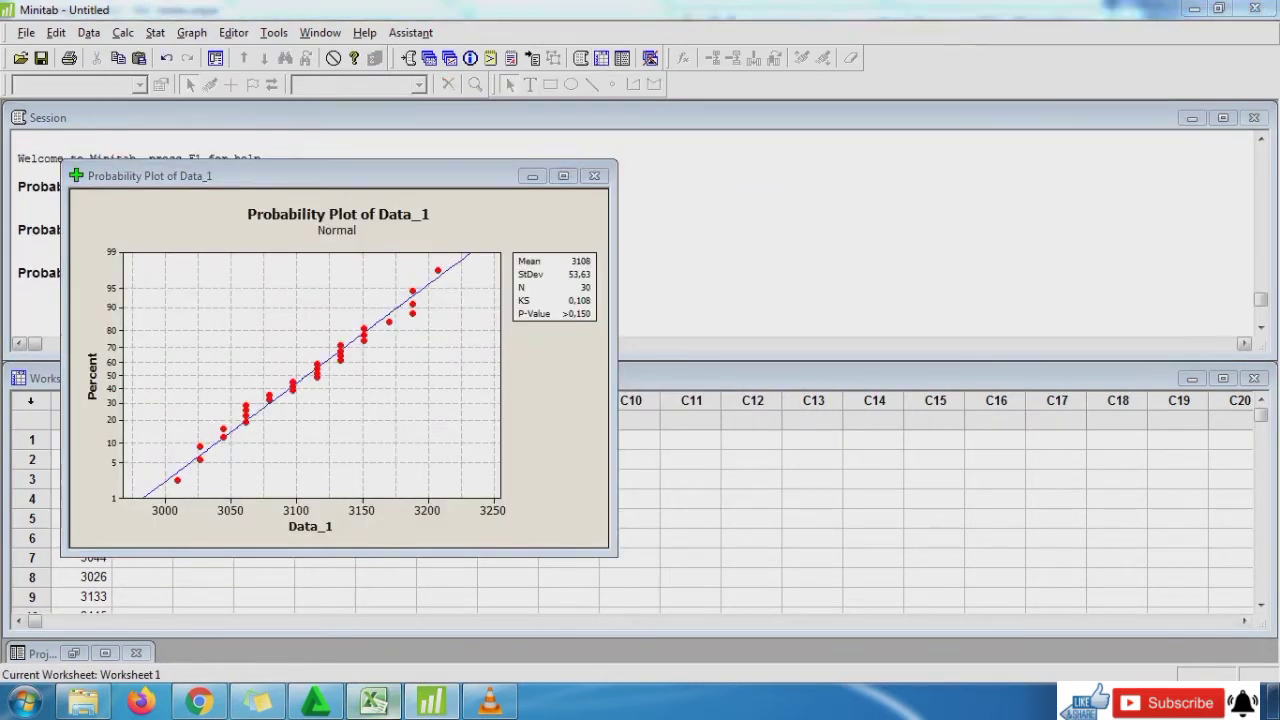
{"action": "left_click", "coordinate": [556, 301]}
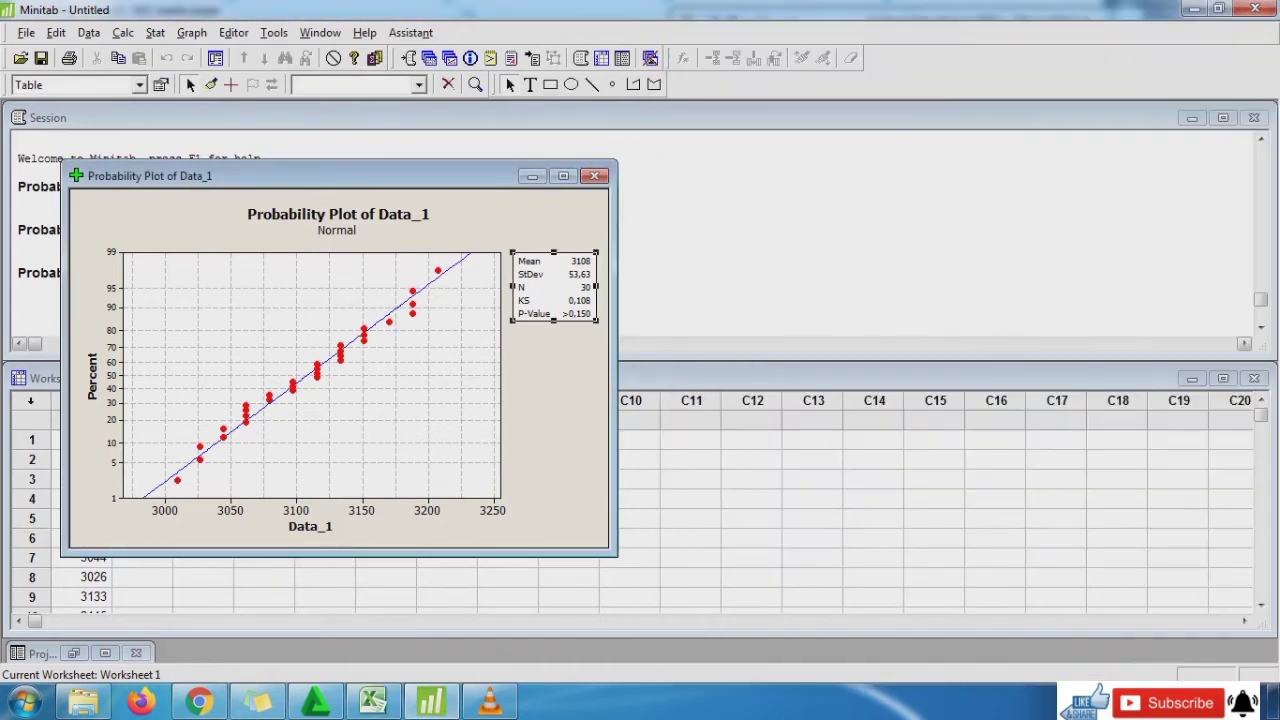
Switch to Excel and enter 0,15 as the Uji Lilliefors result in cell C9
{"action": "left_click", "coordinate": [375, 702]}
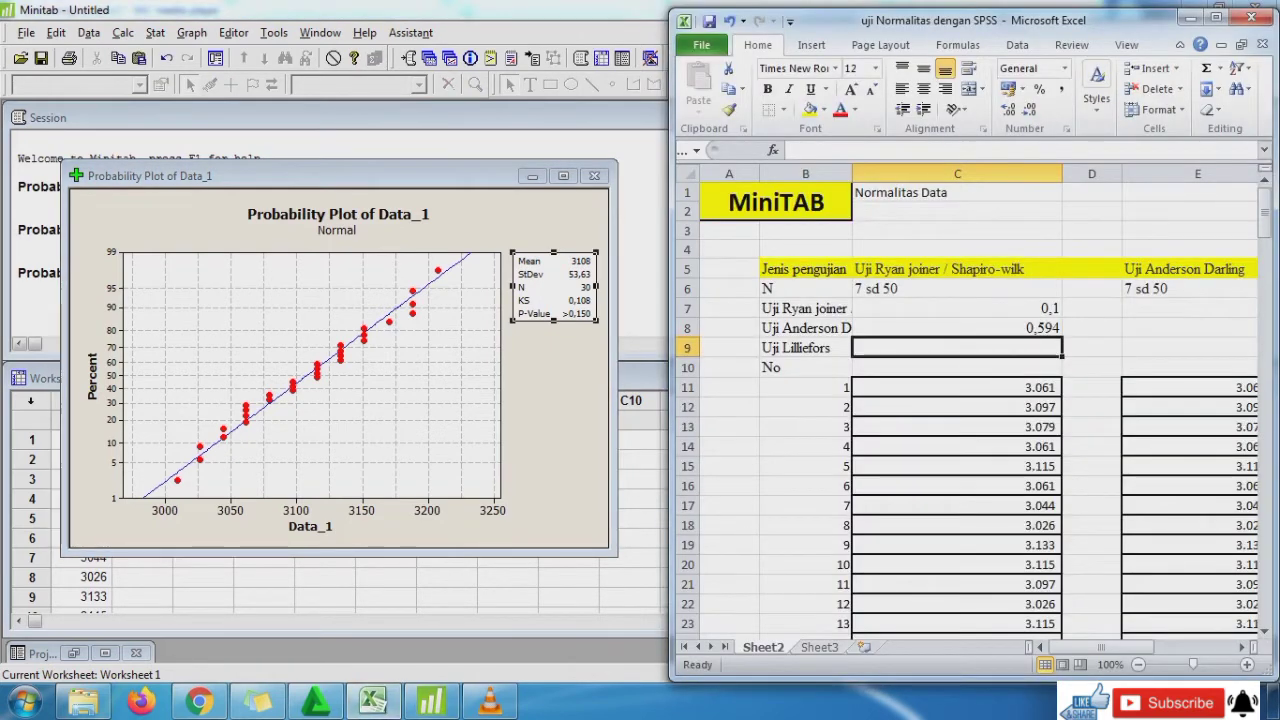
{"action": "type", "text": "0,"}
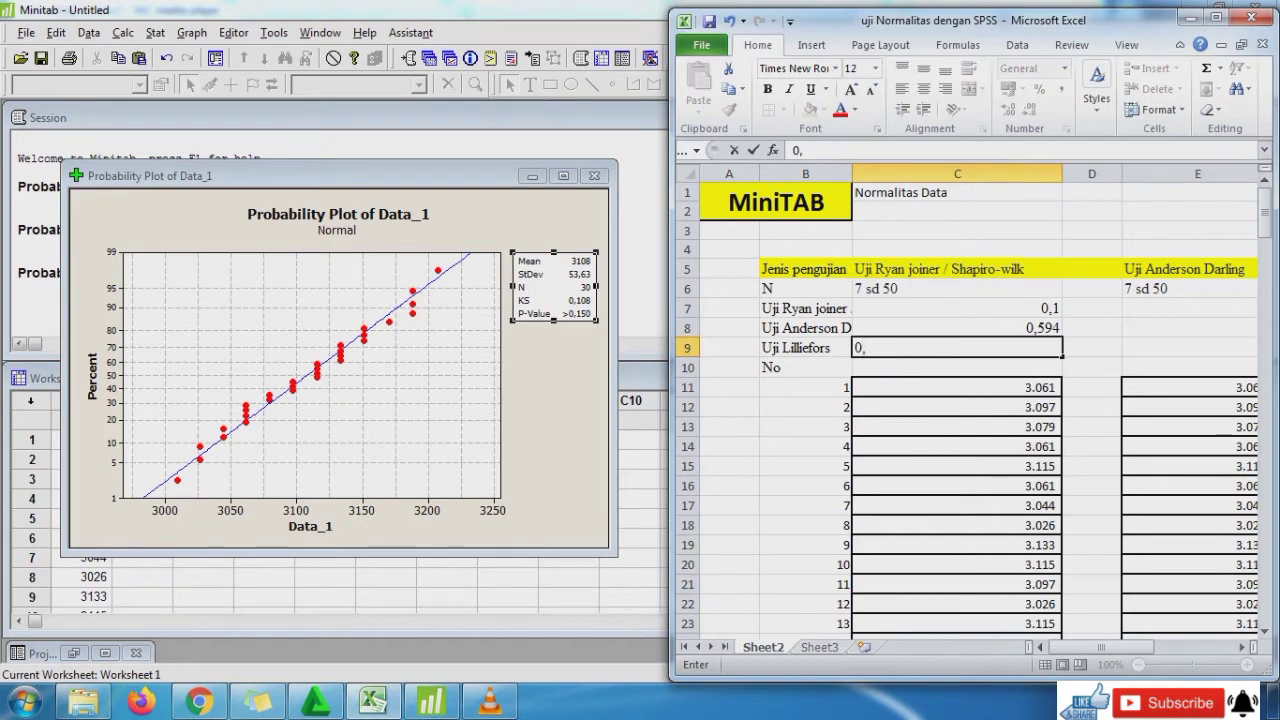
{"action": "type", "text": "15"}
{"action": "key", "text": "ctrl+Return"}
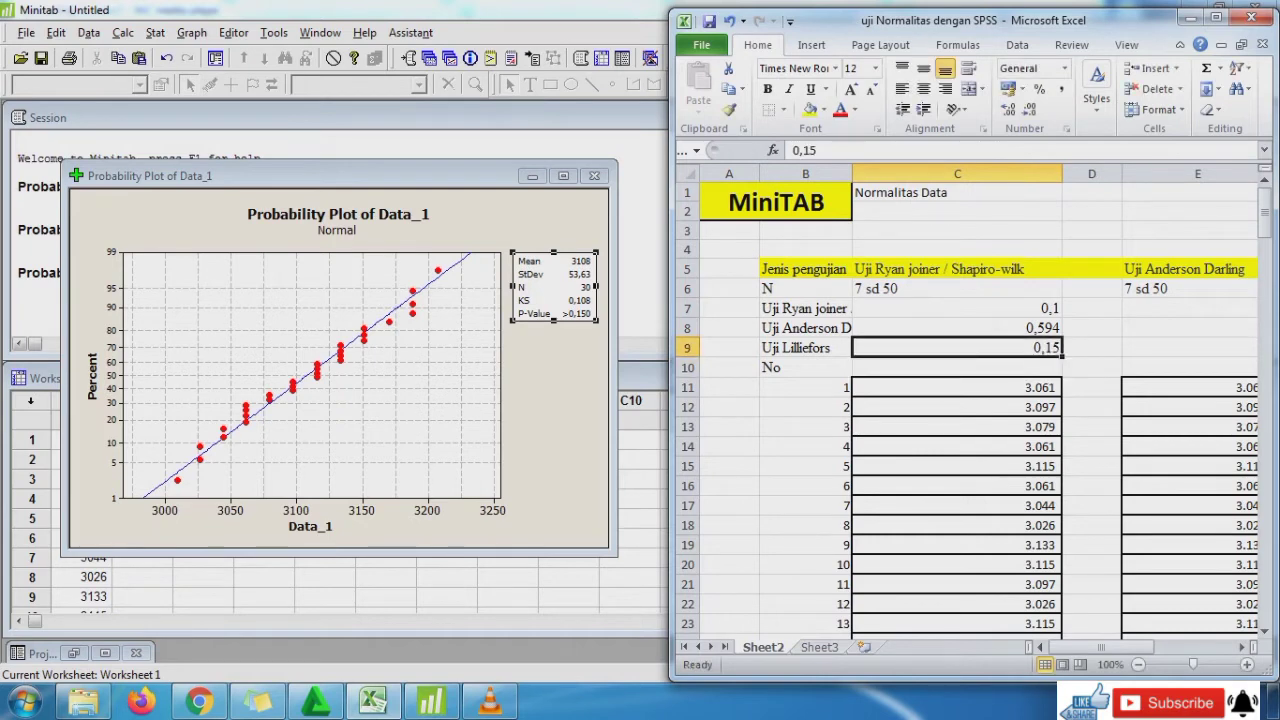
{"action": "key", "text": "Up"}
{"action": "key", "text": "Up"}
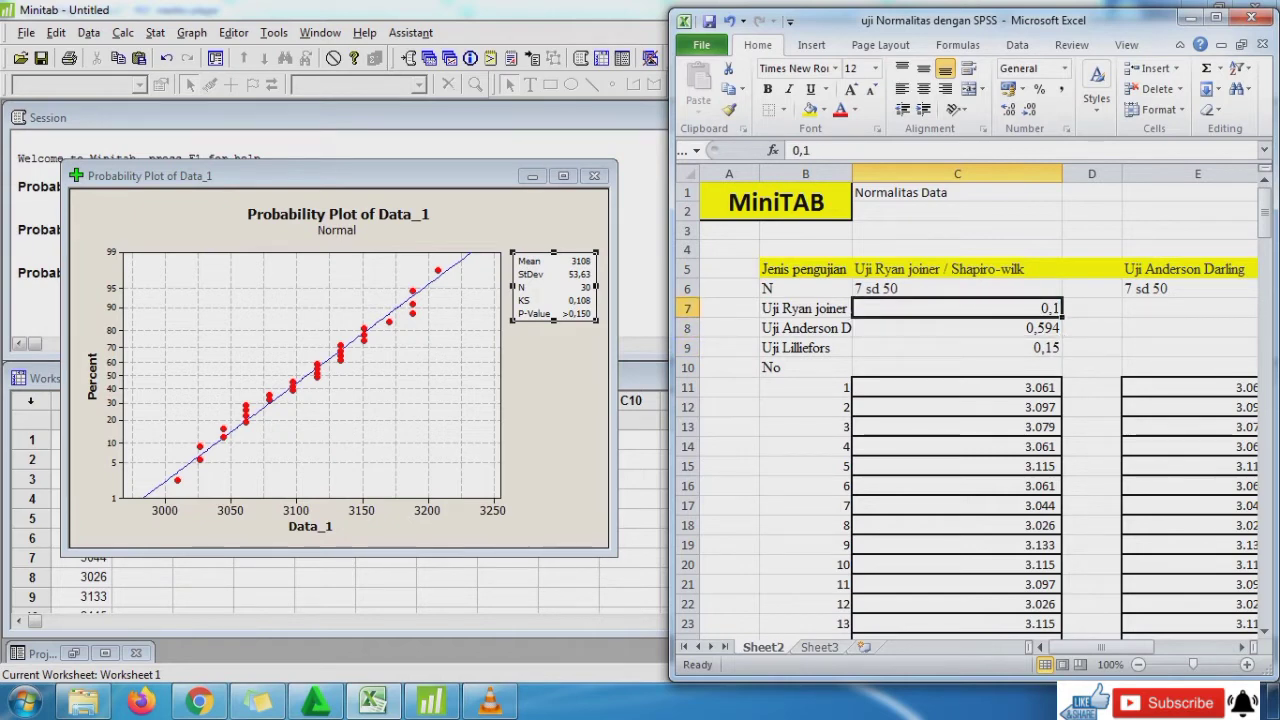
{"action": "key", "text": "Down"}
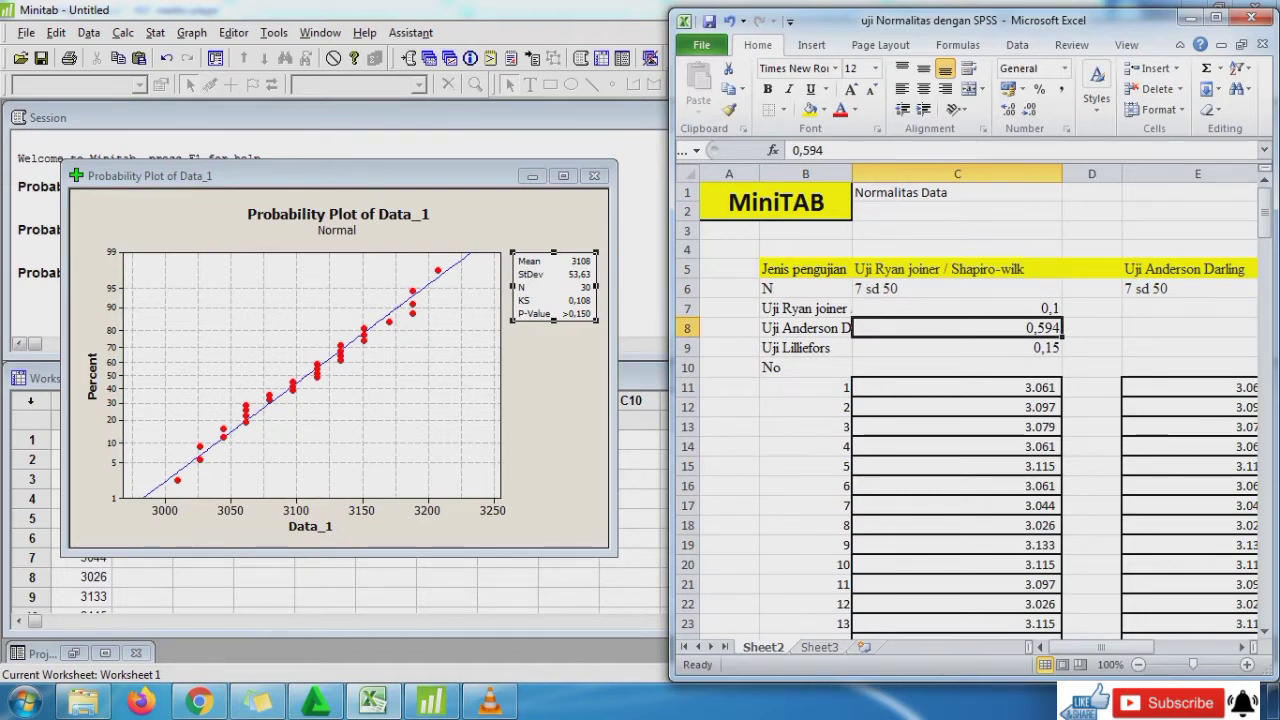
Fill the Ryan Joiner and Anderson Darling results in cells C7:C8 with yellow
{"action": "key", "text": "shift+Up"}
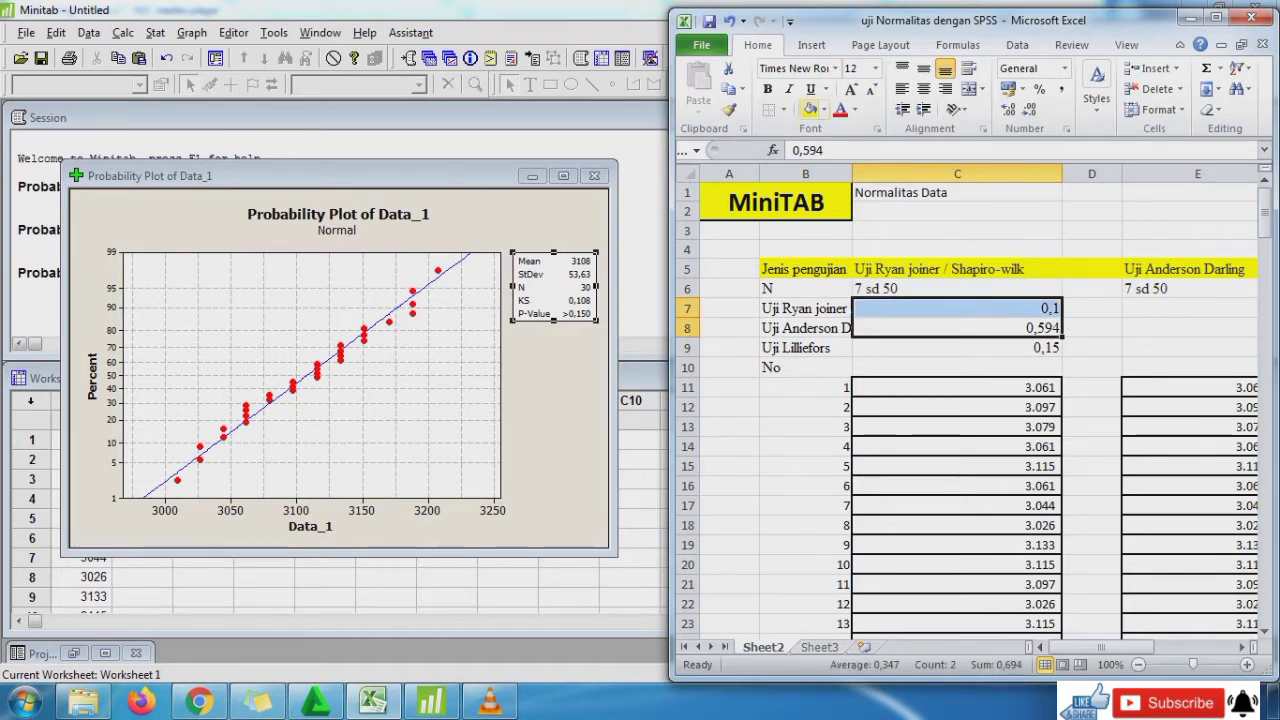
{"action": "left_click", "coordinate": [809, 110]}
{"action": "left_click", "coordinate": [1190, 348]}
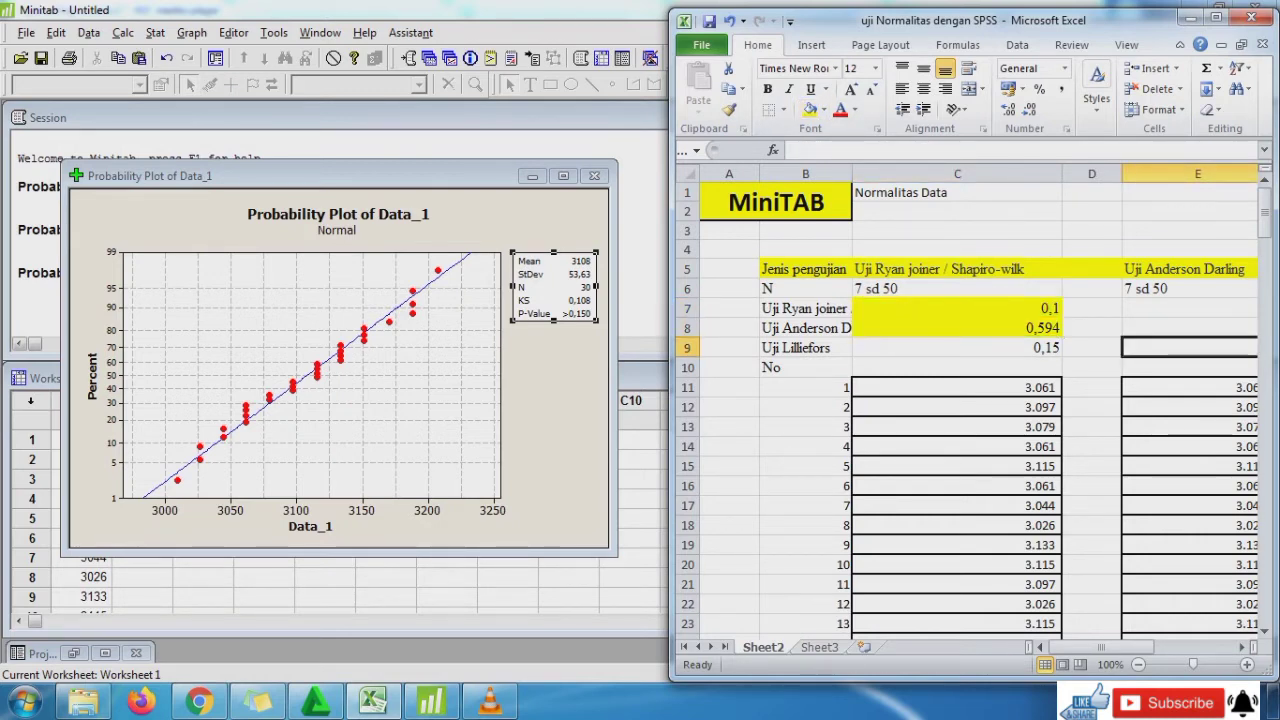
Copy the second data set in cells E11:E60 under Uji Anderson Darling
{"action": "left_click", "coordinate": [1190, 308]}
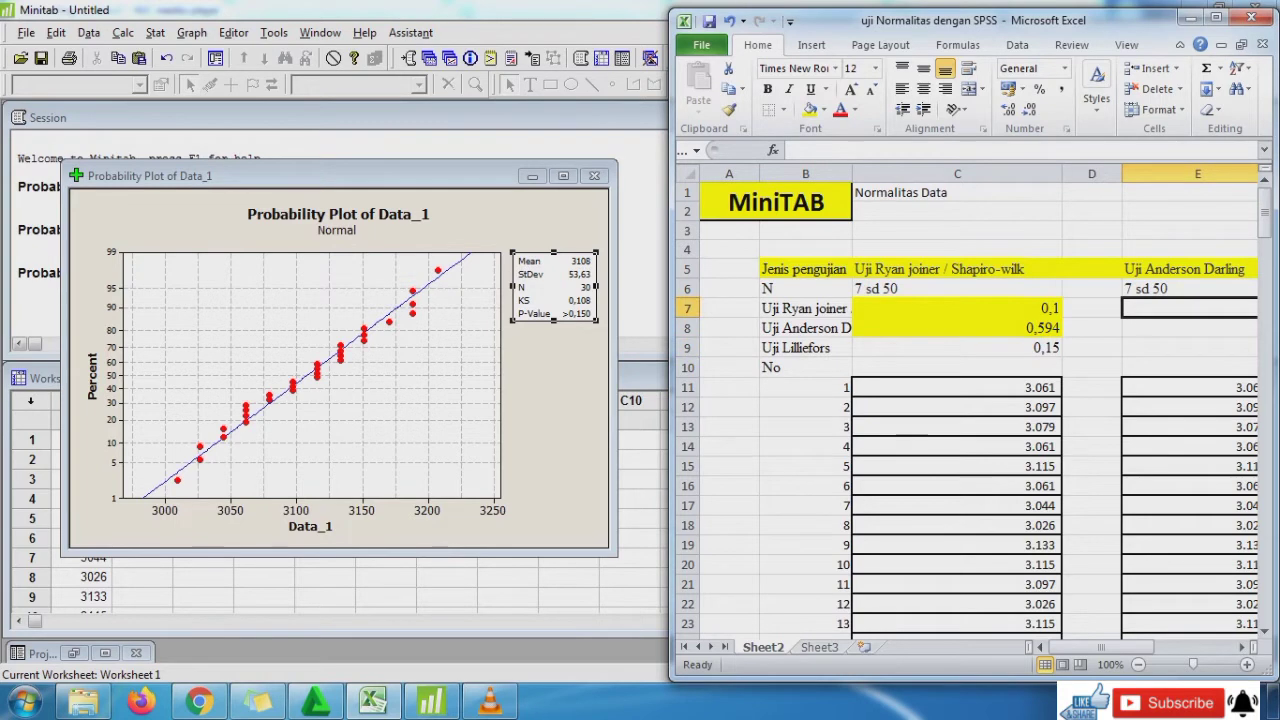
{"action": "scroll", "coordinate": [980, 400], "scroll_direction": "right", "scroll_amount": 2}
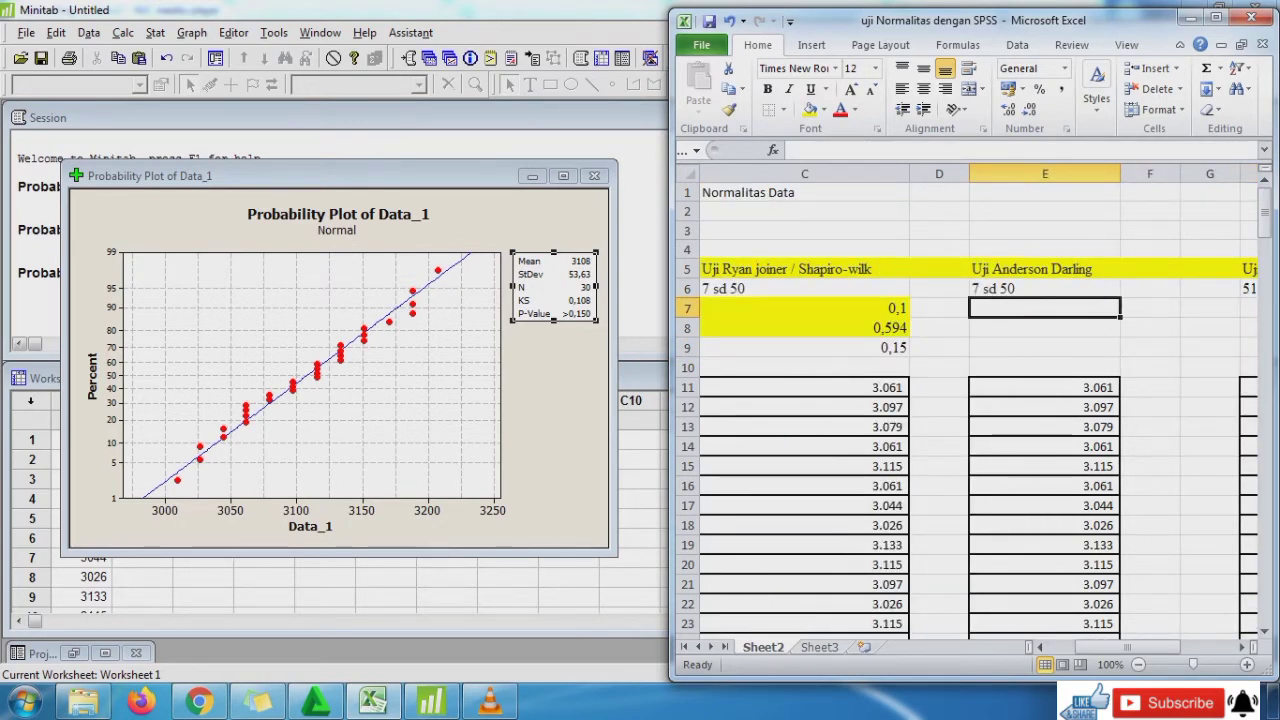
{"action": "left_click", "coordinate": [1045, 387]}
{"action": "key", "text": "ctrl+shift+Down"}
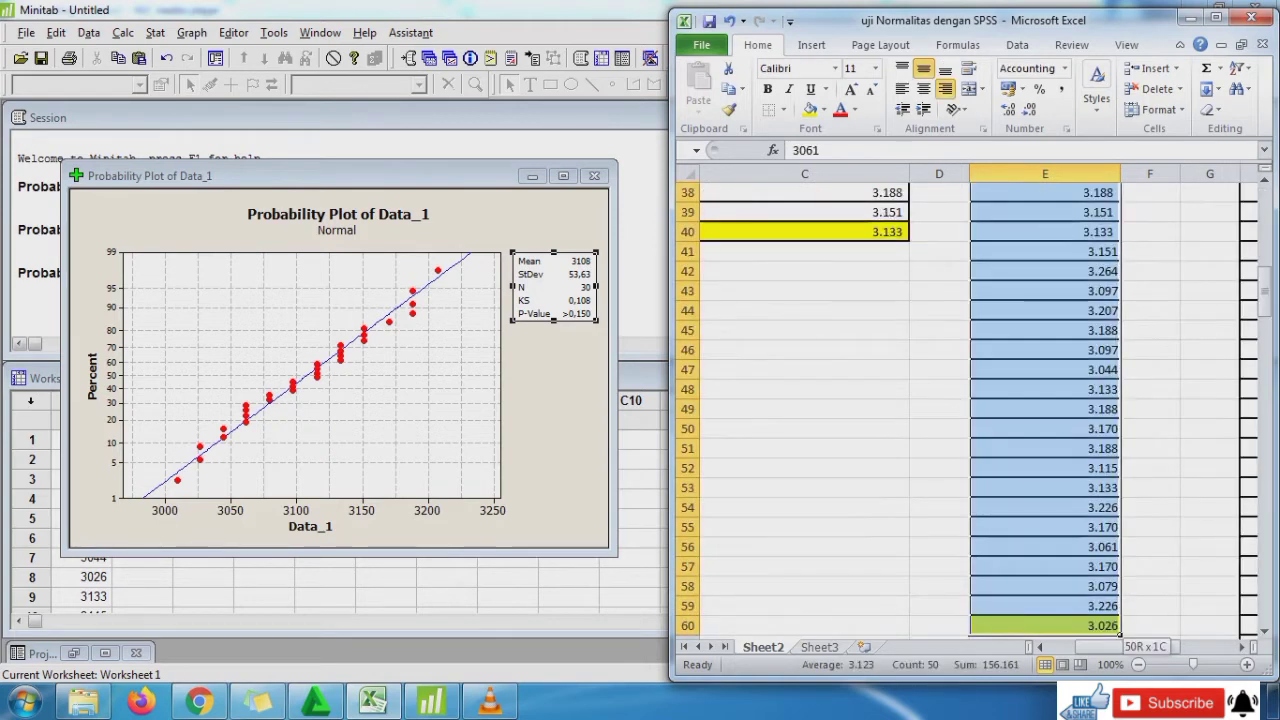
{"action": "key", "text": "ctrl+c"}
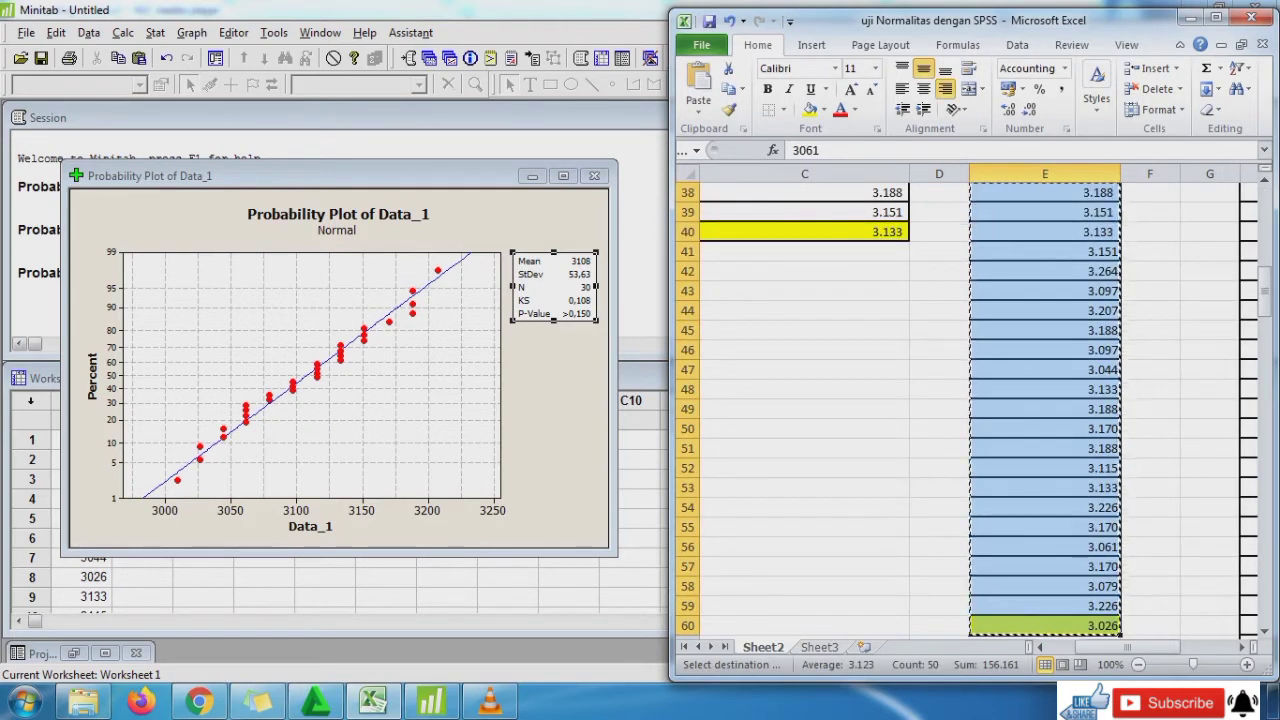
Switch to Minitab, paste the copied data into worksheet column C2 and name the column Data_2
{"action": "left_click", "coordinate": [508, 577]}
{"action": "left_click", "coordinate": [143, 440]}
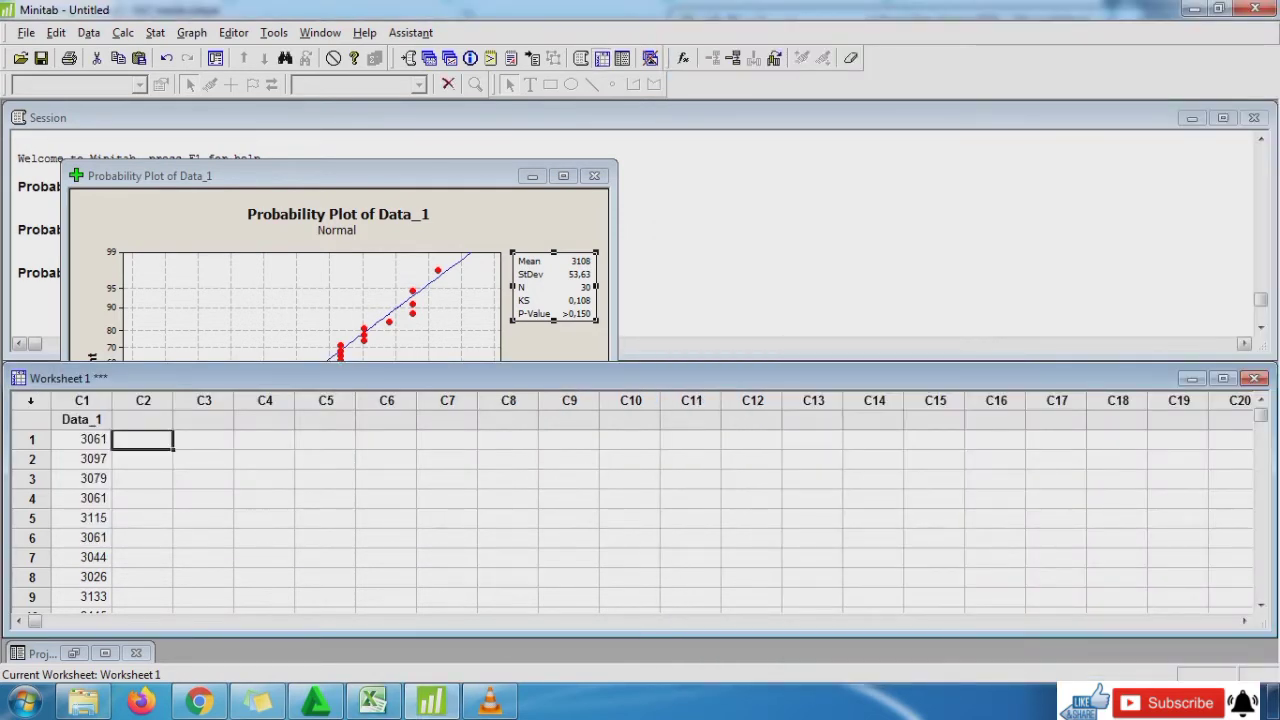
{"action": "key", "text": "ctrl+v"}
{"action": "left_click", "coordinate": [143, 420]}
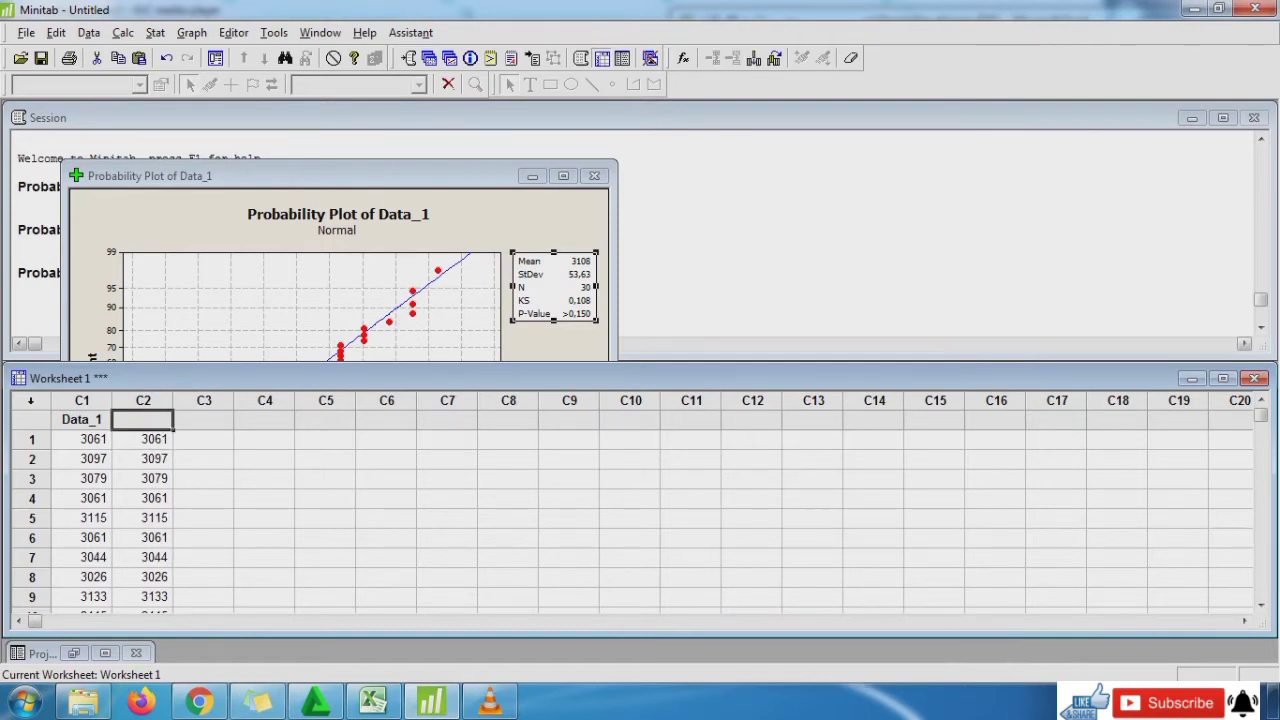
{"action": "type", "text": "DAT"}
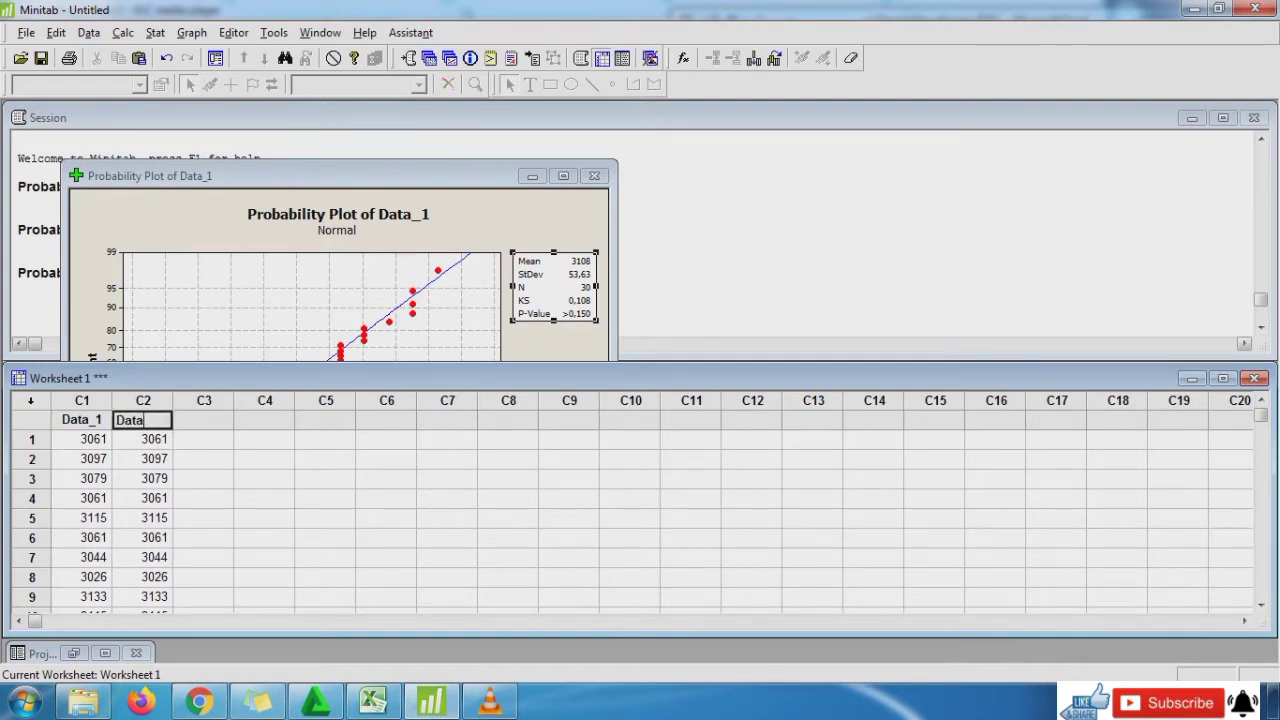
{"action": "left_click", "coordinate": [203, 440]}
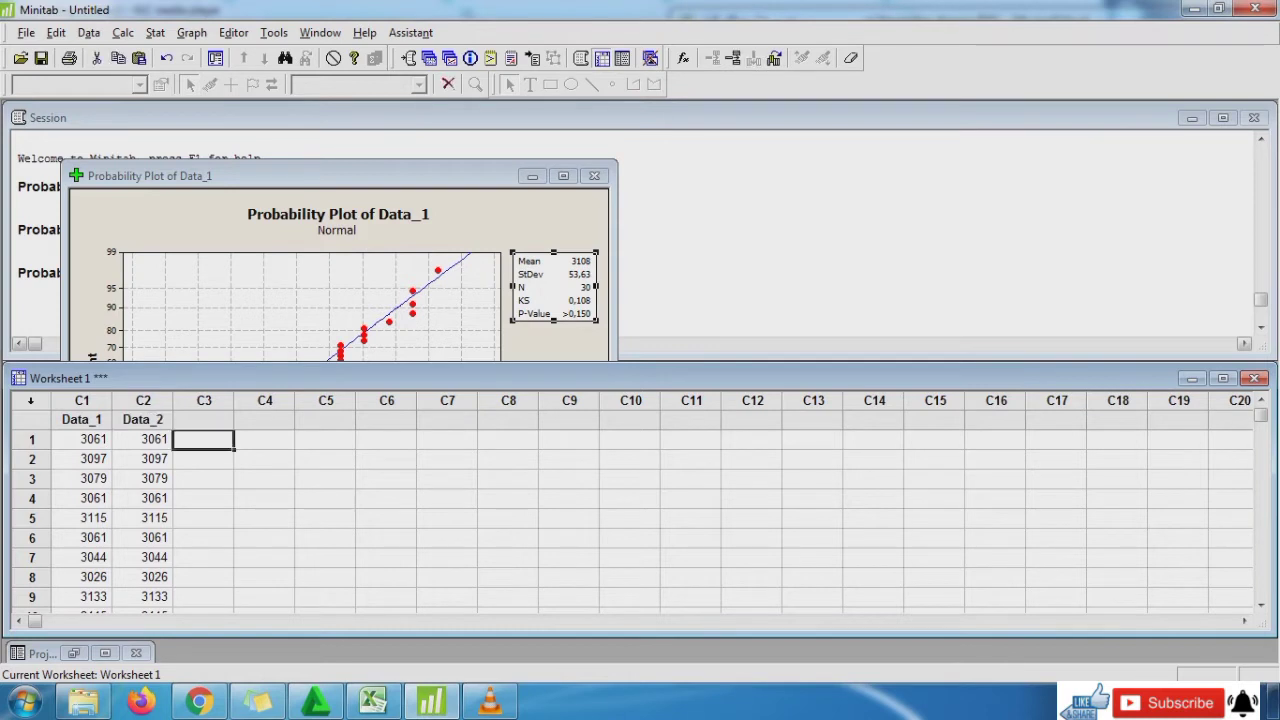
Run a Ryan-Joiner normality test with Data_2 as the variable in place of Data_1
{"action": "left_click", "coordinate": [155, 33]}
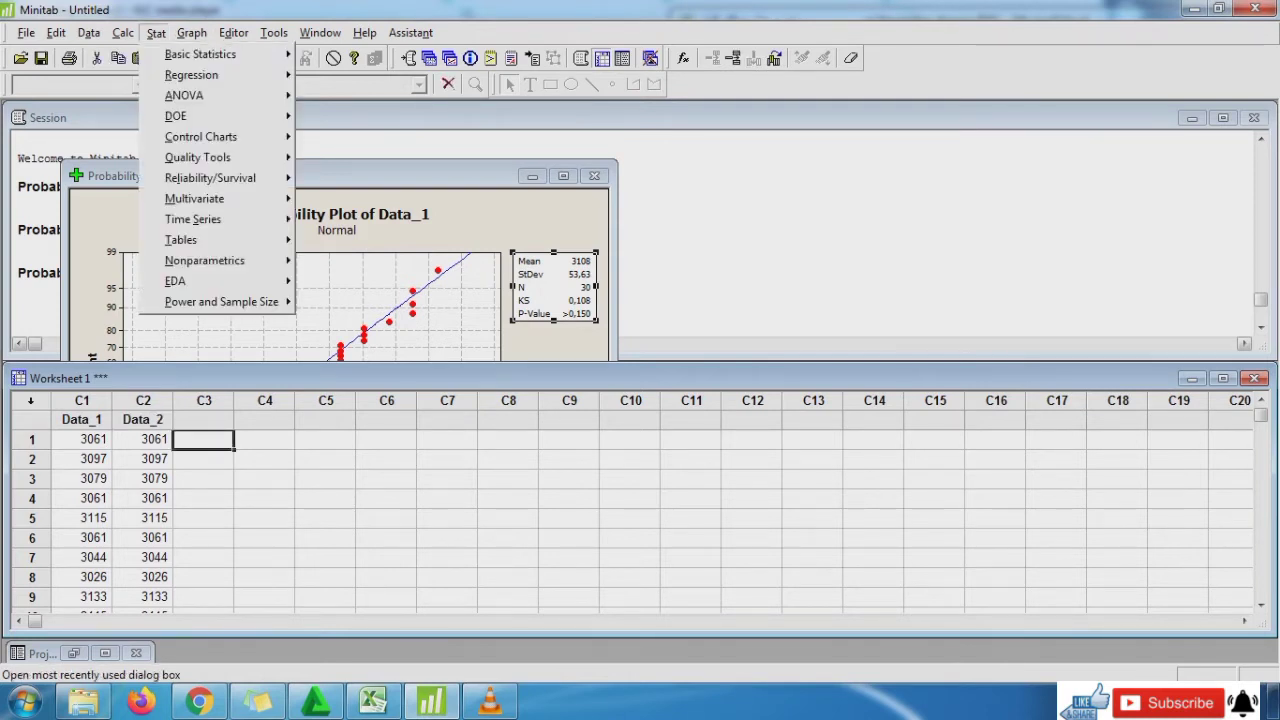
{"action": "mouse_move", "coordinate": [200, 54]}
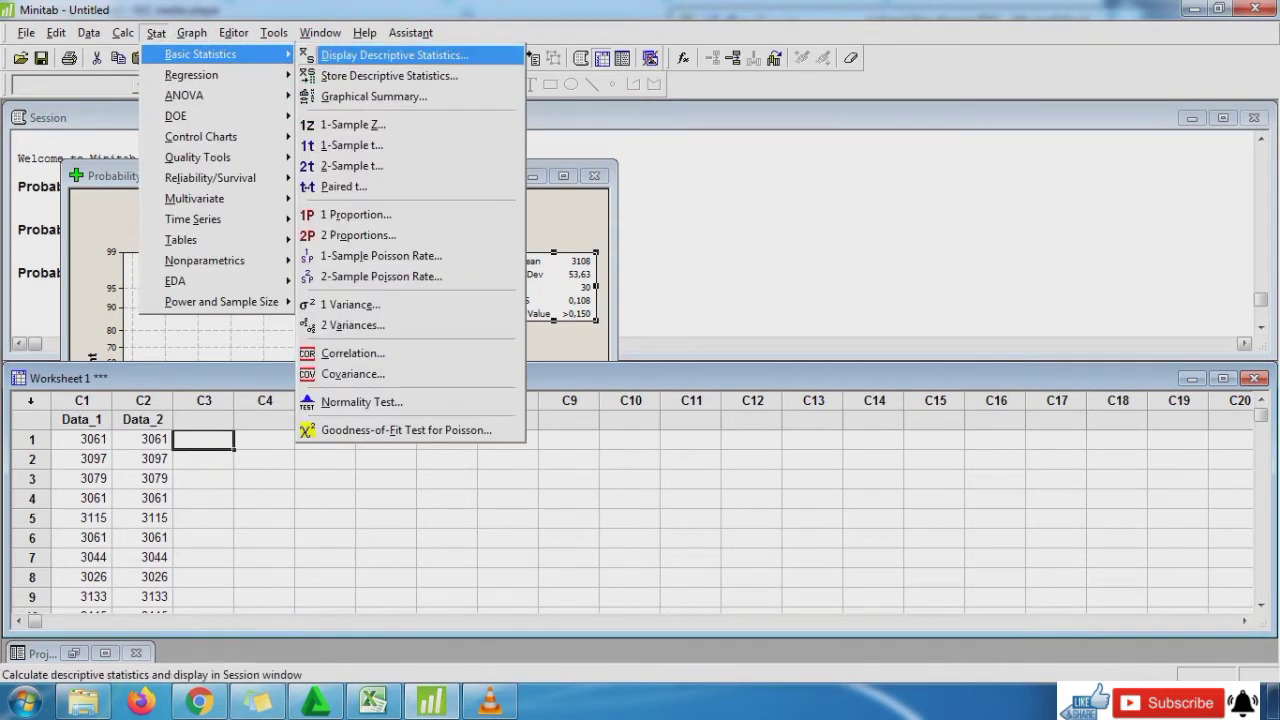
{"action": "left_click", "coordinate": [361, 401]}
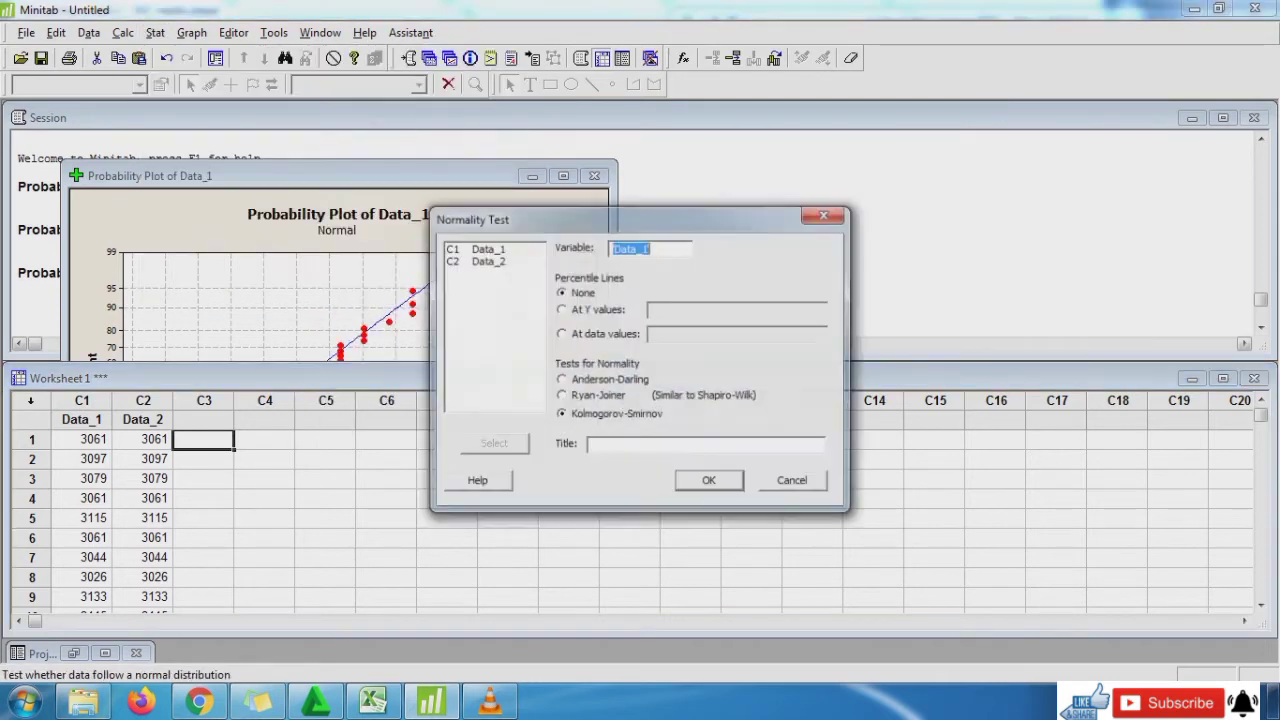
{"action": "left_click", "coordinate": [653, 248]}
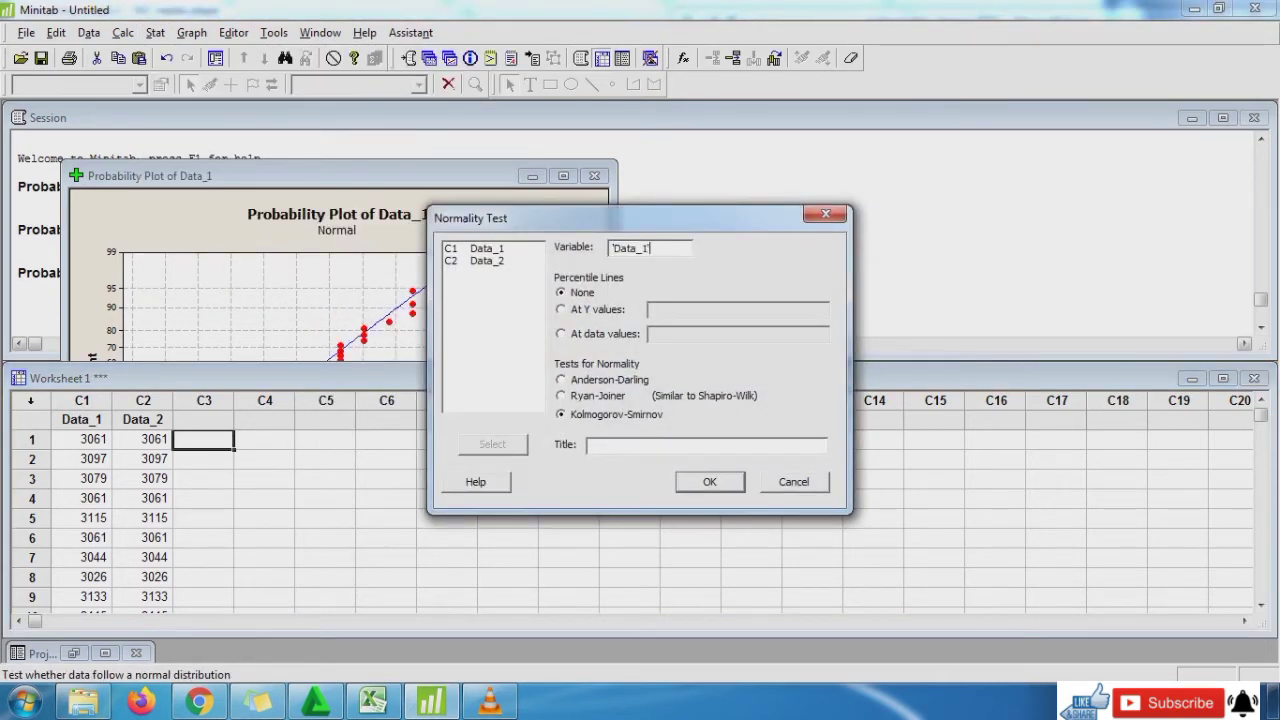
{"action": "key", "text": "BackSpace"}
{"action": "key", "text": "BackSpace"}
{"action": "key", "text": "BackSpace"}
{"action": "key", "text": "BackSpace"}
{"action": "key", "text": "BackSpace"}
{"action": "key", "text": "BackSpace"}
{"action": "left_click", "coordinate": [487, 261]}
{"action": "left_click", "coordinate": [492, 444]}
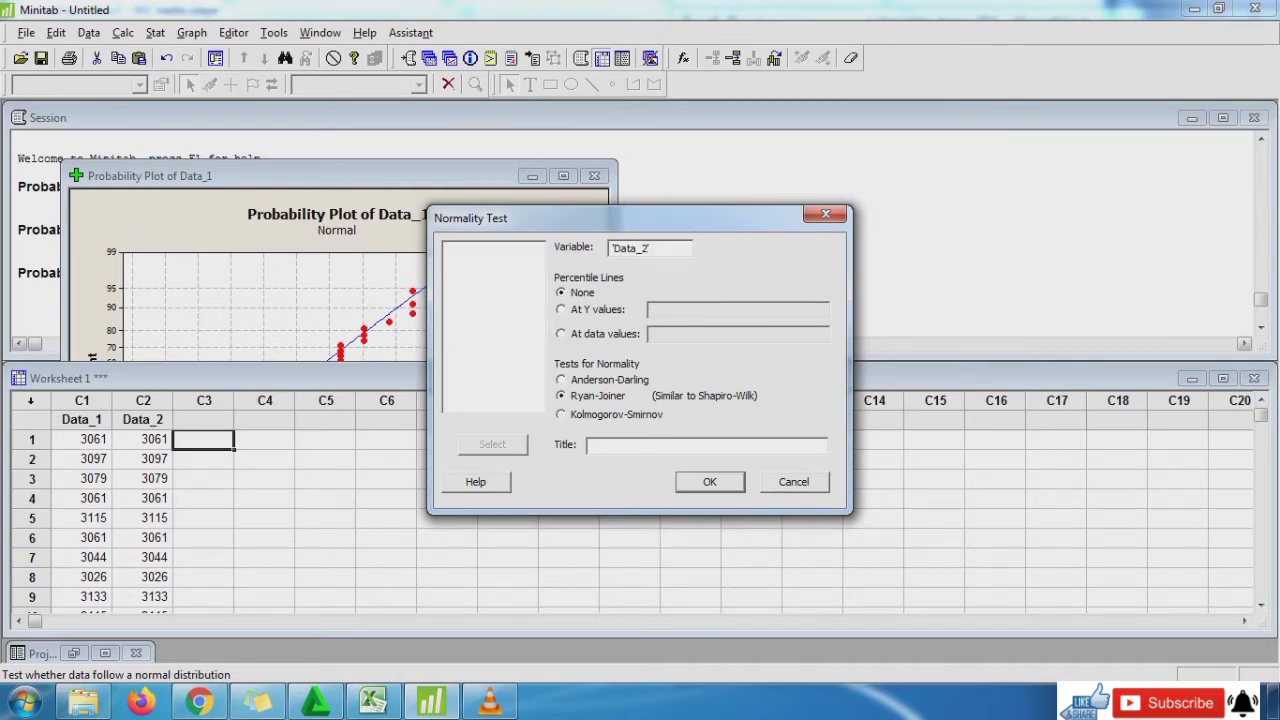
{"action": "left_click", "coordinate": [709, 481]}
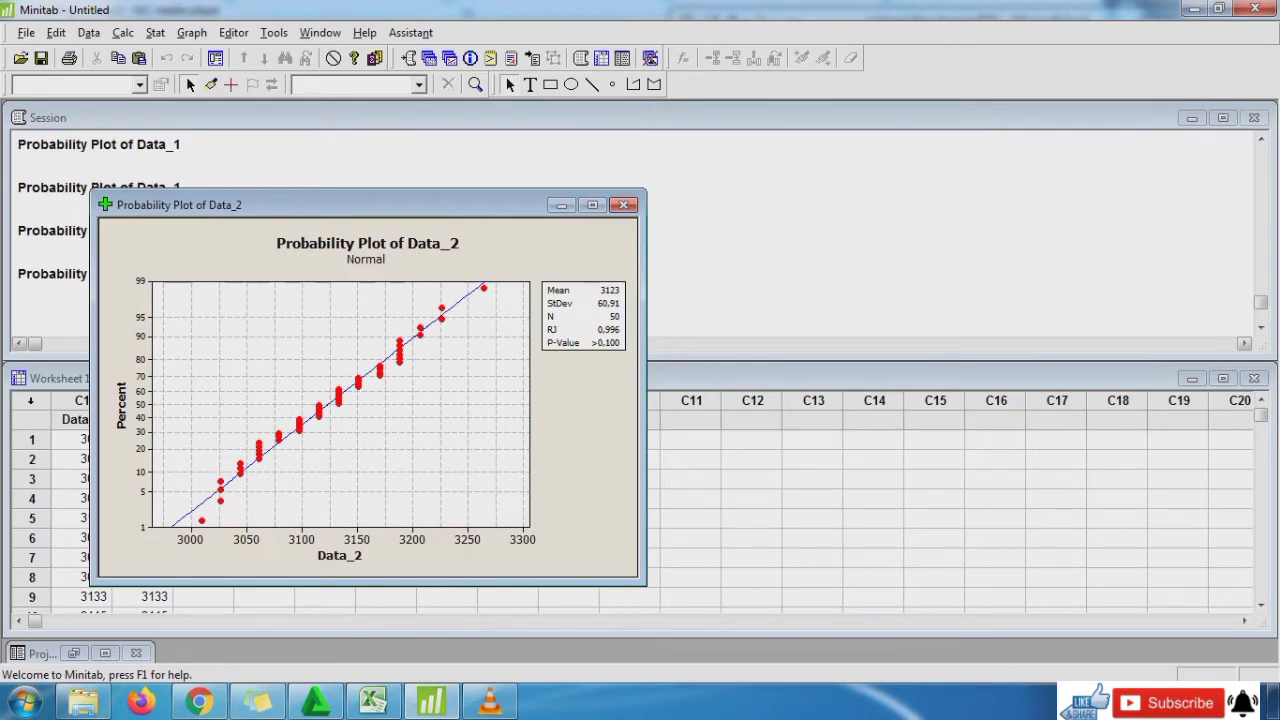
Switch to Excel and enter 0,1 as the Uji Ryan joiner result for the second data set in cell E7
{"action": "left_click", "coordinate": [373, 703]}
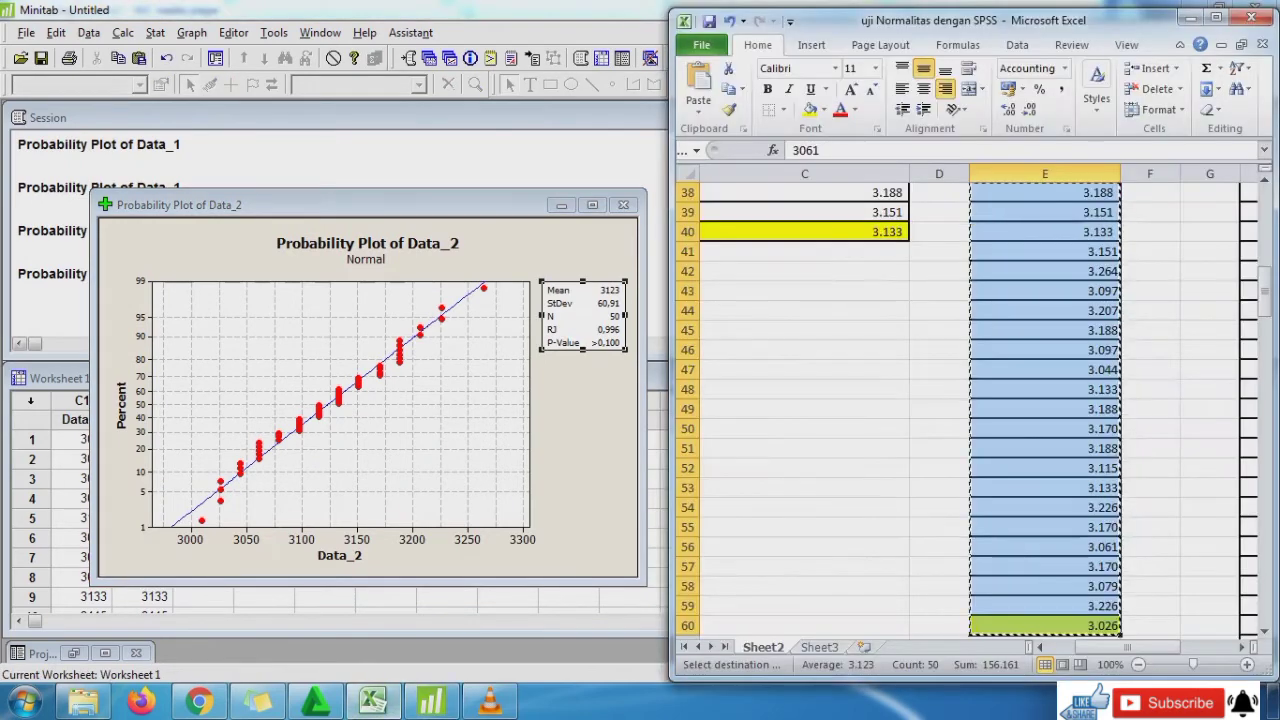
{"action": "left_click", "coordinate": [1045, 310]}
{"action": "key", "text": "ctrl+Up"}
{"action": "key", "text": "ctrl+Up"}
{"action": "key", "text": "ctrl+Up"}
{"action": "key", "text": "ctrl+Up"}
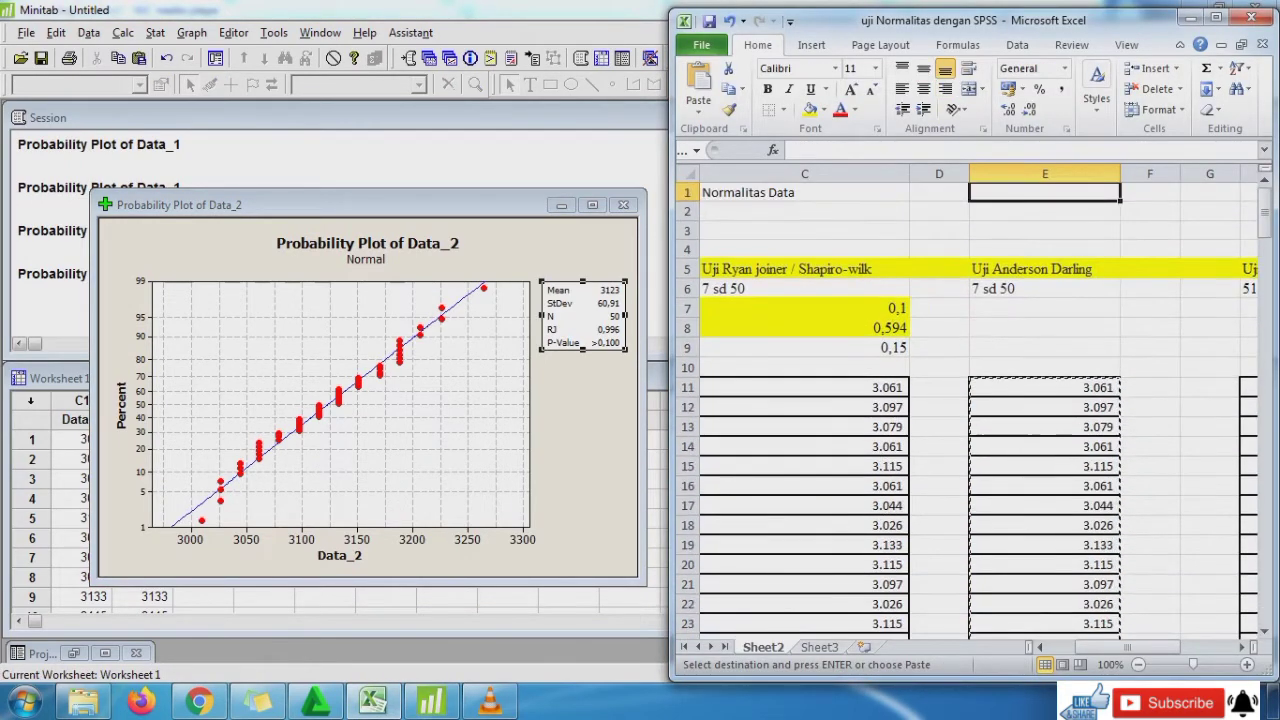
{"action": "key", "text": "Left"}
{"action": "key", "text": "Left"}
{"action": "key", "text": "Left"}
{"action": "key", "text": "Right"}
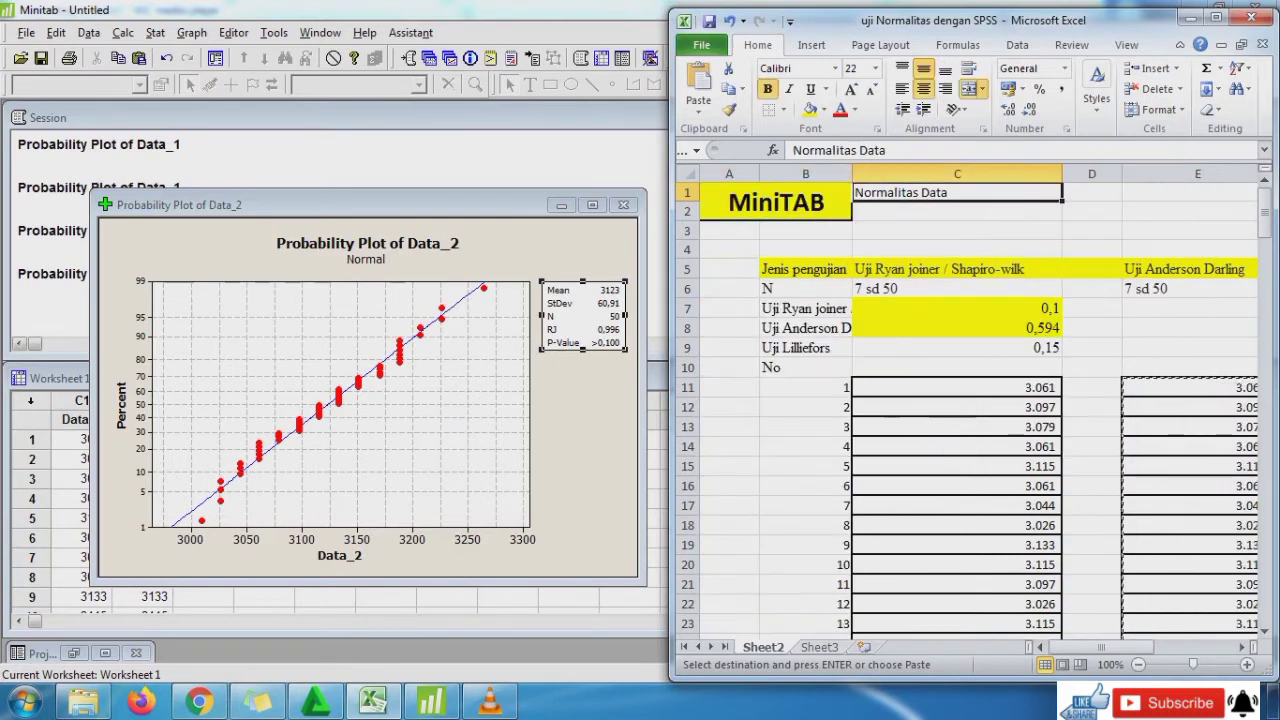
{"action": "key", "text": "Right"}
{"action": "key", "text": "Right"}
{"action": "key", "text": "Right"}
{"action": "key", "text": "Down"}
{"action": "key", "text": "Down"}
{"action": "key", "text": "Down"}
{"action": "key", "text": "Down"}
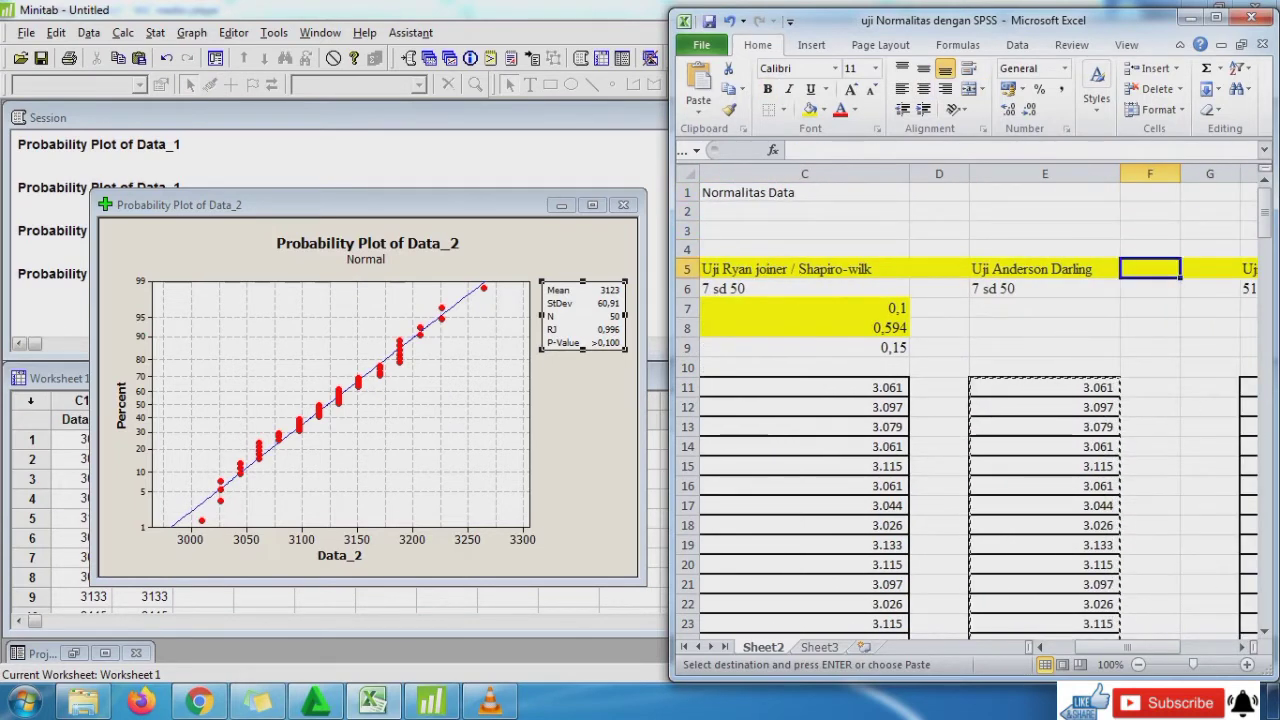
{"action": "key", "text": "Down"}
{"action": "key", "text": "Left"}
{"action": "key", "text": "Down"}
{"action": "type", "text": "0,"}
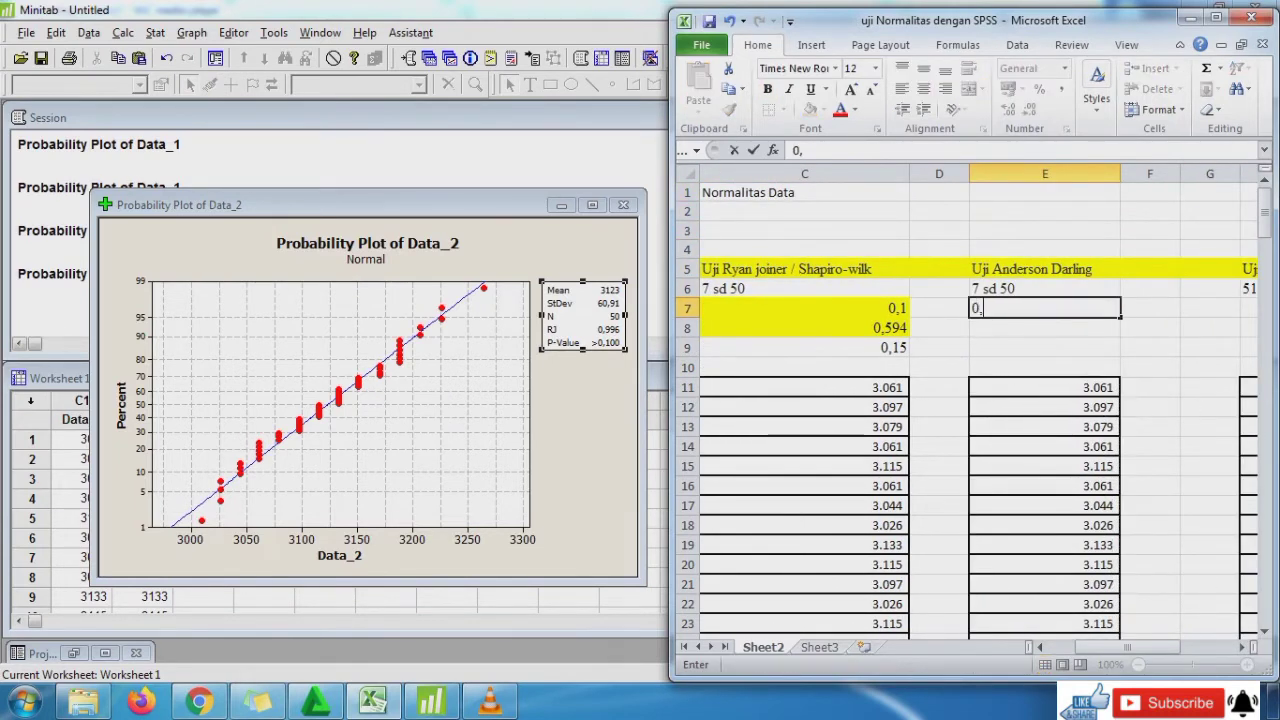
{"action": "type", "text": "1"}
{"action": "key", "text": "Return"}
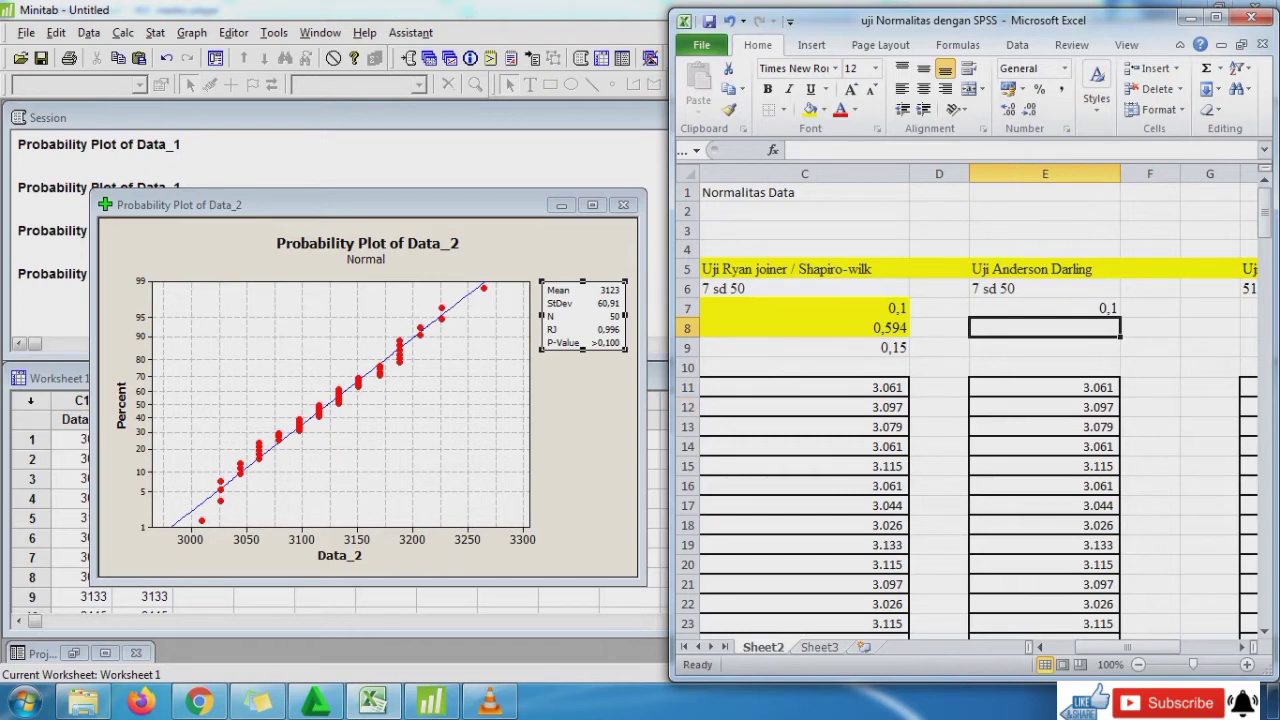
Switch to Minitab and run an Anderson-Darling normality test on Data_2
{"action": "left_click", "coordinate": [264, 598]}
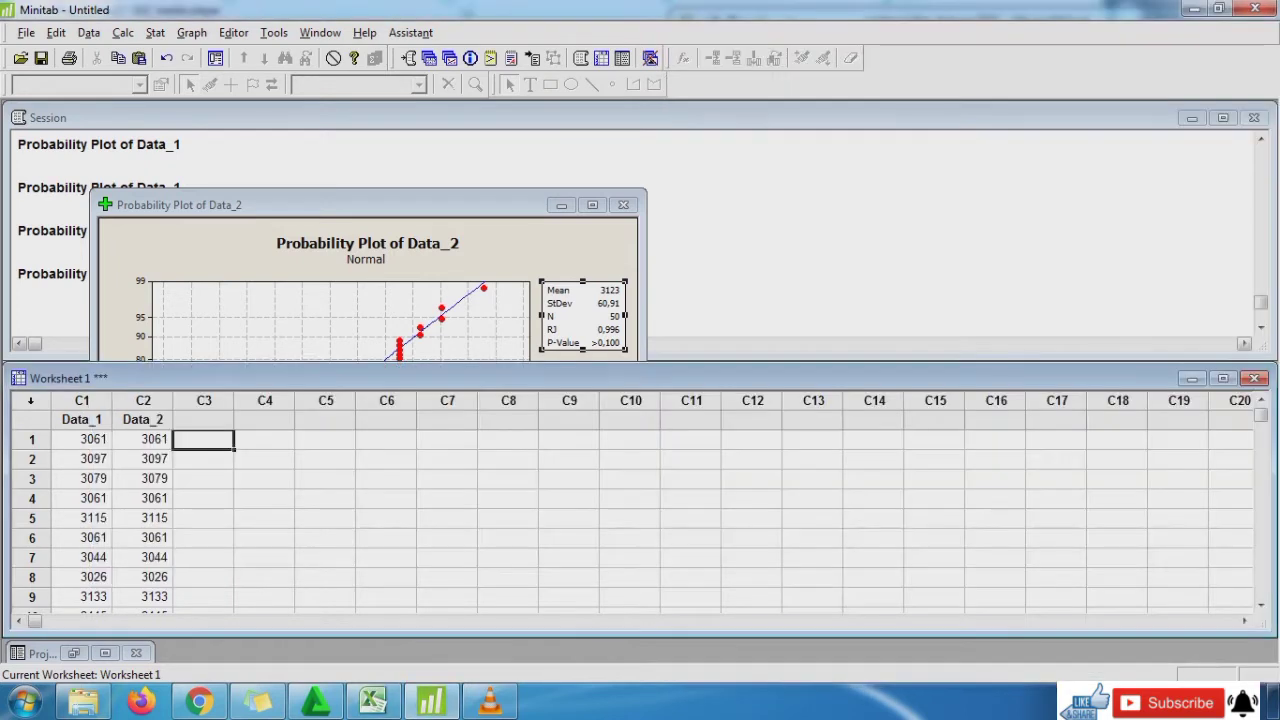
{"action": "left_click", "coordinate": [156, 33]}
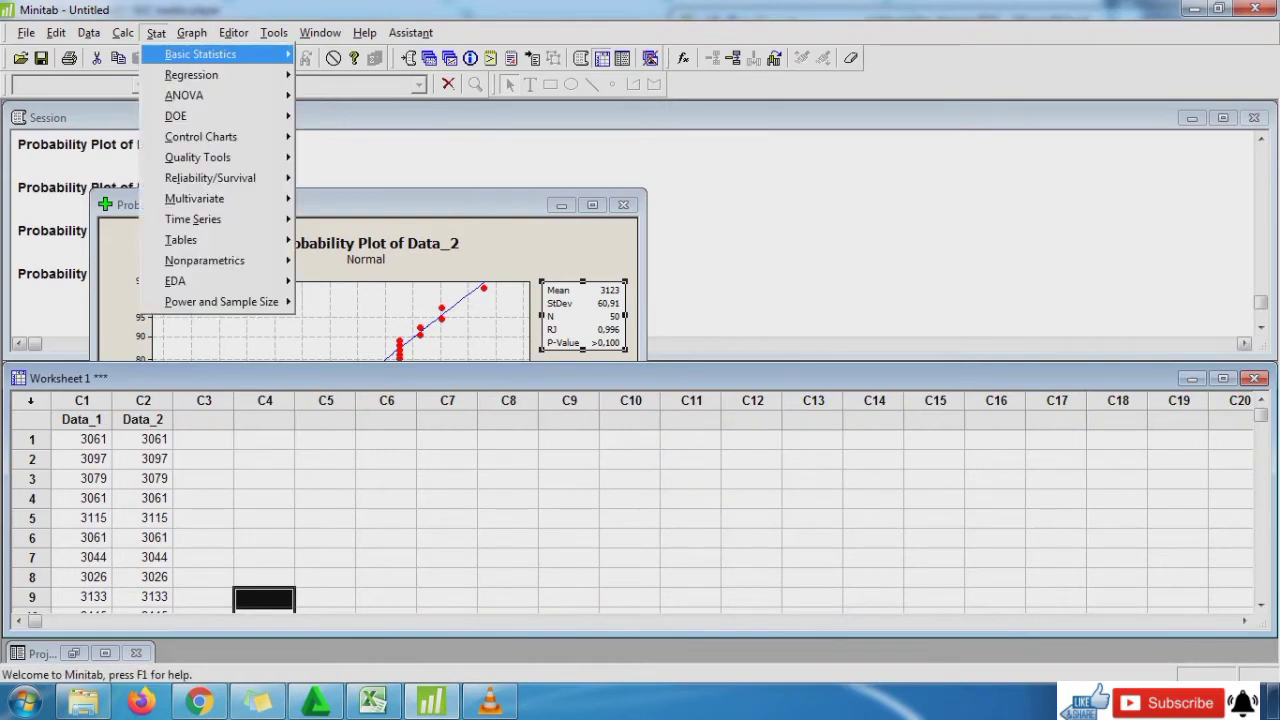
{"action": "mouse_move", "coordinate": [200, 54]}
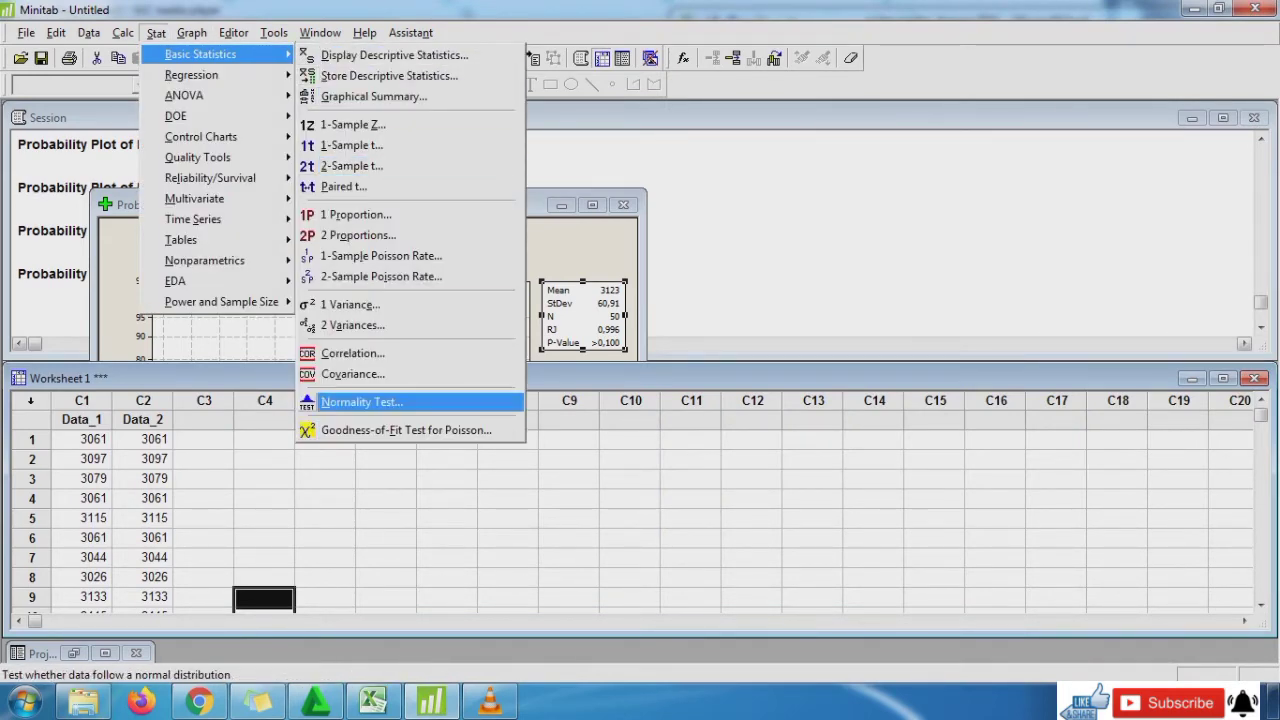
{"action": "left_click", "coordinate": [361, 401]}
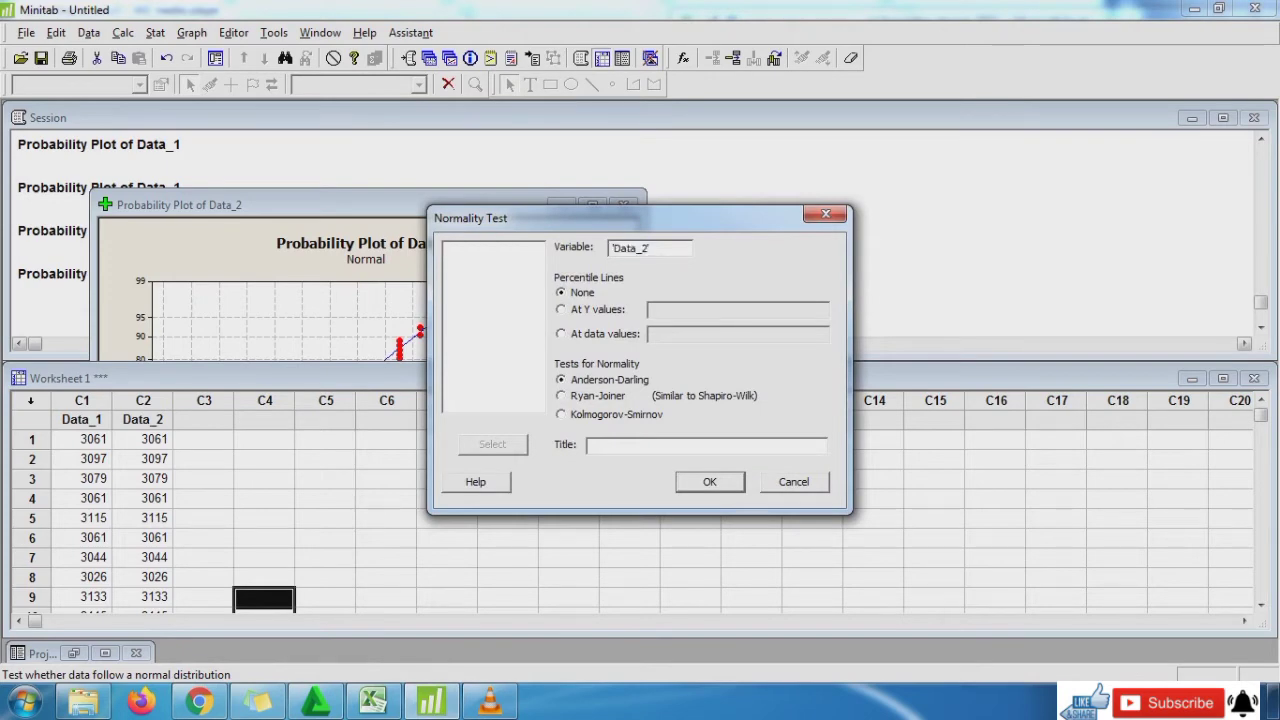
{"action": "left_click", "coordinate": [709, 481]}
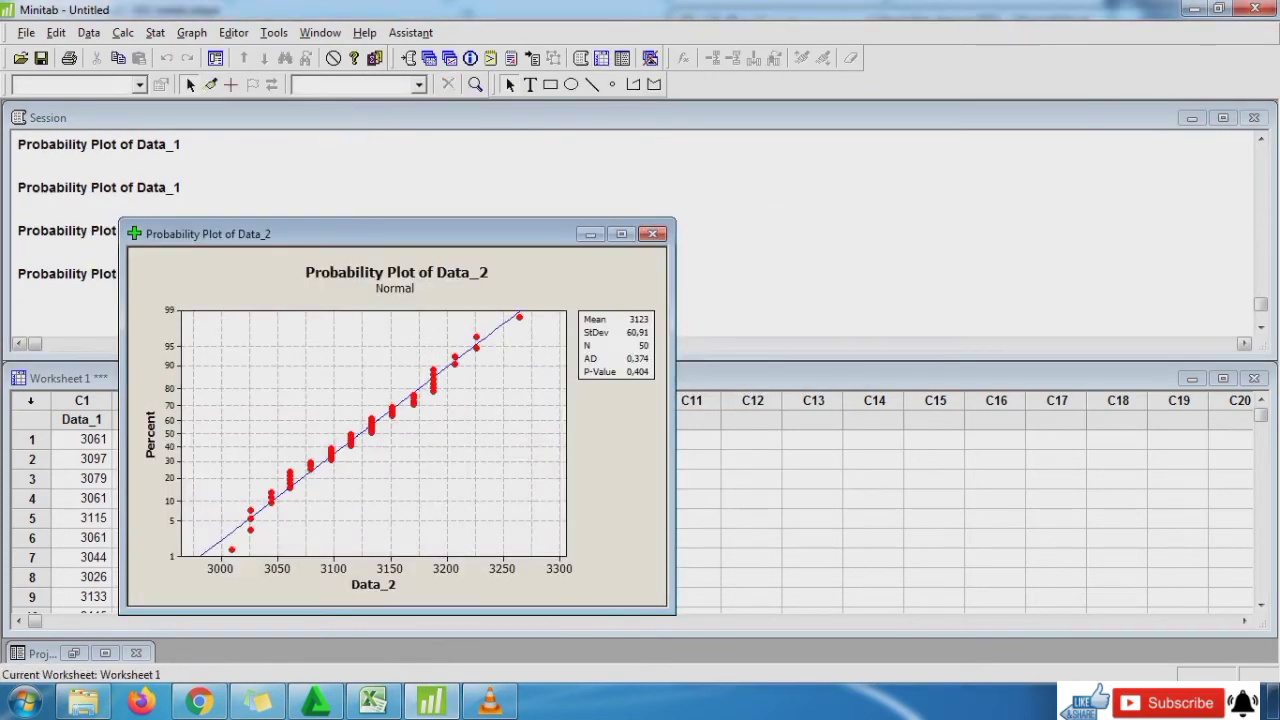
Switch to Excel and enter 0,404 as the Uji Anderson Darling result in cell E8
{"action": "left_click", "coordinate": [373, 702]}
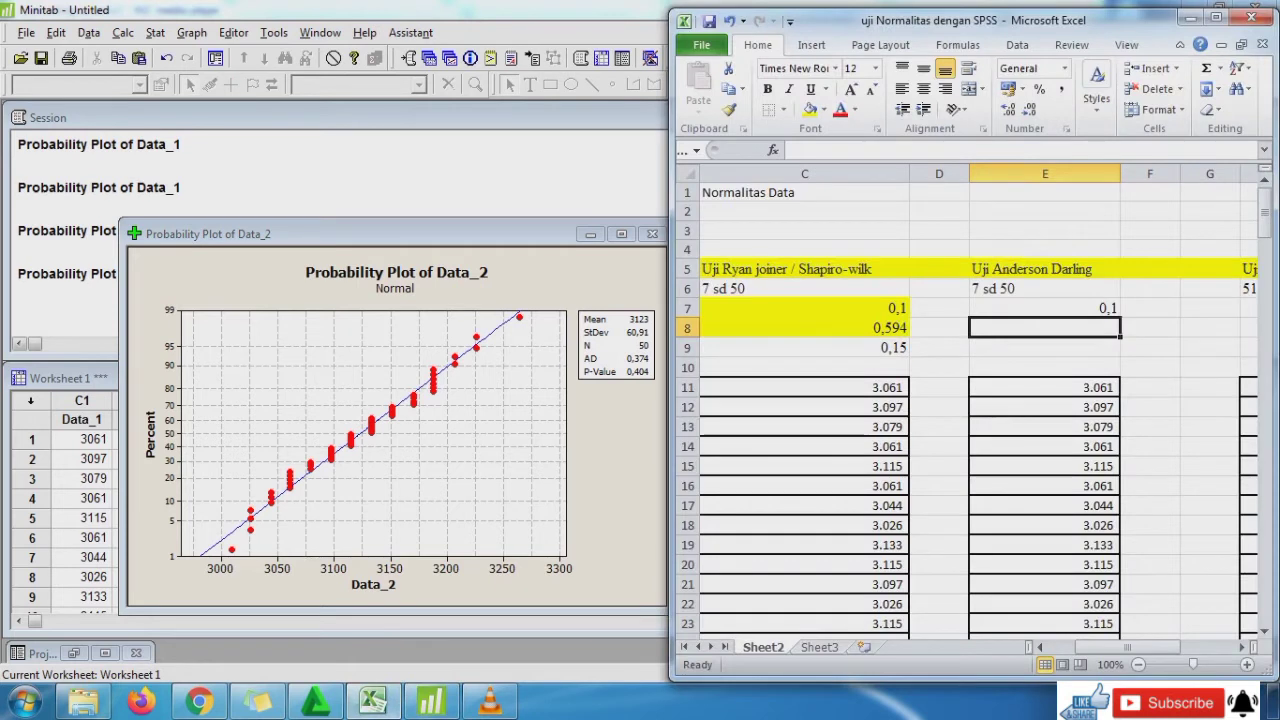
{"action": "type", "text": "0,404"}
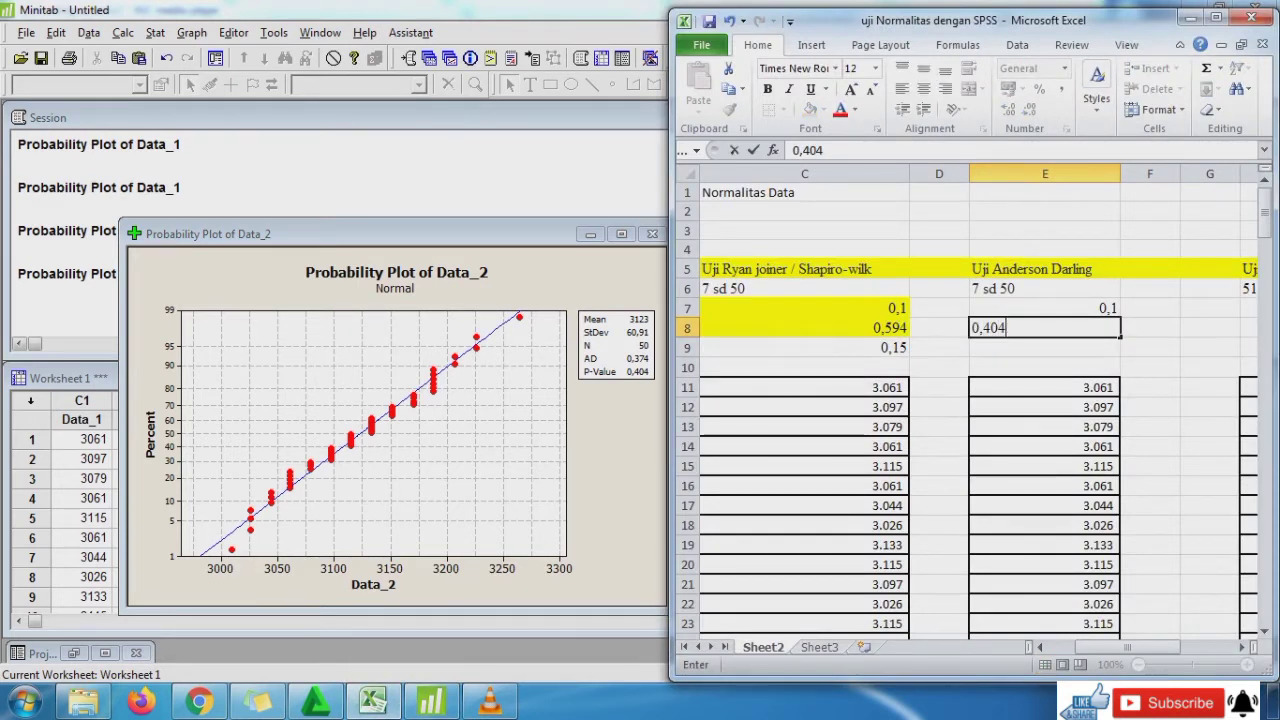
{"action": "key", "text": "Return"}
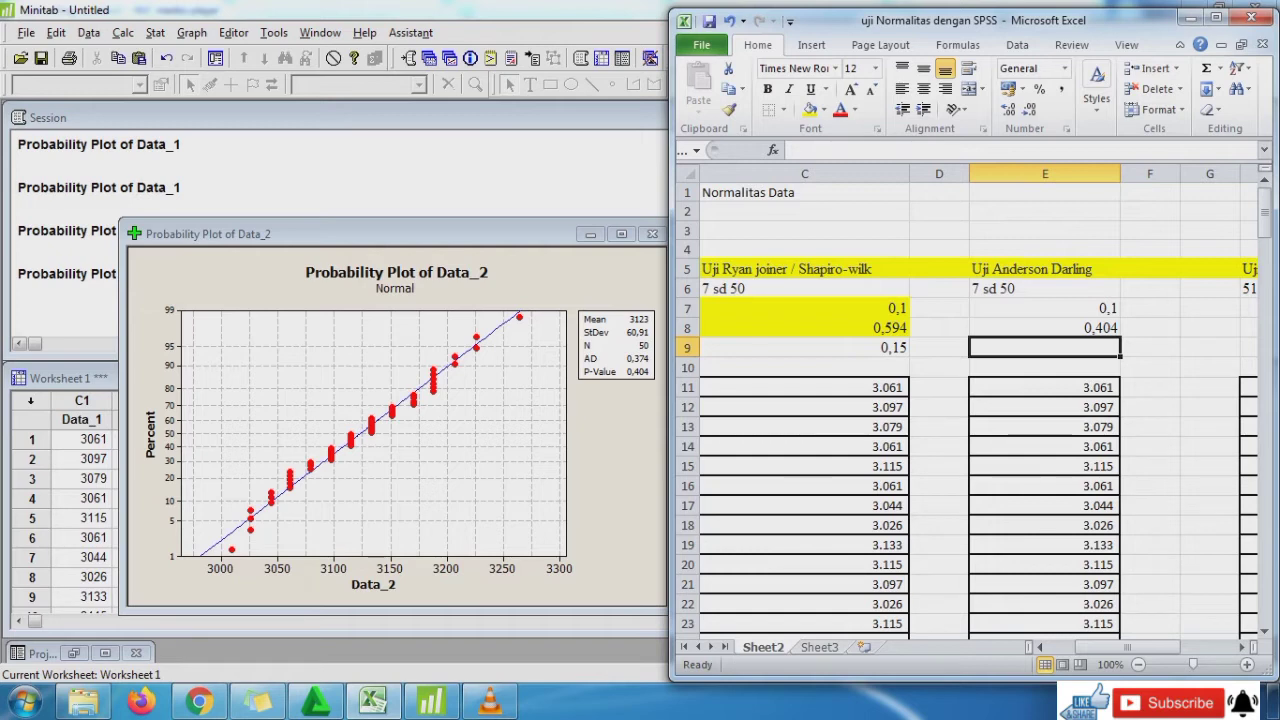
Switch to Minitab, run a Kolmogorov-Smirnov normality test on Data_2 and move its probability plot toward the Session window
{"action": "left_click", "coordinate": [82, 498]}
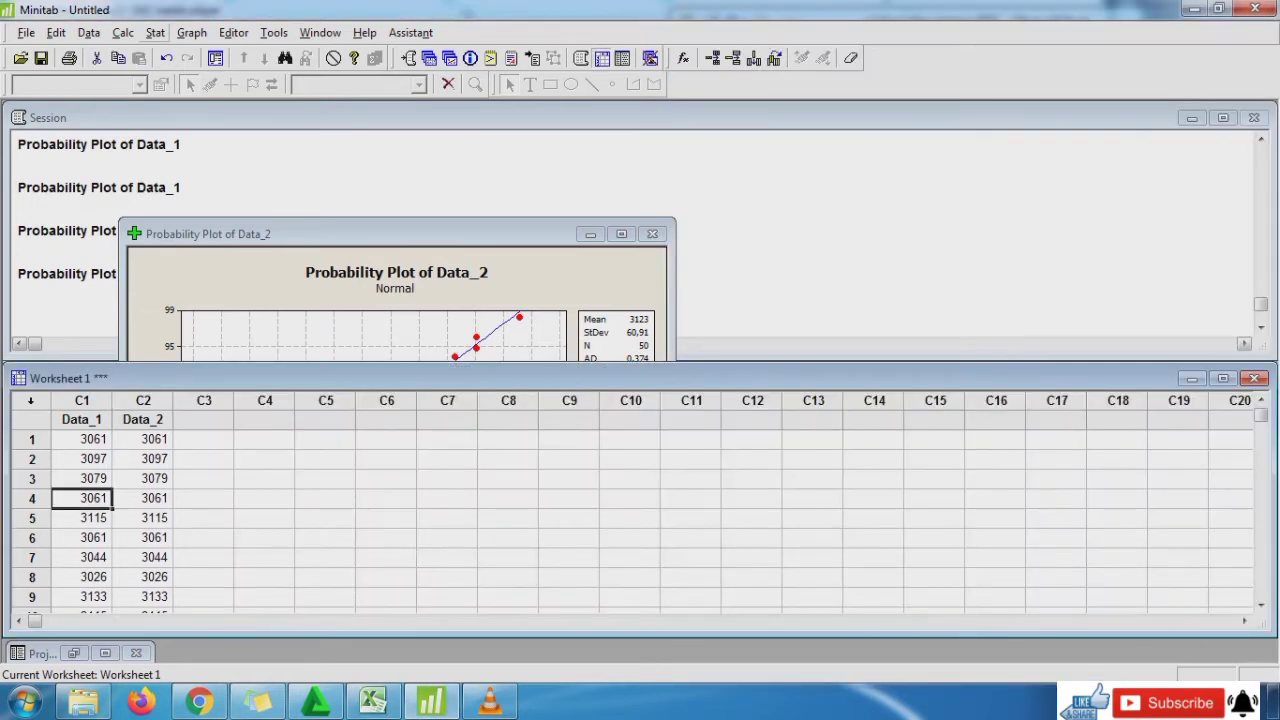
{"action": "left_click", "coordinate": [155, 32]}
{"action": "mouse_move", "coordinate": [200, 54]}
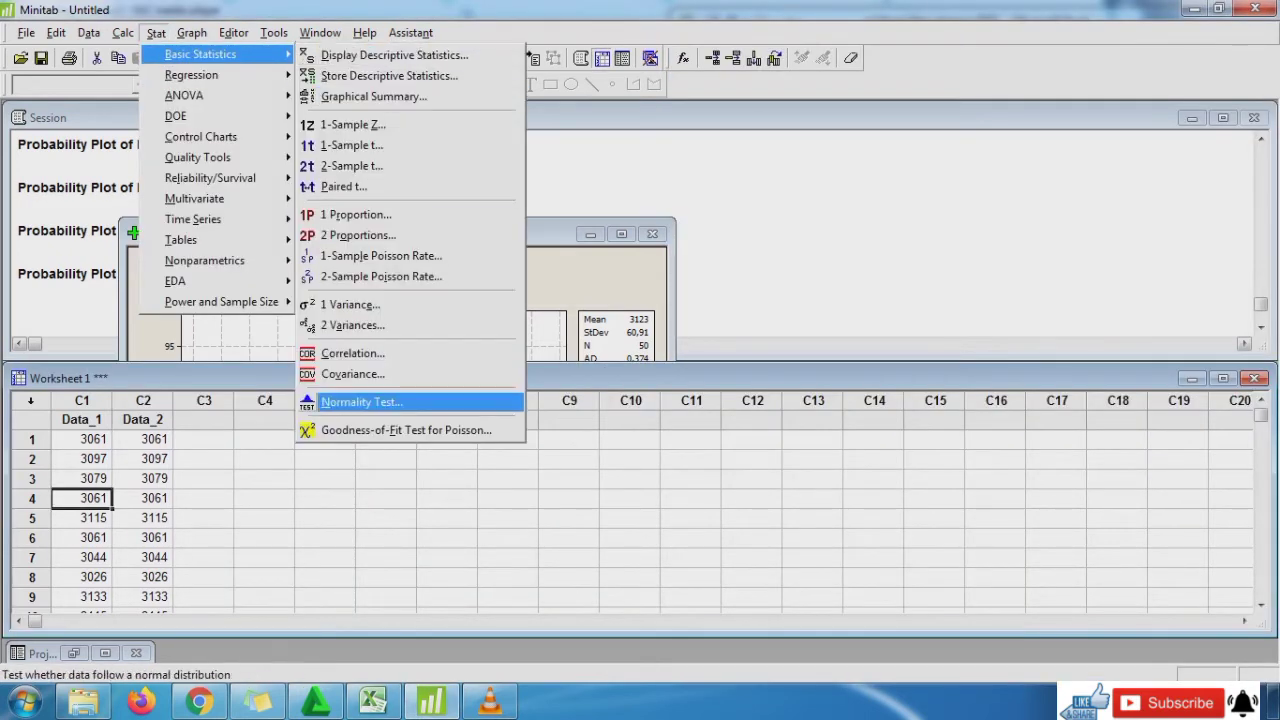
{"action": "left_click", "coordinate": [362, 401]}
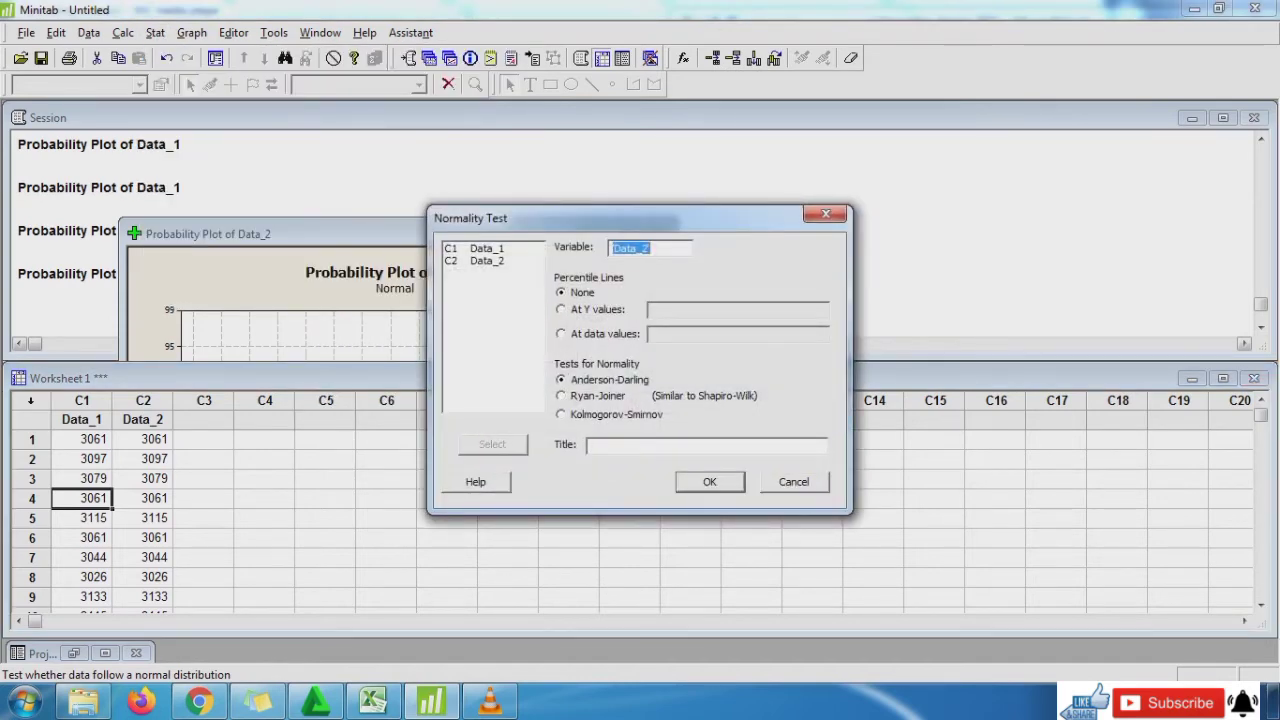
{"action": "key", "text": "Return"}
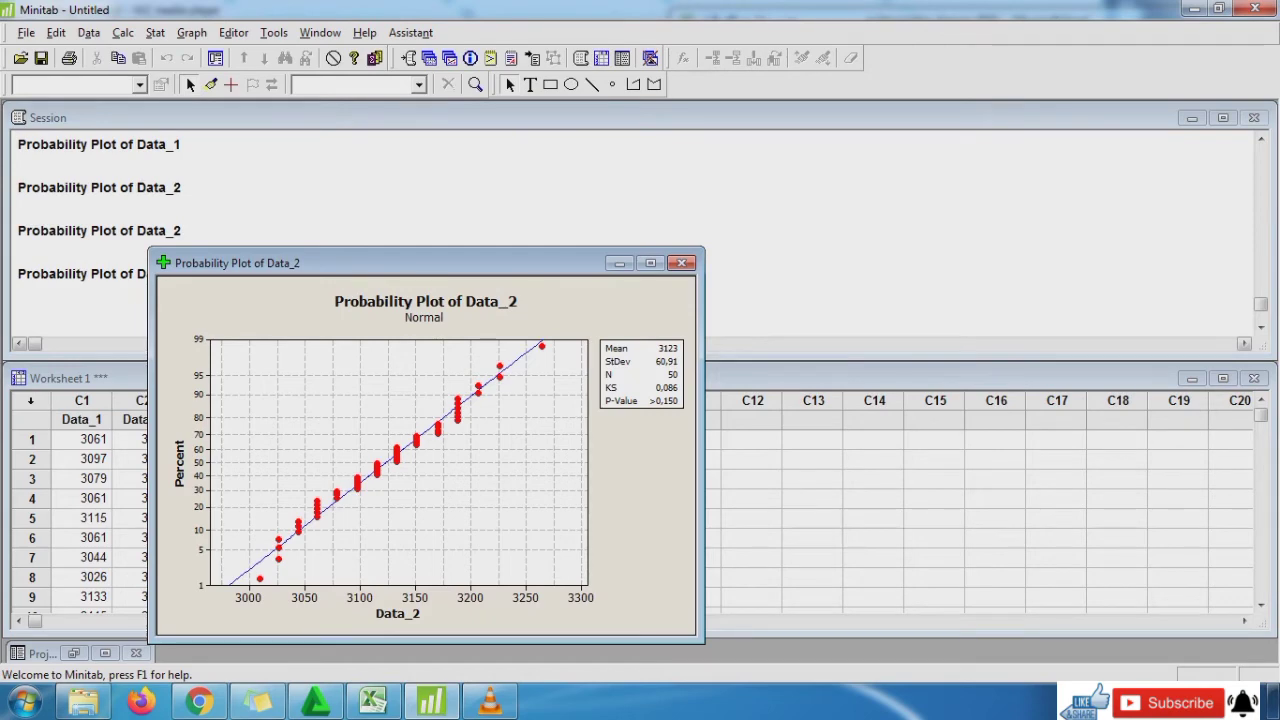
{"action": "left_click_drag", "start_coordinate": [430, 263], "coordinate": [348, 161]}
Switch to Excel and enter 0,15 as the Uji Lilliefors result for the second data set in cell E9
{"action": "left_click", "coordinate": [374, 702]}
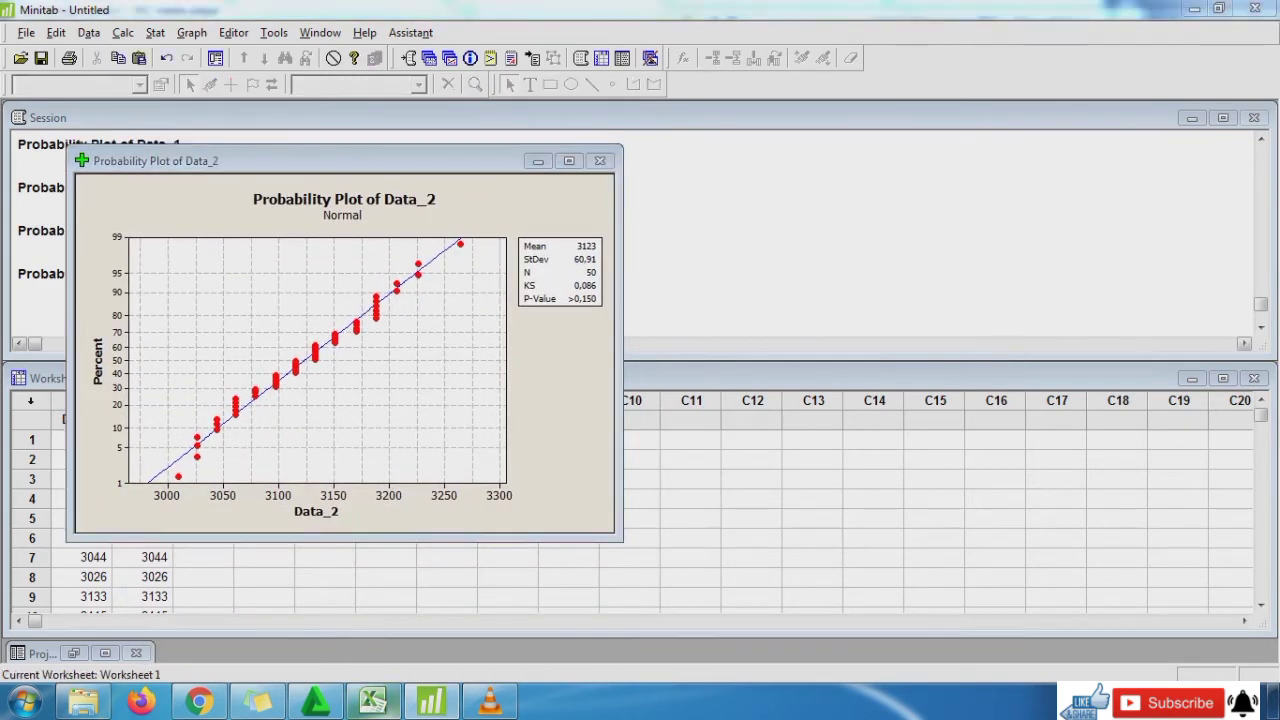
{"action": "type", "text": "0,"}
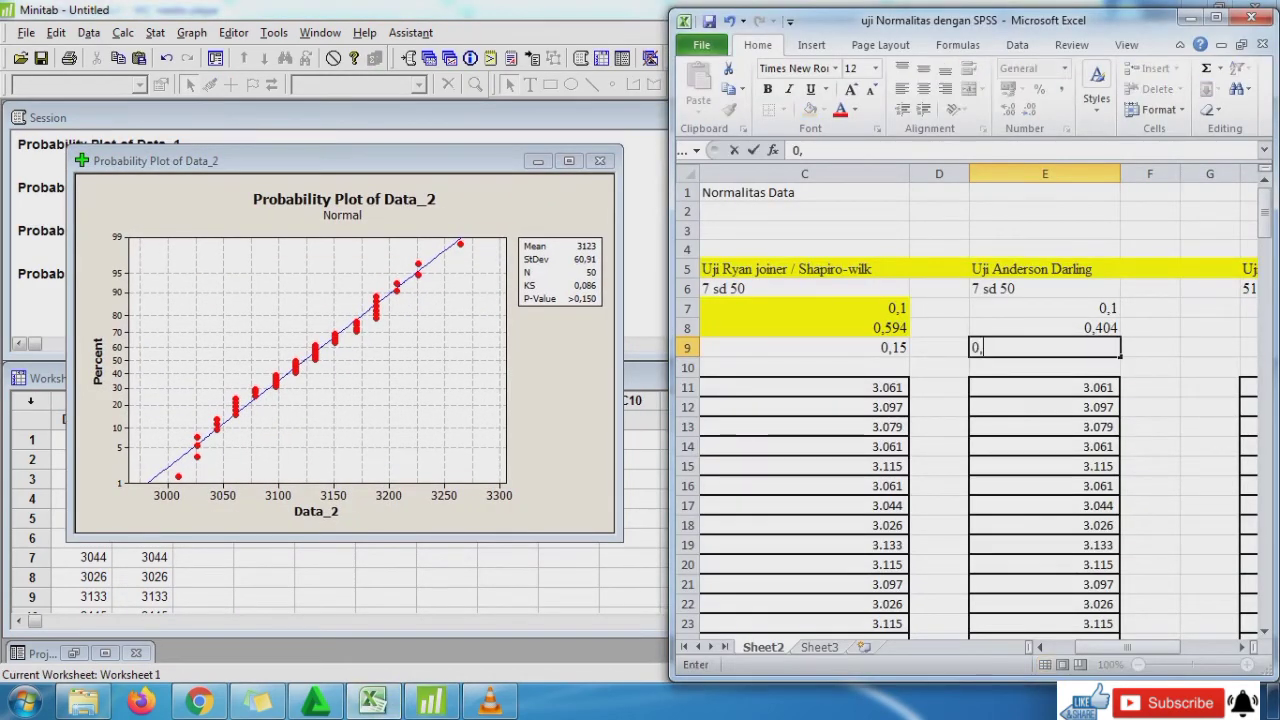
{"action": "type", "text": "15"}
{"action": "key", "text": "Tab"}
Fill cells E7:E8 of the Uji Anderson Darling column with yellow
{"action": "key", "text": "Up"}
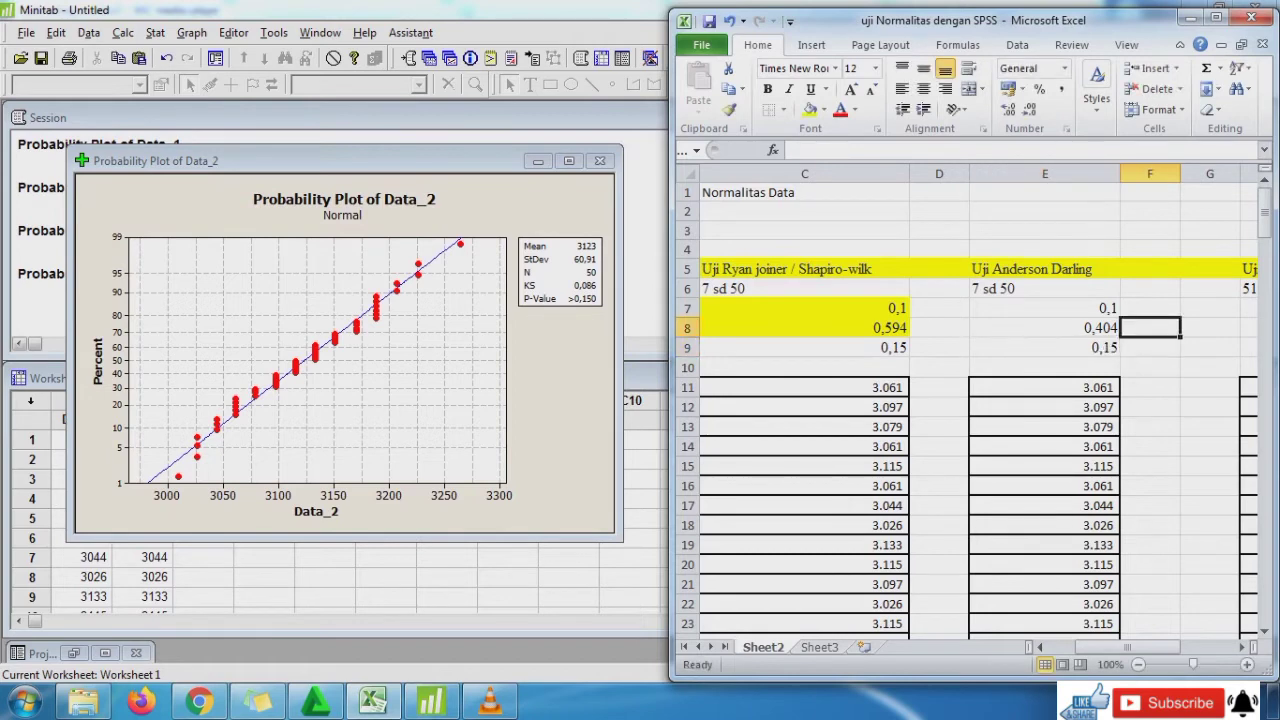
{"action": "key", "text": "Left"}
{"action": "key", "text": "shift+Up"}
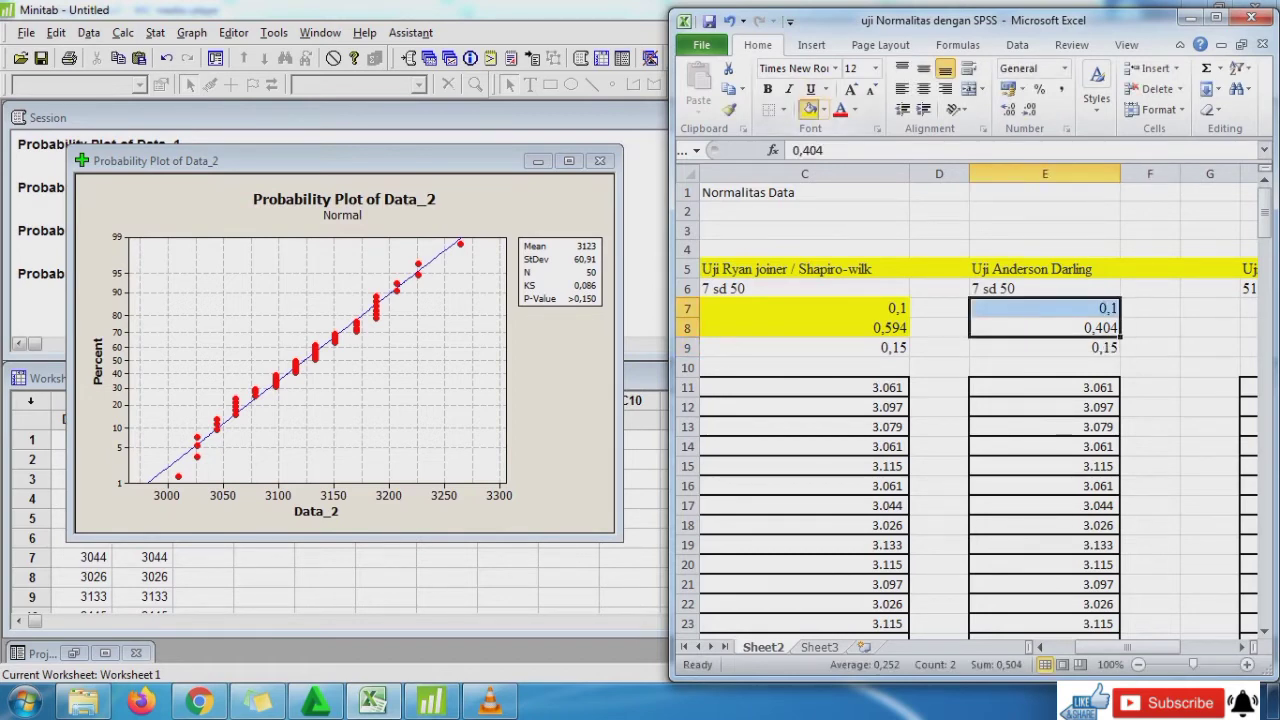
{"action": "left_click", "coordinate": [811, 109]}
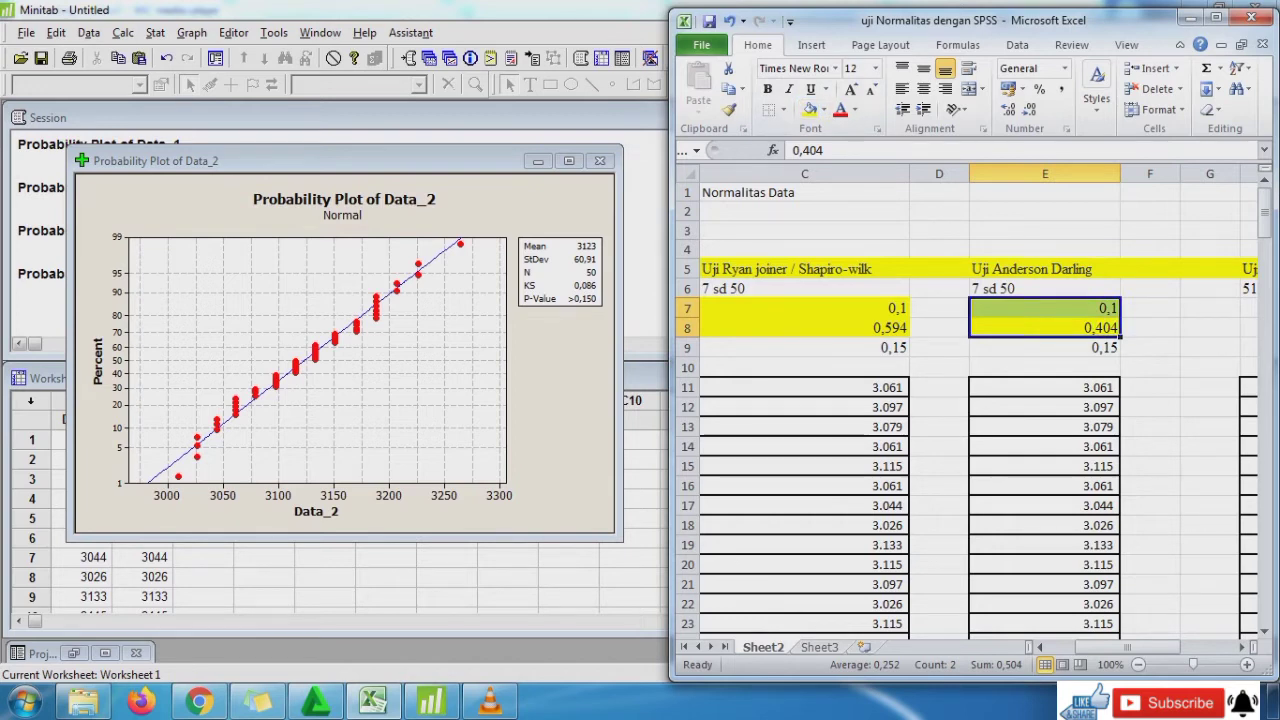
Examine the results in rows 7 to 9 against their test labels for the first two data sets
{"action": "key", "text": "Up"}
{"action": "key", "text": "Left"}
{"action": "key", "text": "Left"}
{"action": "key", "text": "Left"}
{"action": "key", "text": "Left"}
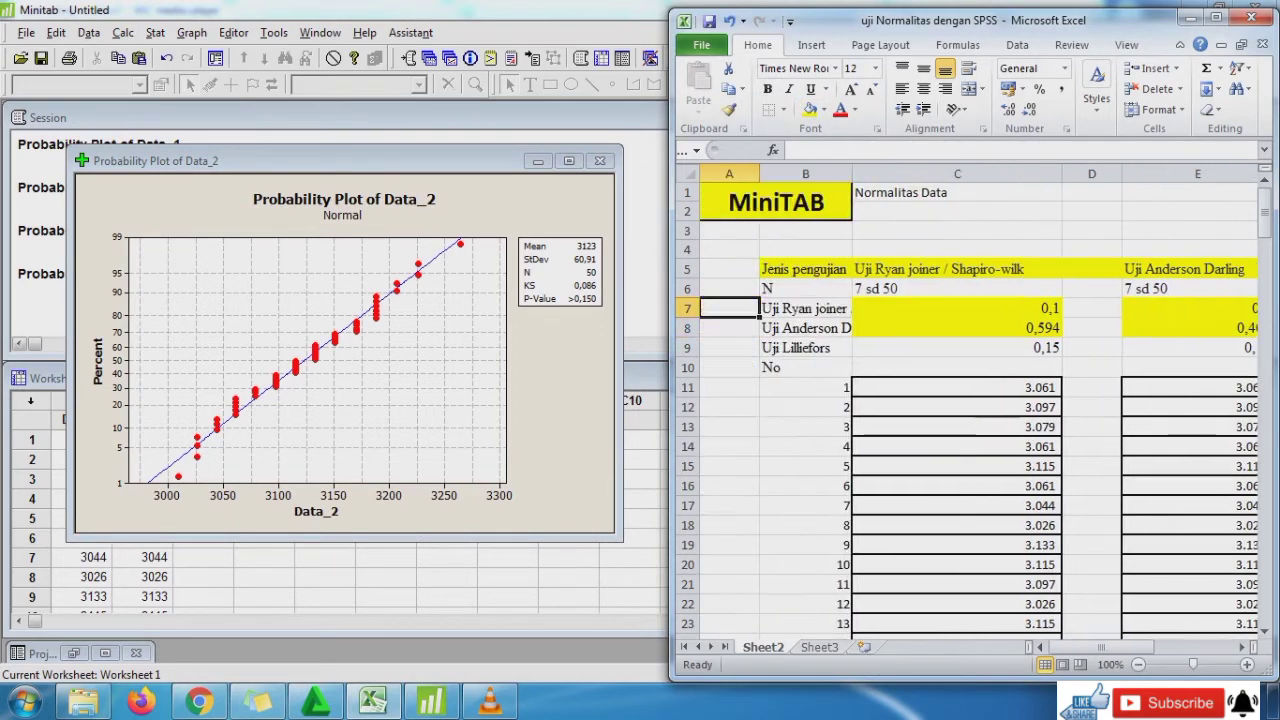
{"action": "key", "text": "Right"}
{"action": "key", "text": "Right"}
{"action": "key", "text": "Right"}
{"action": "key", "text": "Right"}
{"action": "key", "text": "Down"}
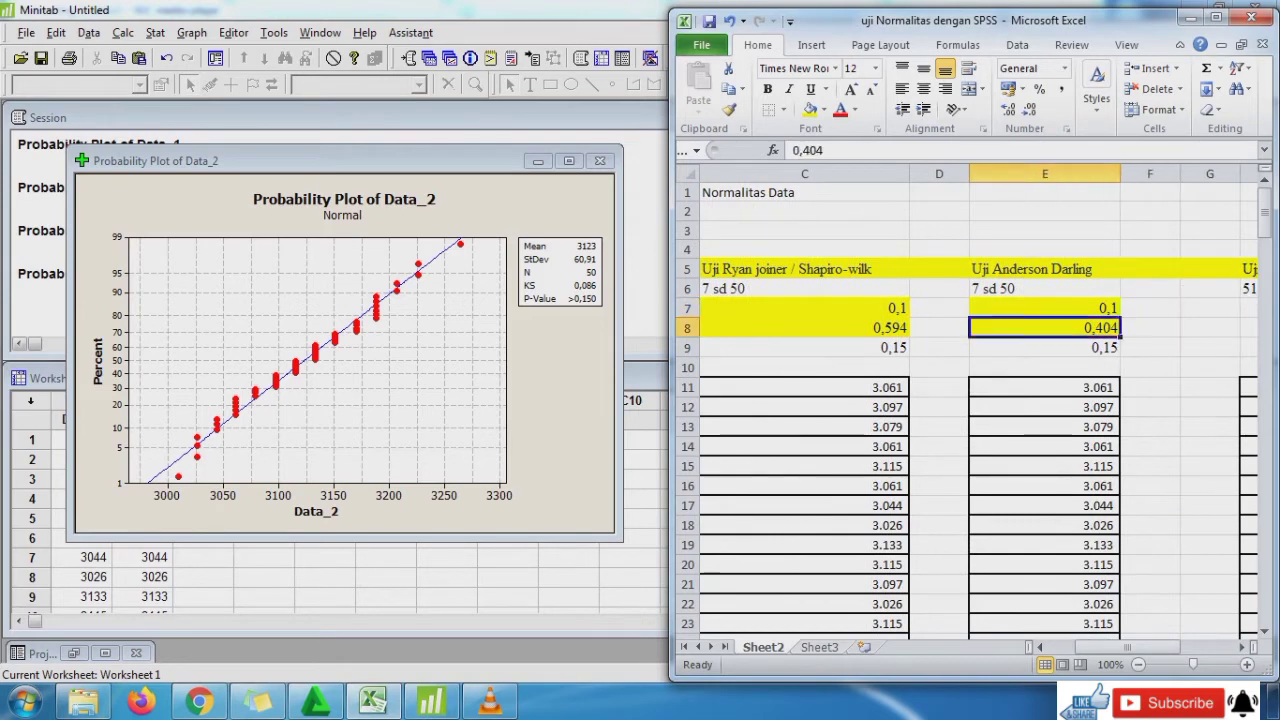
{"action": "key", "text": "Left"}
{"action": "key", "text": "Left"}
{"action": "key", "text": "Left"}
{"action": "key", "text": "Left"}
{"action": "key", "text": "Right"}
{"action": "key", "text": "Right"}
{"action": "key", "text": "Right"}
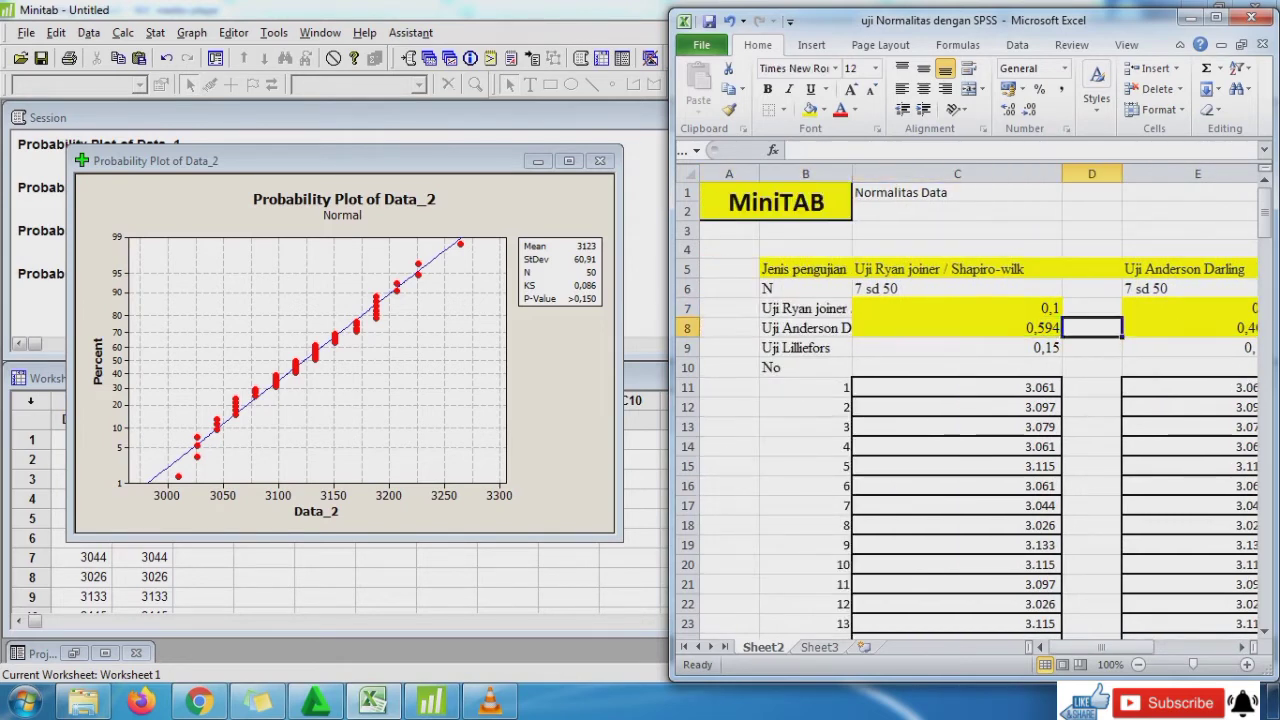
{"action": "key", "text": "Right"}
{"action": "key", "text": "Down"}
{"action": "key", "text": "Left"}
{"action": "key", "text": "Left"}
{"action": "key", "text": "Left"}
{"action": "key", "text": "Left"}
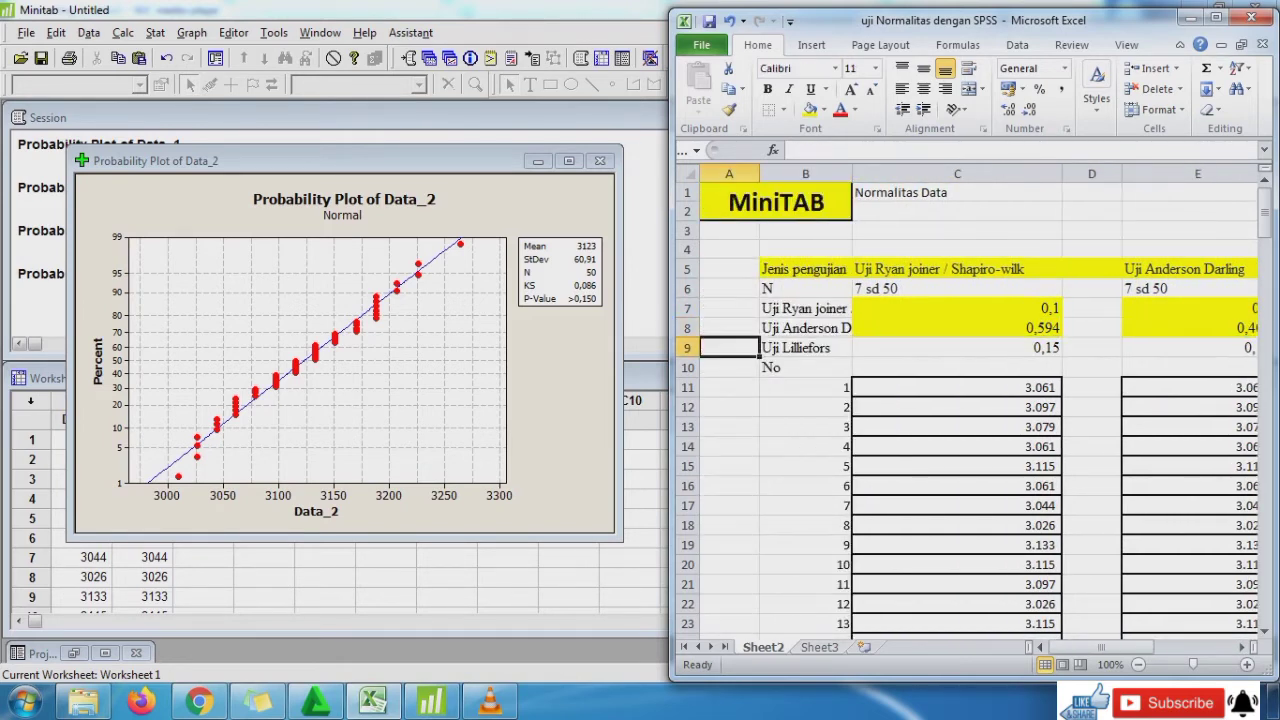
{"action": "key", "text": "Right"}
{"action": "key", "text": "Right"}
{"action": "key", "text": "Right"}
{"action": "key", "text": "Right"}
{"action": "key", "text": "Right"}
{"action": "key", "text": "Right"}
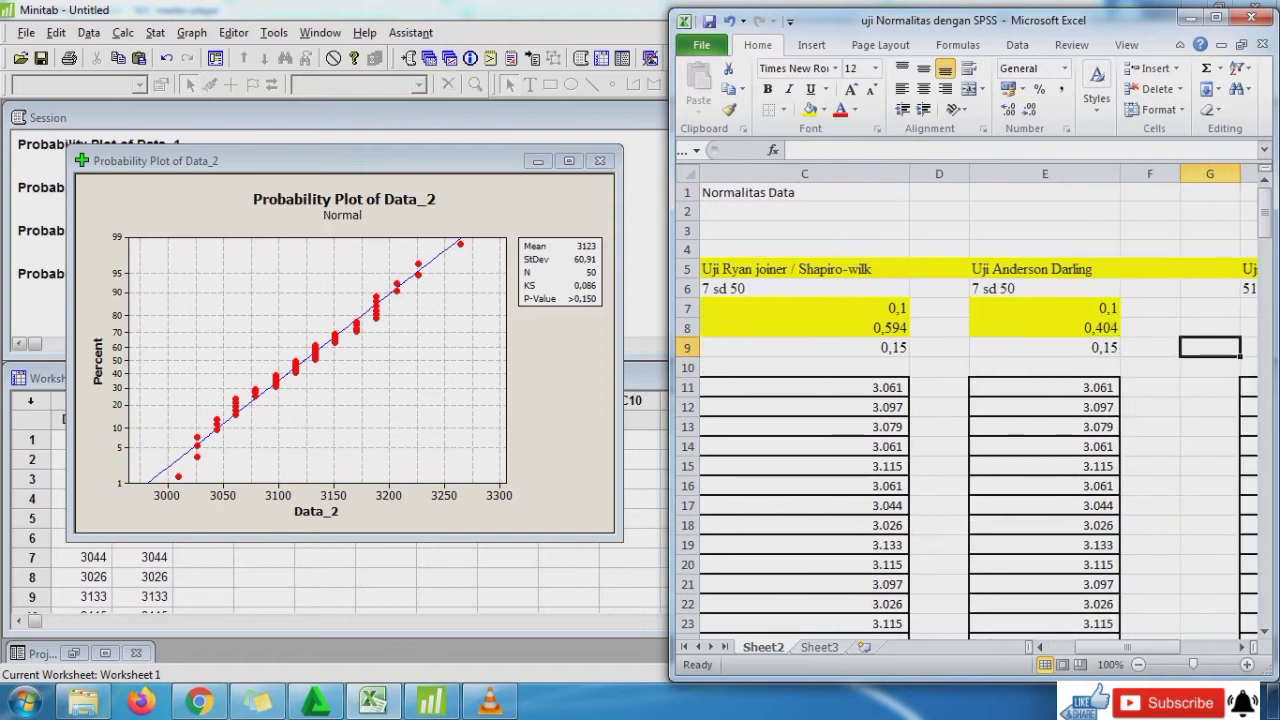
Copy the third data set, cells H11:H110 under Uji Lilliefors
{"action": "key", "text": "Right"}
{"action": "key", "text": "Right"}
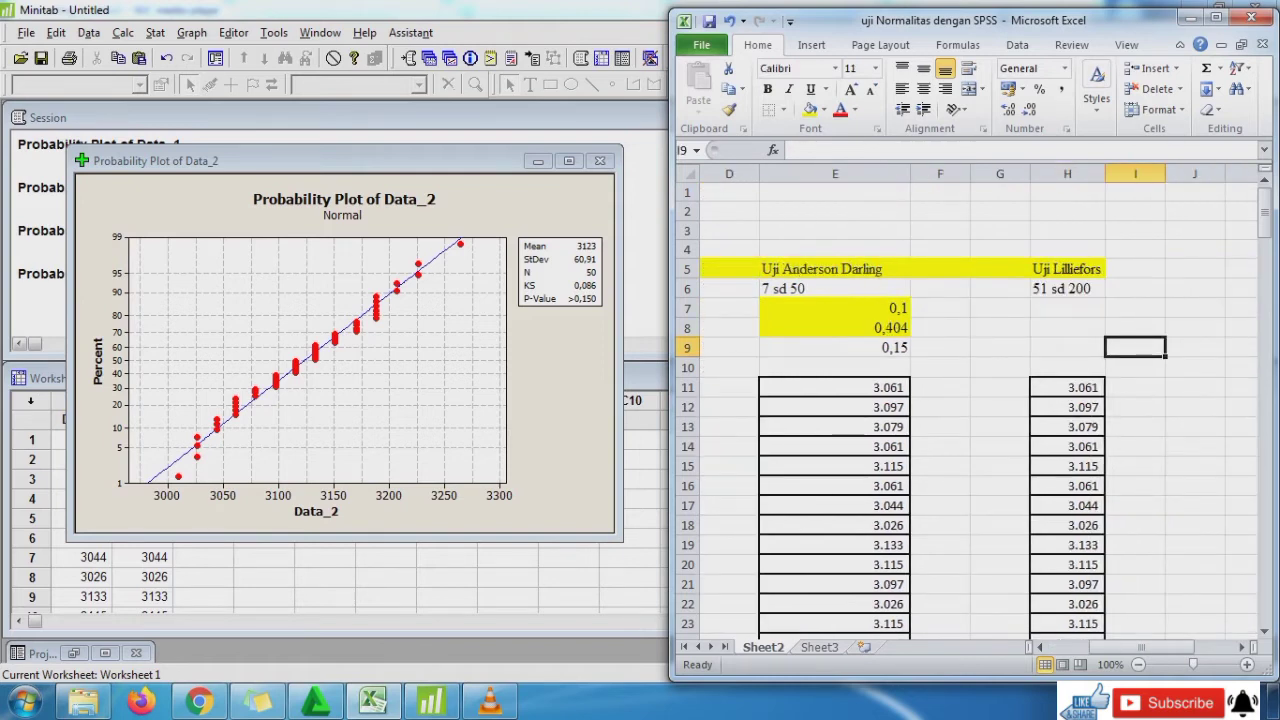
{"action": "left_click", "coordinate": [1067, 269]}
{"action": "left_click_drag", "start_coordinate": [1067, 387], "coordinate": [1104, 634]}
{"action": "key", "text": "ctrl+c"}
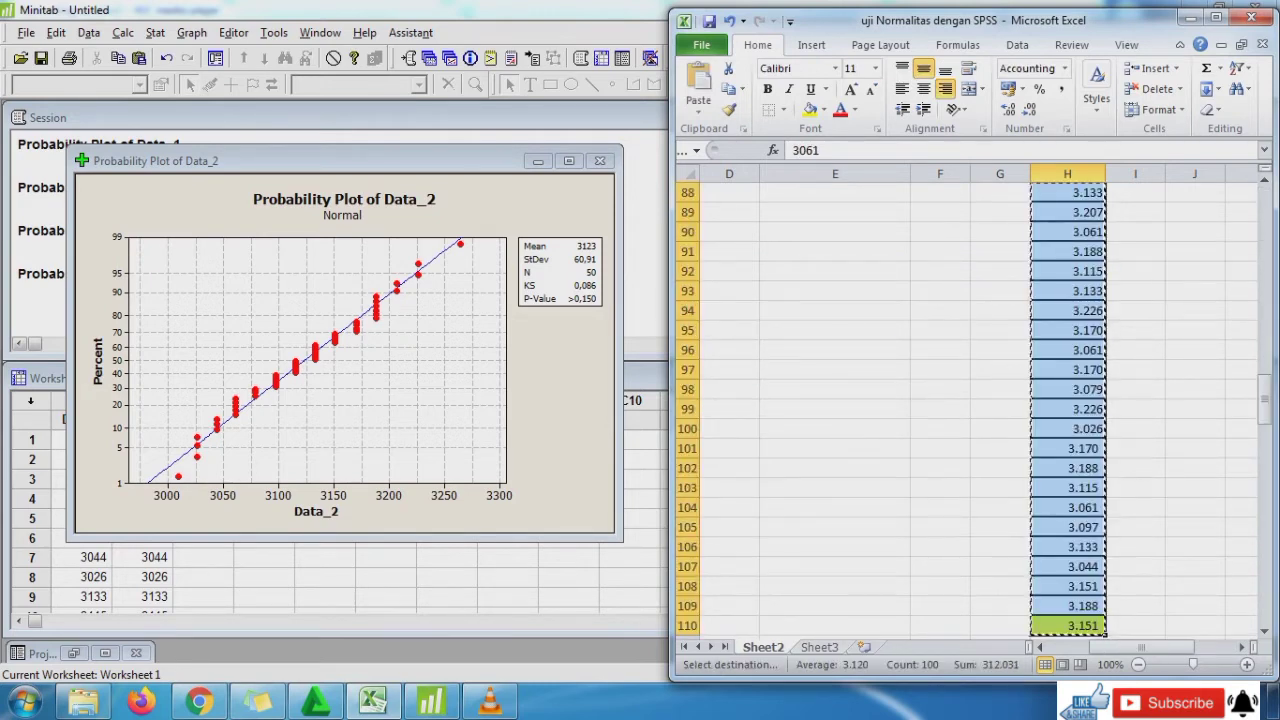
Switch to Minitab, paste the copied values into worksheet column C3 and name the column Data_3
{"action": "left_click", "coordinate": [326, 577]}
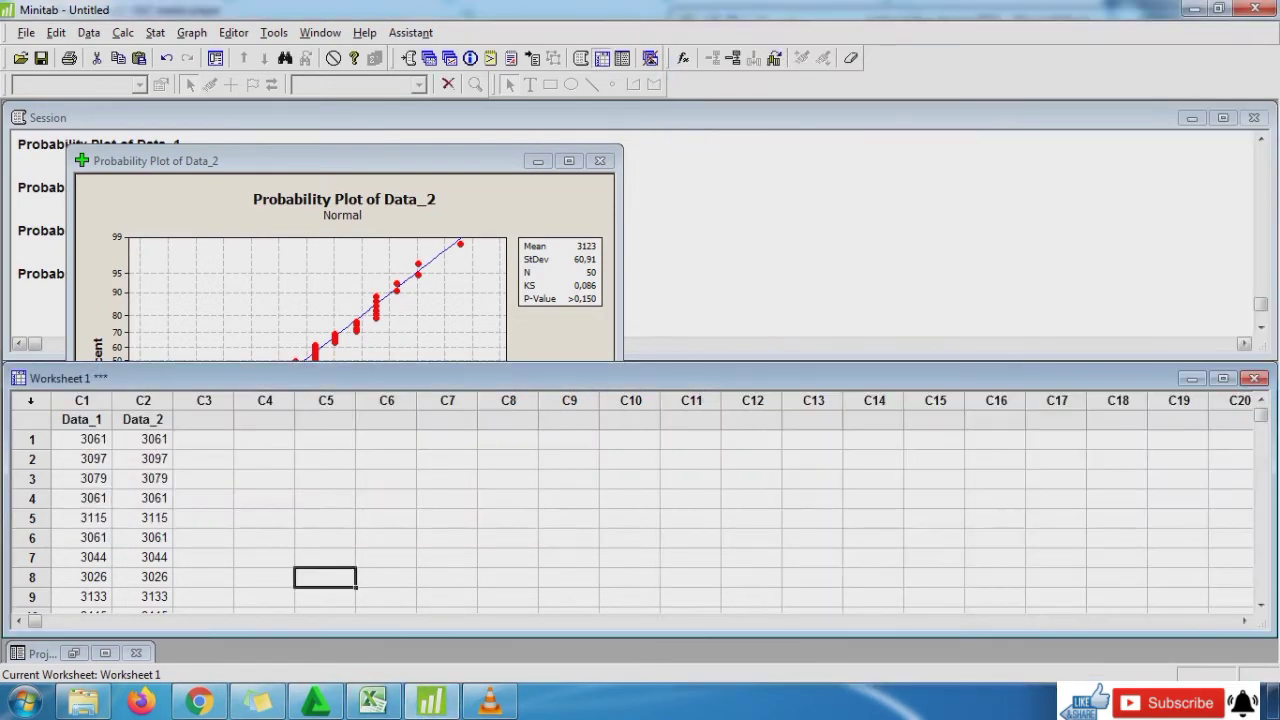
{"action": "left_click", "coordinate": [204, 440]}
{"action": "key", "text": "ctrl+v"}
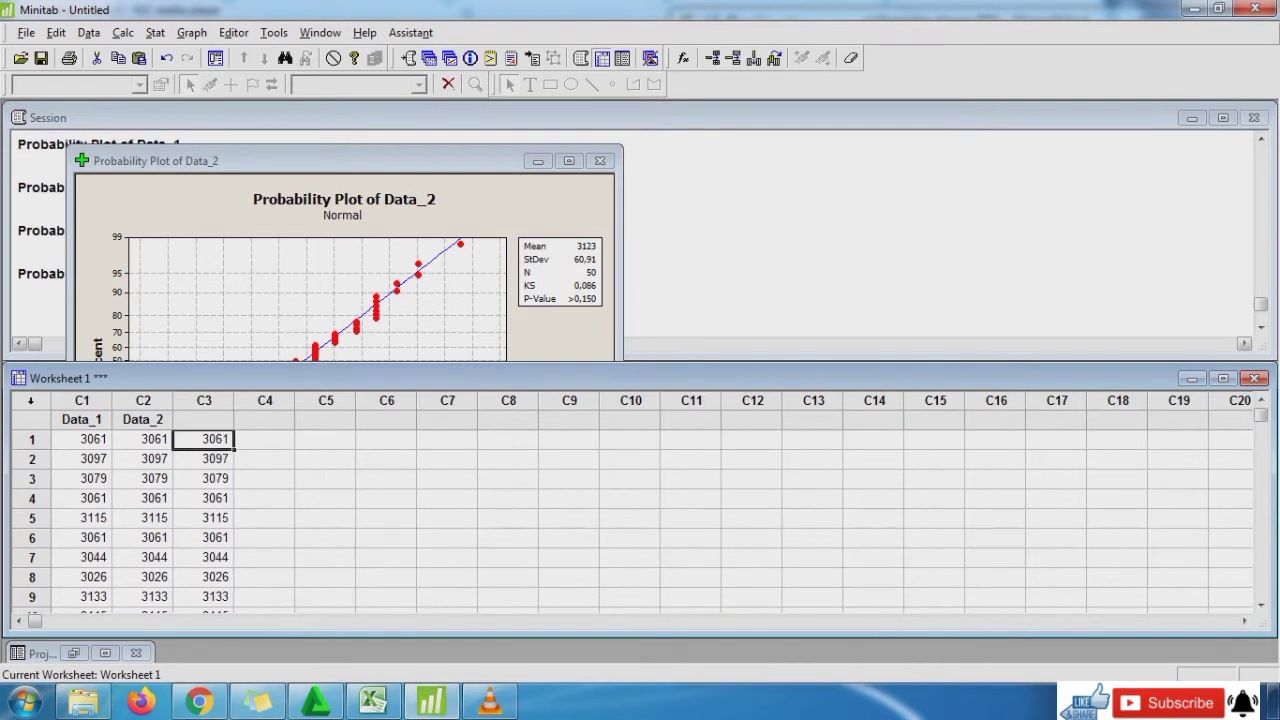
{"action": "left_click", "coordinate": [204, 420]}
{"action": "type", "text": "Data_3"}
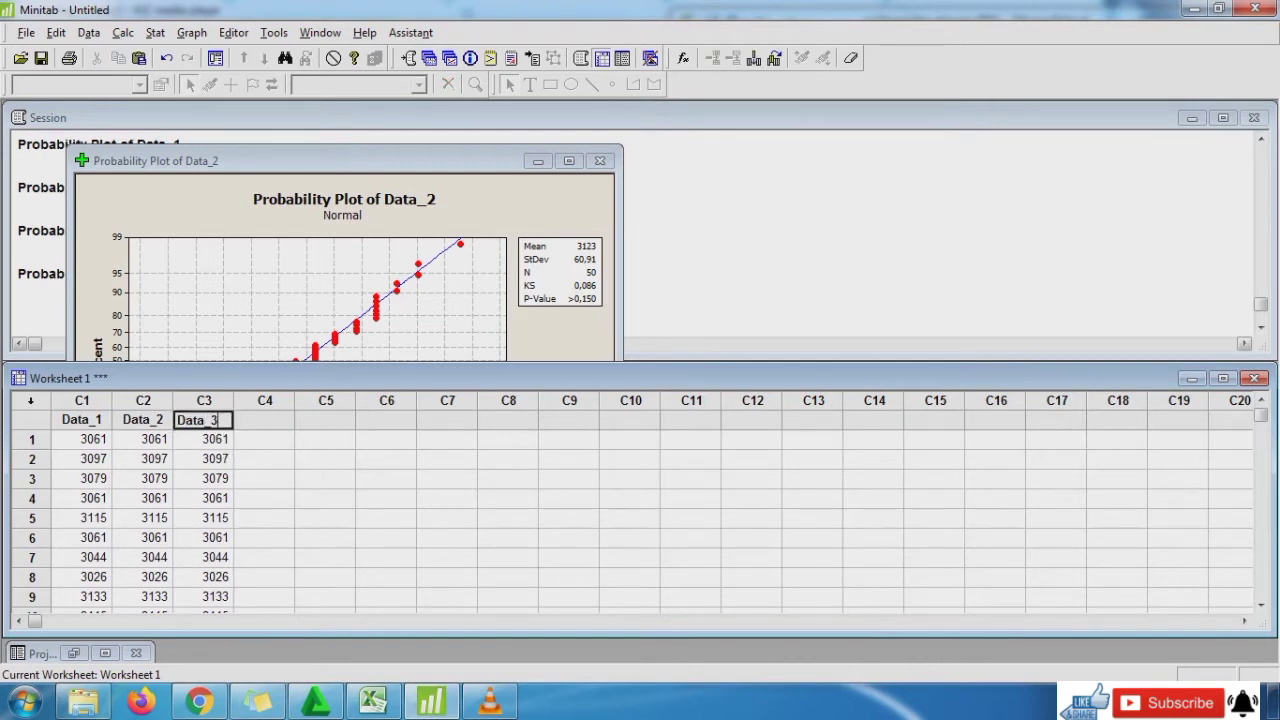
{"action": "left_click", "coordinate": [264, 459]}
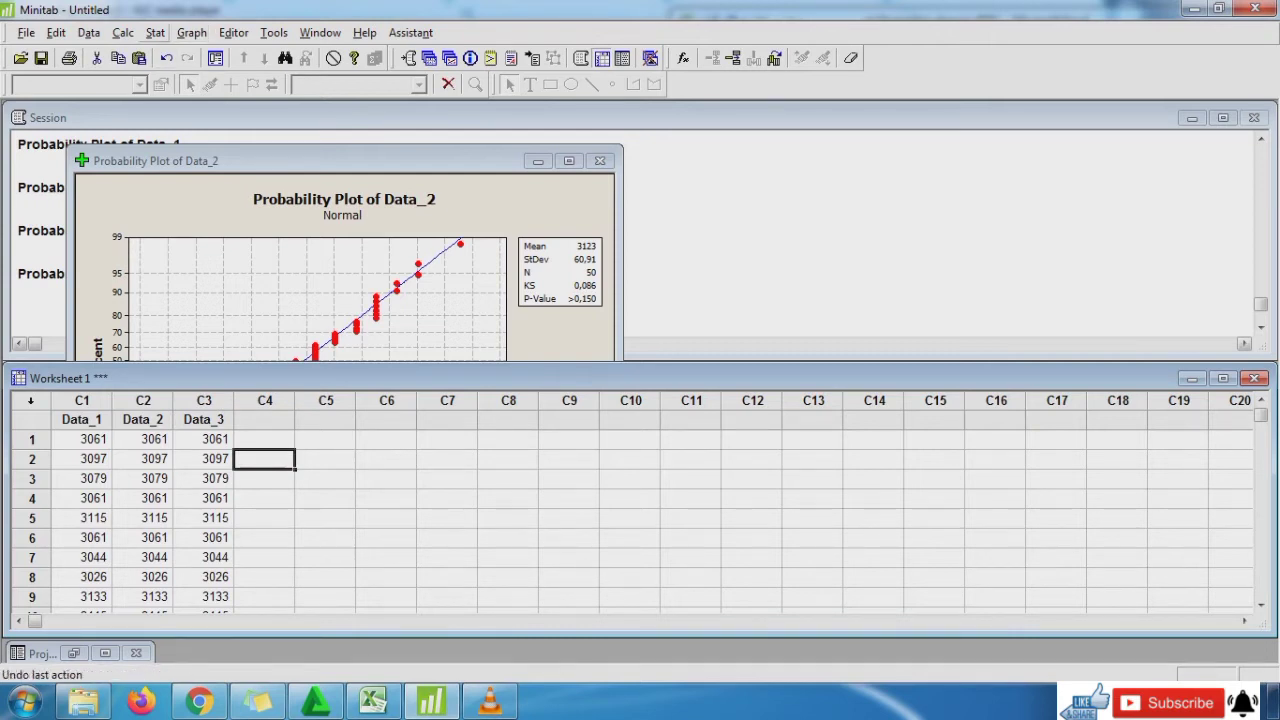
Run a Ryan-Joiner normality test on Data_3 and move its probability plot over the Session window
{"action": "left_click", "coordinate": [156, 32]}
{"action": "mouse_move", "coordinate": [200, 54]}
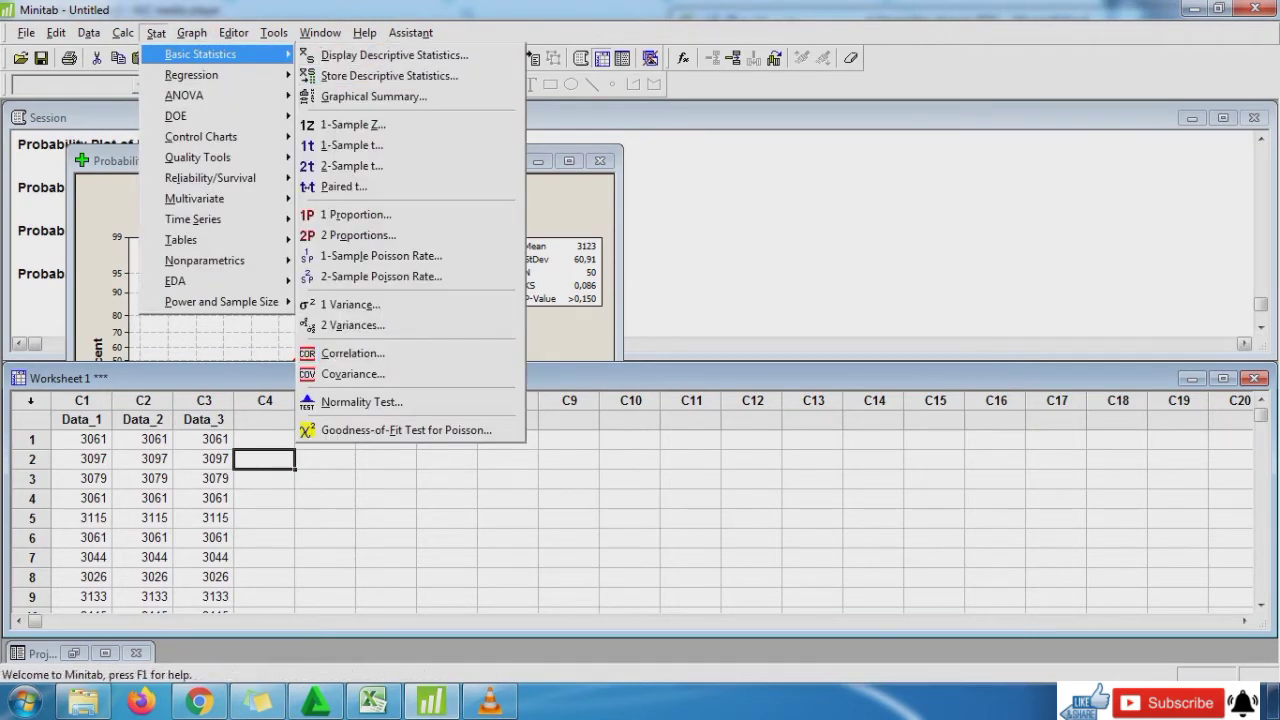
{"action": "left_click", "coordinate": [360, 401]}
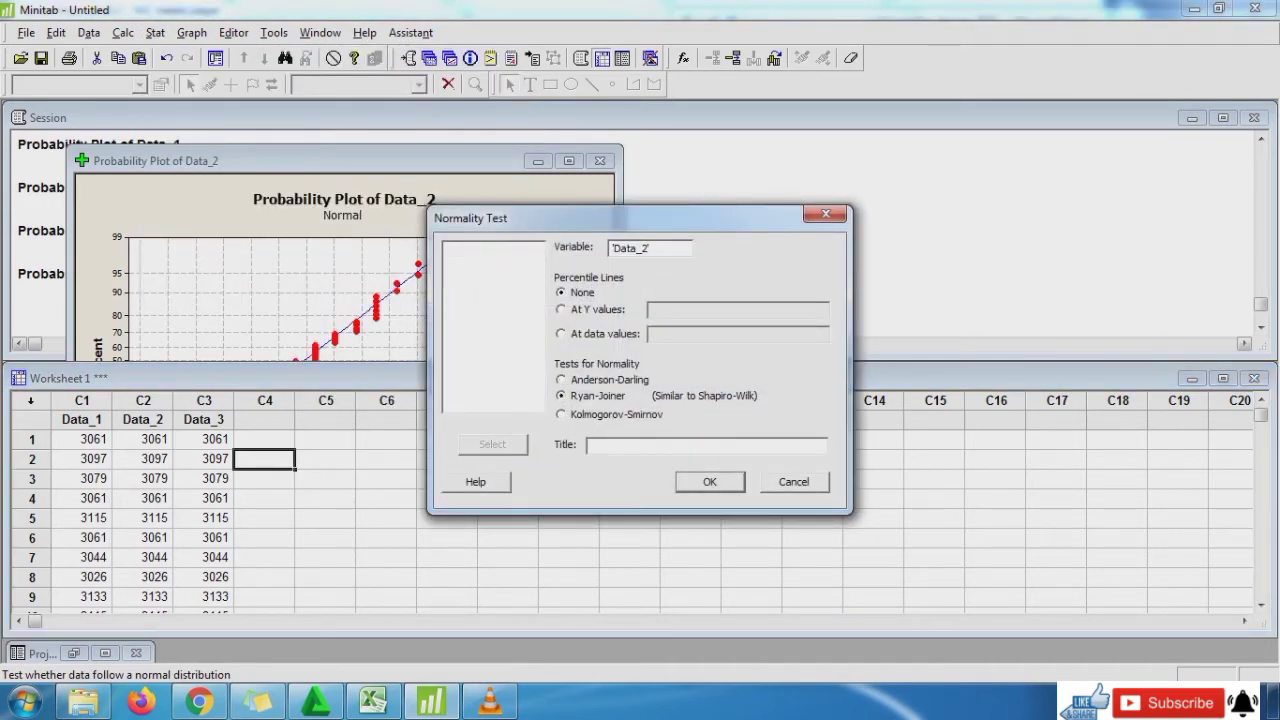
{"action": "key", "text": "BackSpace"}
{"action": "key", "text": "BackSpace"}
{"action": "key", "text": "BackSpace"}
{"action": "key", "text": "BackSpace"}
{"action": "key", "text": "BackSpace"}
{"action": "key", "text": "BackSpace"}
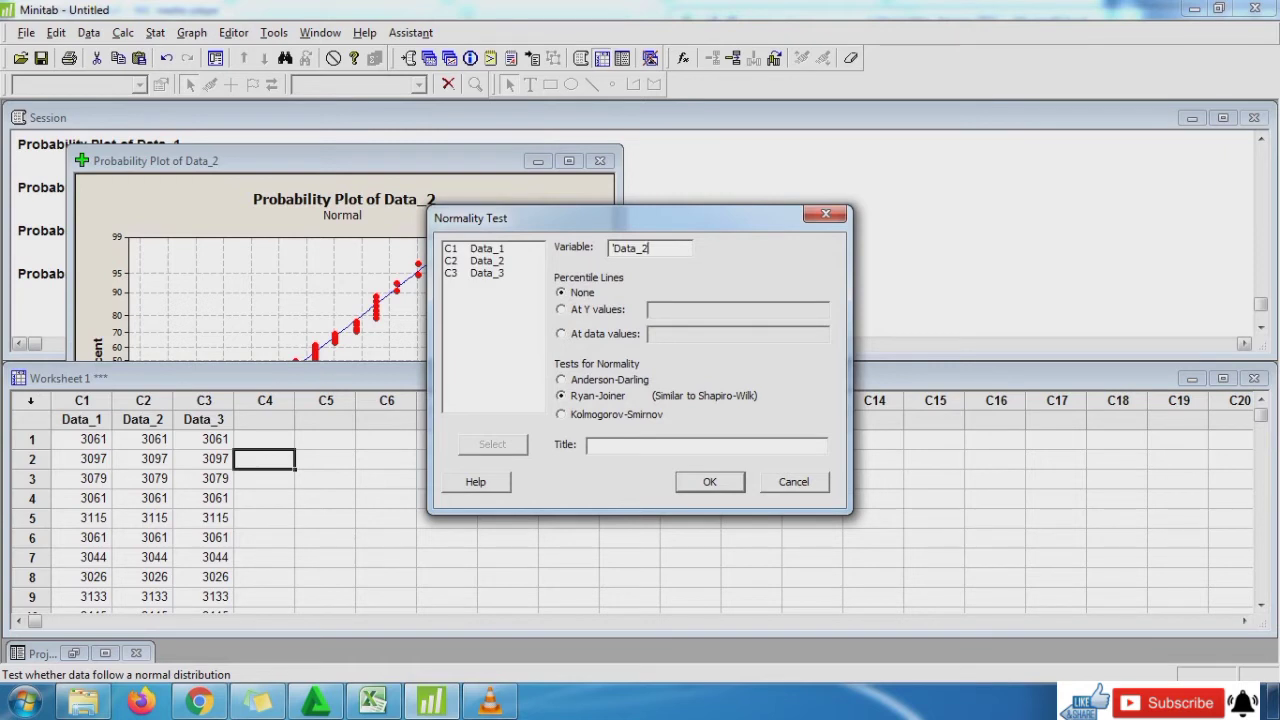
{"action": "left_click", "coordinate": [487, 261]}
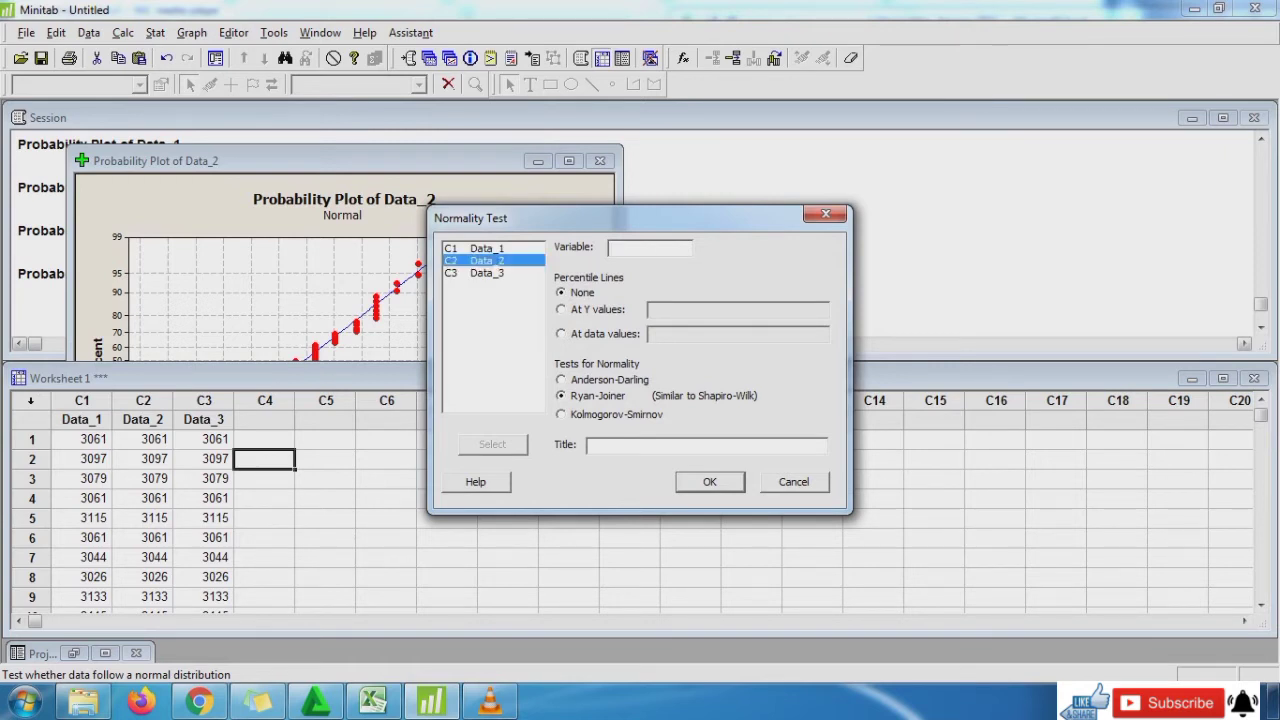
{"action": "left_click", "coordinate": [487, 273]}
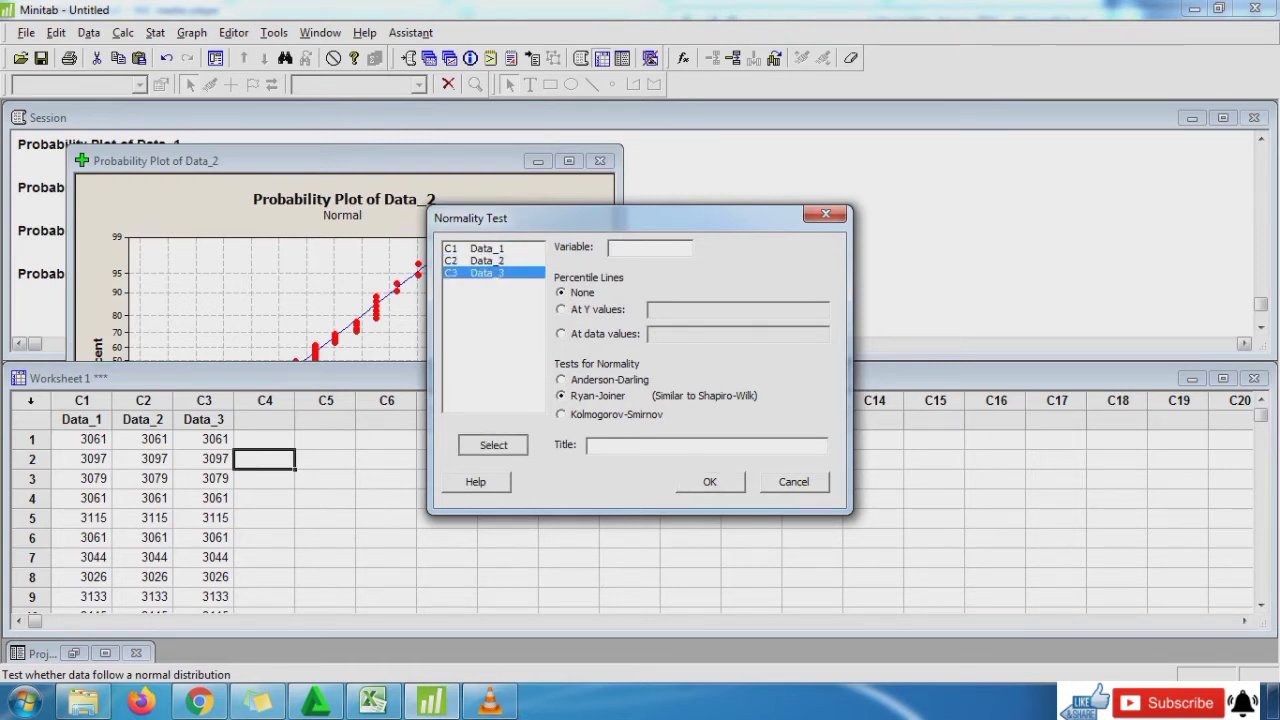
{"action": "left_click", "coordinate": [492, 444]}
{"action": "left_click", "coordinate": [709, 481]}
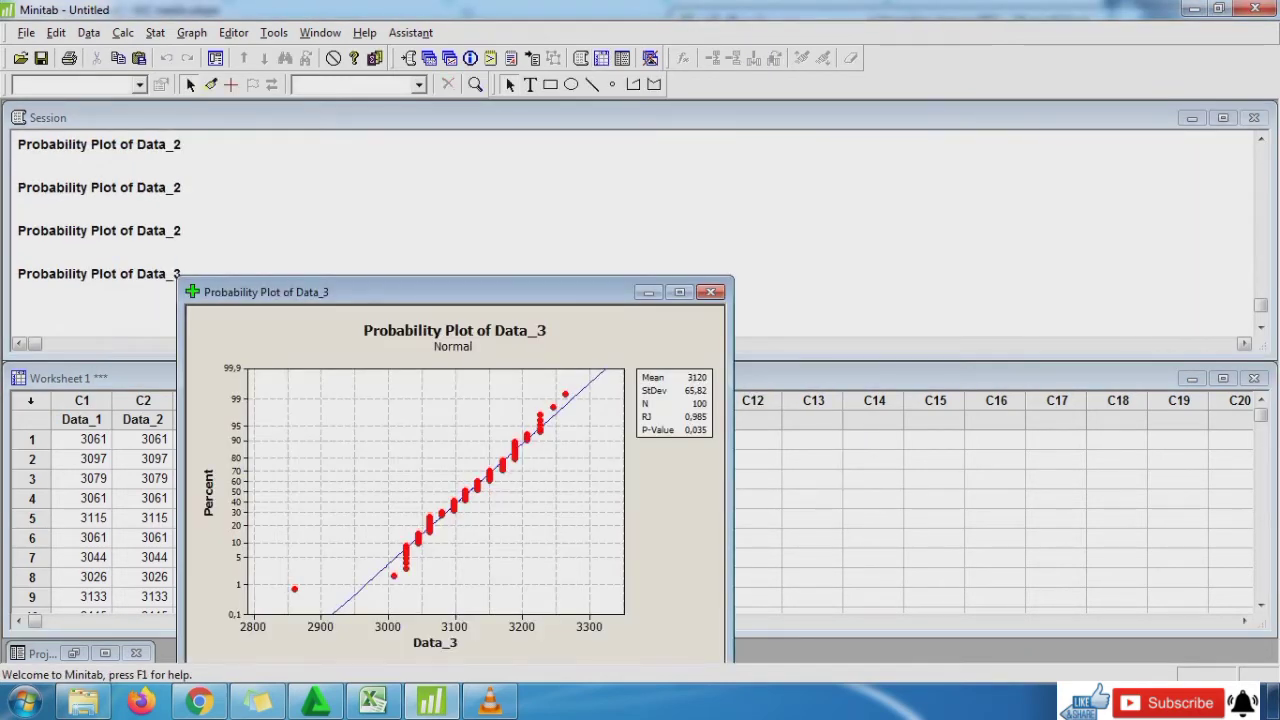
{"action": "left_click_drag", "start_coordinate": [450, 292], "coordinate": [307, 142]}
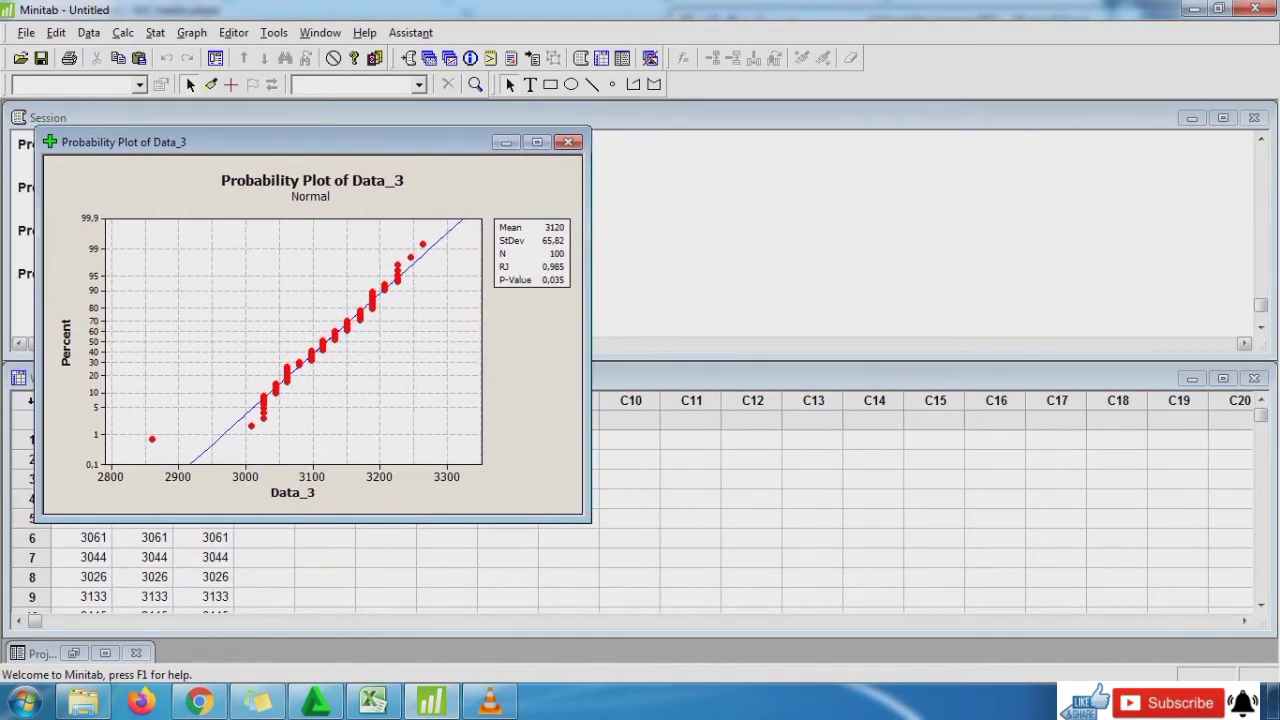
Switch to Excel, widen its window toward the Minitab plot and return to the first rows of Sheet2
{"action": "left_click", "coordinate": [380, 698]}
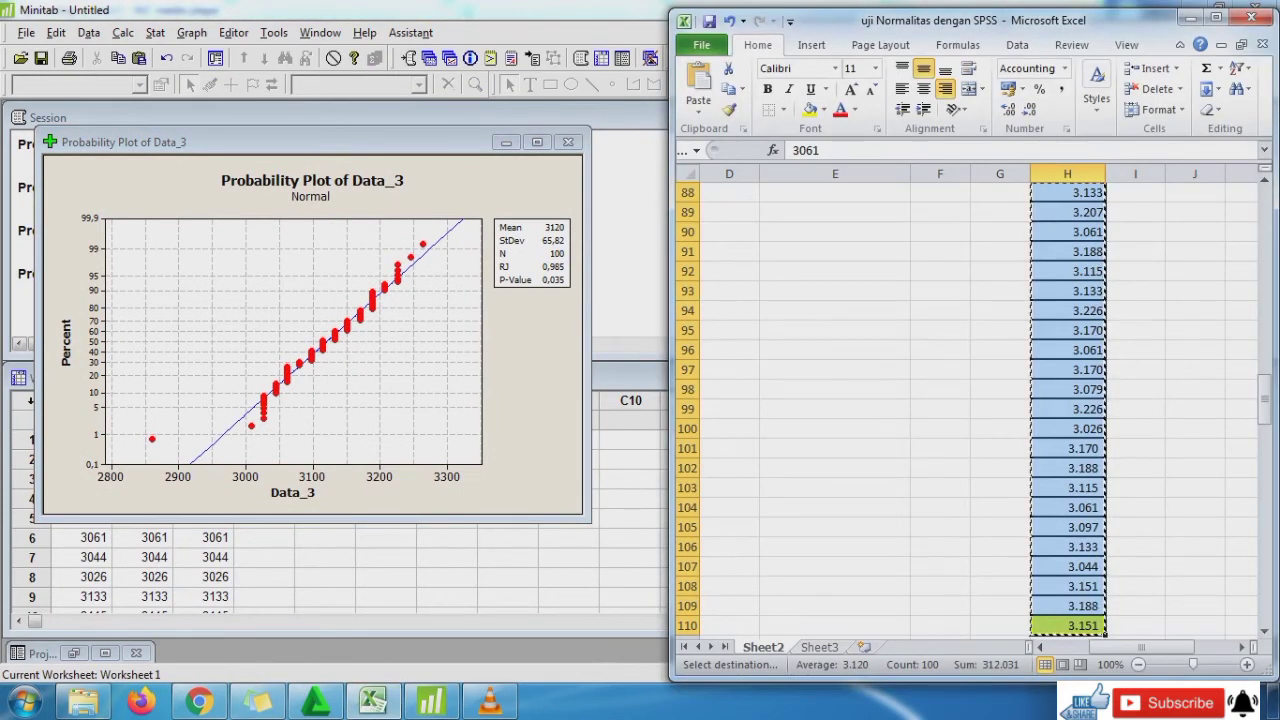
{"action": "left_click_drag", "start_coordinate": [670, 400], "coordinate": [561, 400]}
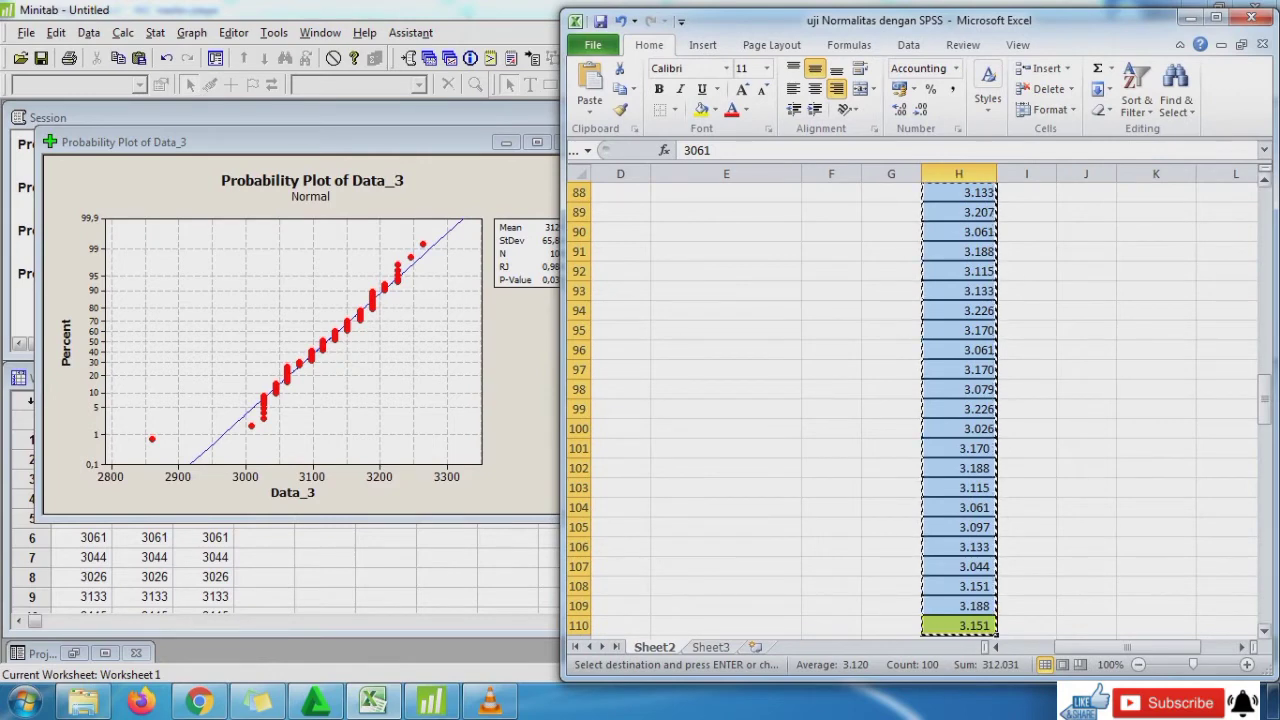
{"action": "left_click_drag", "start_coordinate": [1265, 398], "coordinate": [1265, 205]}
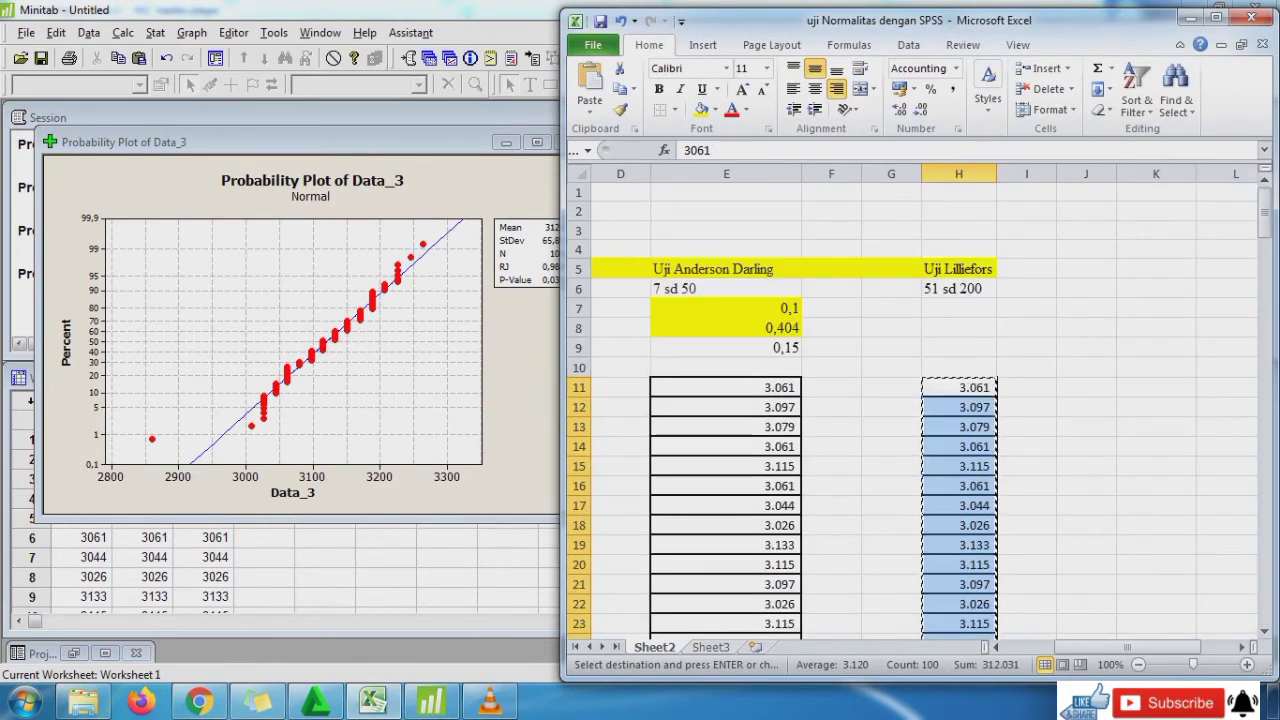
Move the Data_3 plot clear of the Excel window and enter 0,035 as the Uji Ryan joiner result in cell H7
{"action": "left_click", "coordinate": [891, 308]}
{"action": "key", "text": "Left"}
{"action": "key", "text": "Left"}
{"action": "key", "text": "Left"}
{"action": "key", "text": "Left"}
{"action": "key", "text": "Left"}
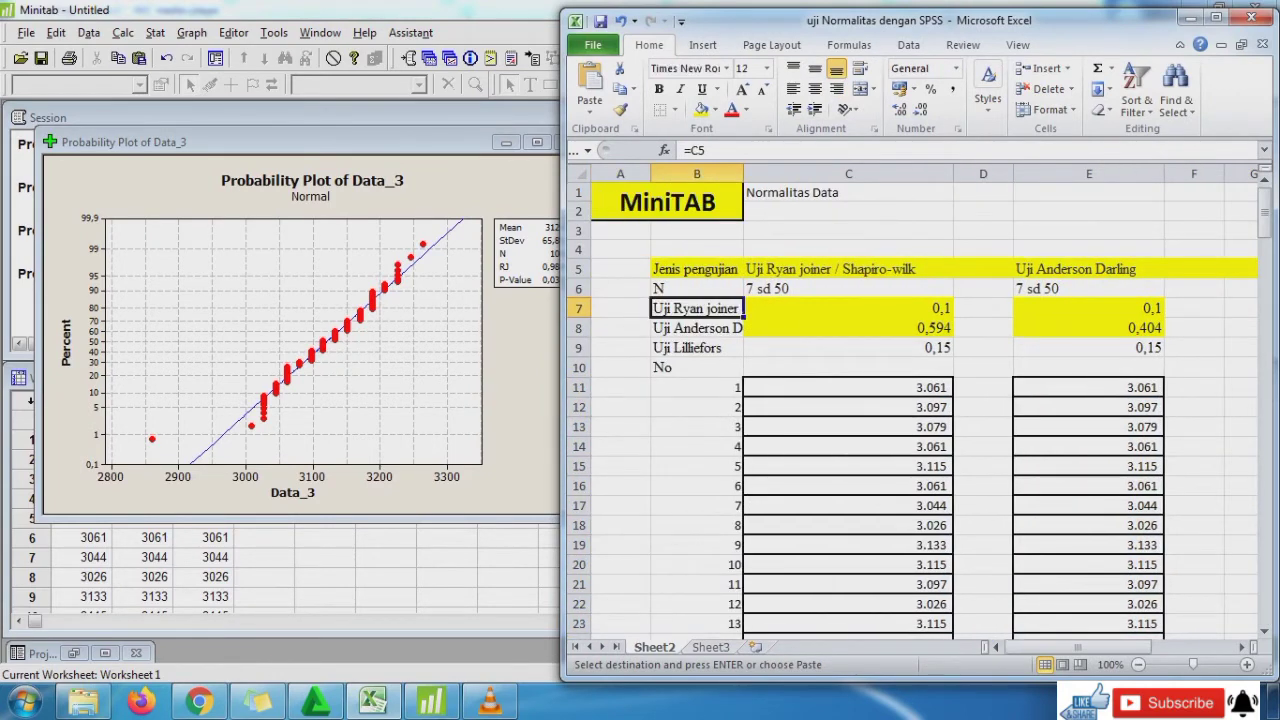
{"action": "key", "text": "Right"}
{"action": "key", "text": "Right"}
{"action": "key", "text": "Right"}
{"action": "key", "text": "Right"}
{"action": "key", "text": "Right"}
{"action": "key", "text": "Right"}
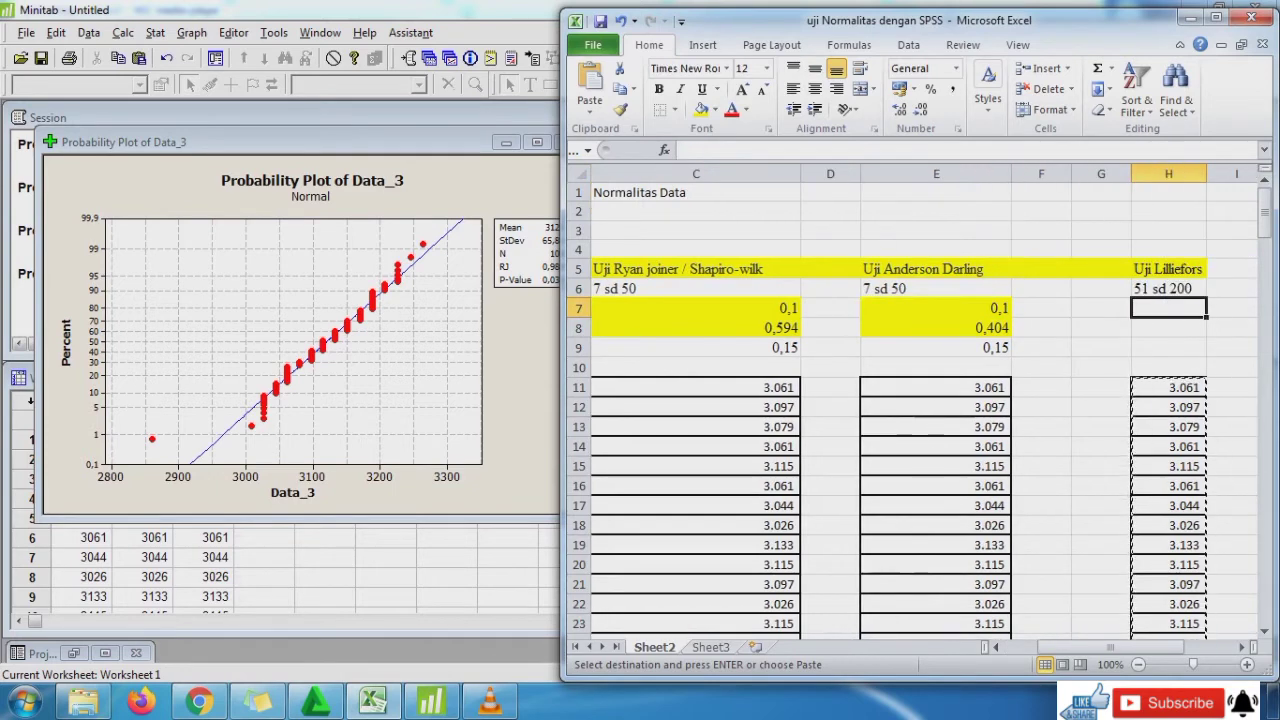
{"action": "left_click_drag", "start_coordinate": [400, 142], "coordinate": [356, 145]}
{"action": "left_click", "coordinate": [373, 702]}
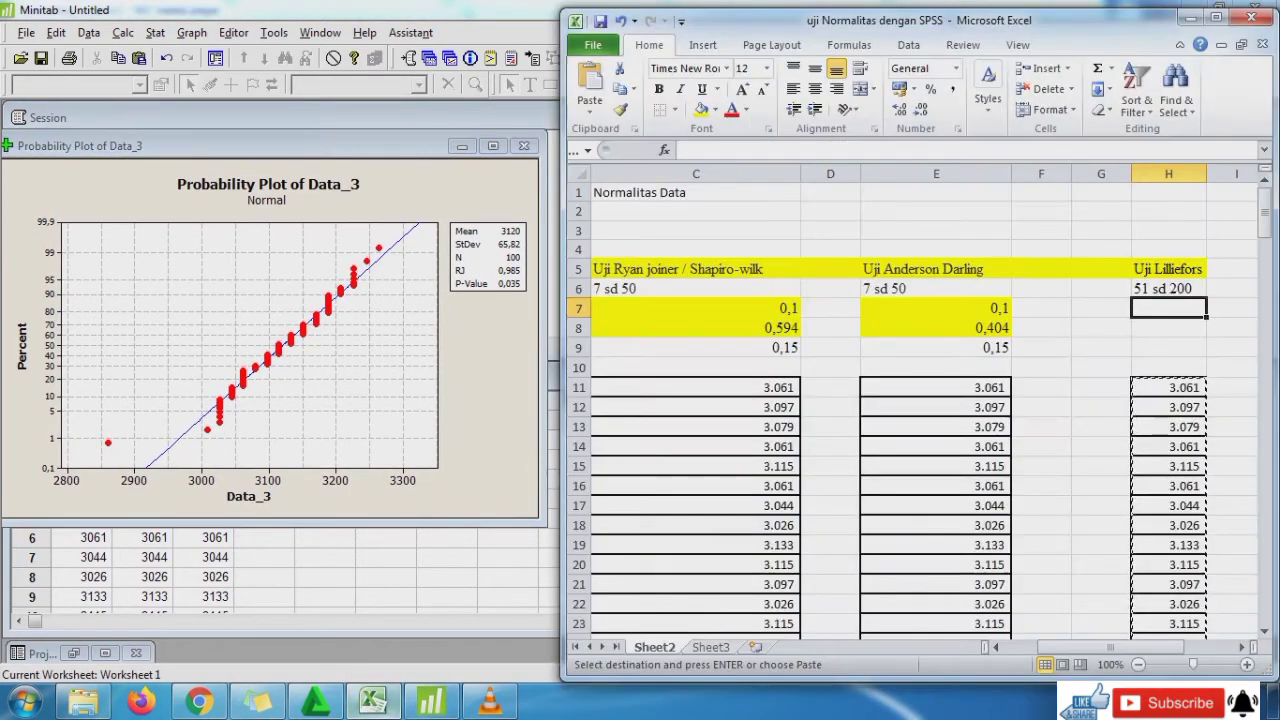
{"action": "type", "text": "0,"}
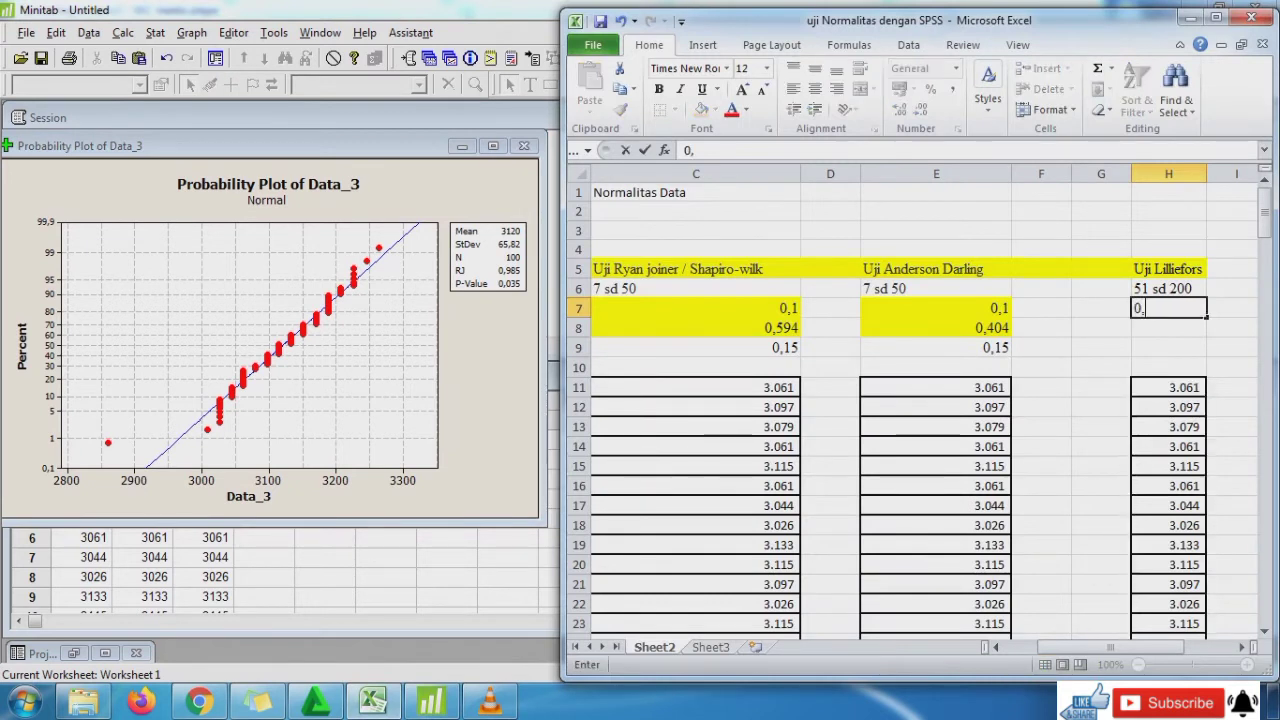
{"action": "type", "text": "035"}
{"action": "key", "text": "Return"}
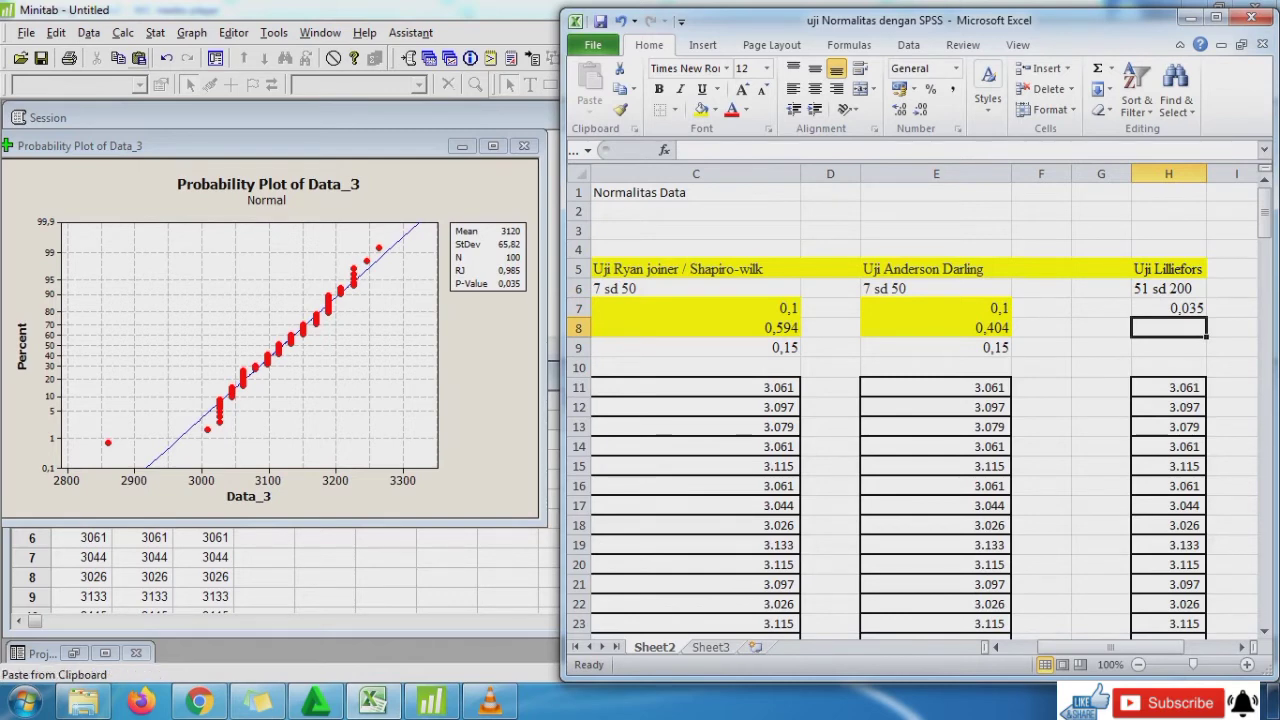
Switch to Minitab and run an Anderson-Darling normality test on Data_3
{"action": "left_click", "coordinate": [155, 33]}
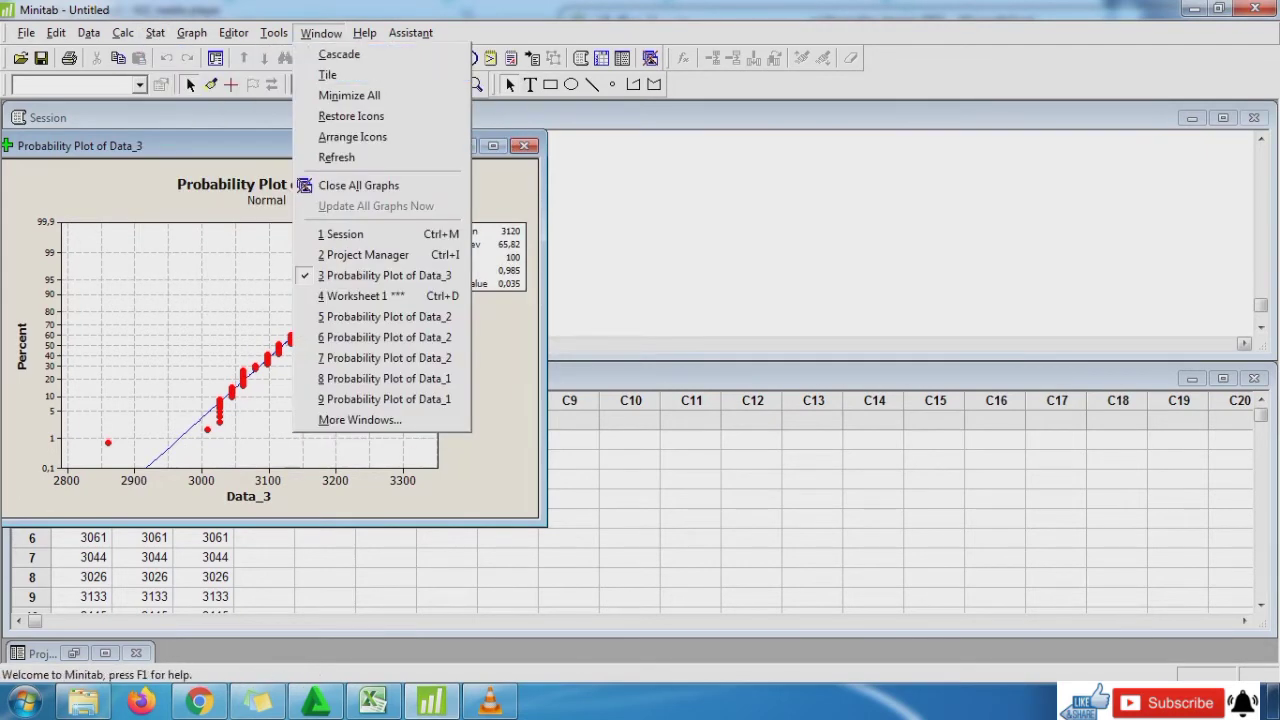
{"action": "mouse_move", "coordinate": [156, 33]}
{"action": "mouse_move", "coordinate": [200, 55]}
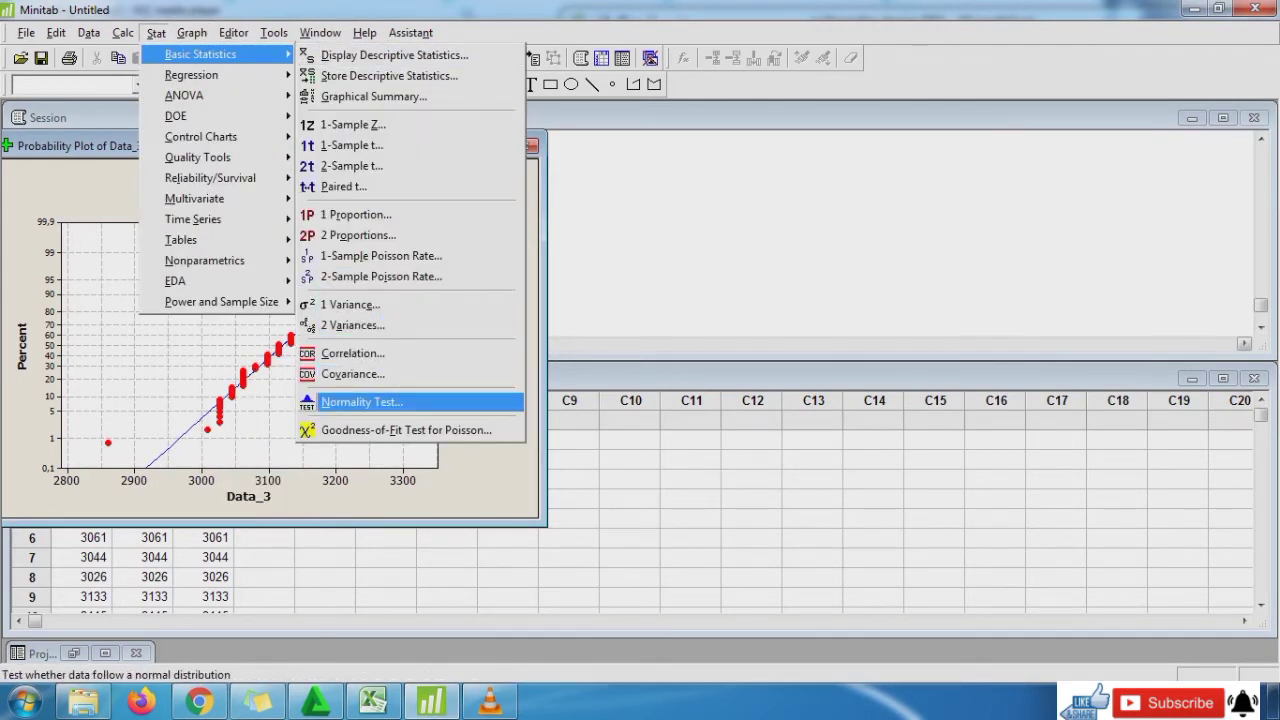
{"action": "left_click", "coordinate": [361, 402]}
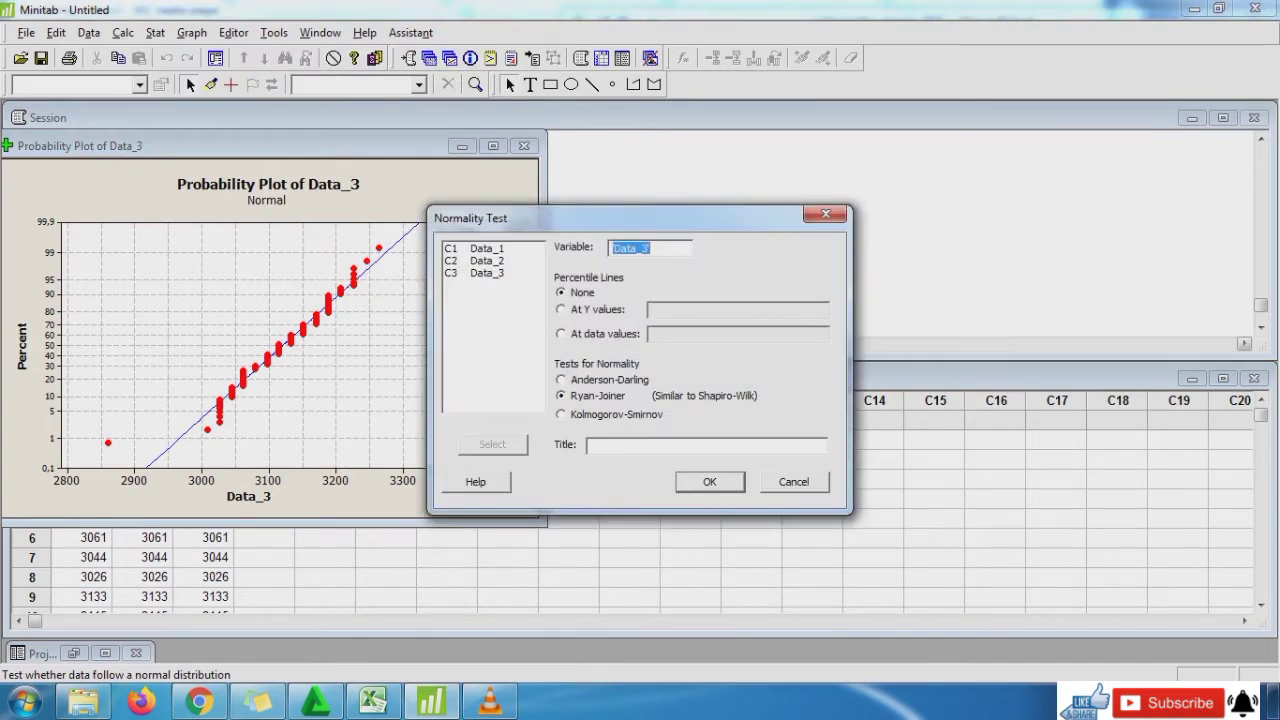
{"action": "left_click", "coordinate": [563, 380]}
{"action": "left_click", "coordinate": [709, 482]}
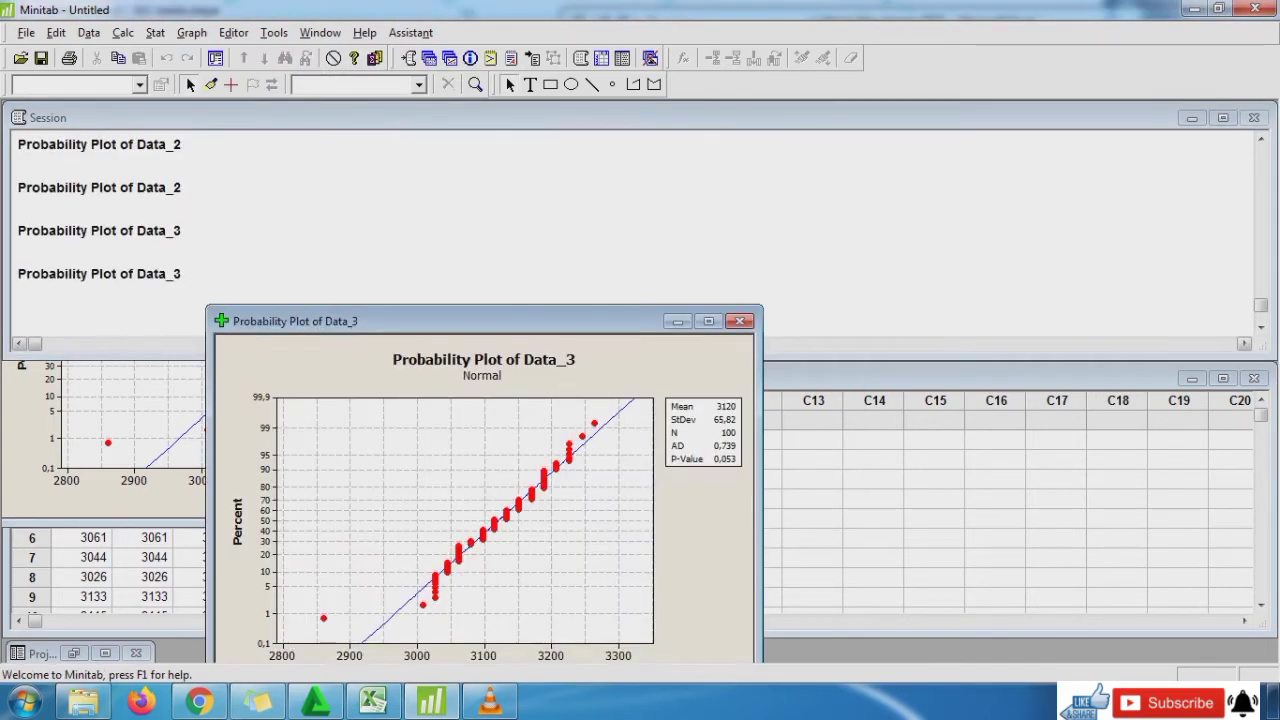
Move the Anderson-Darling plot of Data_3 over the Session window, switch to Excel and enter 0,053 in cell H8
{"action": "left_click_drag", "start_coordinate": [480, 321], "coordinate": [284, 128]}
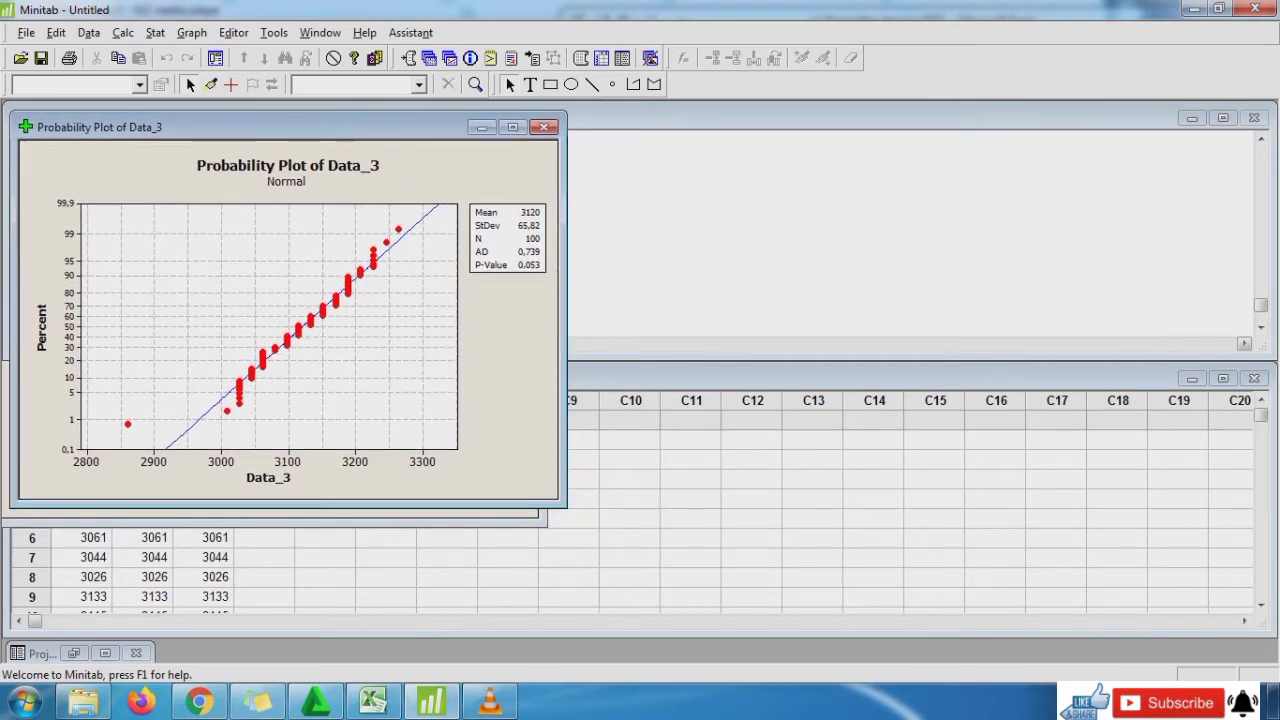
{"action": "key", "text": "alt+Tab"}
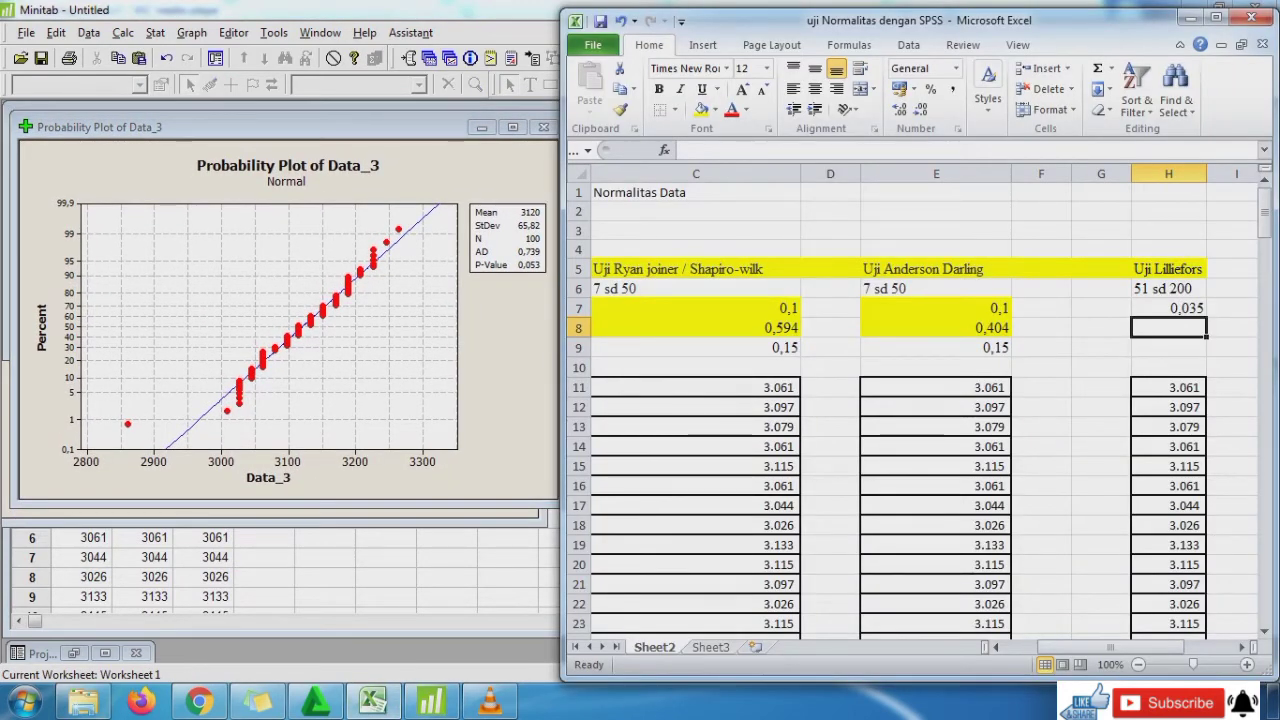
{"action": "type", "text": "0,0"}
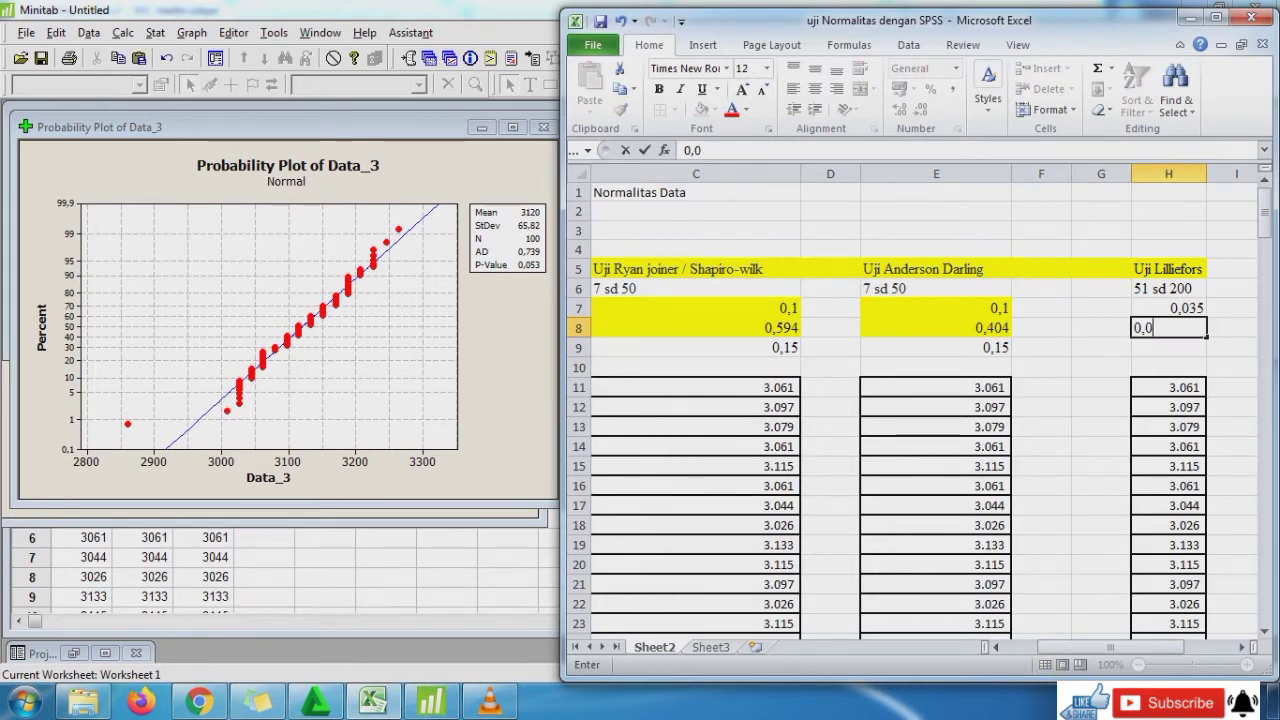
{"action": "type", "text": "53"}
{"action": "key", "text": "Return"}
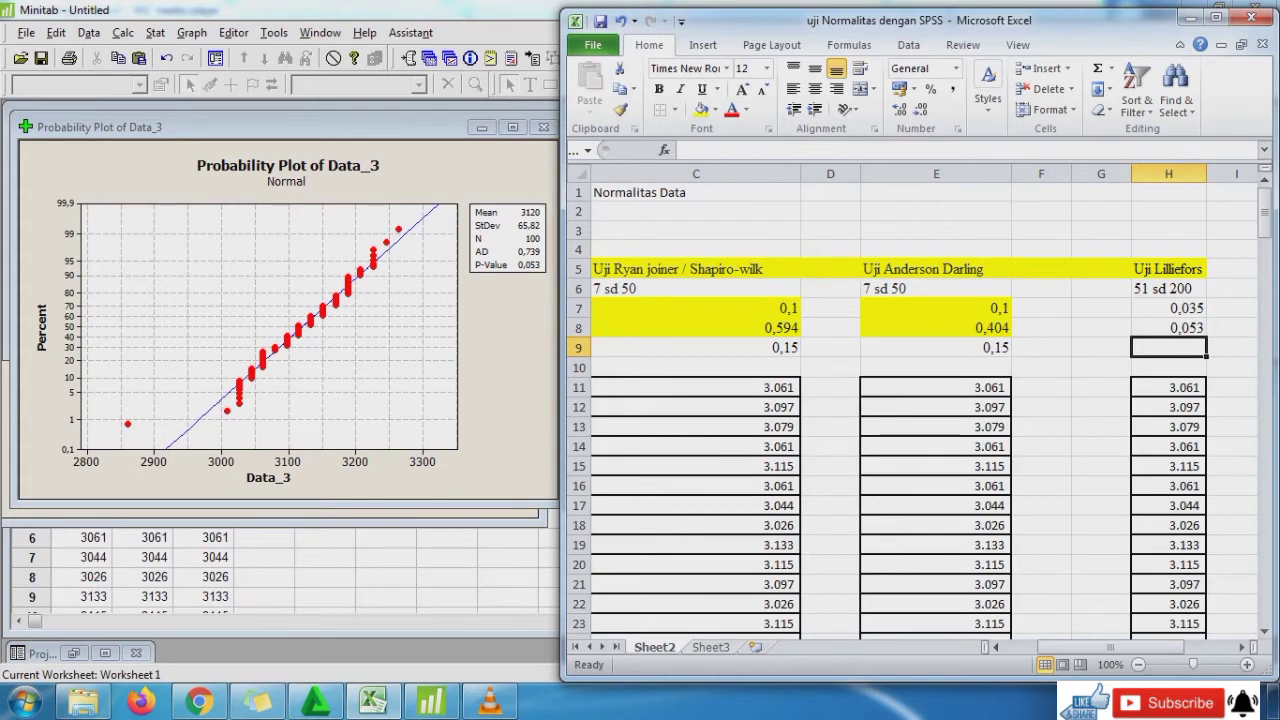
Check the row labels and test results across row 8, from column A to the Uji Lilliefors column
{"action": "key", "text": "Up"}
{"action": "key", "text": "Down"}
{"action": "key", "text": "Up"}
{"action": "key", "text": "Left"}
{"action": "key", "text": "Home"}
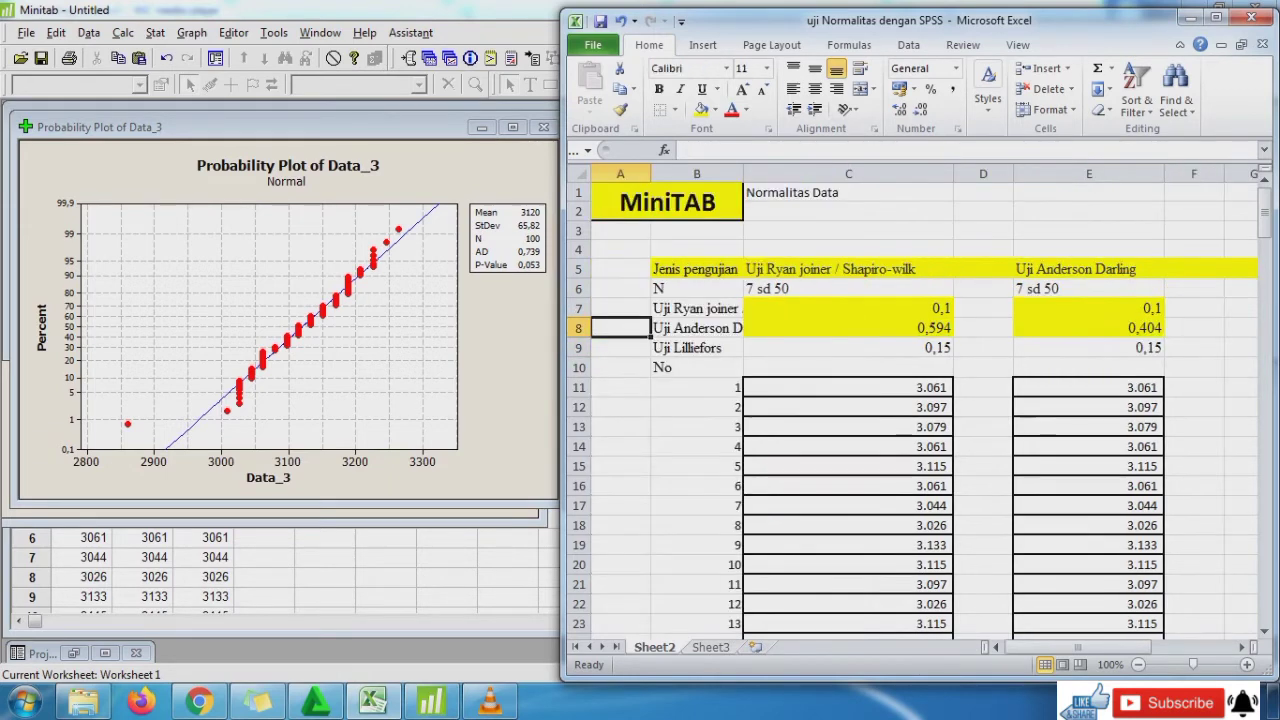
{"action": "key", "text": "Right"}
{"action": "key", "text": "Right"}
{"action": "key", "text": "Right"}
{"action": "key", "text": "Right"}
{"action": "key", "text": "Right"}
{"action": "key", "text": "Right"}
{"action": "key", "text": "Right"}
{"action": "key", "text": "Right"}
{"action": "key", "text": "Left"}
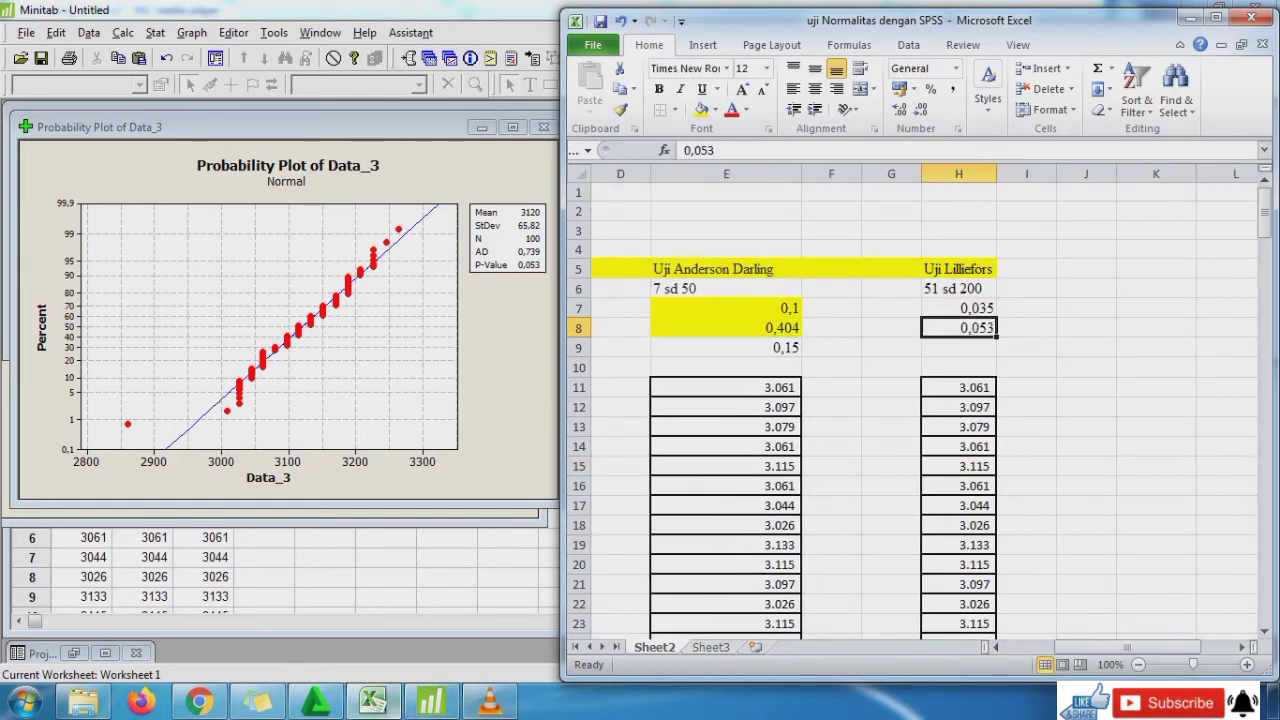
Switch to Minitab, run a Kolmogorov-Smirnov normality test on Data_3 and move its probability plot over the earlier one
{"action": "left_click", "coordinate": [430, 702]}
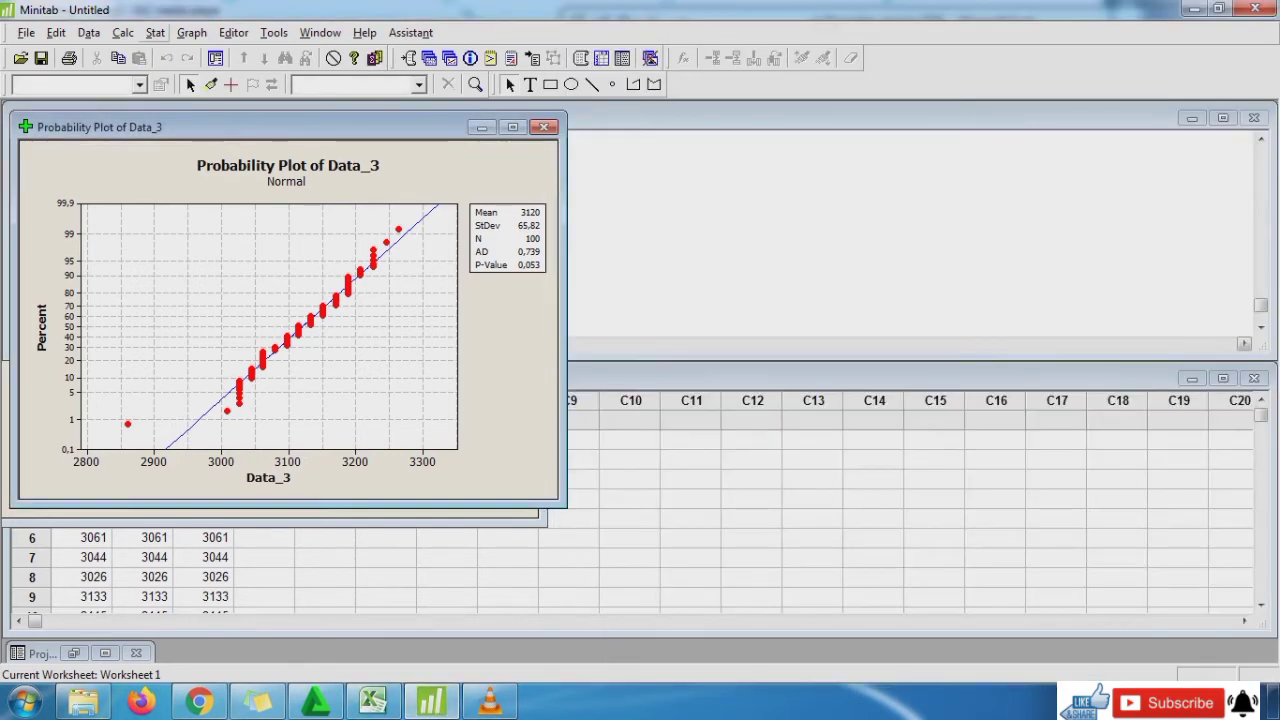
{"action": "left_click", "coordinate": [155, 32]}
{"action": "mouse_move", "coordinate": [192, 32]}
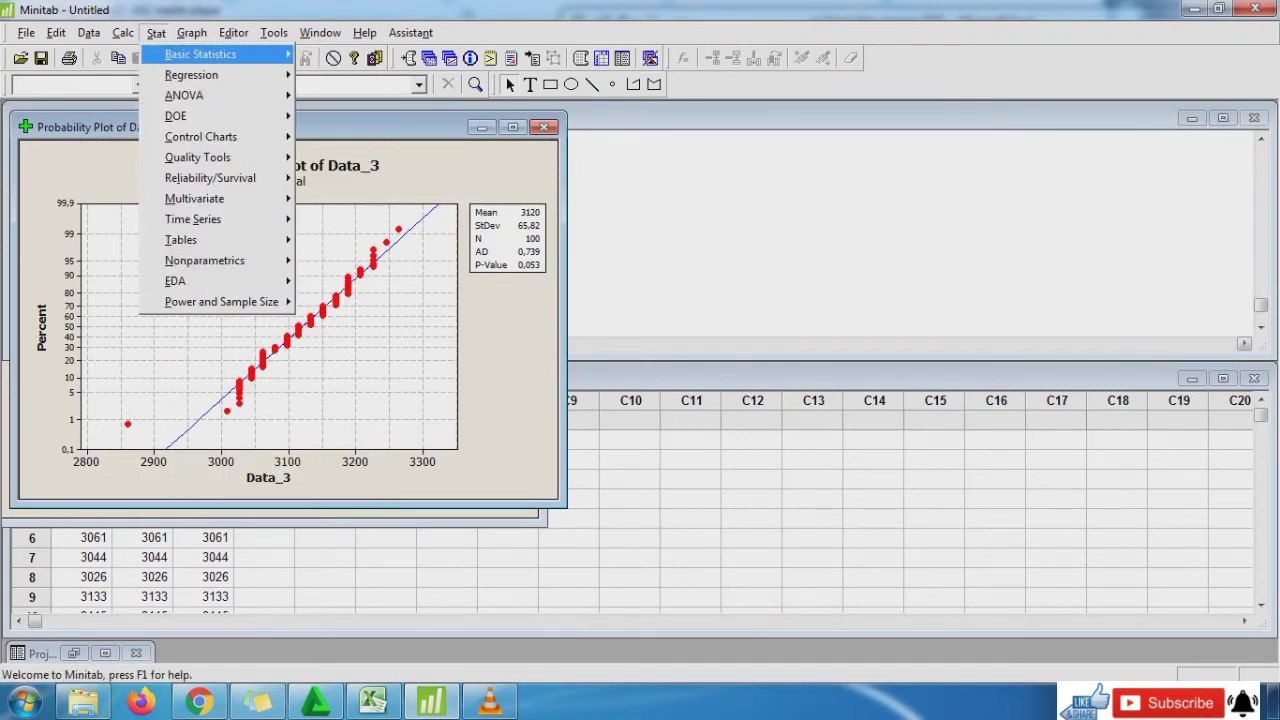
{"action": "mouse_move", "coordinate": [200, 54]}
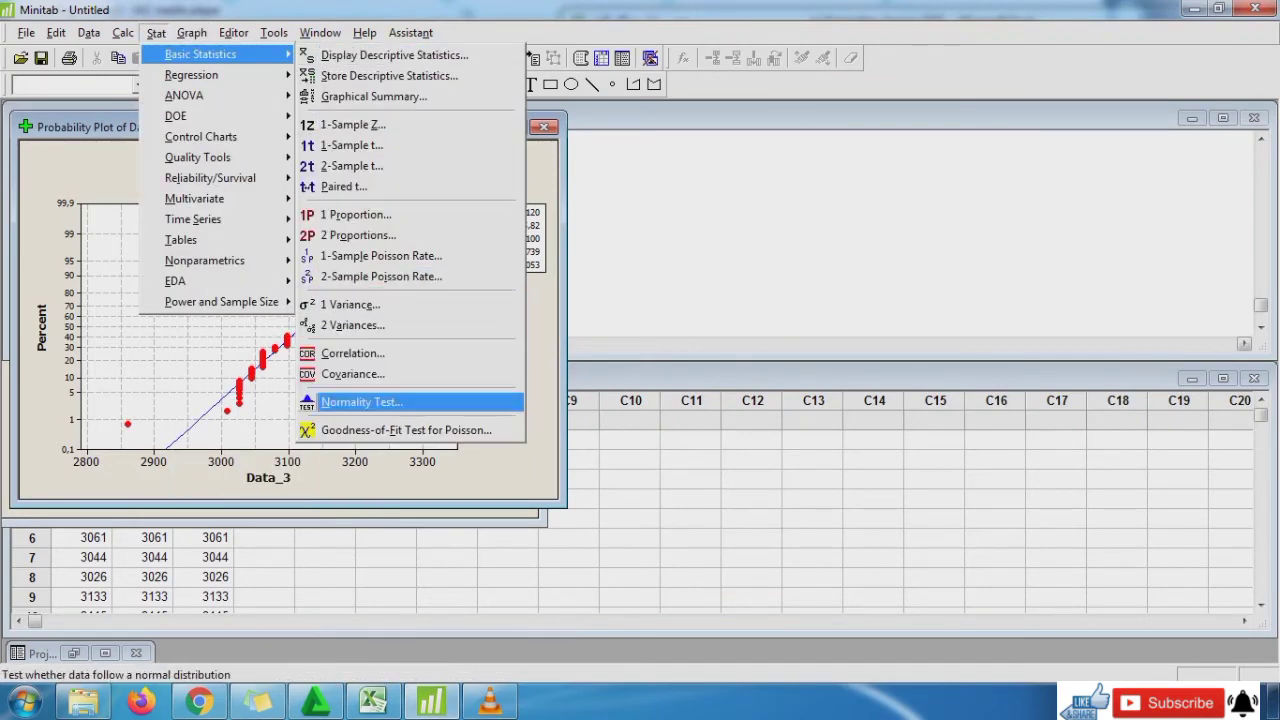
{"action": "left_click", "coordinate": [361, 401]}
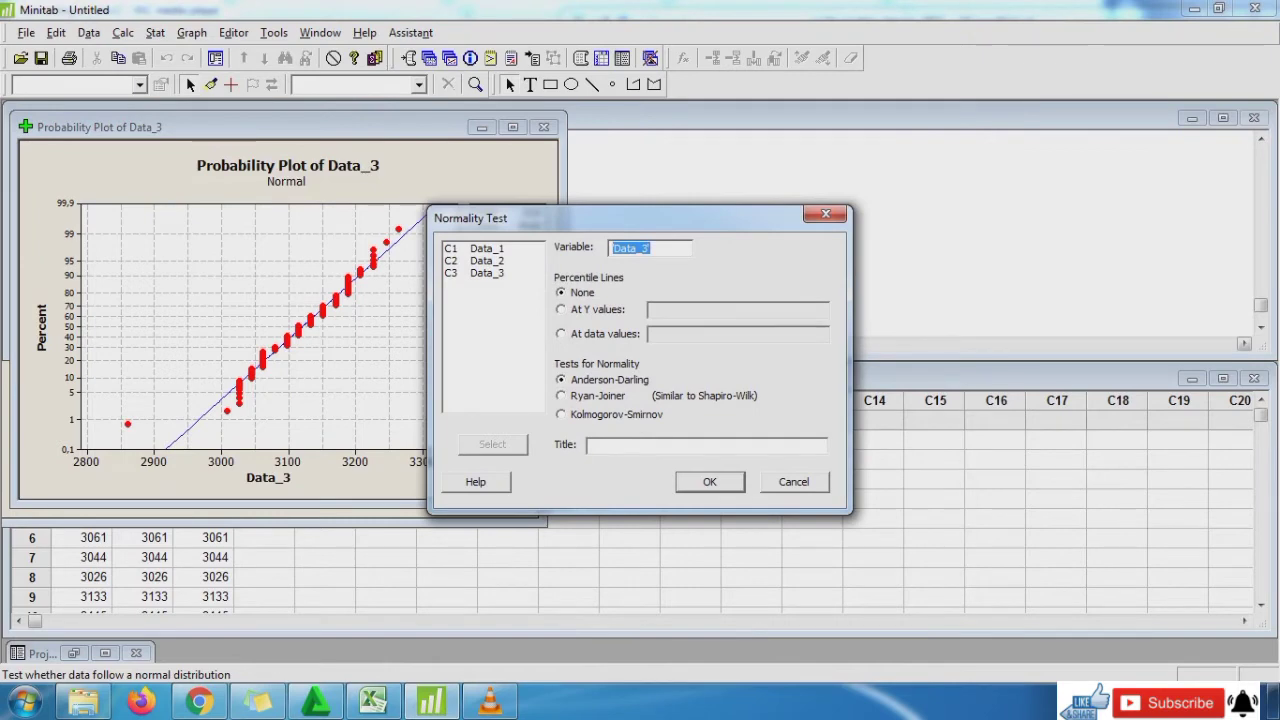
{"action": "left_click", "coordinate": [562, 414]}
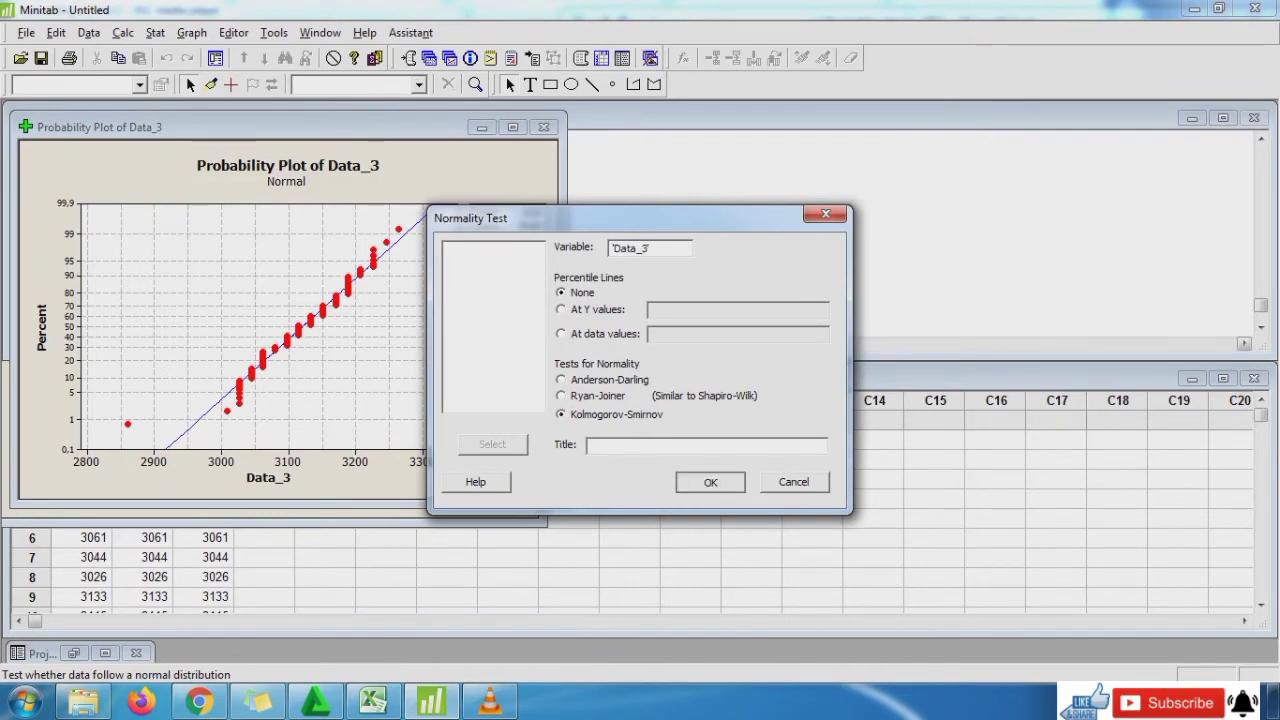
{"action": "key", "text": "Return"}
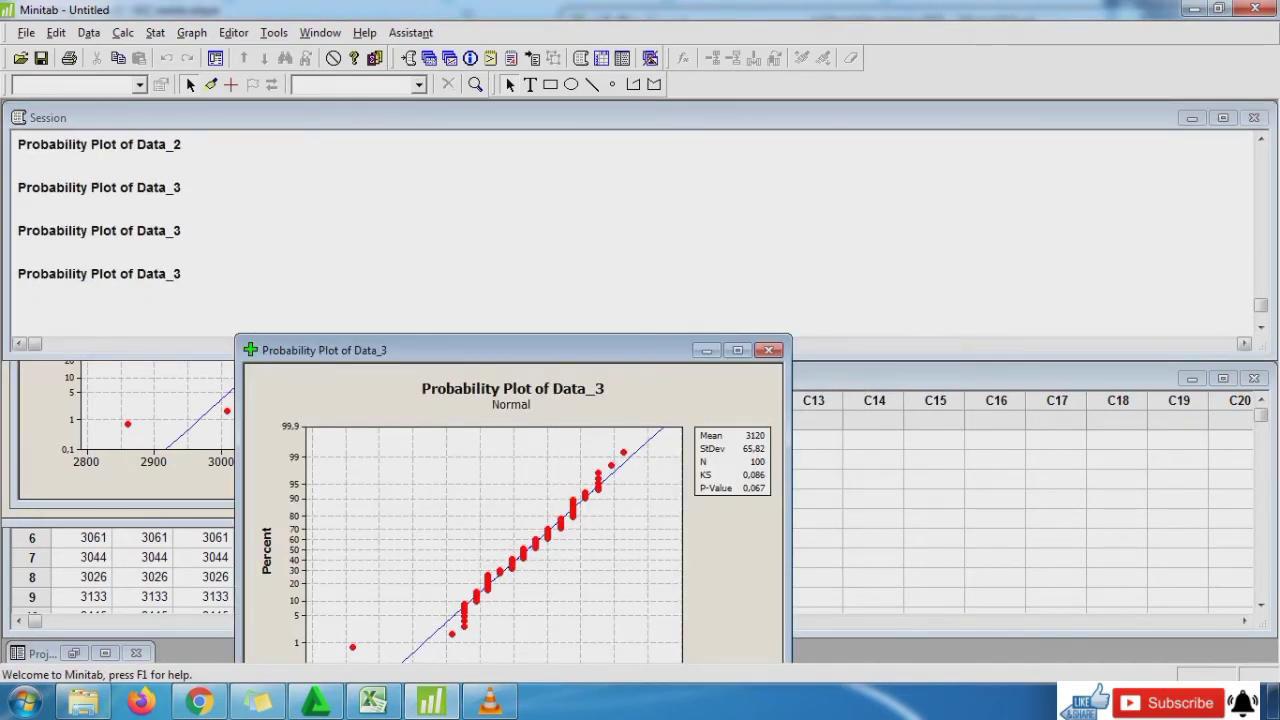
{"action": "left_click_drag", "start_coordinate": [480, 350], "coordinate": [265, 134]}
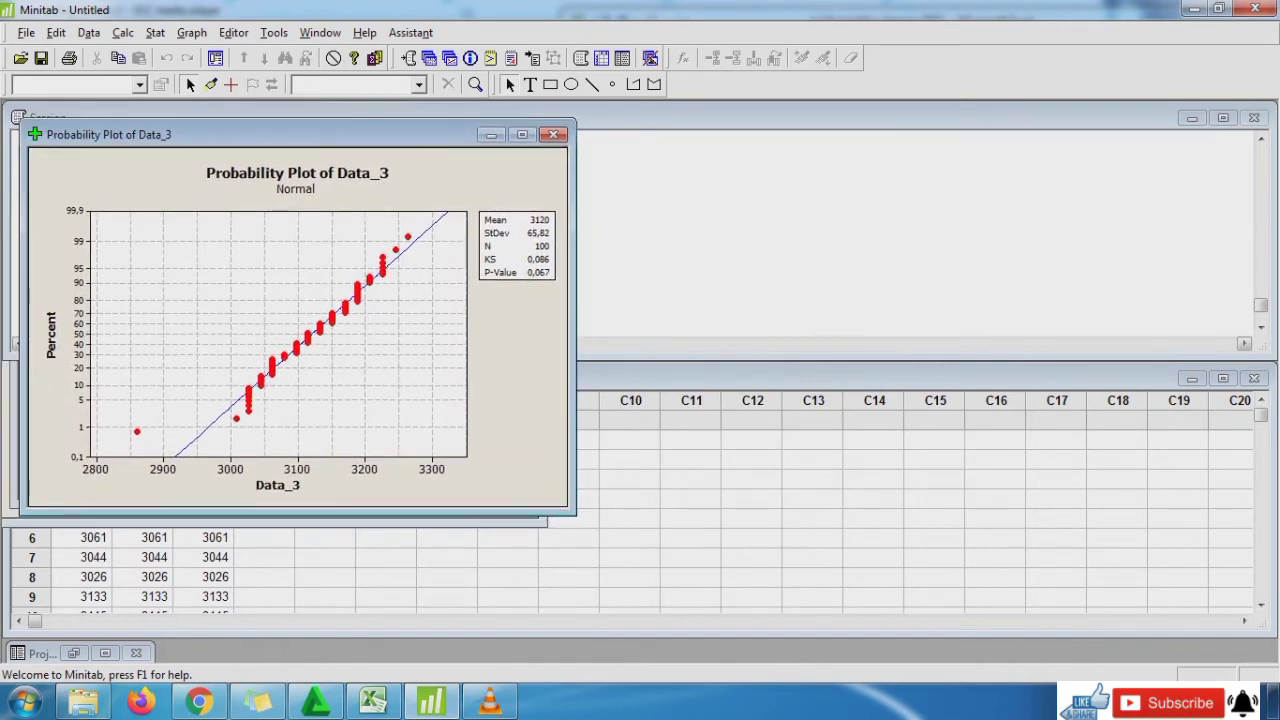
Switch to Excel and enter 0,067 as the Uji Lilliefors result for the third data set in cell H9
{"action": "left_click", "coordinate": [373, 702]}
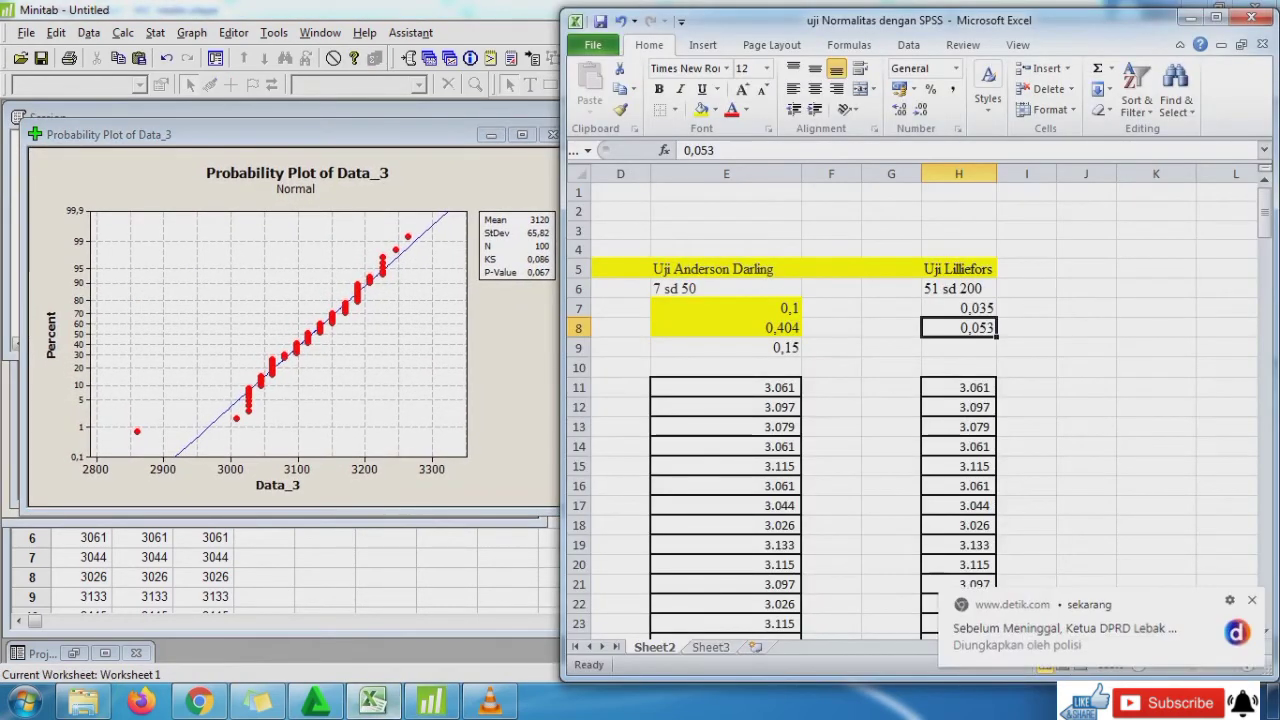
{"action": "double_click", "coordinate": [958, 347]}
{"action": "left_click", "coordinate": [891, 347]}
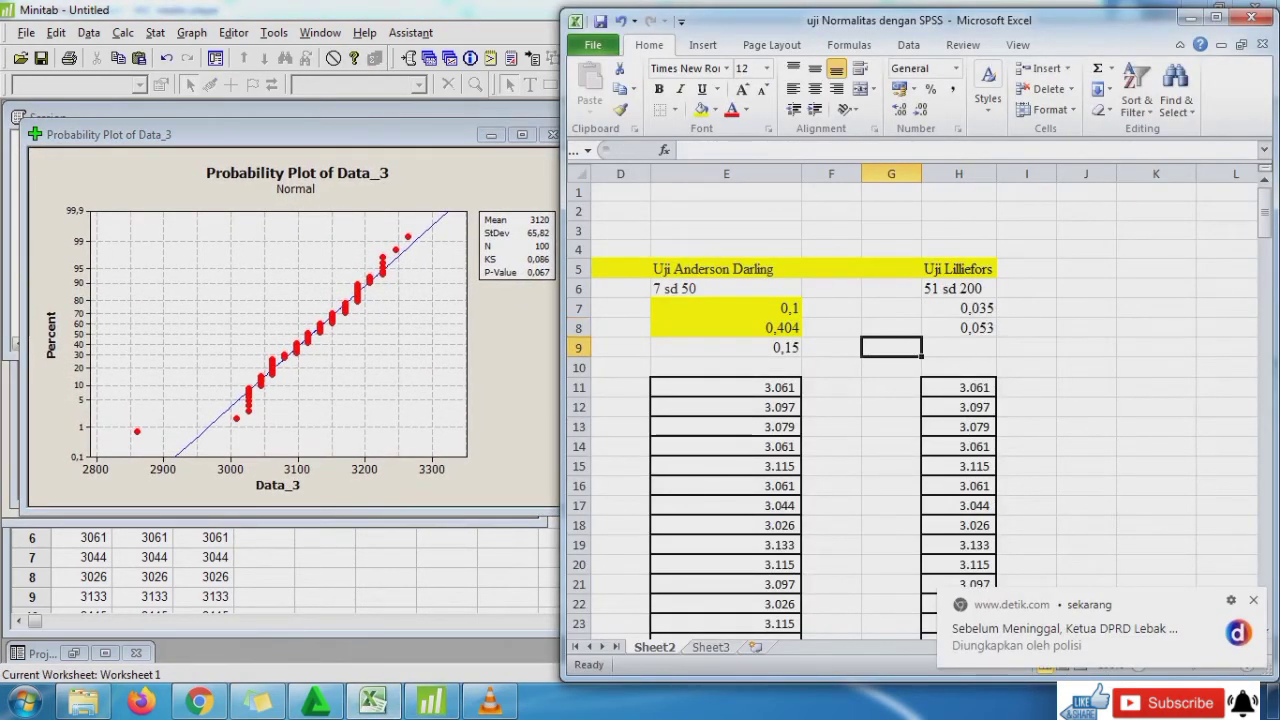
{"action": "key", "text": "Left"}
{"action": "key", "text": "Left"}
{"action": "key", "text": "Left"}
{"action": "key", "text": "Left"}
{"action": "key", "text": "Left"}
{"action": "key", "text": "Left"}
{"action": "key", "text": "Right"}
{"action": "key", "text": "Right"}
{"action": "key", "text": "Right"}
{"action": "key", "text": "Right"}
{"action": "key", "text": "Right"}
{"action": "key", "text": "Right"}
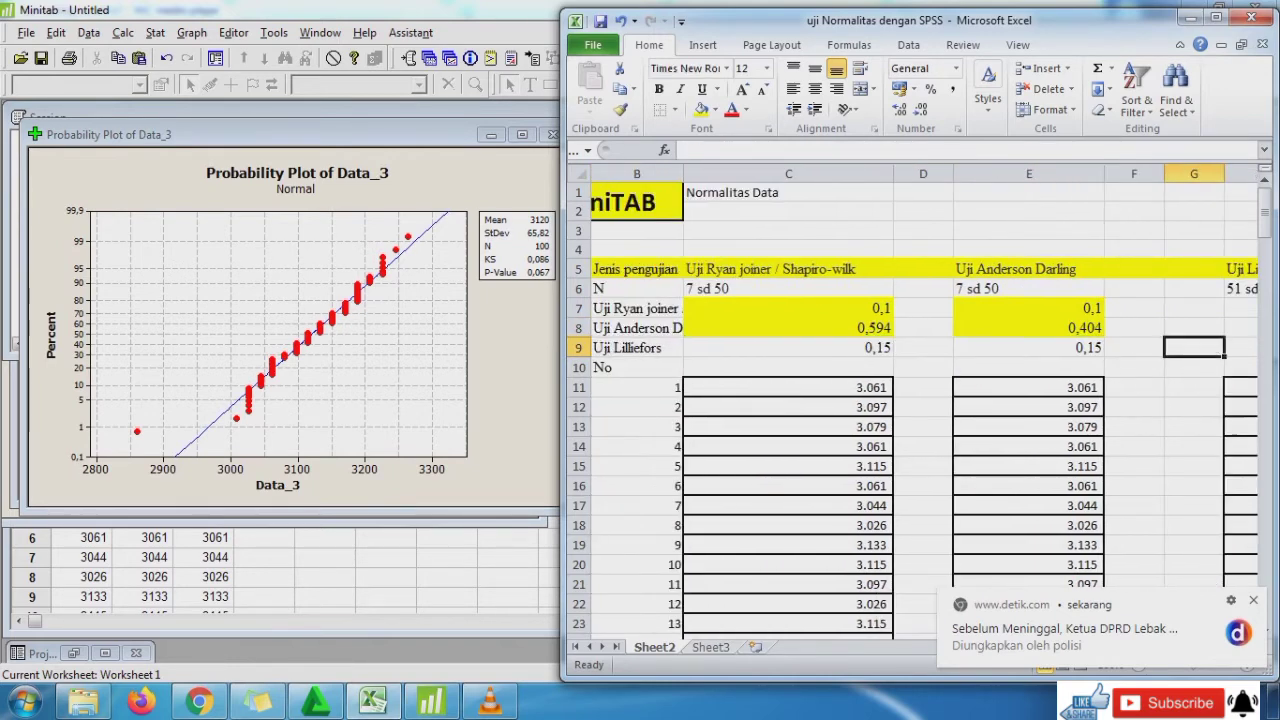
{"action": "key", "text": "Right"}
{"action": "key", "text": "Right"}
{"action": "key", "text": "Left"}
{"action": "type", "text": "0,"}
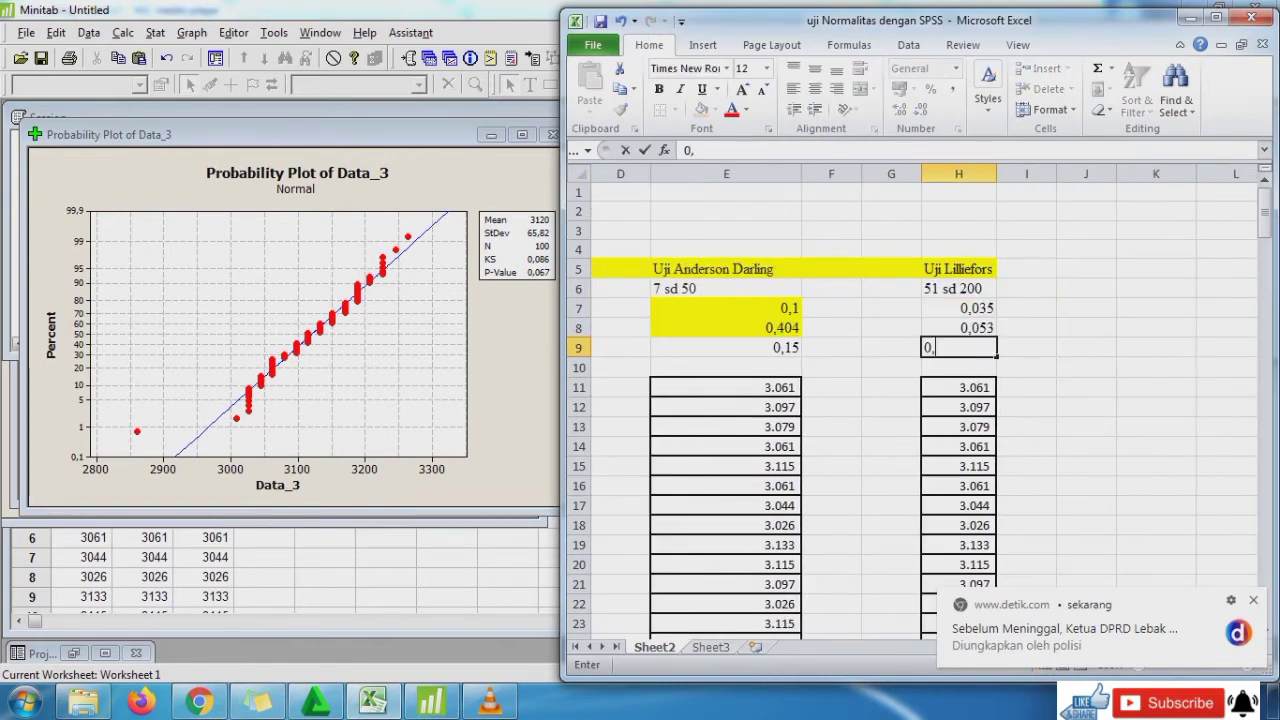
{"action": "type", "text": "067"}
{"action": "key", "text": "Return"}
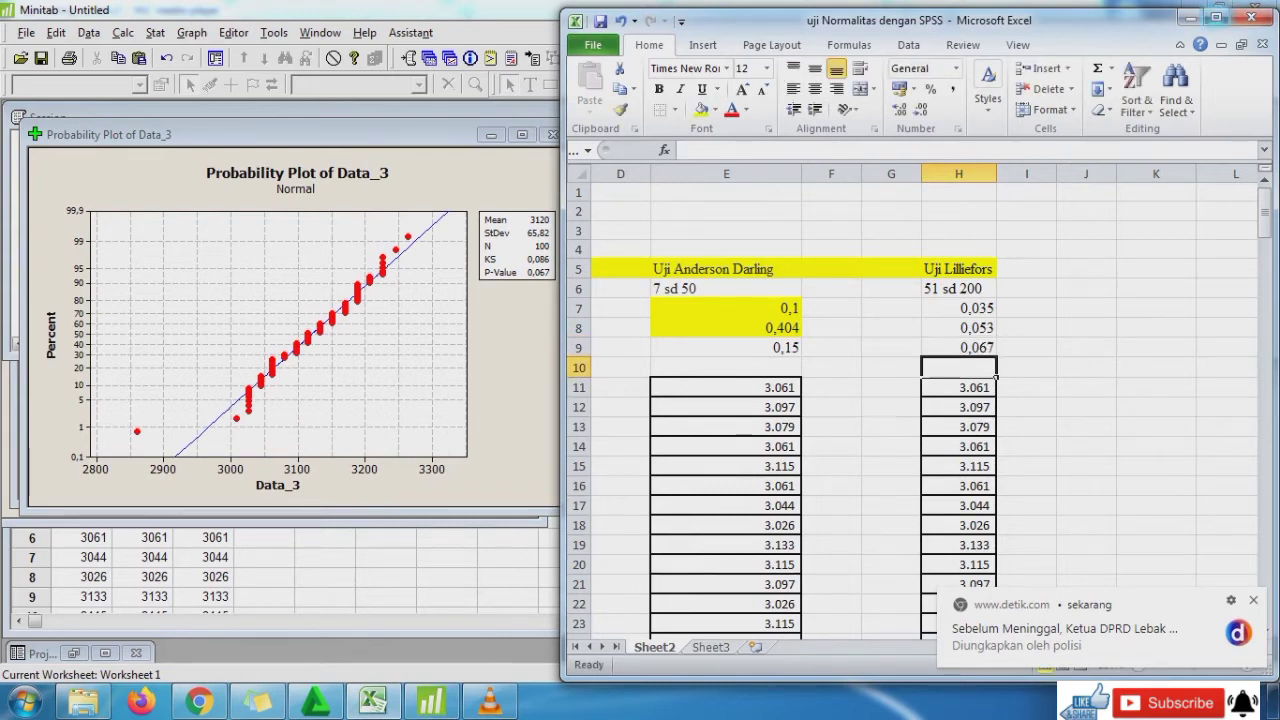
Maximize the Excel window and return to column A so all three data sets' results are in view
{"action": "left_click", "coordinate": [1216, 17]}
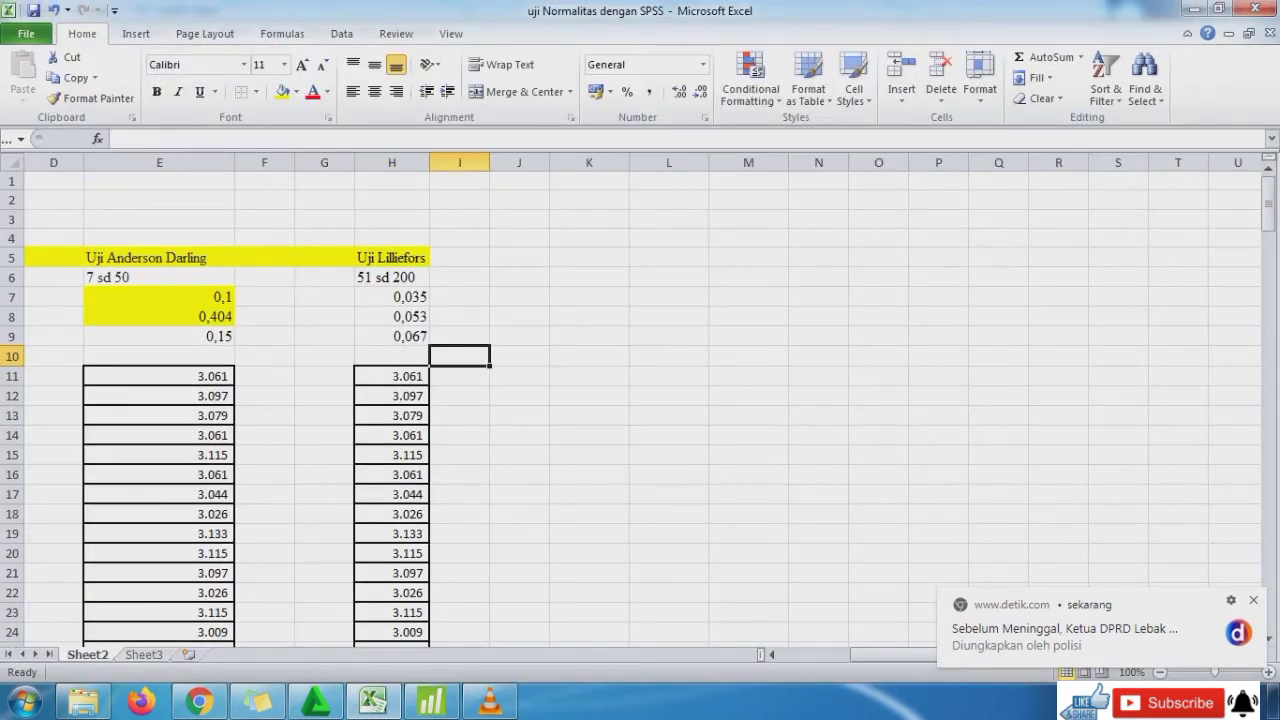
{"action": "key", "text": "Left"}
{"action": "key", "text": "Left"}
{"action": "key", "text": "Left"}
{"action": "key", "text": "Left"}
{"action": "key", "text": "Left"}
{"action": "key", "text": "Left"}
{"action": "key", "text": "Left"}
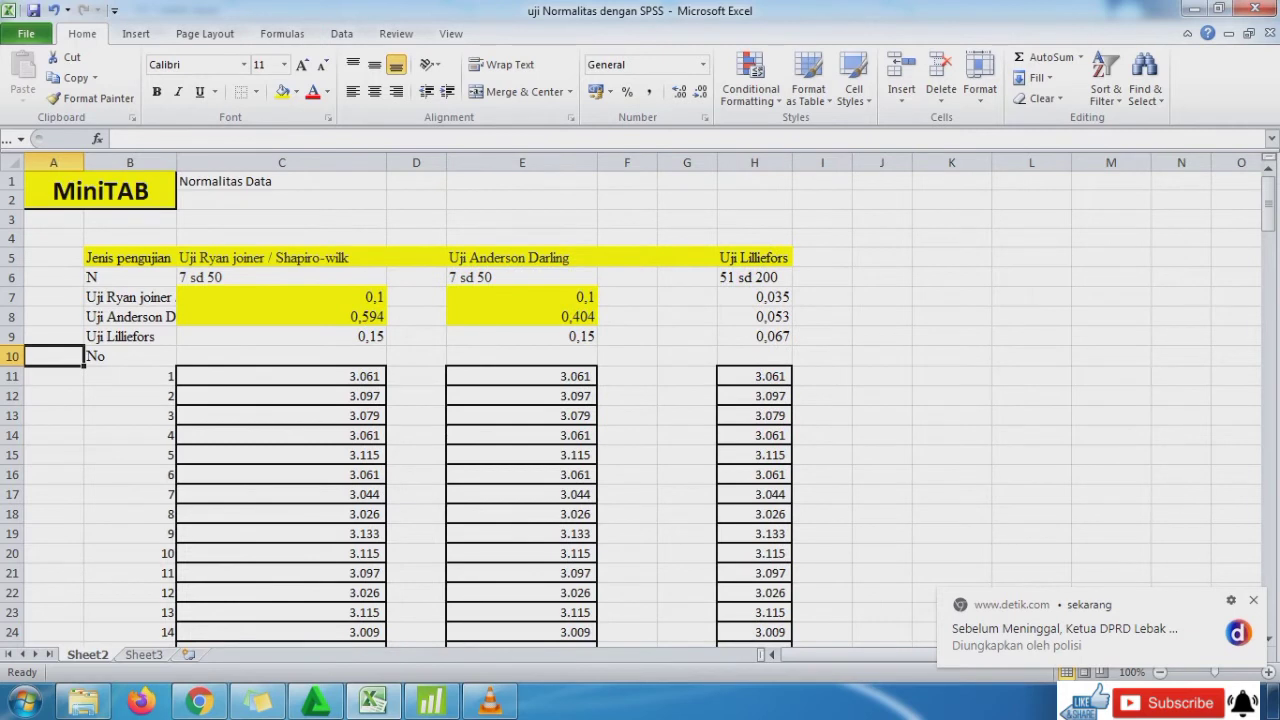
Examine the first data set's three test results, its N range in C6 and its data down past the last entry
{"action": "left_click", "coordinate": [281, 337]}
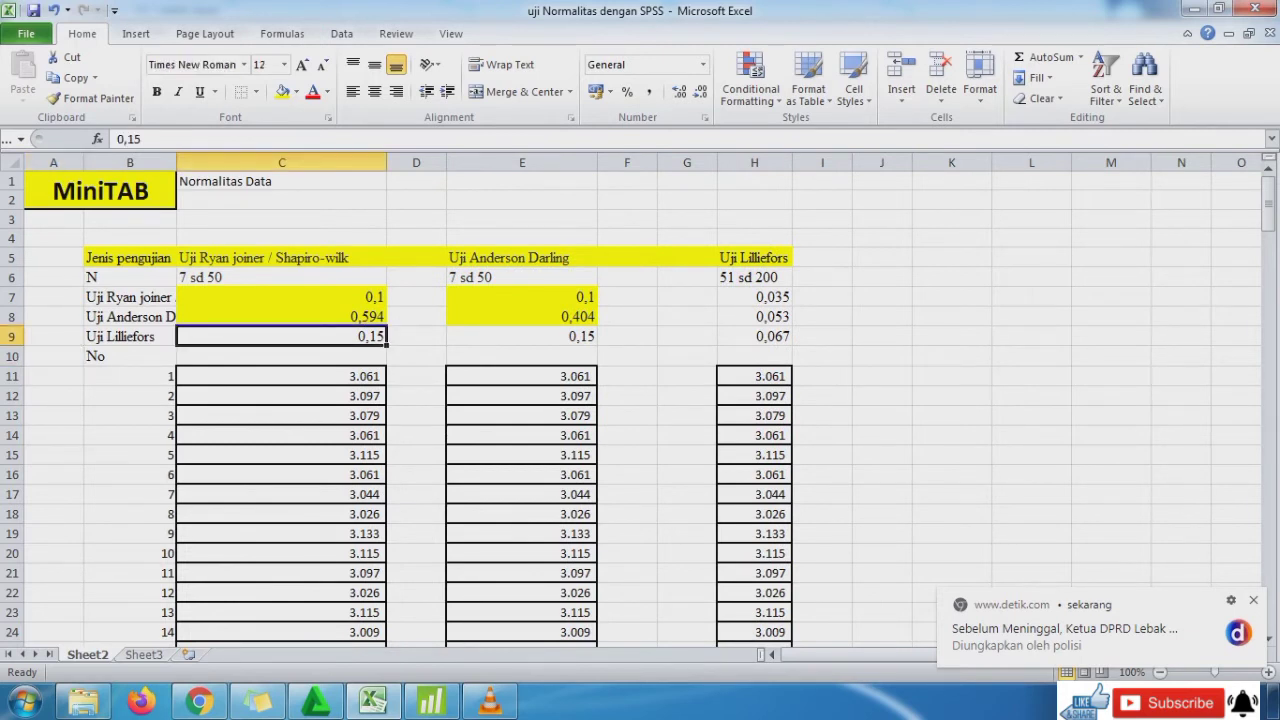
{"action": "key", "text": "Up"}
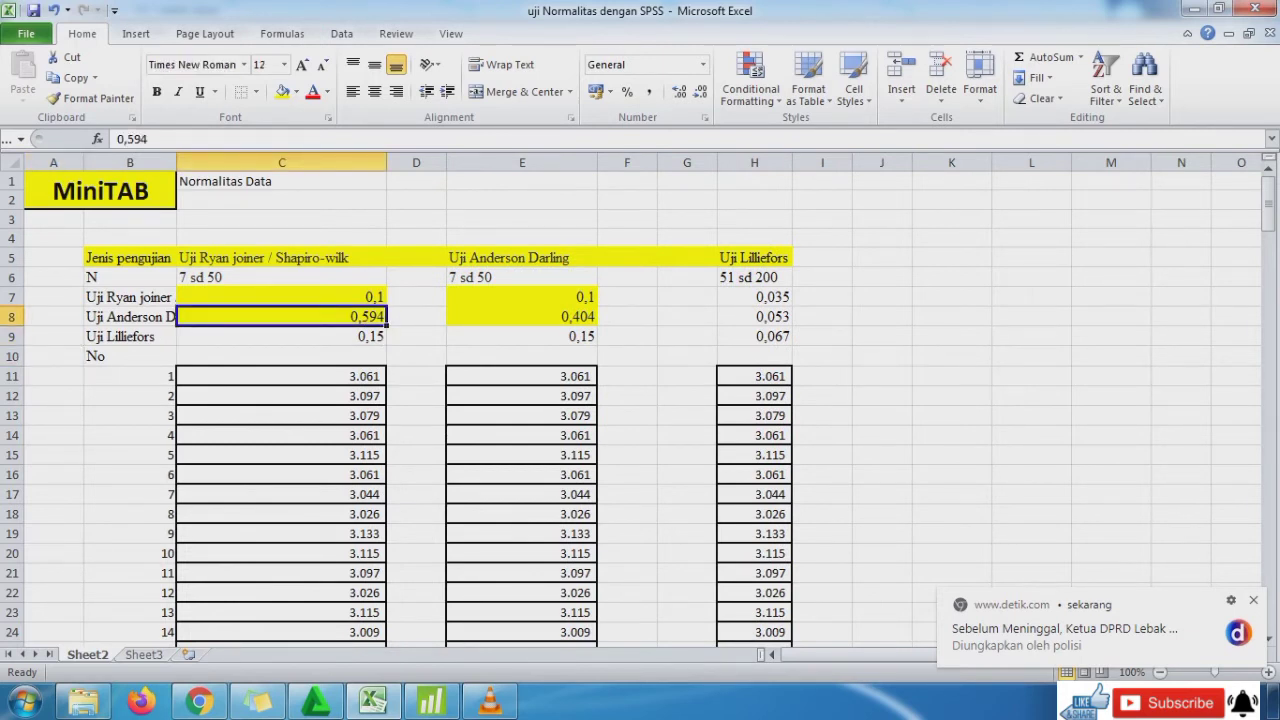
{"action": "key", "text": "Up"}
{"action": "key", "text": "Up"}
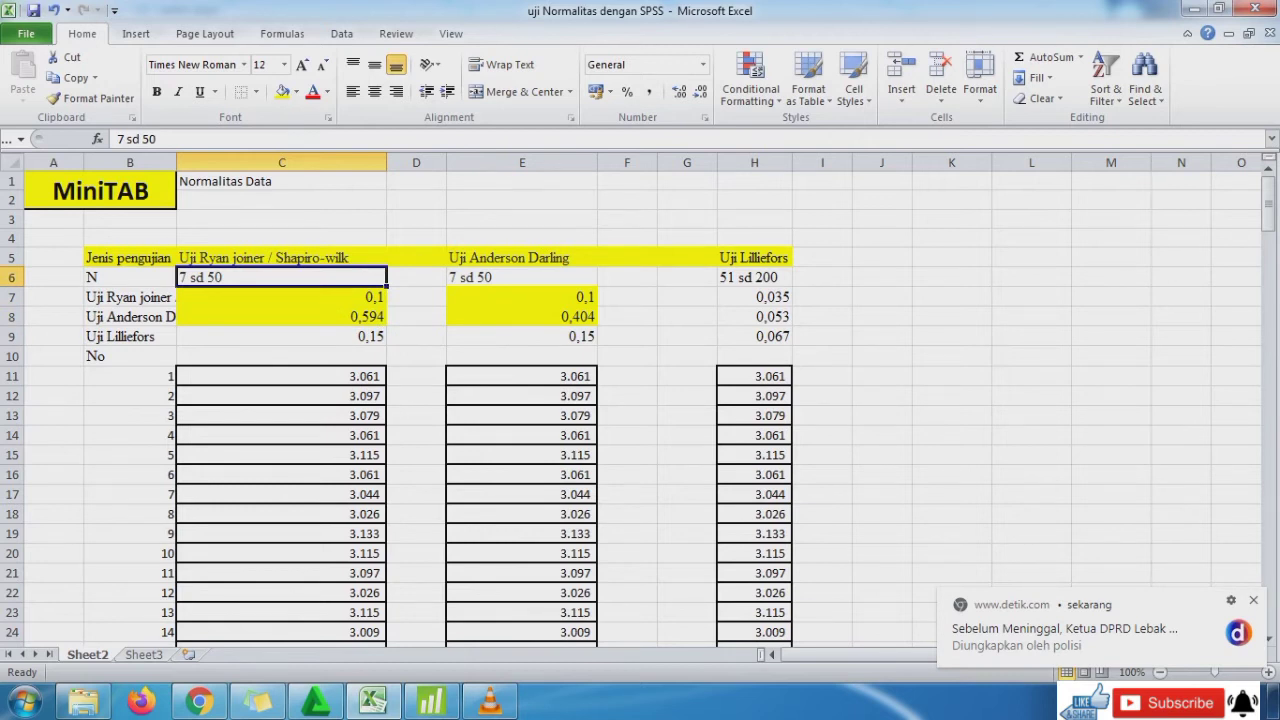
{"action": "key", "text": "Down"}
{"action": "key", "text": "Down"}
{"action": "key", "text": "Down"}
{"action": "key", "text": "Down"}
{"action": "key", "text": "Down"}
{"action": "key", "text": "Down"}
{"action": "key", "text": "Down"}
{"action": "key", "text": "Down"}
{"action": "key", "text": "Down"}
{"action": "key", "text": "Down"}
{"action": "key", "text": "Down"}
{"action": "key", "text": "Down"}
{"action": "key", "text": "Down"}
{"action": "key", "text": "Down"}
{"action": "key", "text": "Down"}
{"action": "key", "text": "Down"}
{"action": "key", "text": "Down"}
{"action": "key", "text": "Down"}
{"action": "key", "text": "Down"}
{"action": "key", "text": "Down"}
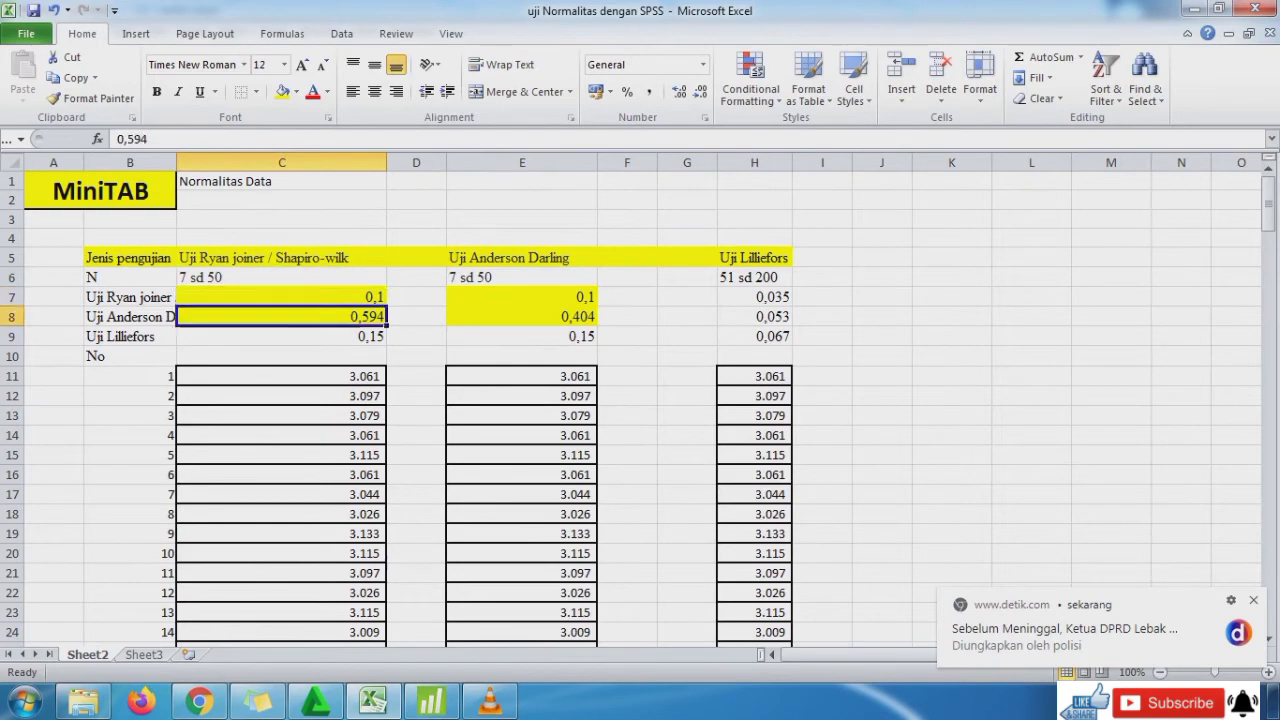
{"action": "key", "text": "Down"}
{"action": "key", "text": "Down"}
{"action": "key", "text": "Down"}
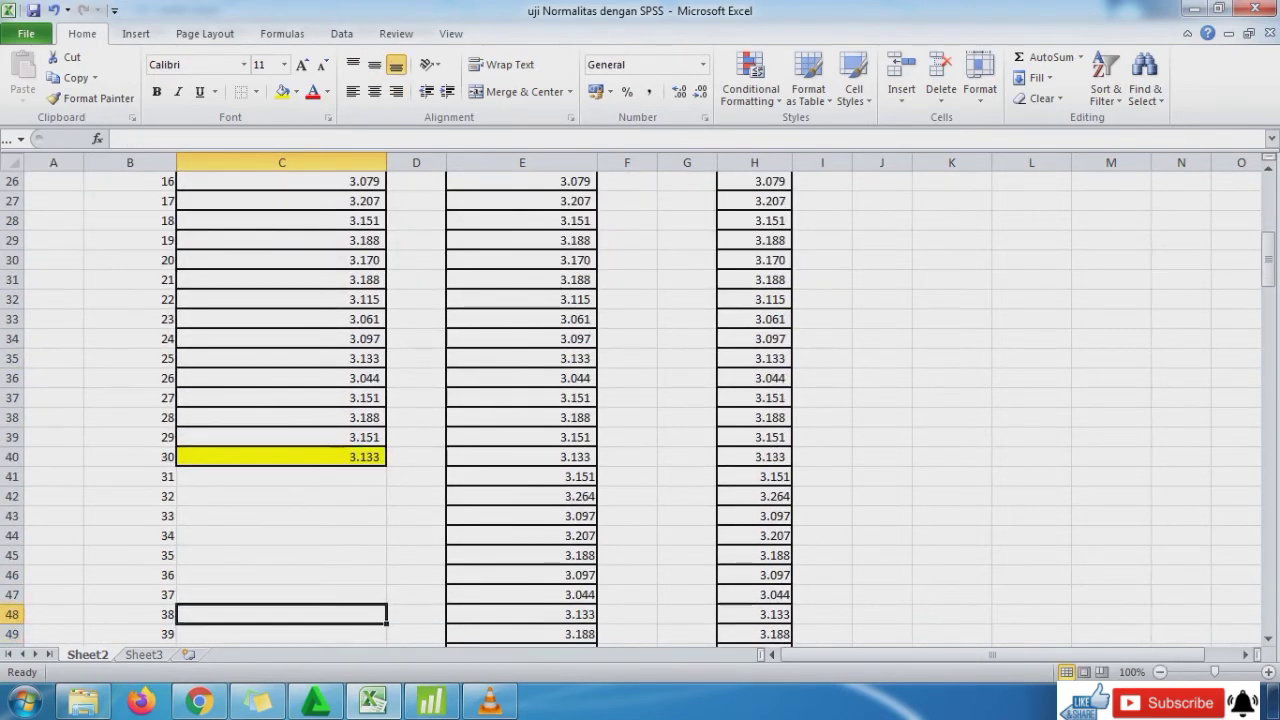
{"action": "key", "text": "Up"}
{"action": "key", "text": "Up"}
{"action": "key", "text": "Up"}
{"action": "key", "text": "Up"}
{"action": "key", "text": "Up"}
{"action": "key", "text": "Up"}
{"action": "key", "text": "Up"}
{"action": "key", "text": "Up"}
{"action": "key", "text": "Up"}
{"action": "key", "text": "Up"}
{"action": "key", "text": "Up"}
{"action": "key", "text": "Up"}
{"action": "key", "text": "Up"}
{"action": "key", "text": "Up"}
{"action": "key", "text": "Up"}
{"action": "key", "text": "Up"}
{"action": "key", "text": "Up"}
{"action": "key", "text": "Up"}
{"action": "key", "text": "Up"}
{"action": "key", "text": "Up"}
{"action": "key", "text": "Up"}
{"action": "key", "text": "Up"}
{"action": "key", "text": "Up"}
{"action": "key", "text": "Up"}
{"action": "key", "text": "Up"}
{"action": "key", "text": "Up"}
{"action": "key", "text": "Up"}
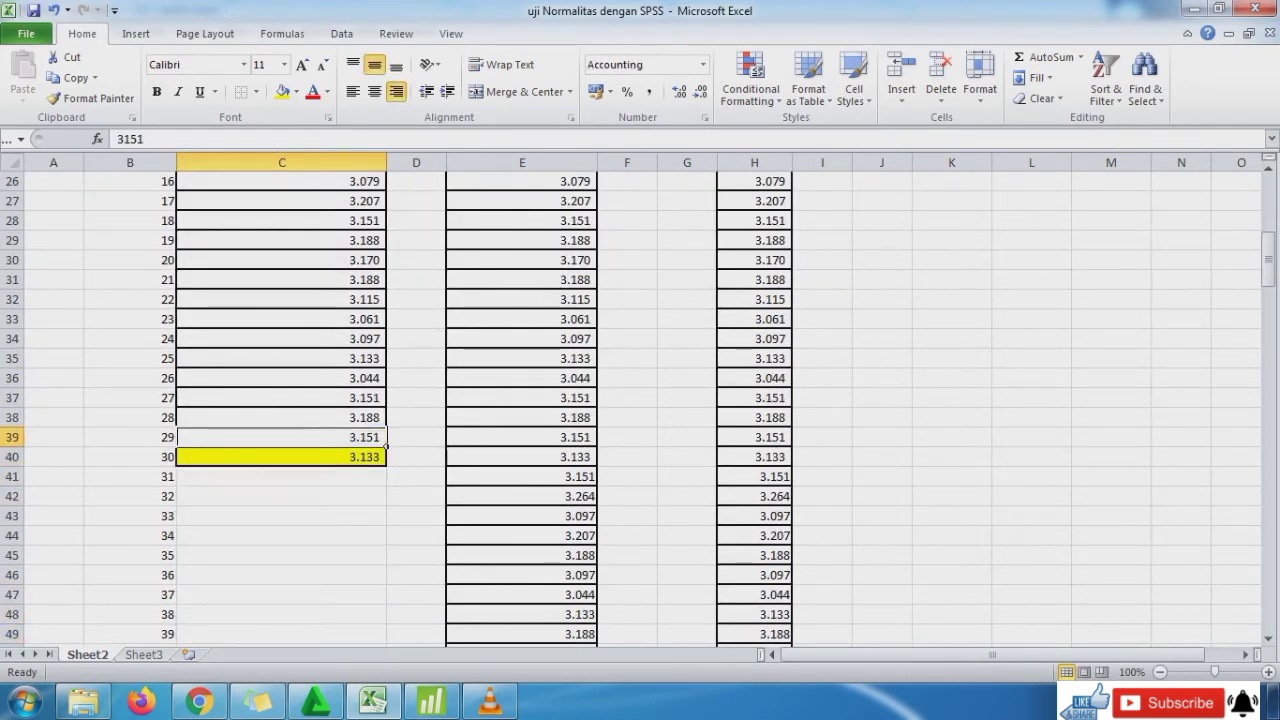
{"action": "key", "text": "Up"}
{"action": "key", "text": "Up"}
{"action": "key", "text": "Down"}
{"action": "key", "text": "Down"}
{"action": "key", "text": "Down"}
{"action": "key", "text": "Down"}
{"action": "key", "text": "Down"}
{"action": "key", "text": "Down"}
{"action": "key", "text": "Down"}
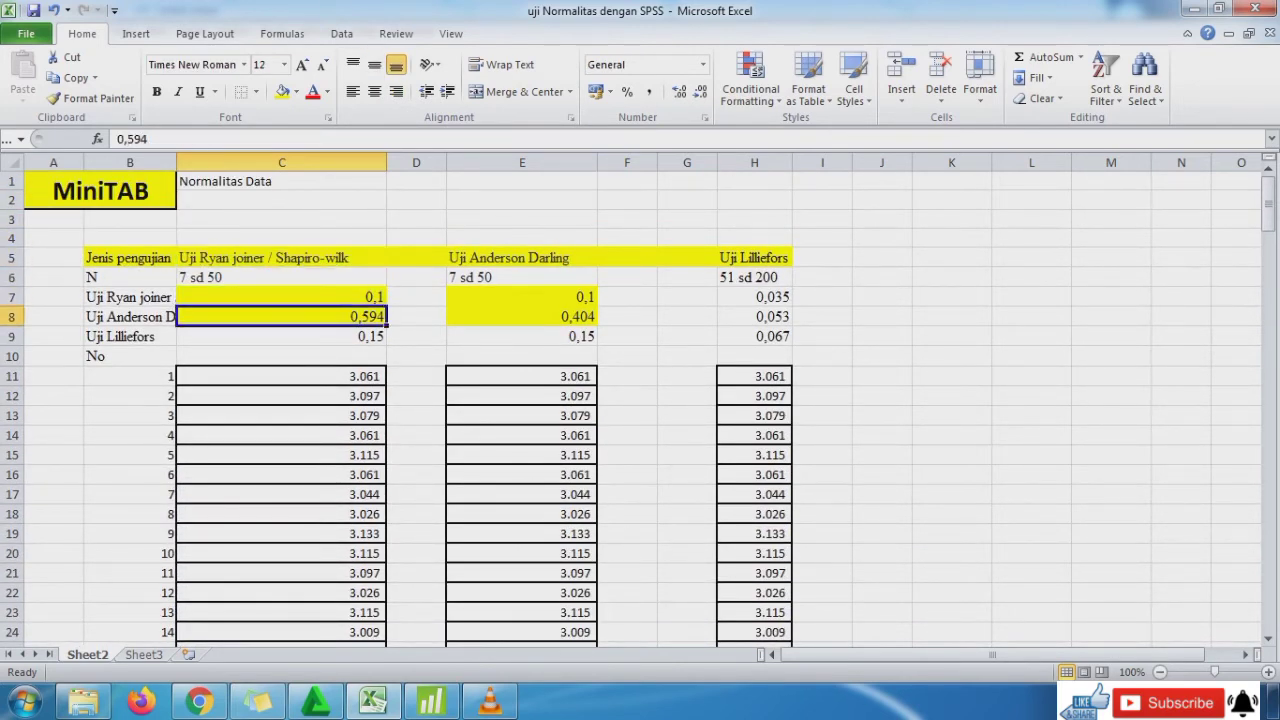
Enter conclusions beside the first data set's results: normal in D7, Normal dan Paling tinggi in D8 and normal in D9
{"action": "key", "text": "Right"}
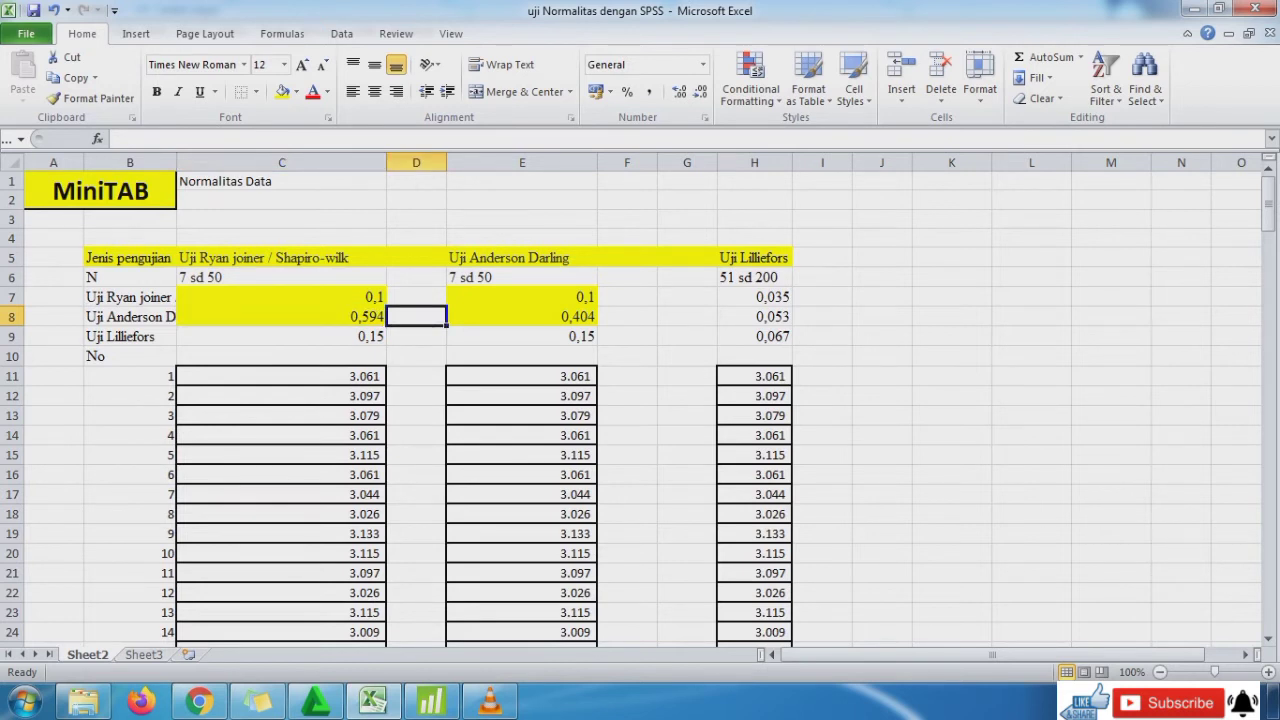
{"action": "key", "text": "Up"}
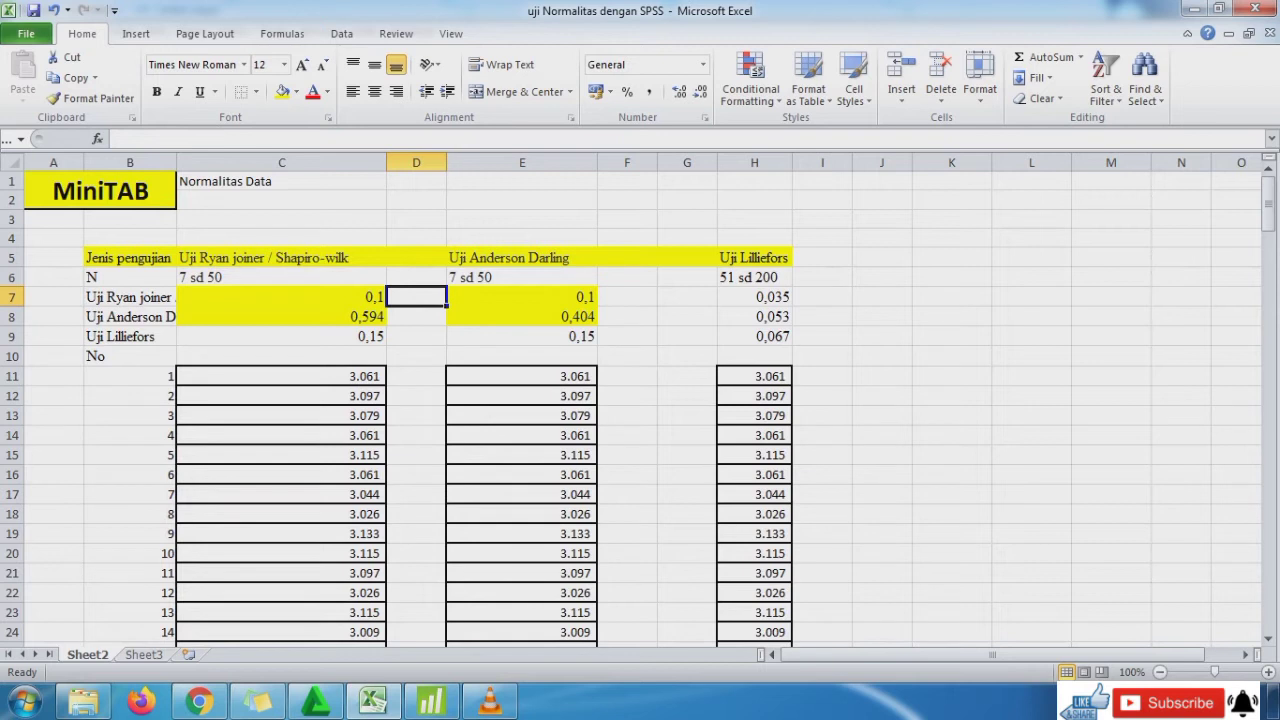
{"action": "type", "text": "normal"}
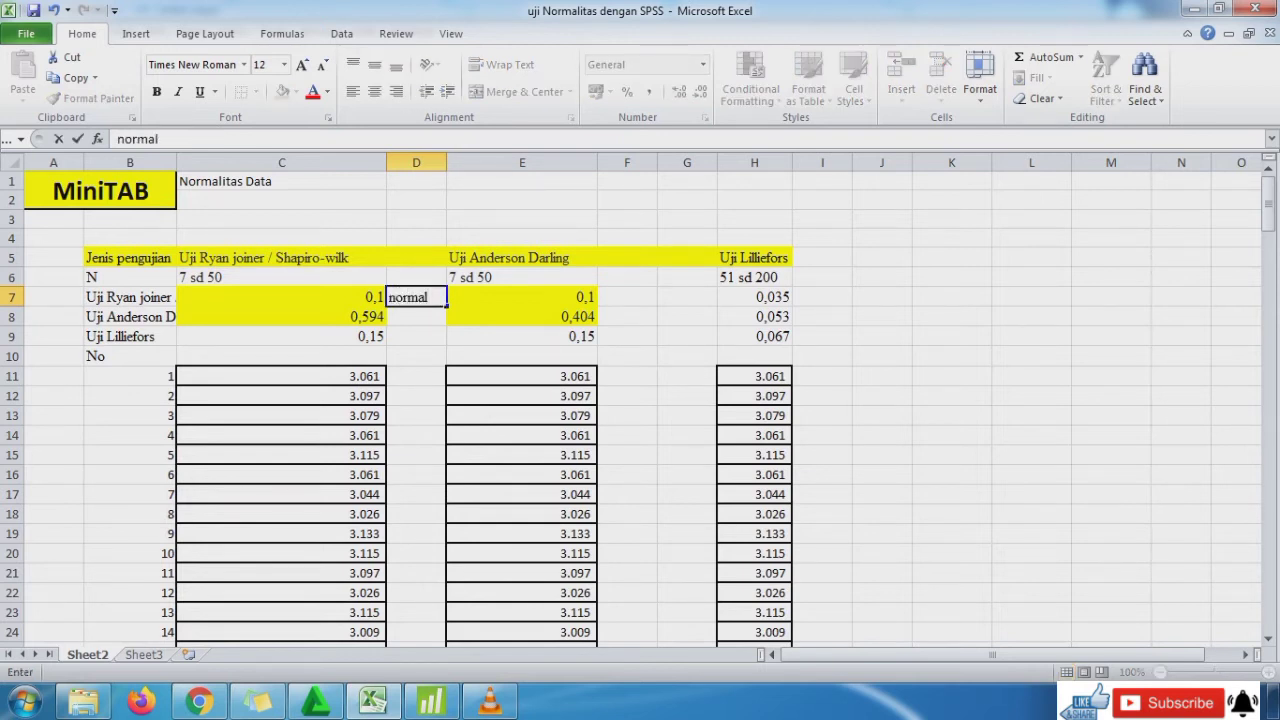
{"action": "key", "text": "Return"}
{"action": "type", "text": "Normal"}
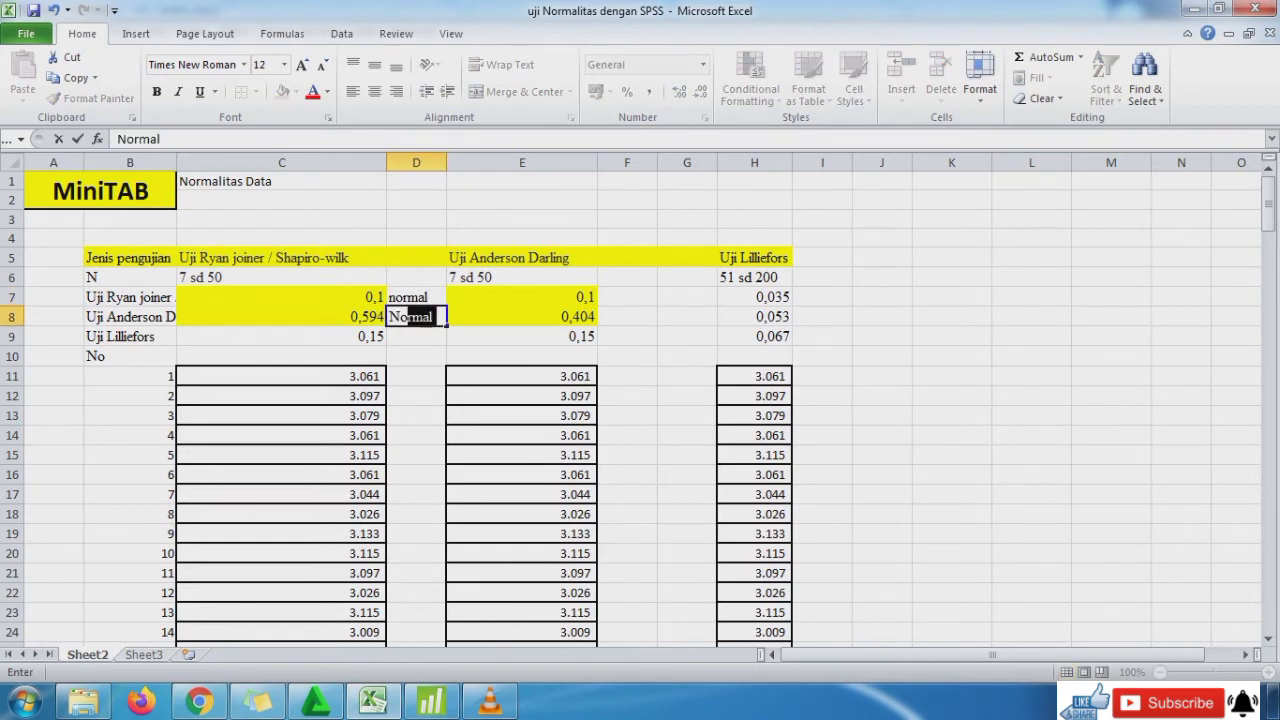
{"action": "type", "text": " dan pa"}
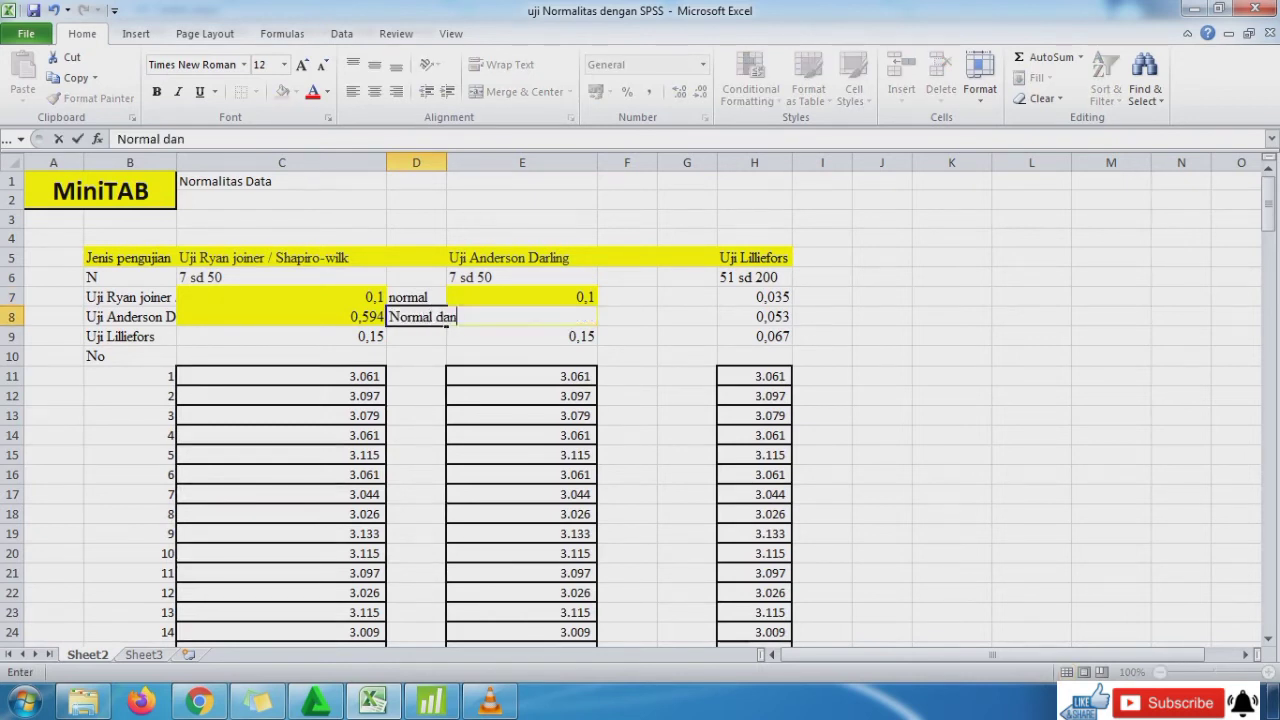
{"action": "key", "text": "BackSpace"}
{"action": "key", "text": "BackSpace"}
{"action": "type", "text": "Paling tinggi"}
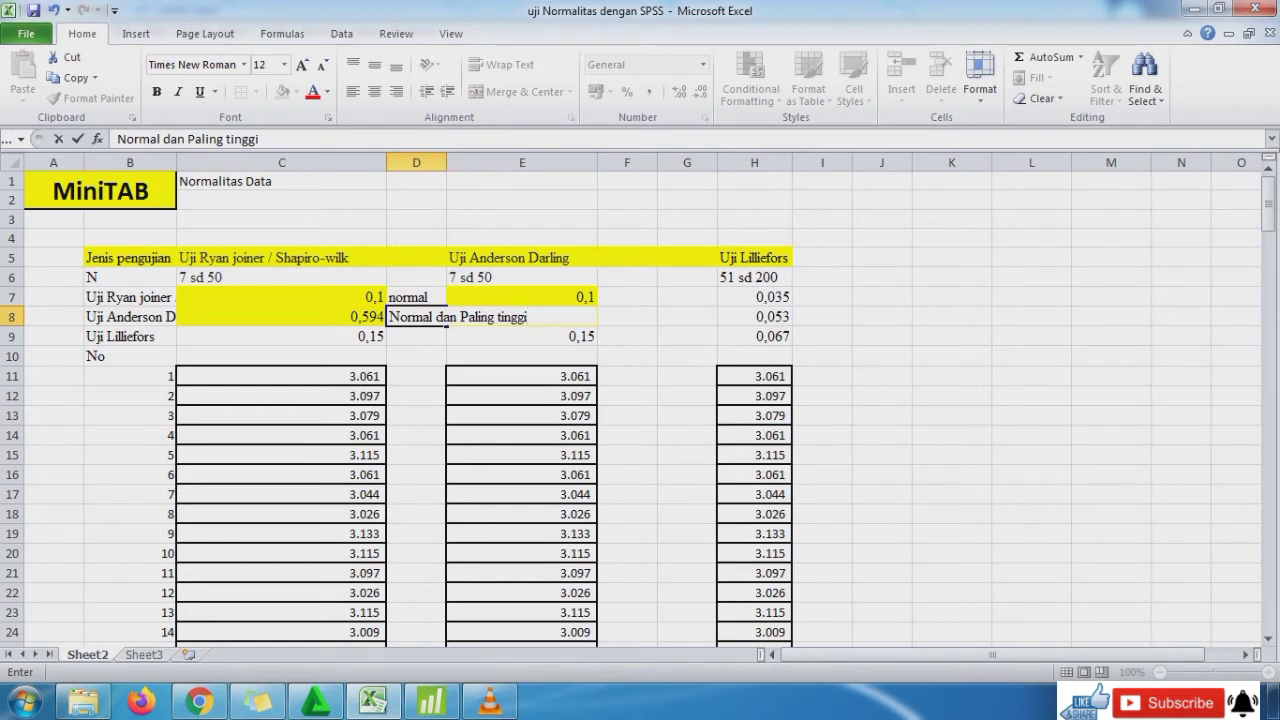
{"action": "key", "text": "Return"}
{"action": "type", "text": "normal"}
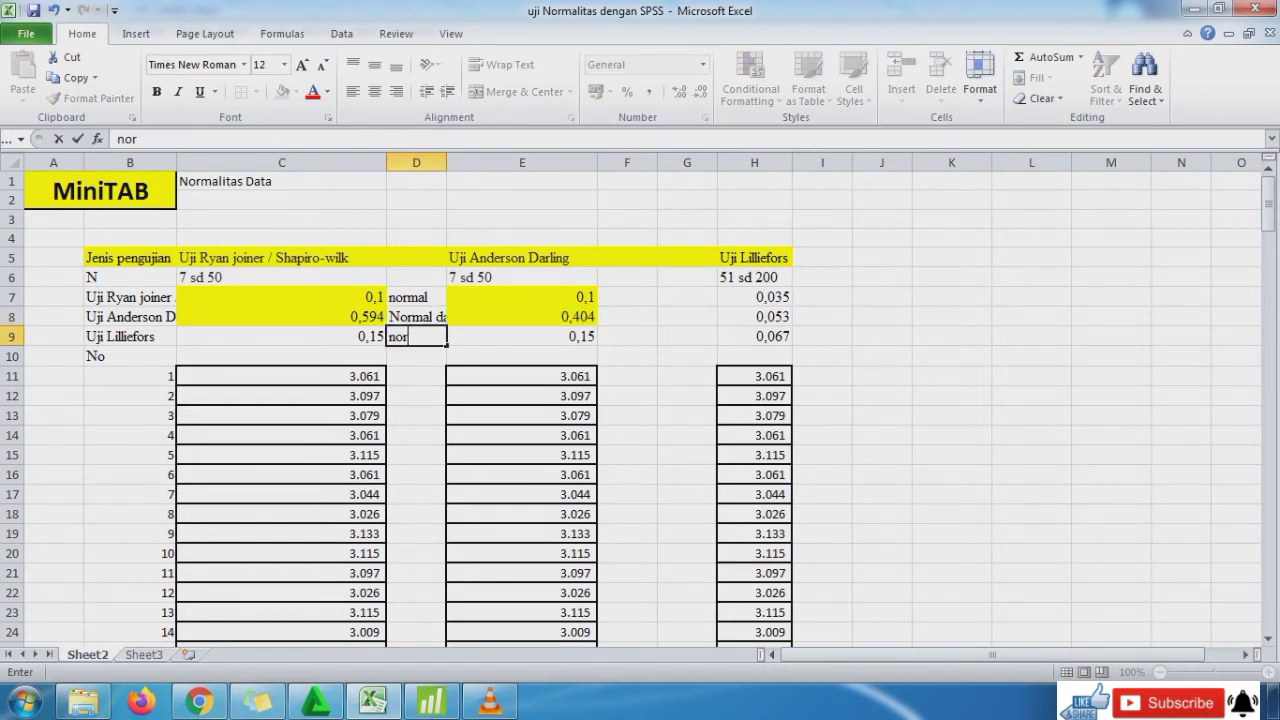
{"action": "key", "text": "Return"}
{"action": "key", "text": "Up"}
{"action": "key", "text": "Up"}
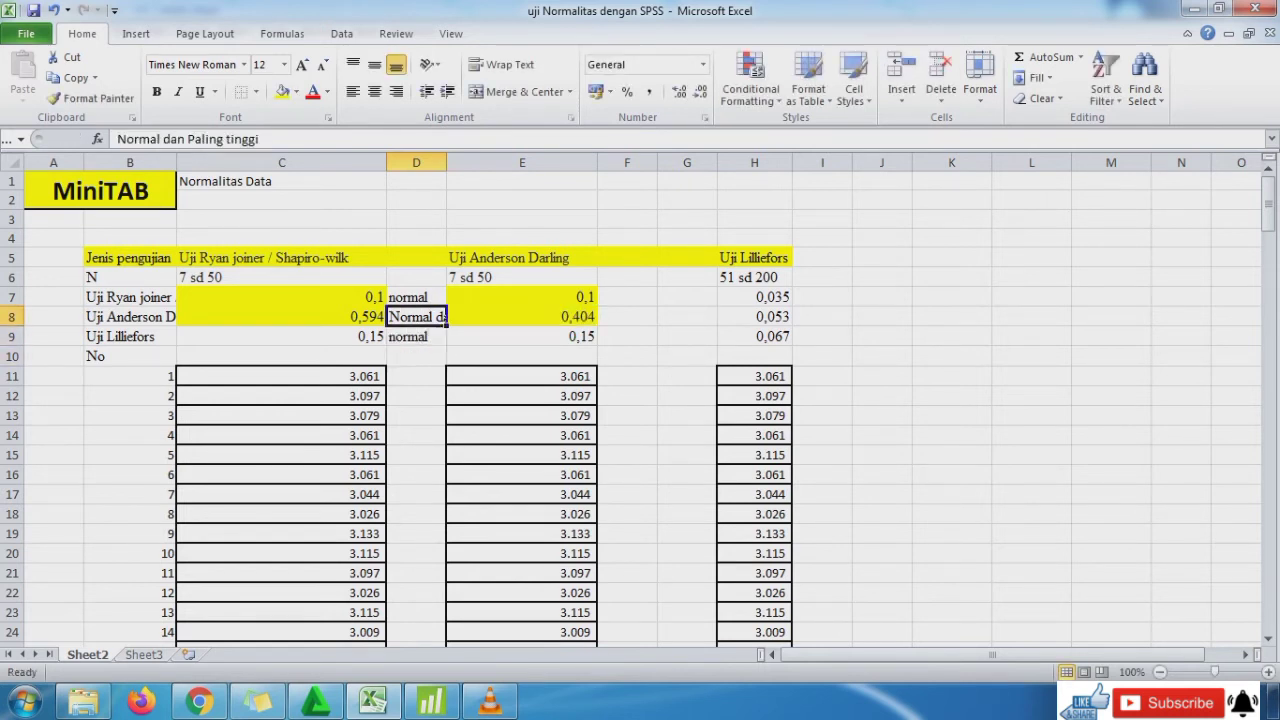
Change the conclusion in D8 to start with a lowercase n and widen column D to fit the full text
{"action": "key", "text": "F2"}
{"action": "key", "text": "Home"}
{"action": "key", "text": "Delete"}
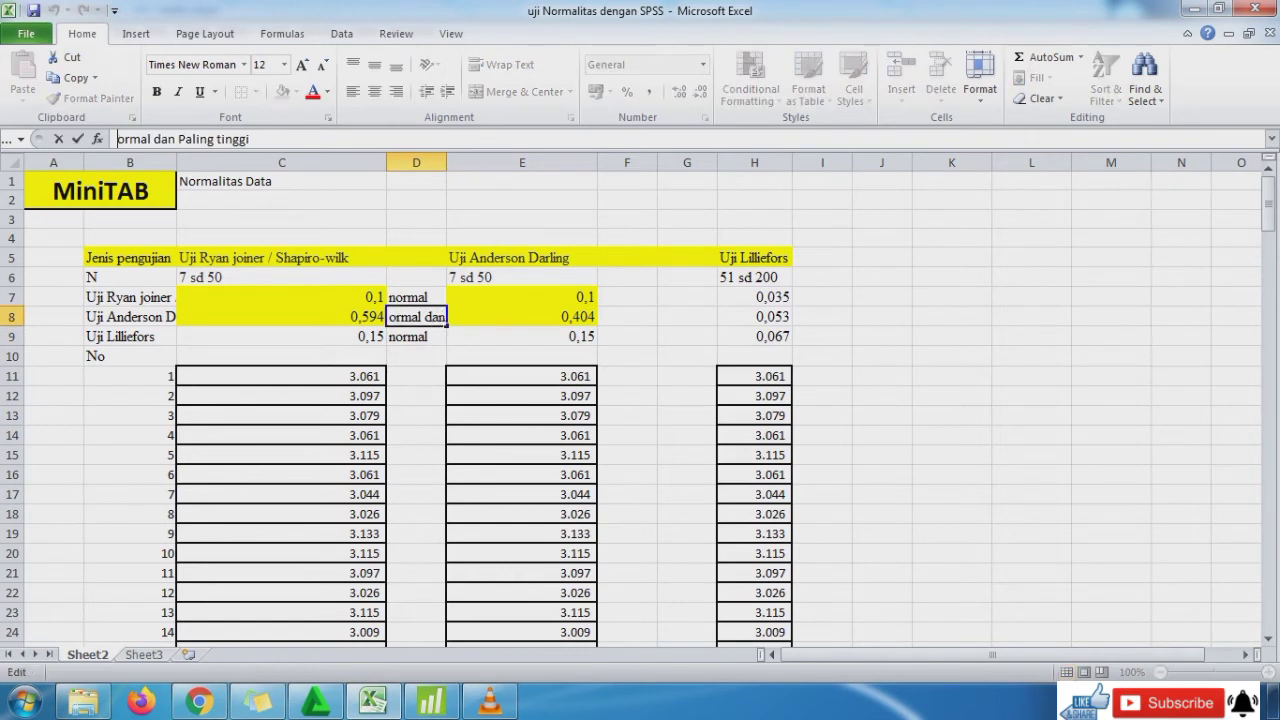
{"action": "type", "text": "n"}
{"action": "key", "text": "Return"}
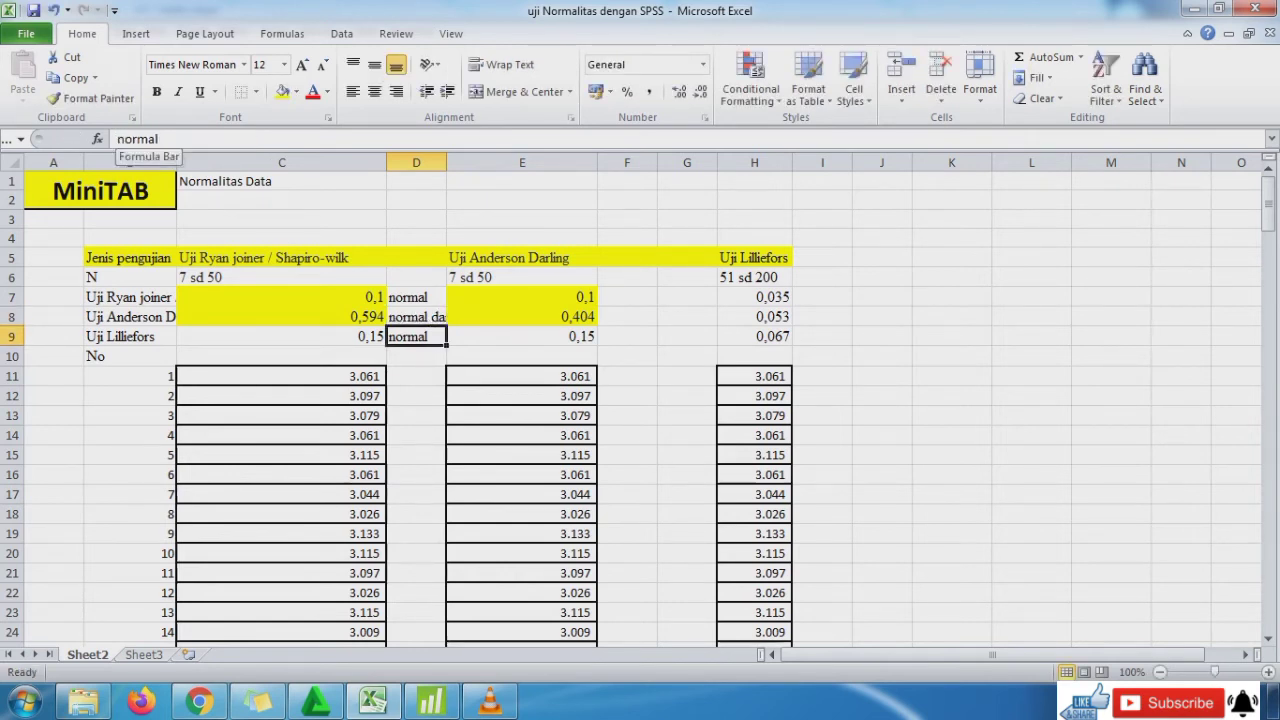
{"action": "left_click_drag", "start_coordinate": [447, 162], "coordinate": [527, 162]}
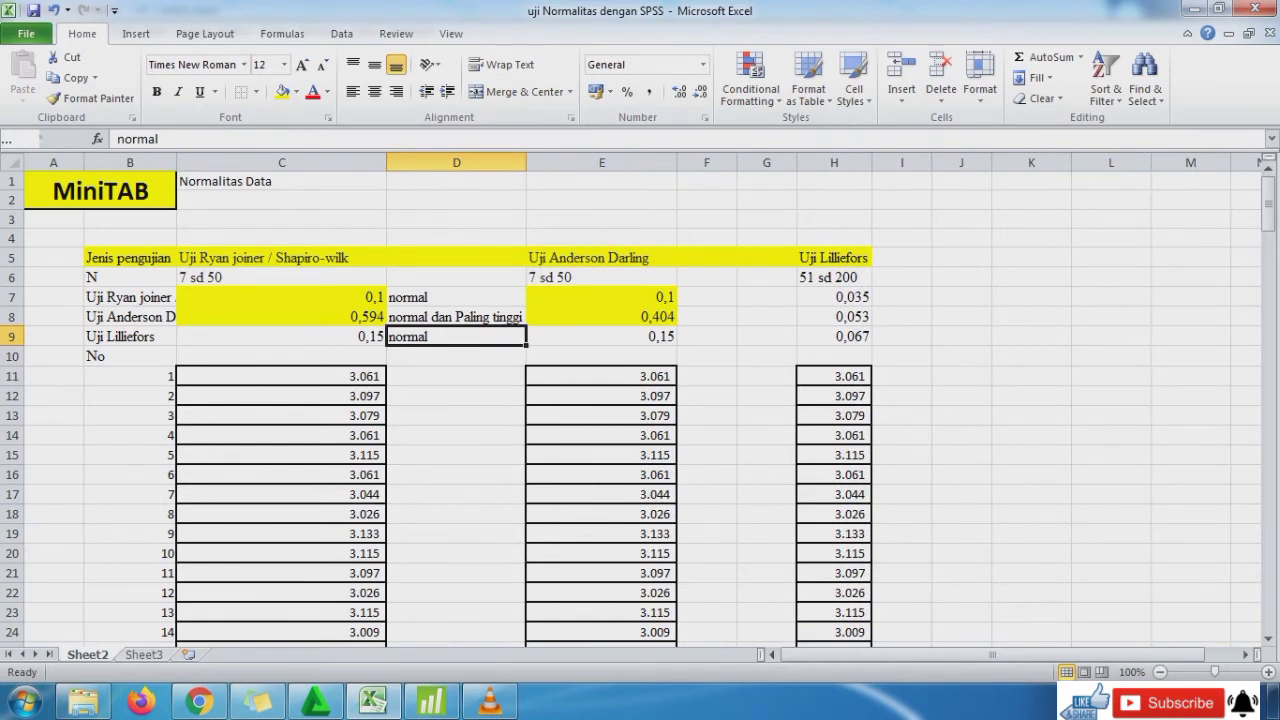
Enter conclusions beside the second data set's results: normal in F7, the formula =D8 in F8 and normal in F9
{"action": "left_click", "coordinate": [707, 297]}
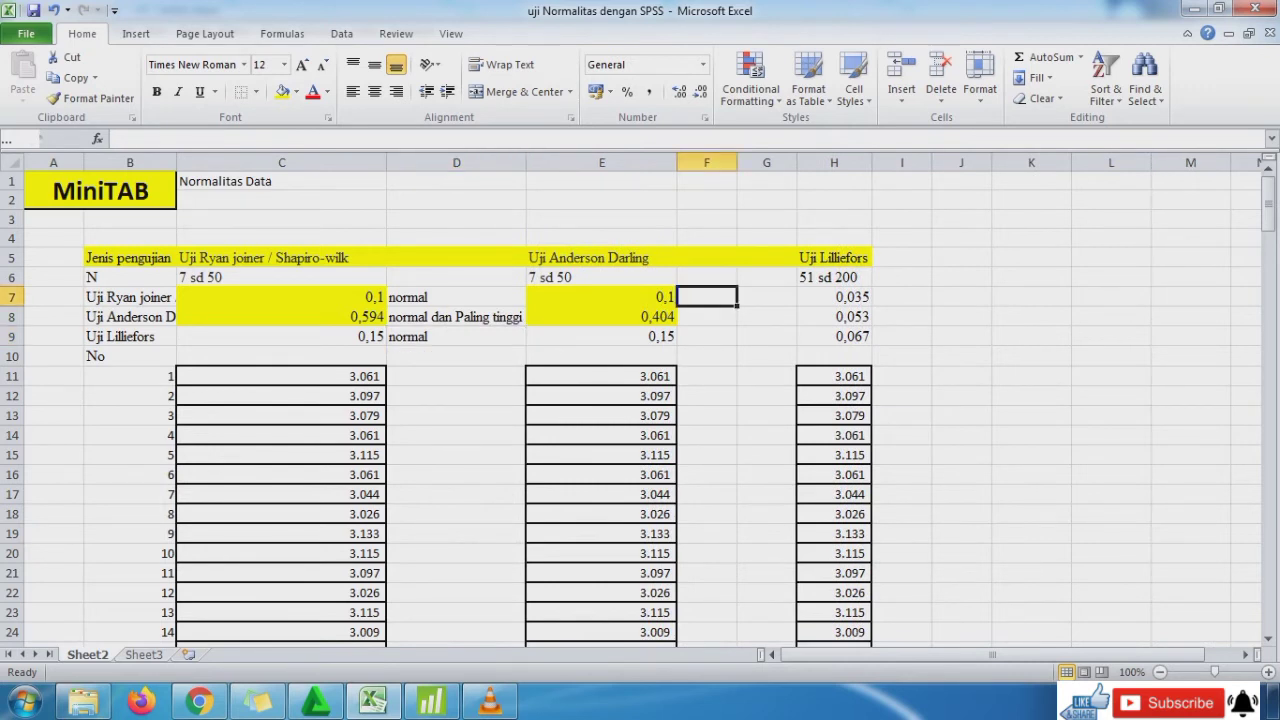
{"action": "type", "text": "normal"}
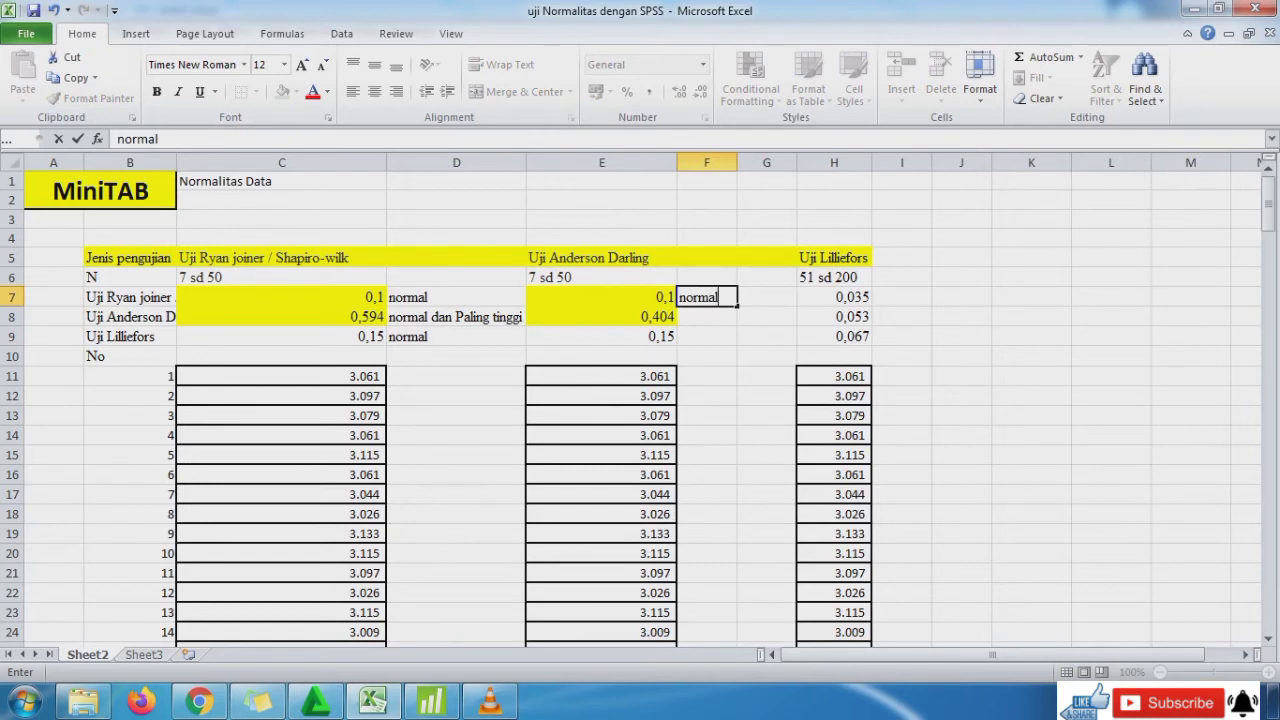
{"action": "key", "text": "Return"}
{"action": "type", "text": "="}
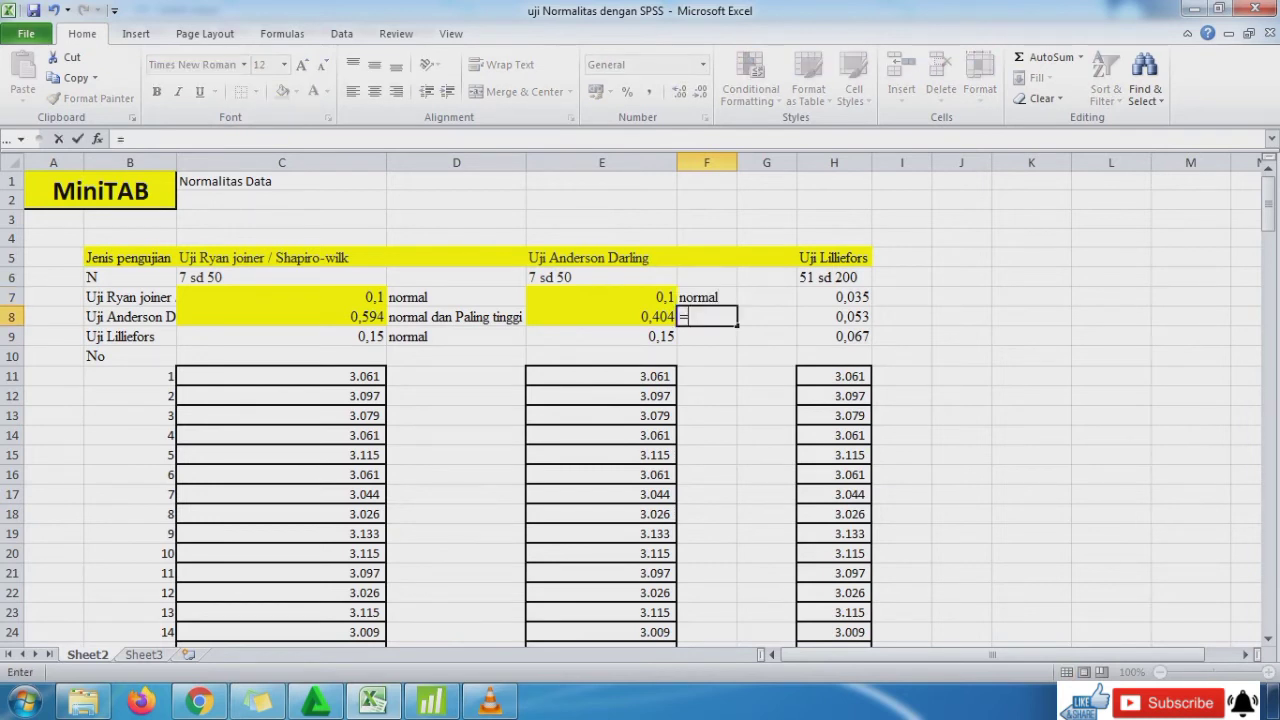
{"action": "key", "text": "Left"}
{"action": "key", "text": "Left"}
{"action": "key", "text": "Return"}
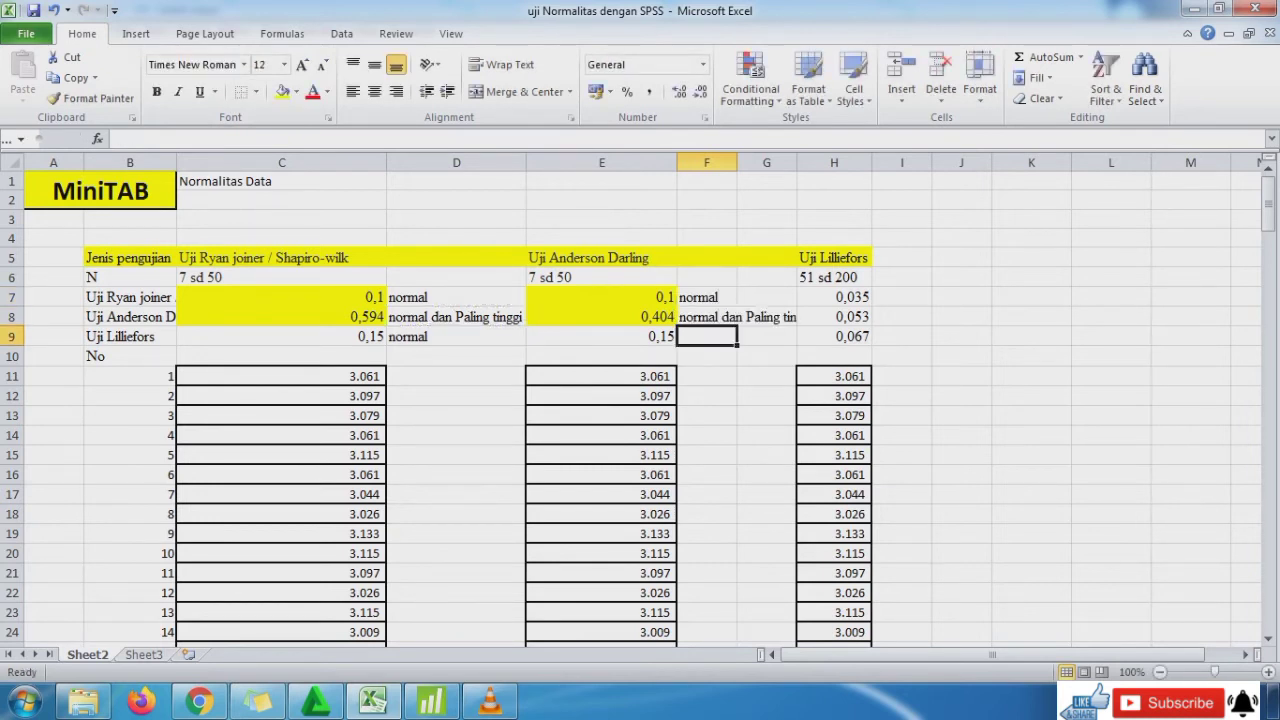
{"action": "type", "text": "normal"}
{"action": "key", "text": "Right"}
Enter conclusions beside the third data set's results: tidak normal in I7, normal in I8 and normal dan paling tinggi in I9
{"action": "key", "text": "Right"}
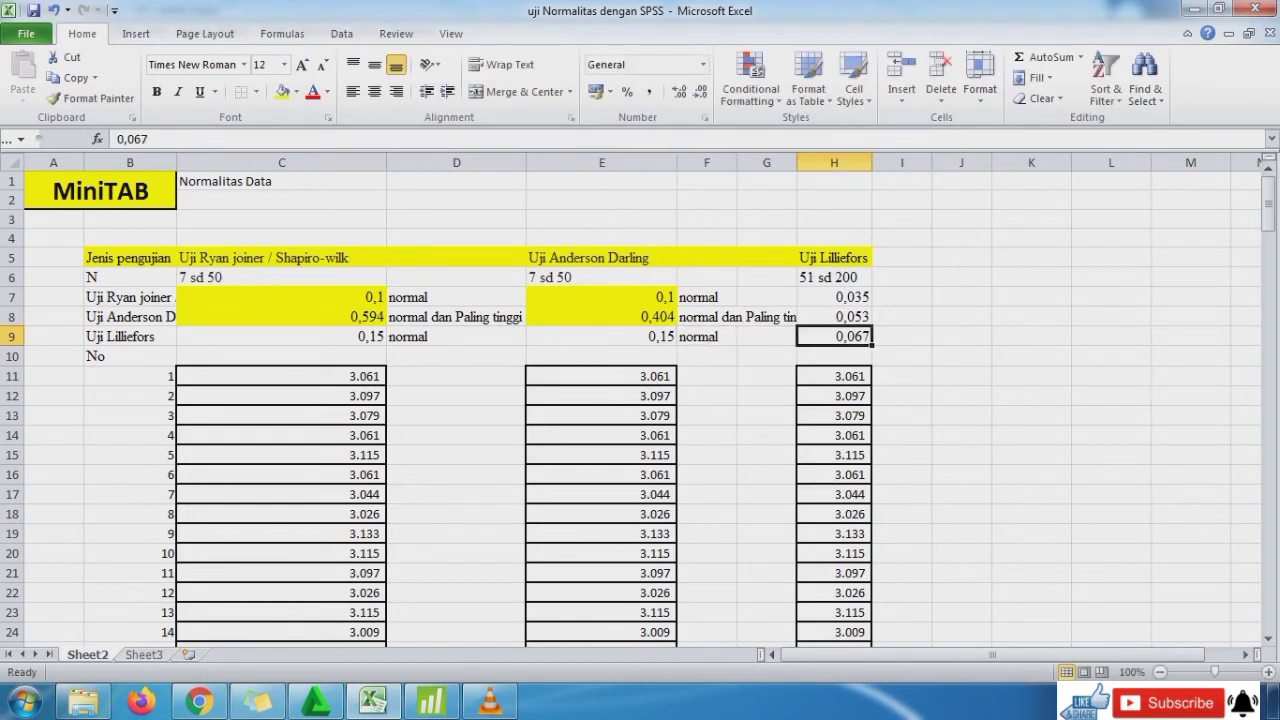
{"action": "key", "text": "Up"}
{"action": "key", "text": "Right"}
{"action": "key", "text": "Up"}
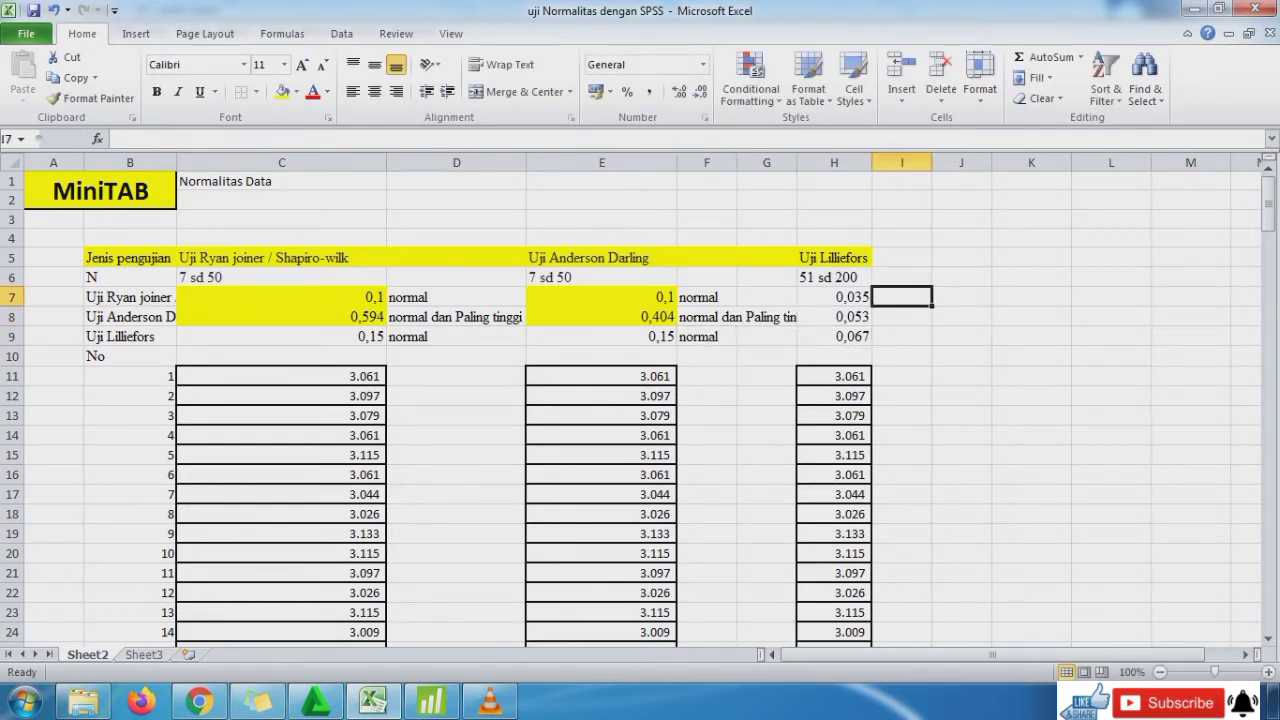
{"action": "type", "text": "tidak"}
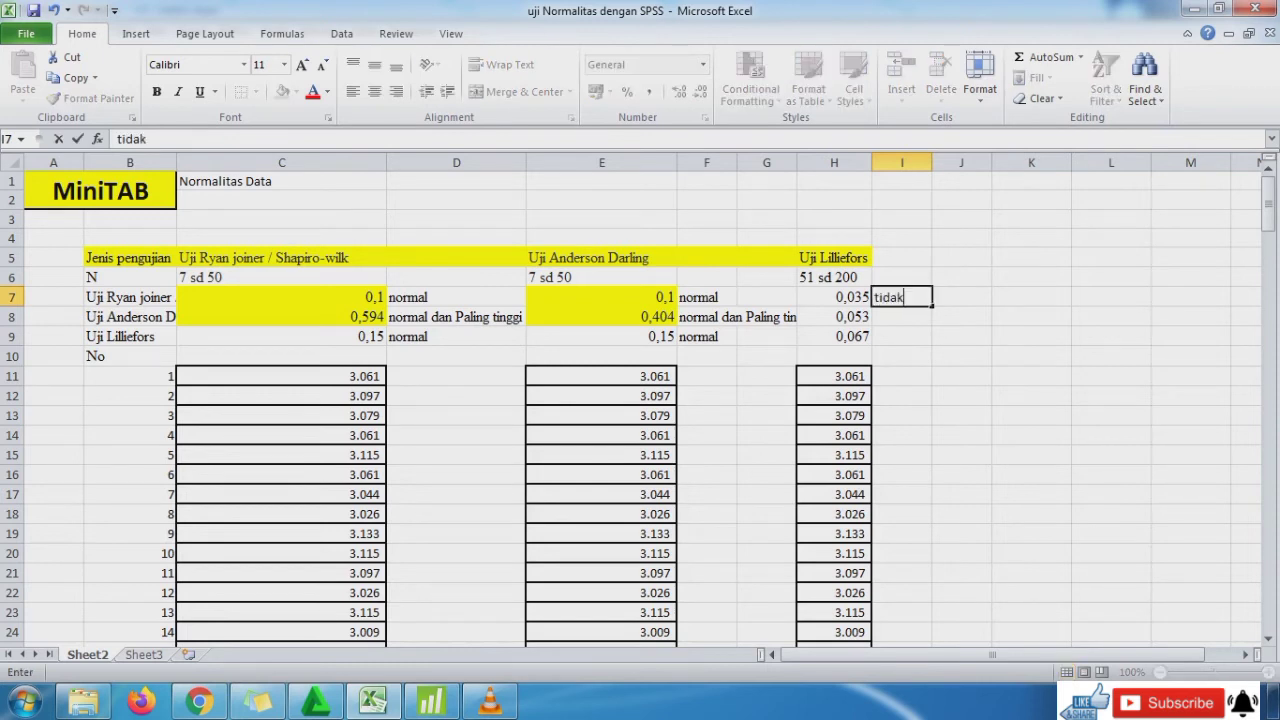
{"action": "type", "text": " normal"}
{"action": "key", "text": "Return"}
{"action": "type", "text": "normal"}
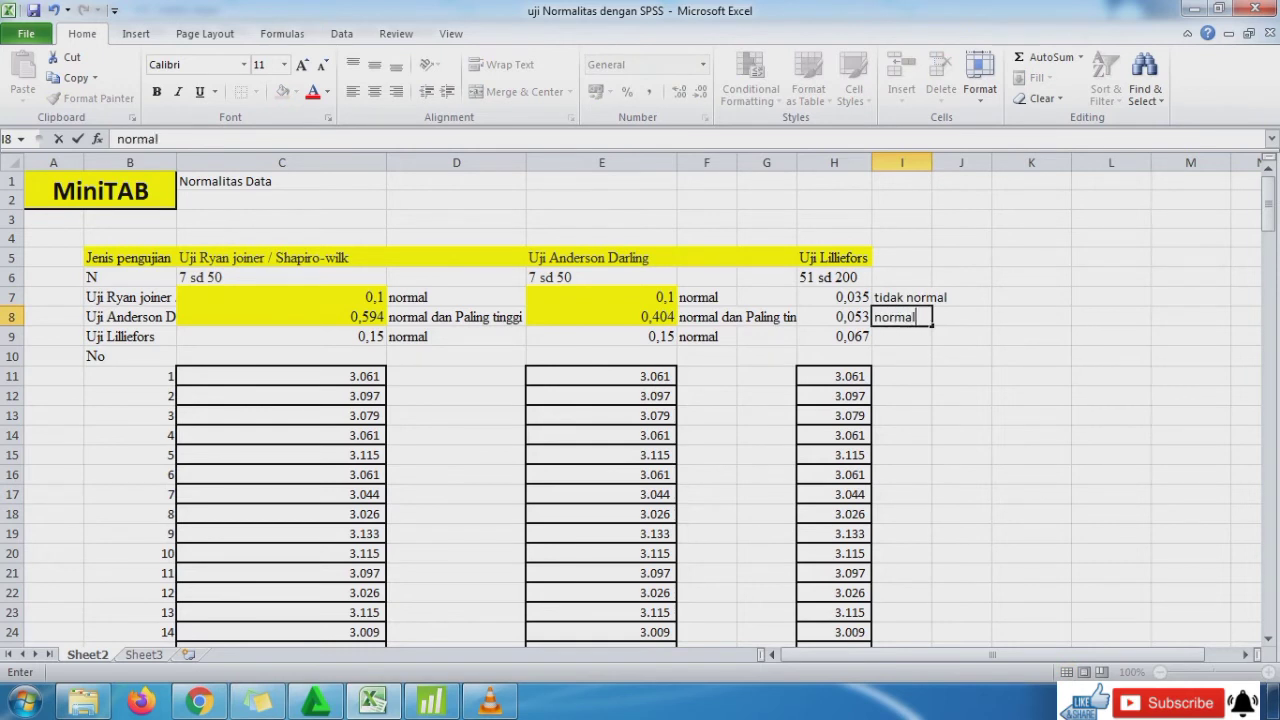
{"action": "key", "text": "Return"}
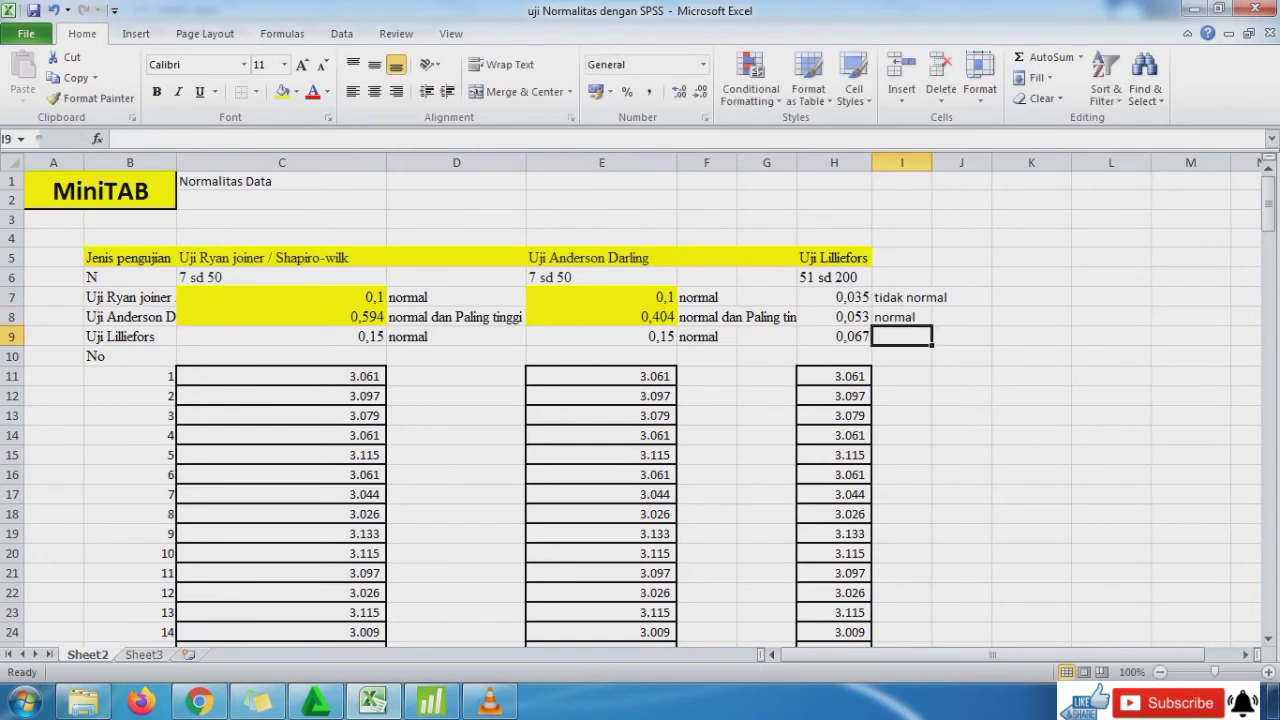
{"action": "type", "text": "nor"}
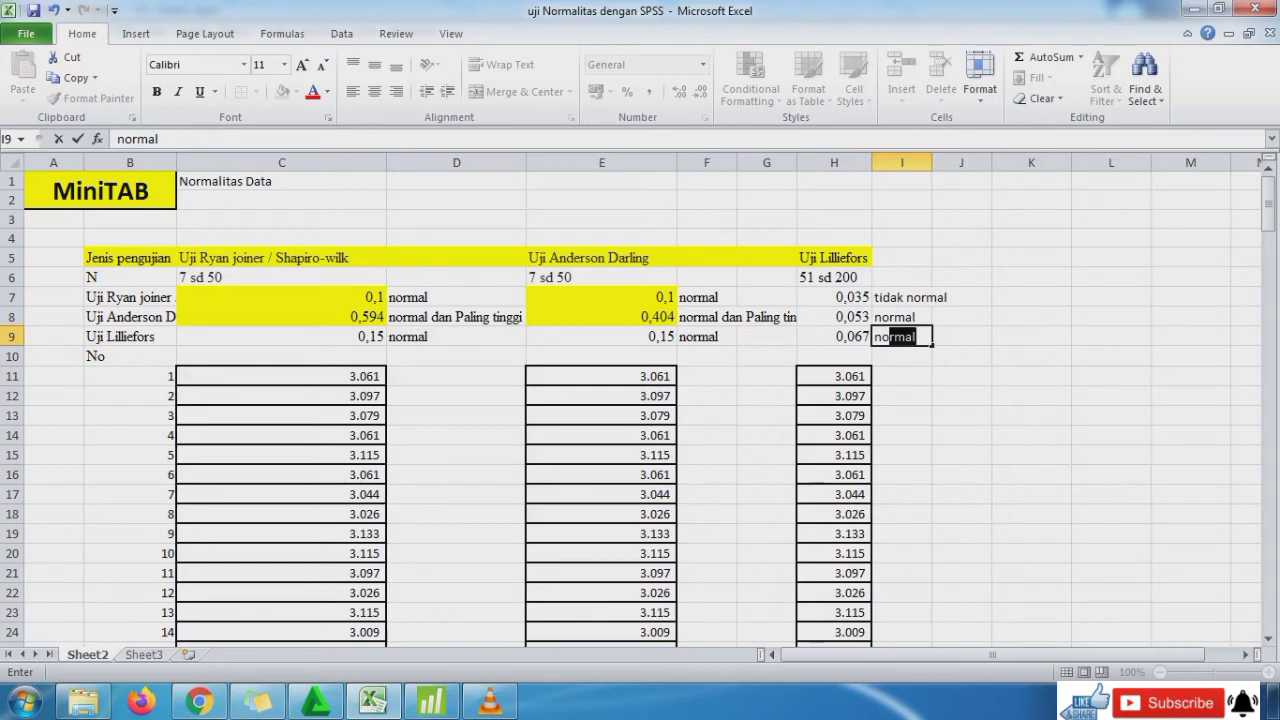
{"action": "type", "text": "m"}
{"action": "key", "text": "BackSpace"}
{"action": "type", "text": "rmal dan pa"}
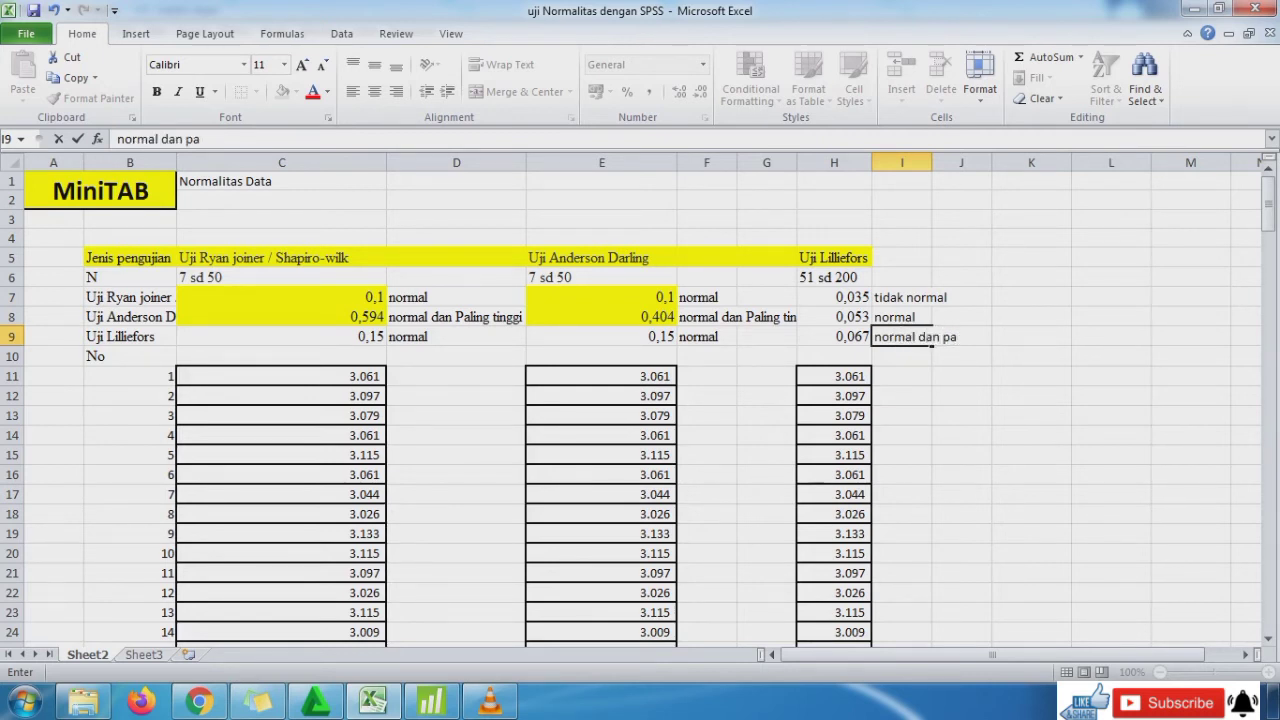
{"action": "type", "text": "ling tinggi"}
{"action": "key", "text": "Return"}
Highlight the third data set's Uji Lilliefors result in H9 with the yellow fill colour
{"action": "key", "text": "Up"}
{"action": "key", "text": "Left"}
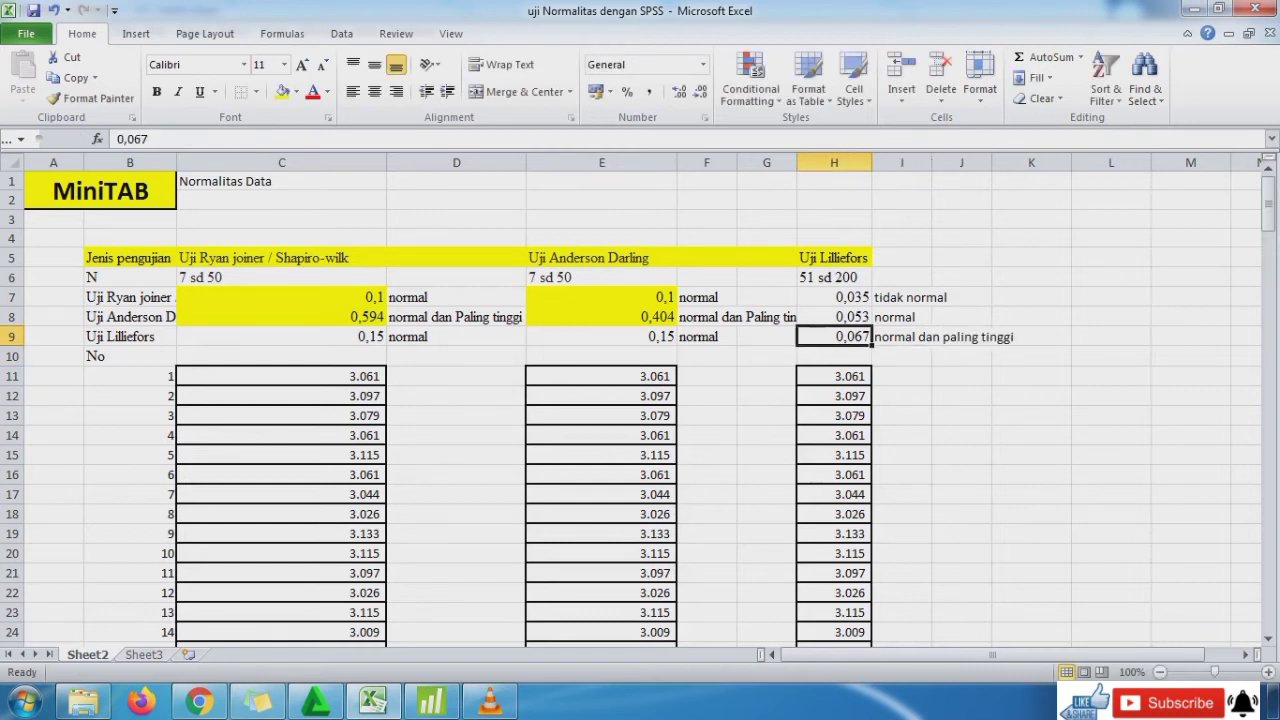
{"action": "left_click", "coordinate": [283, 91]}
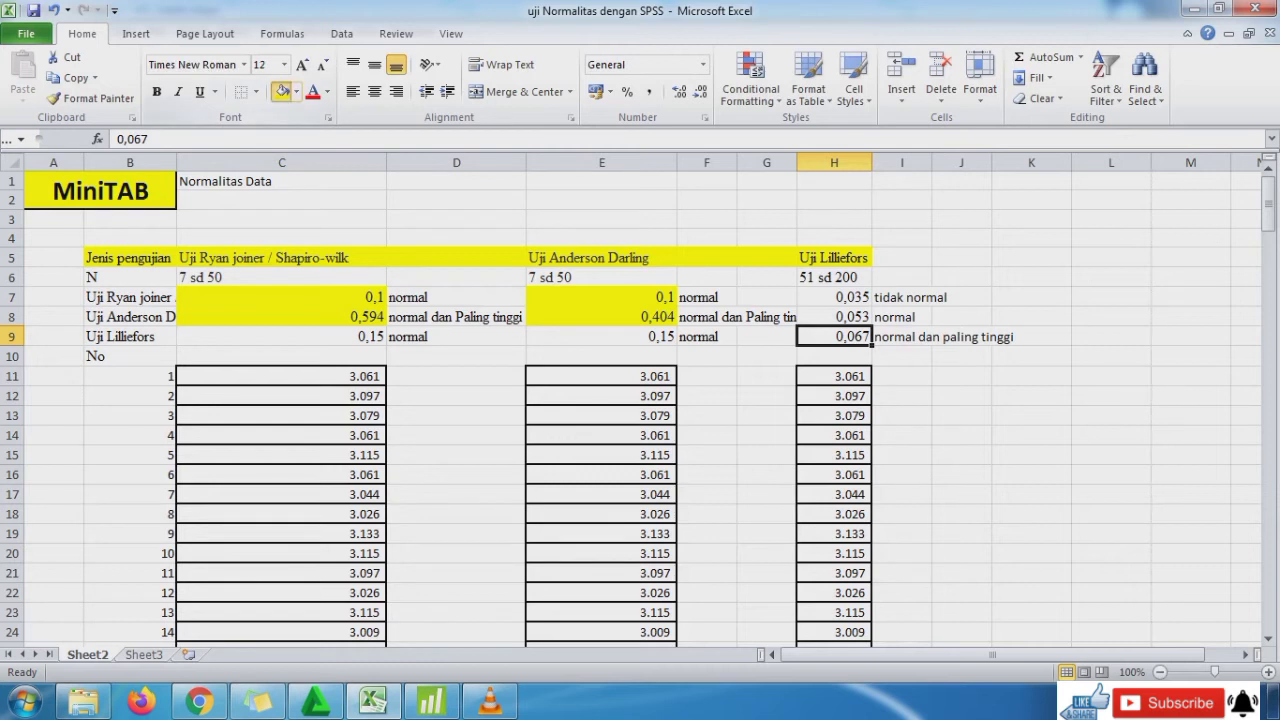
{"action": "left_click", "coordinate": [707, 377]}
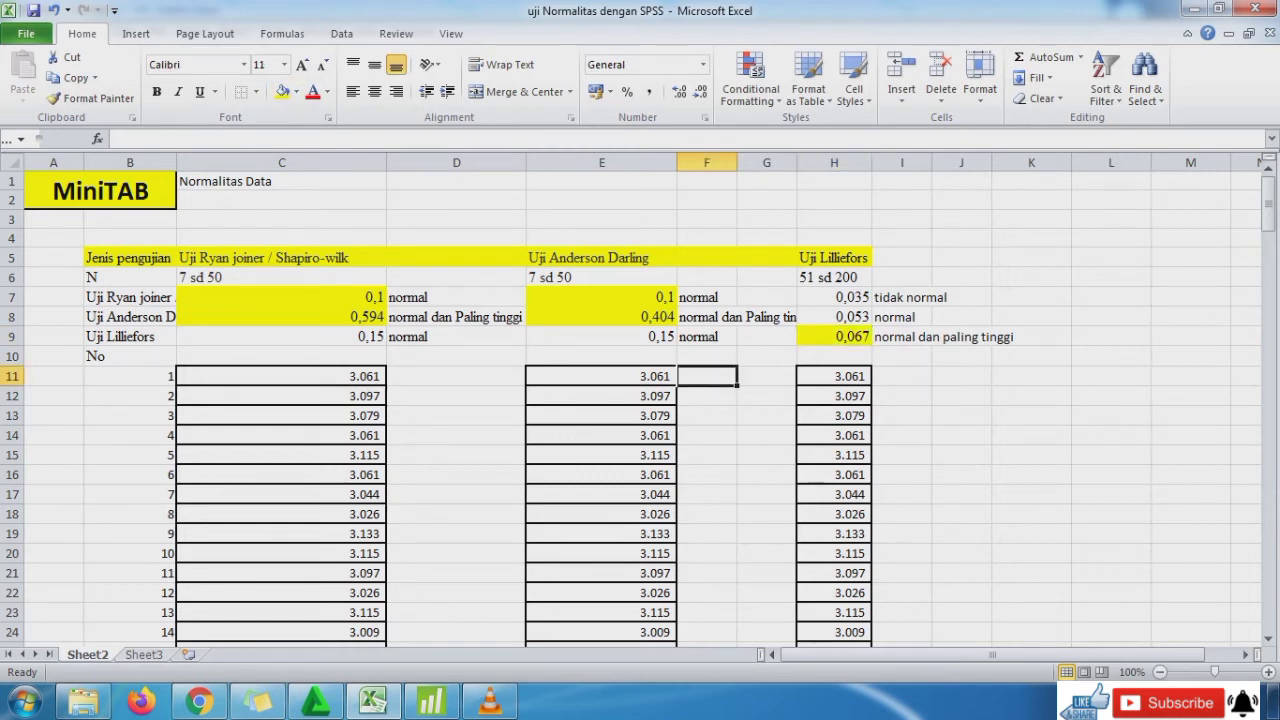
Try inserting a blank column before column C and undo the insertion
{"action": "left_click", "coordinate": [281, 238]}
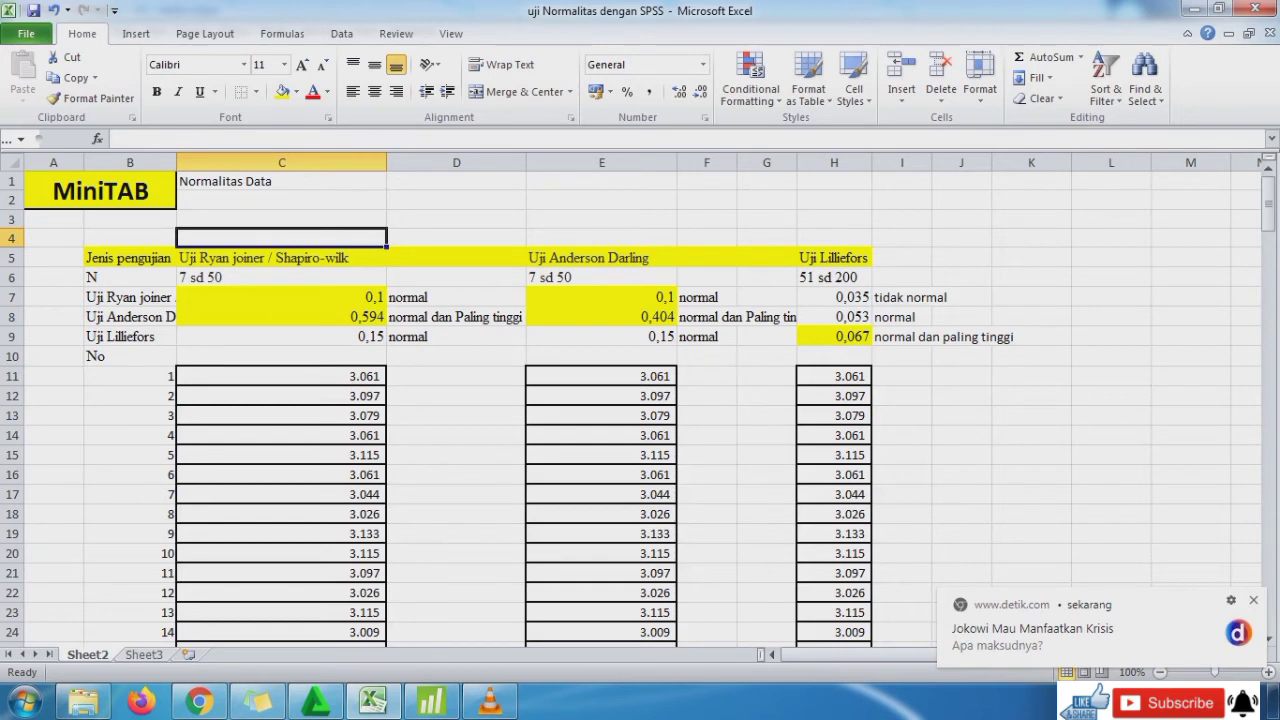
{"action": "left_click", "coordinate": [322, 162]}
{"action": "right_click", "coordinate": [322, 164]}
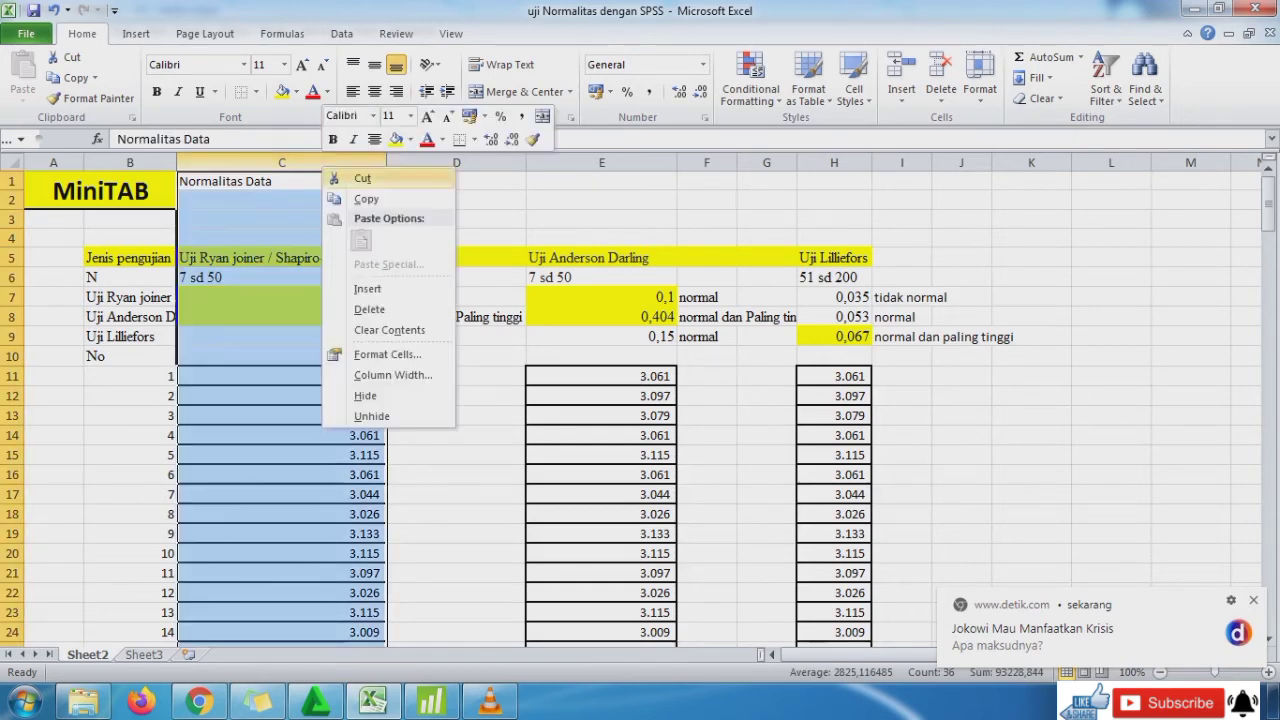
{"action": "left_click", "coordinate": [367, 289]}
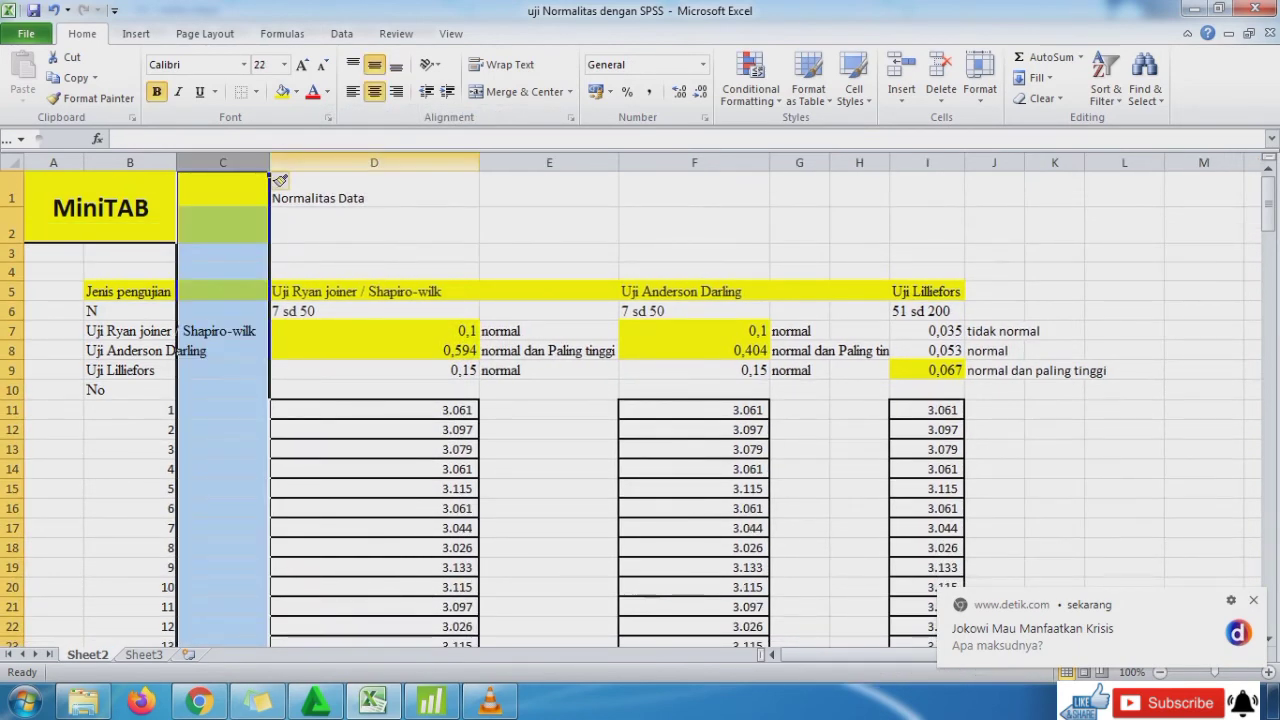
{"action": "key", "text": "ctrl+z"}
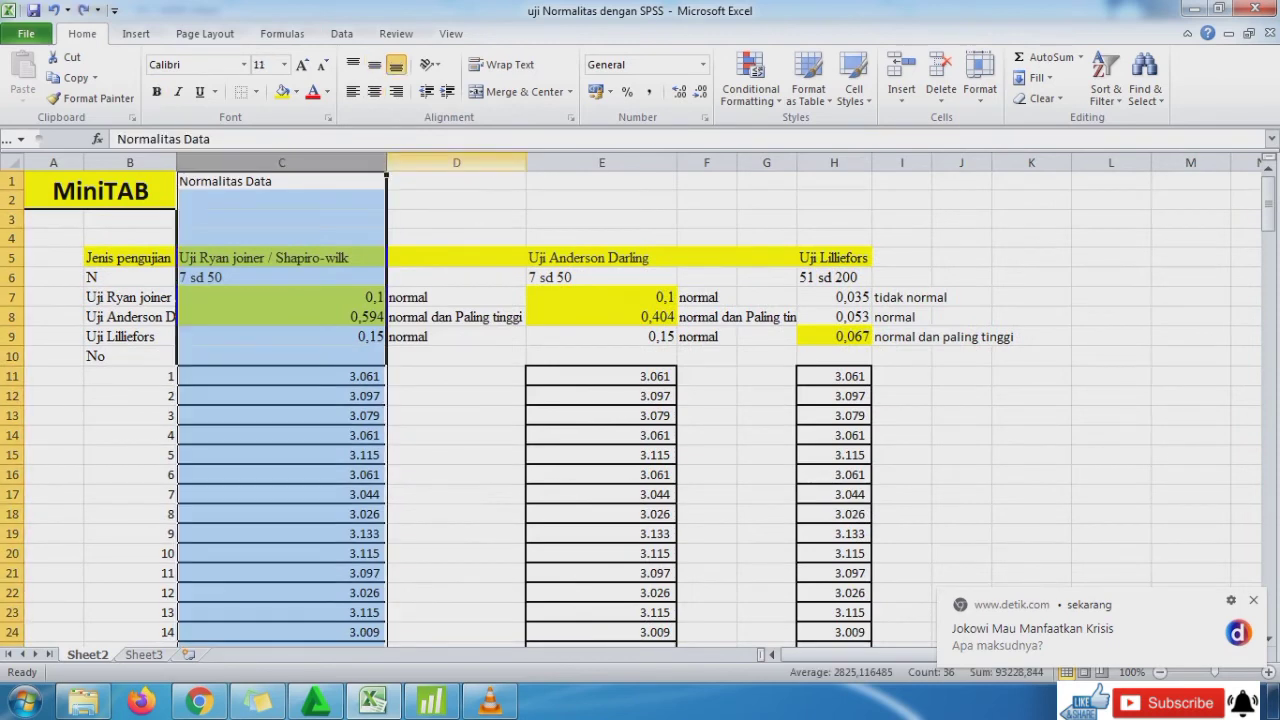
Insert two blank columns between the test names in column B and the first data set's column
{"action": "right_click", "coordinate": [328, 163]}
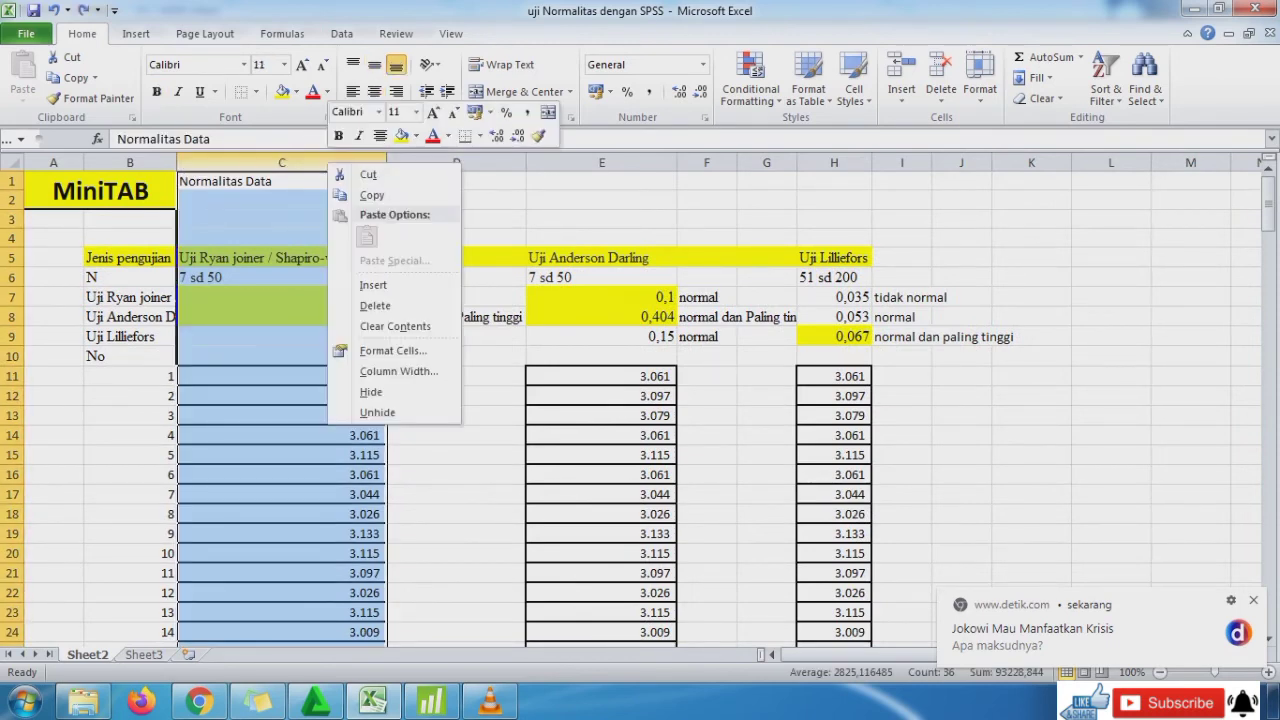
{"action": "left_click", "coordinate": [368, 283]}
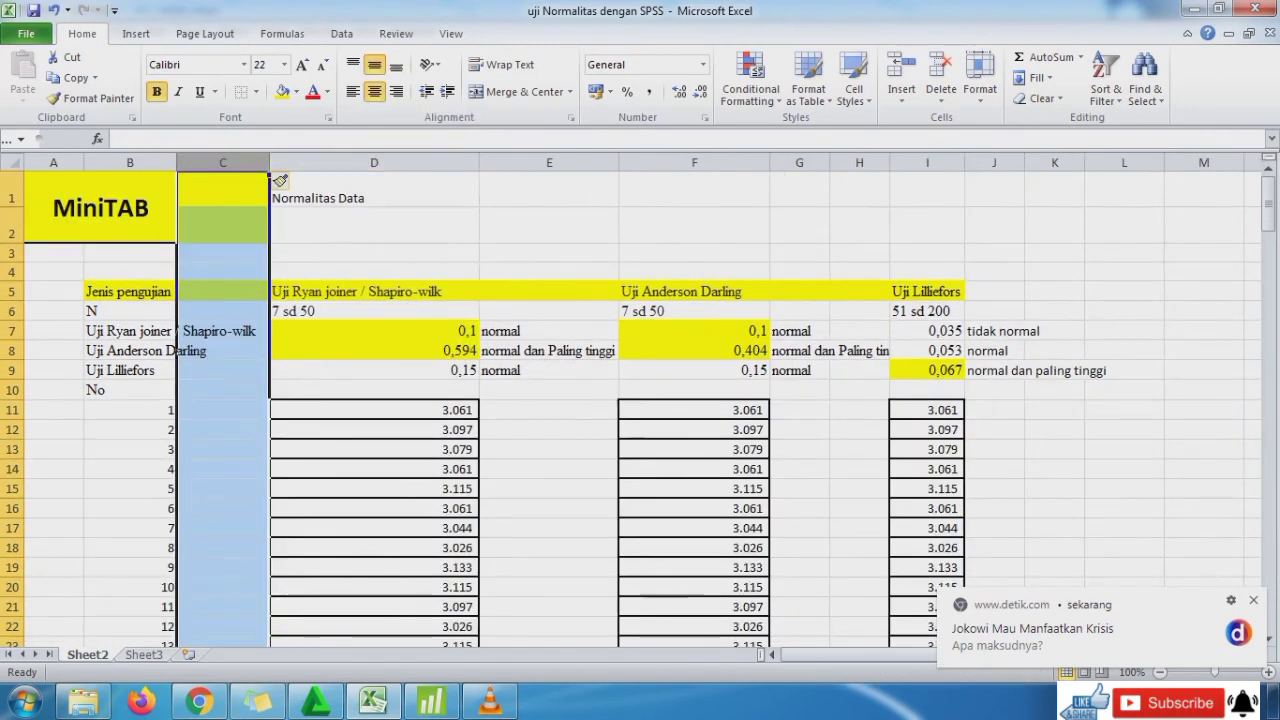
{"action": "left_click", "coordinate": [395, 163]}
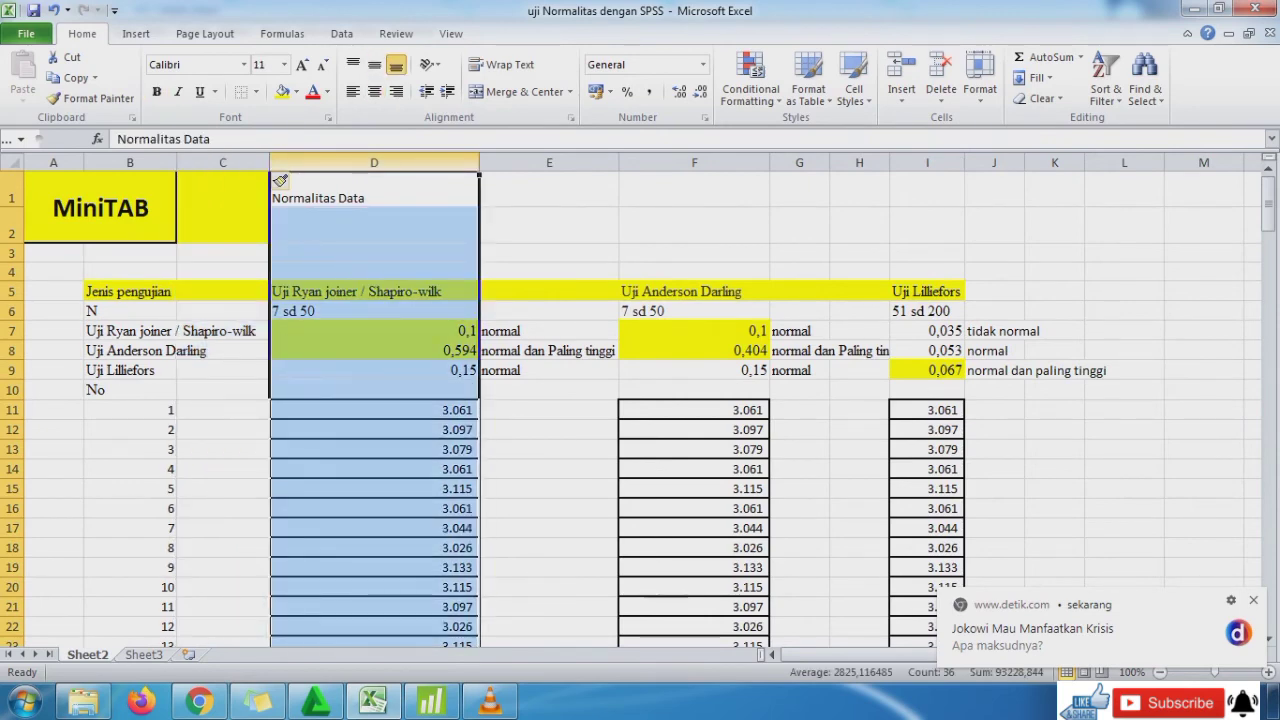
{"action": "right_click", "coordinate": [395, 163]}
{"action": "left_click", "coordinate": [443, 288]}
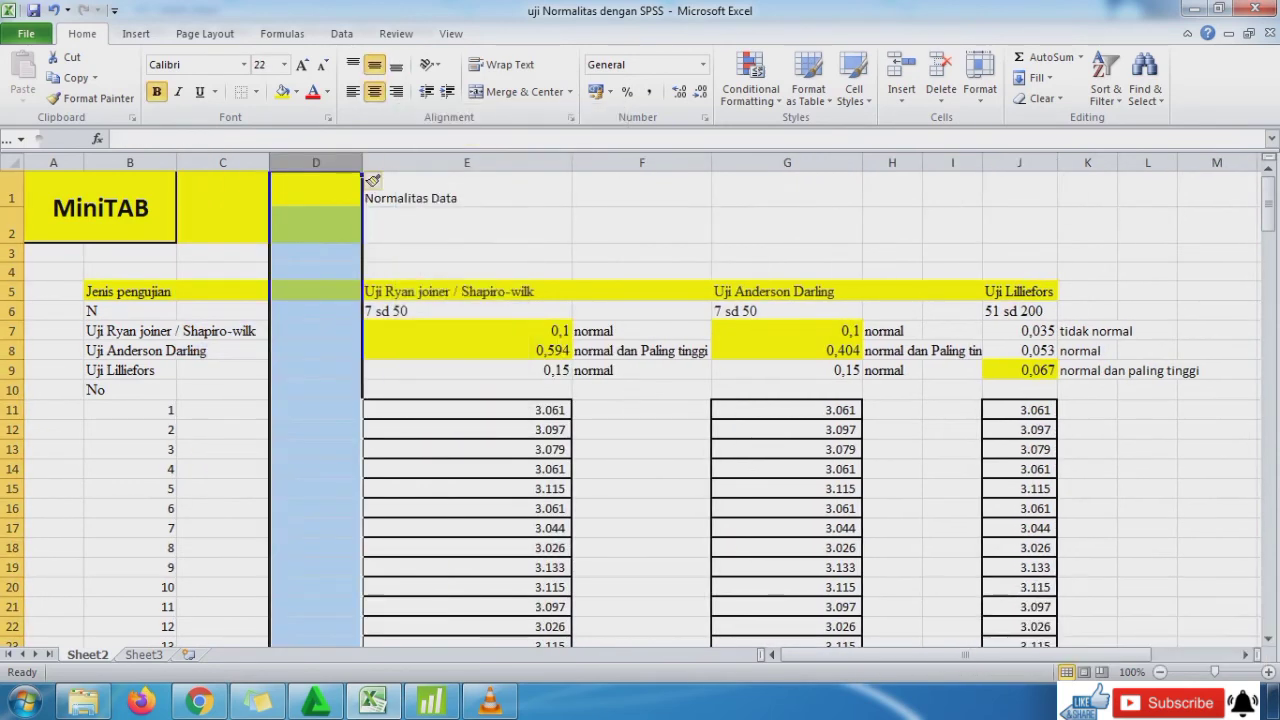
Remove the fill colour from the blank cells C1:D2 beside the MiniTAB title
{"action": "left_click_drag", "start_coordinate": [222, 198], "coordinate": [222, 233]}
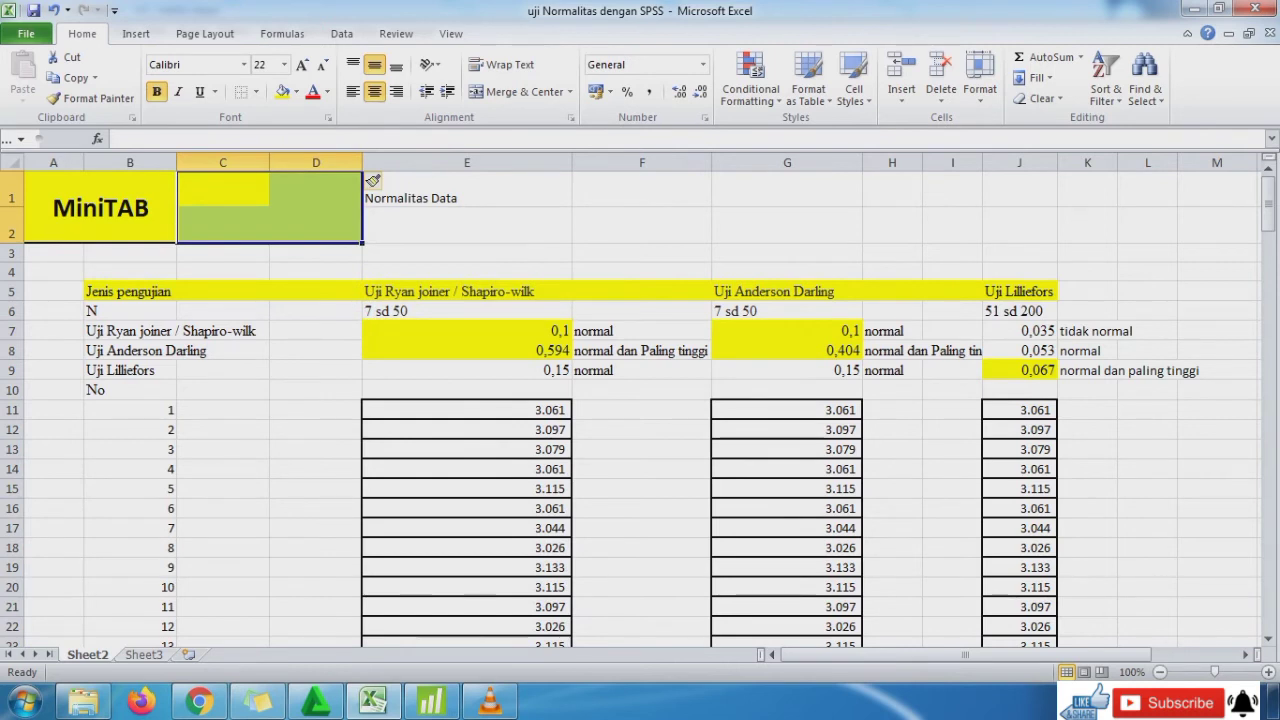
{"action": "left_click", "coordinate": [296, 91]}
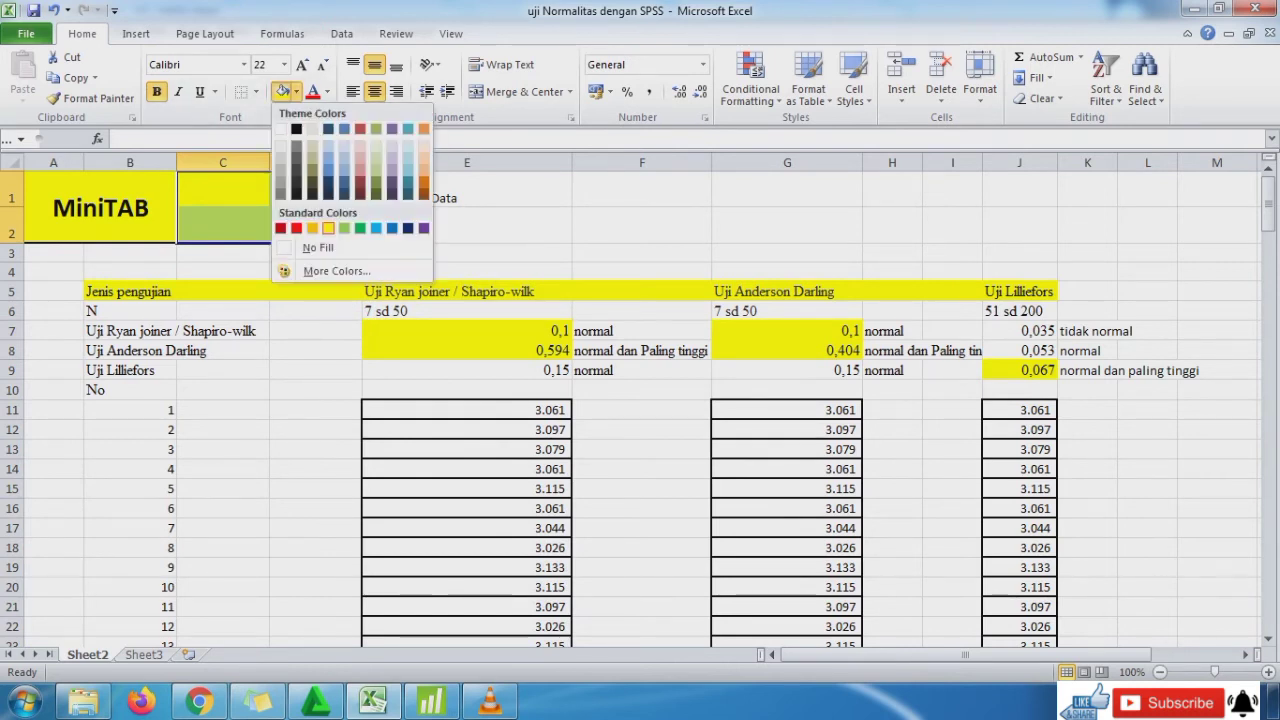
{"action": "left_click", "coordinate": [318, 248]}
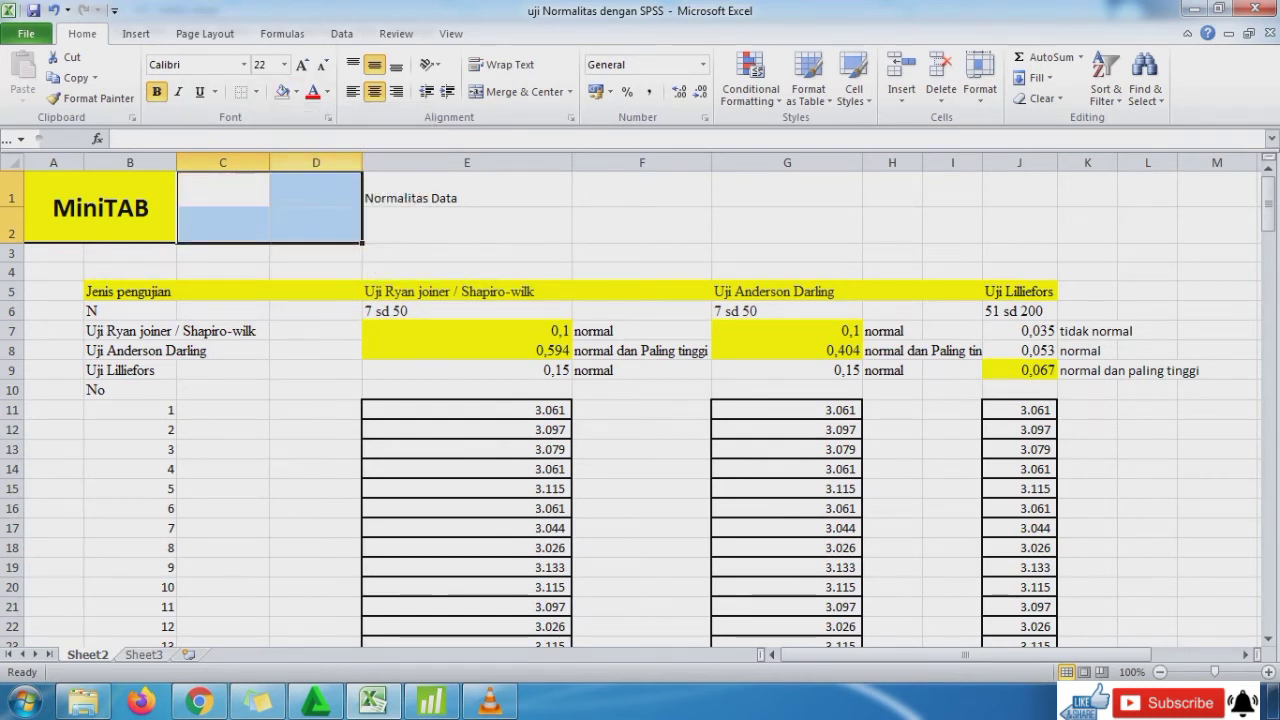
Insert a third blank column before column D, ahead of the first data set
{"action": "left_click", "coordinate": [300, 162]}
{"action": "right_click", "coordinate": [300, 162]}
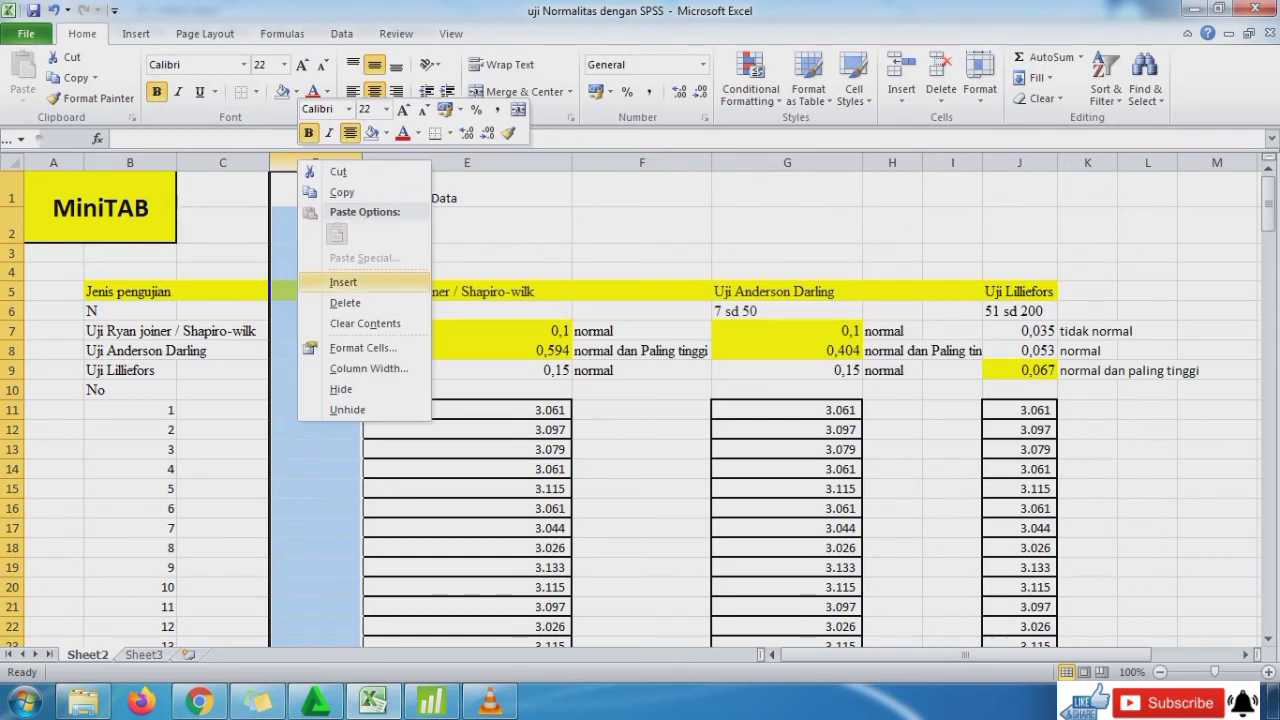
{"action": "left_click", "coordinate": [343, 282]}
{"action": "left_click", "coordinate": [409, 351]}
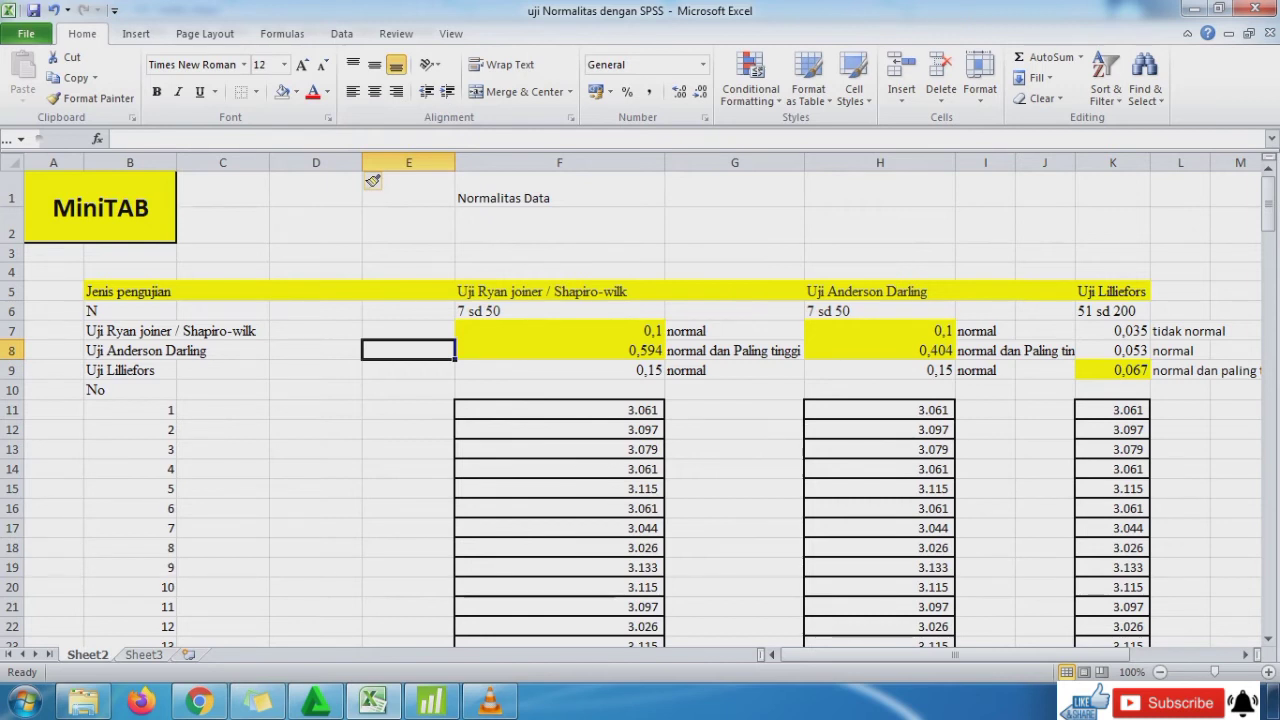
Undo the three column insertions and the fill removal beside the MiniTAB title
{"action": "key", "text": "ctrl+z"}
{"action": "key", "text": "ctrl+z"}
{"action": "key", "text": "ctrl+z"}
{"action": "key", "text": "ctrl+z"}
{"action": "key", "text": "ctrl+z"}
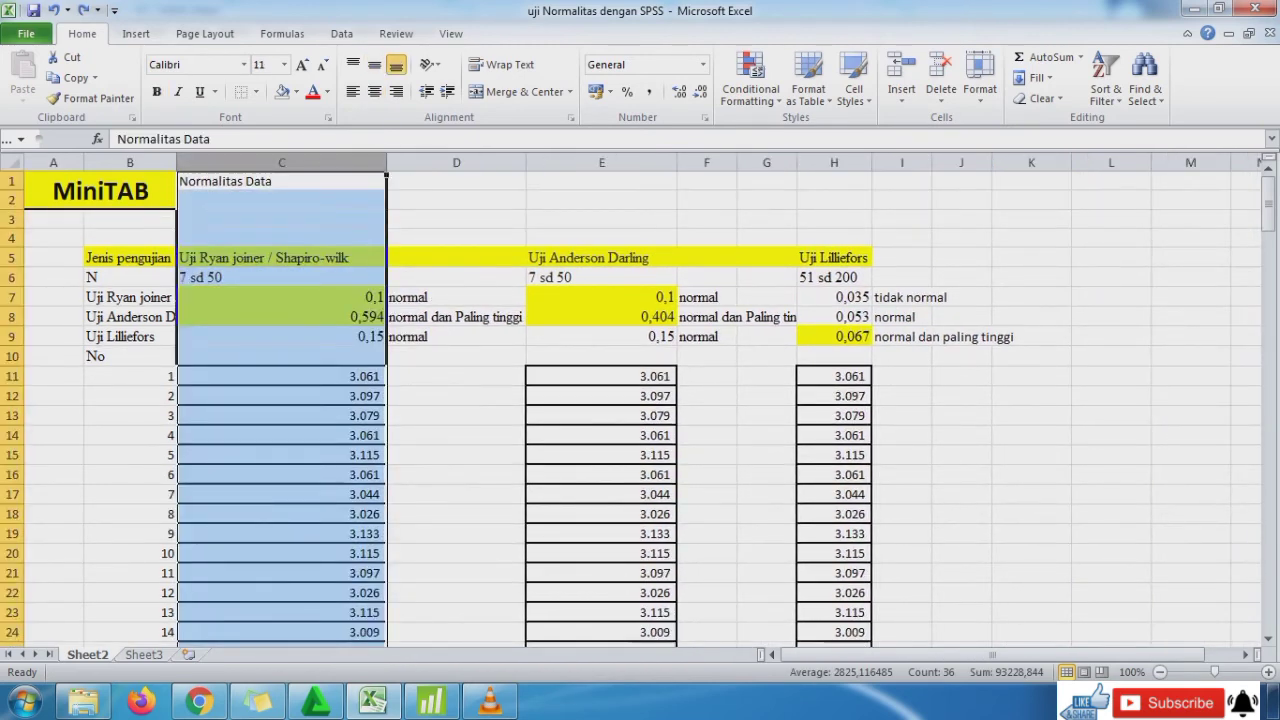
{"action": "left_click", "coordinate": [282, 317]}
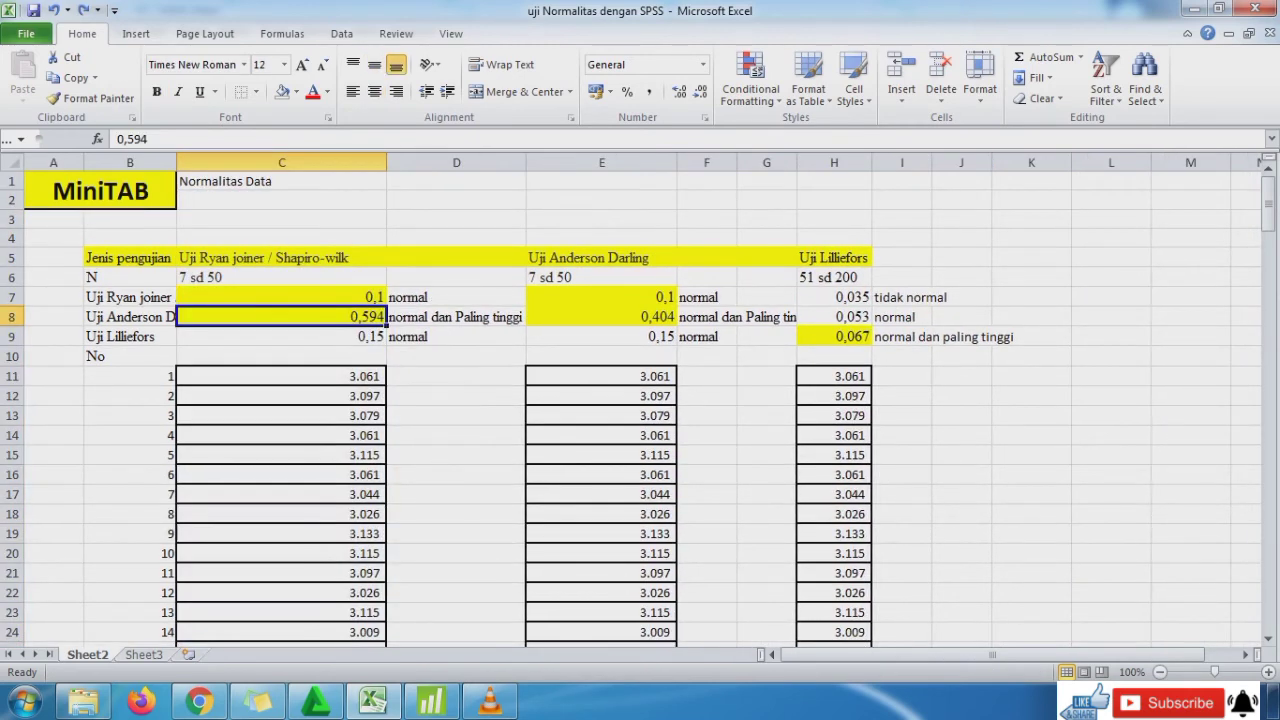
{"action": "left_click", "coordinate": [282, 297]}
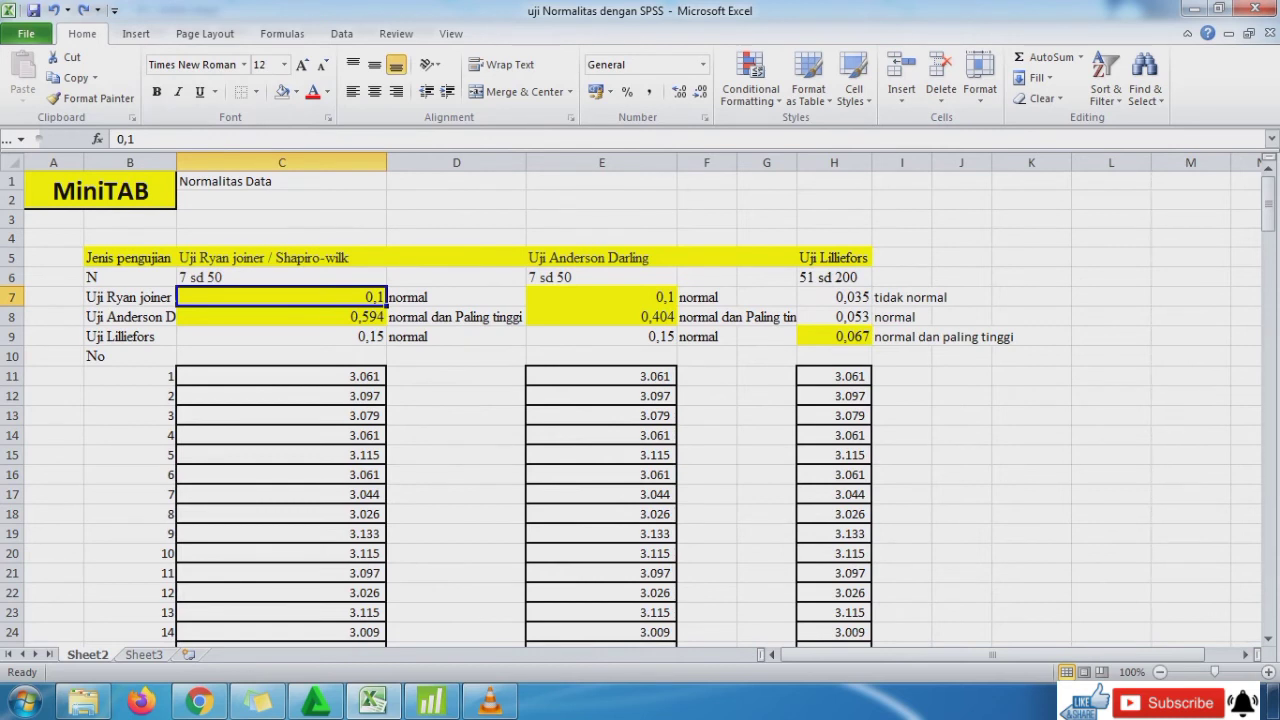
{"action": "left_click", "coordinate": [282, 258]}
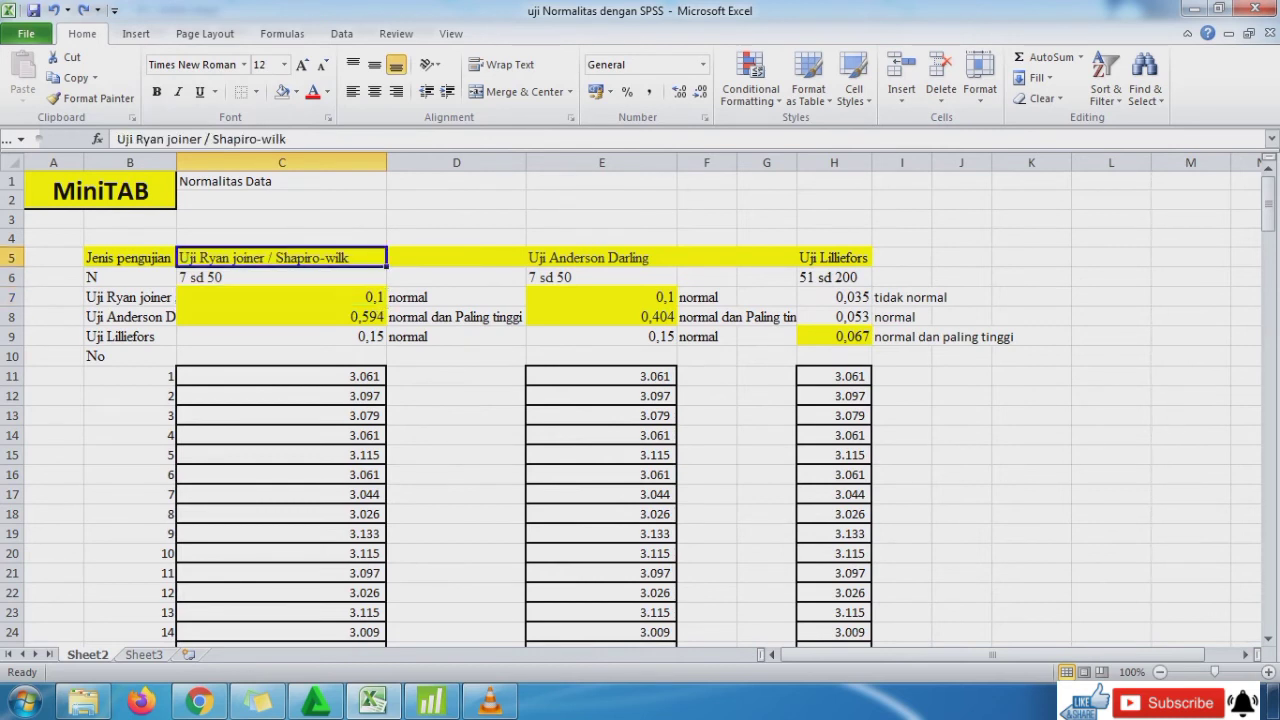
{"action": "left_click", "coordinate": [282, 238]}
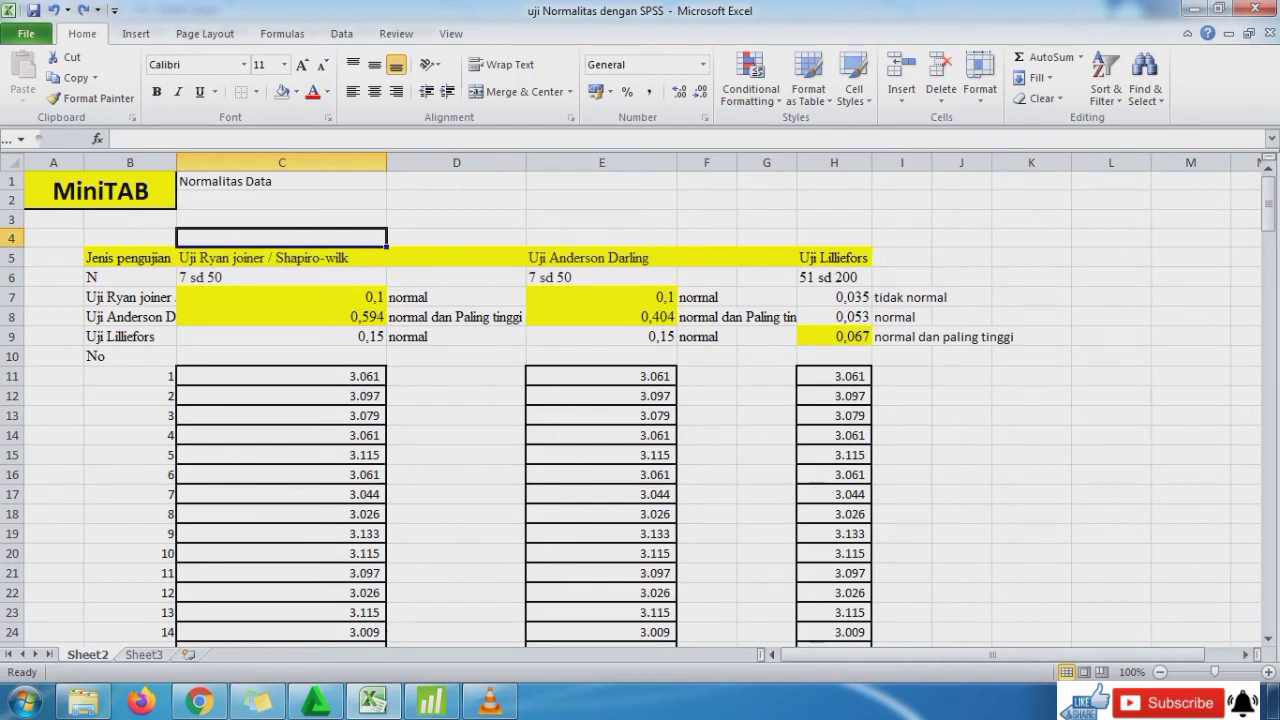
Swap the two test headings in row 5, placing Uji Anderson Darling in C5 and Uji Ryan joiner / Shapiro-wilk in E5
{"action": "left_click", "coordinate": [282, 219]}
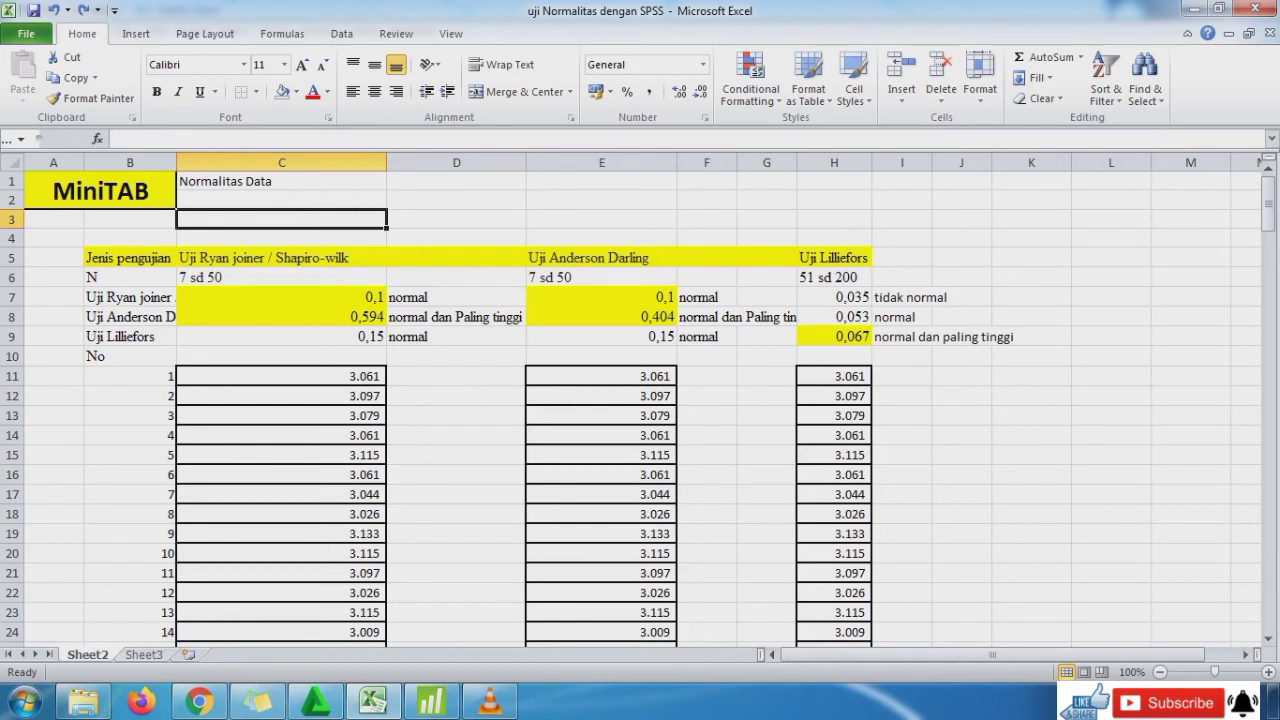
{"action": "left_click", "coordinate": [282, 258]}
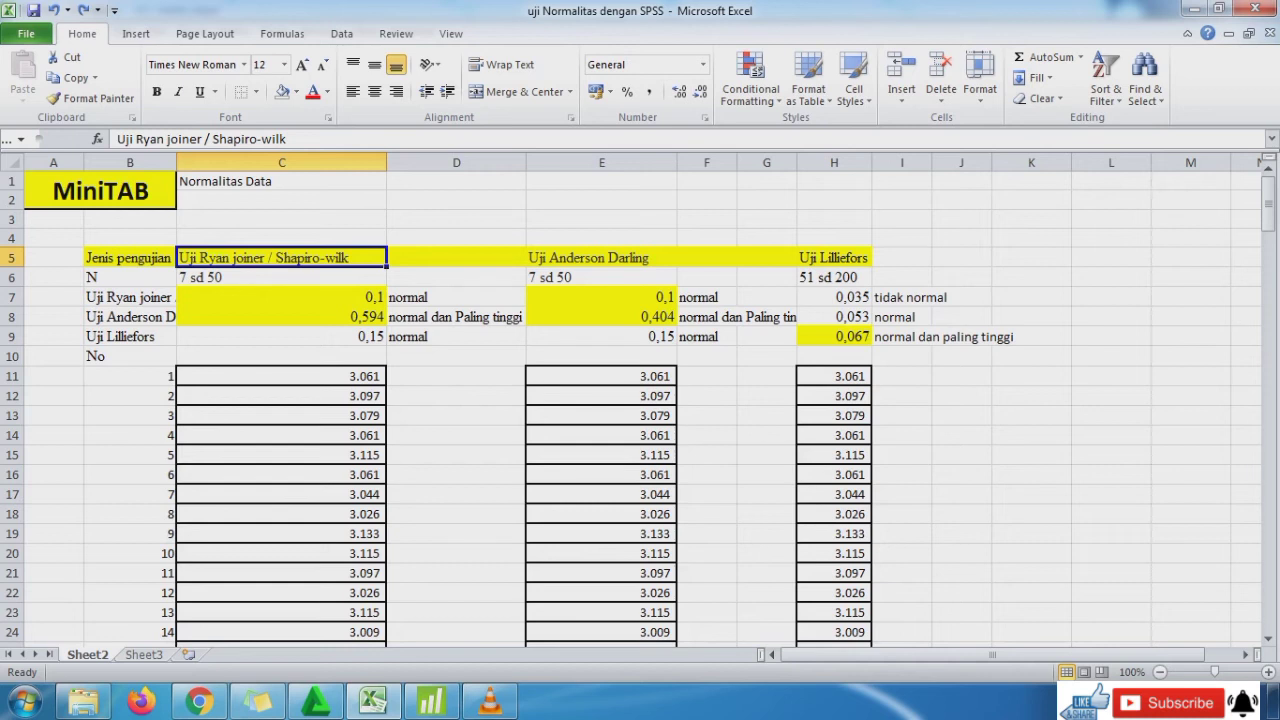
{"action": "left_click_drag", "start_coordinate": [282, 267], "coordinate": [210, 262]}
{"action": "left_click", "coordinate": [590, 259]}
{"action": "left_click", "coordinate": [601, 239]}
{"action": "left_click_drag", "start_coordinate": [678, 240], "coordinate": [678, 258]}
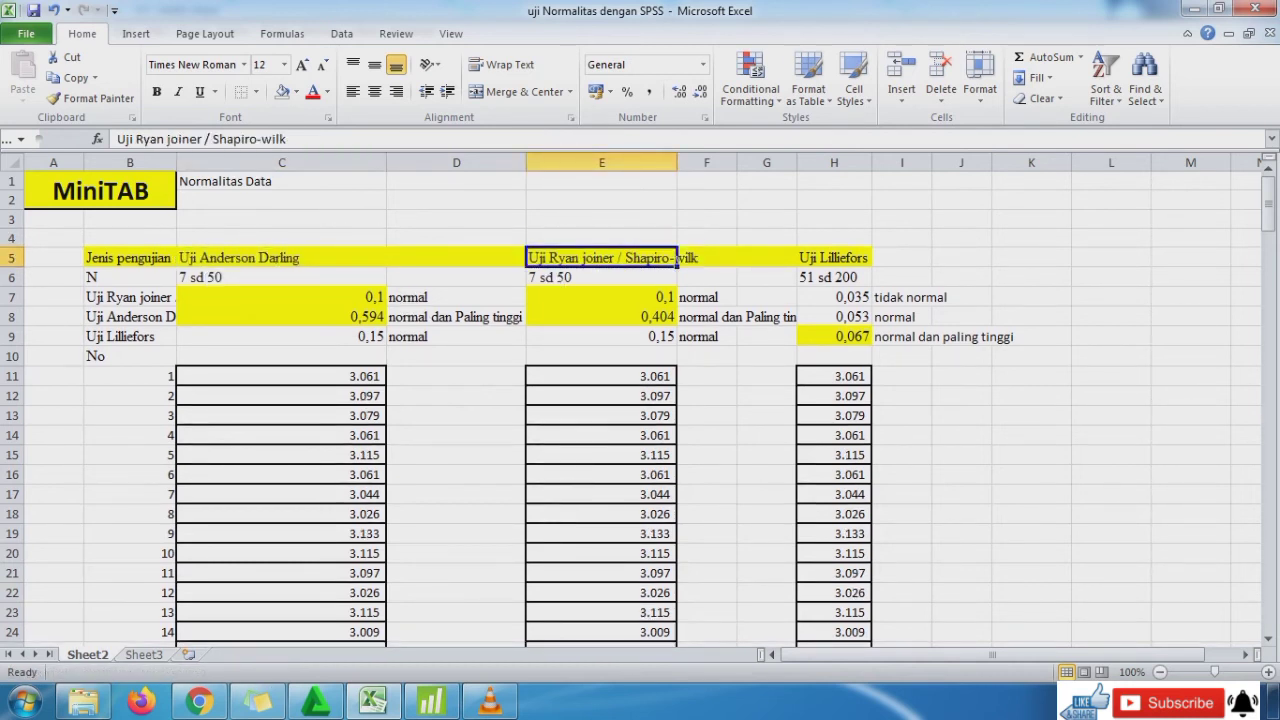
Insert a blank row at row 8, above the Uji Anderson Darling results
{"action": "left_click", "coordinate": [130, 317]}
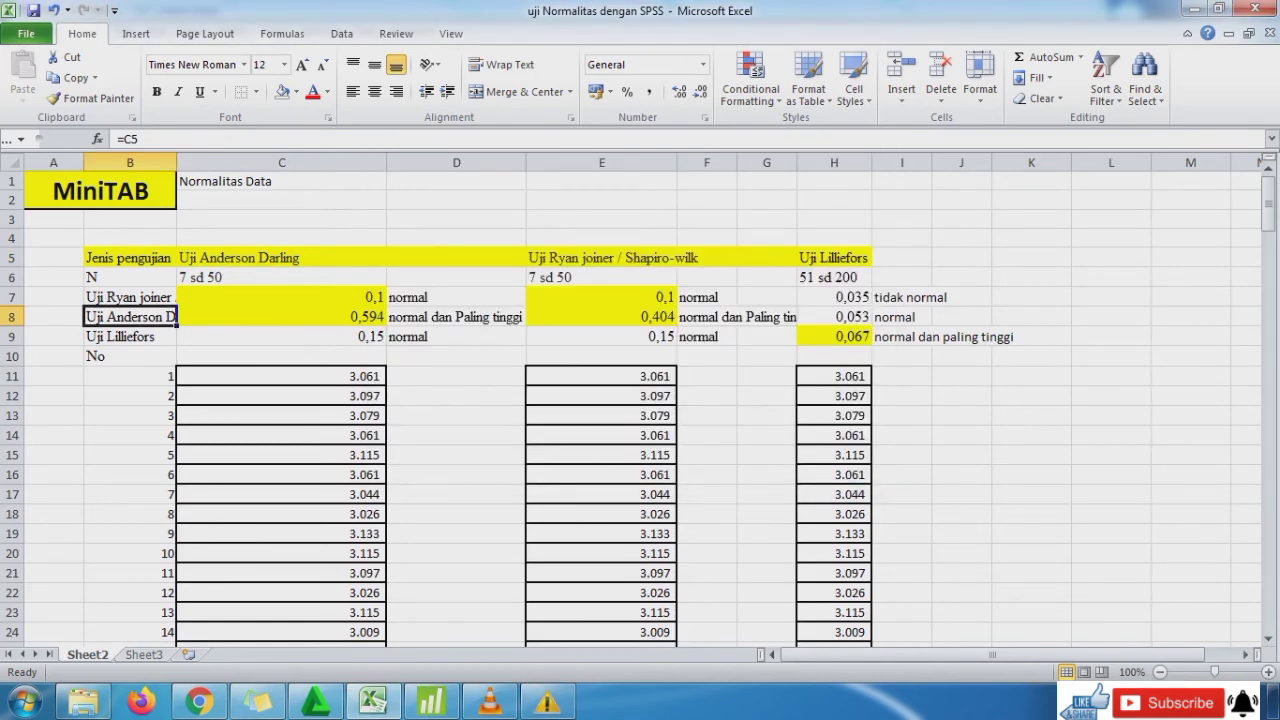
{"action": "left_click", "coordinate": [12, 316]}
{"action": "right_click", "coordinate": [12, 316]}
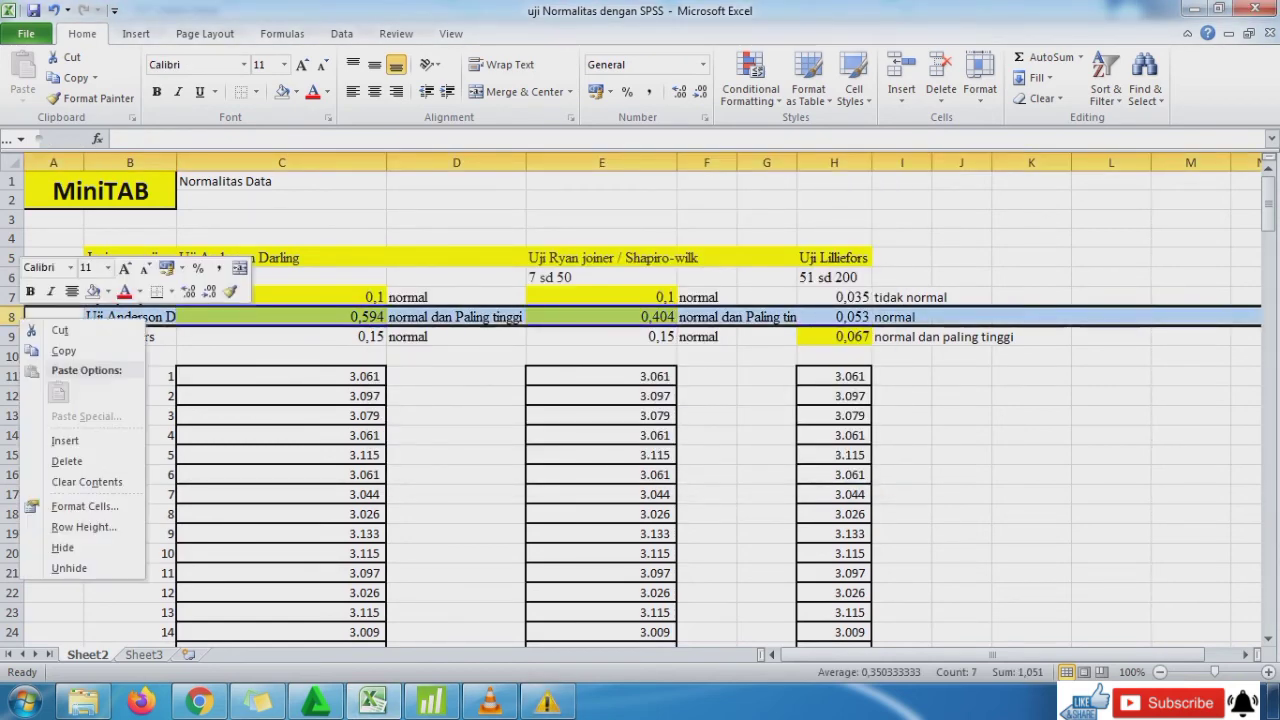
{"action": "left_click", "coordinate": [64, 440]}
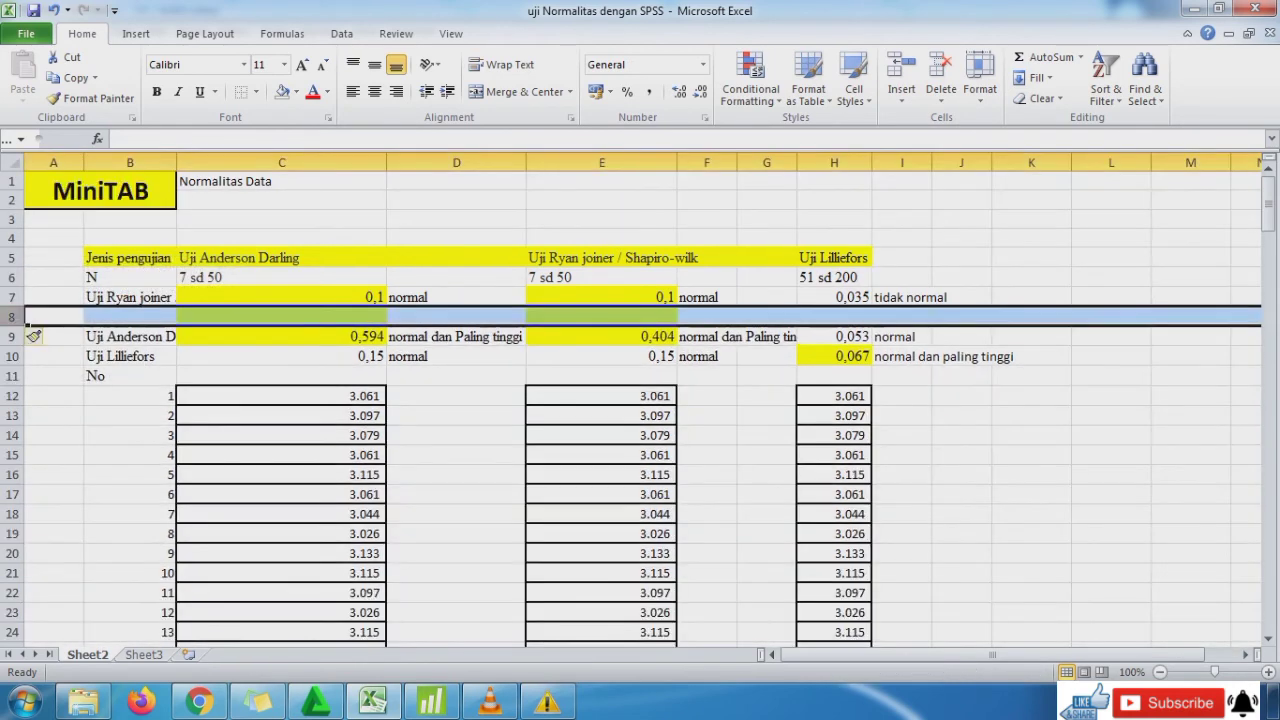
Reorder the results so Anderson Darling is in row 7 and Ryan joiner in row 8, and delete the emptied row 9
{"action": "left_click", "coordinate": [140, 337]}
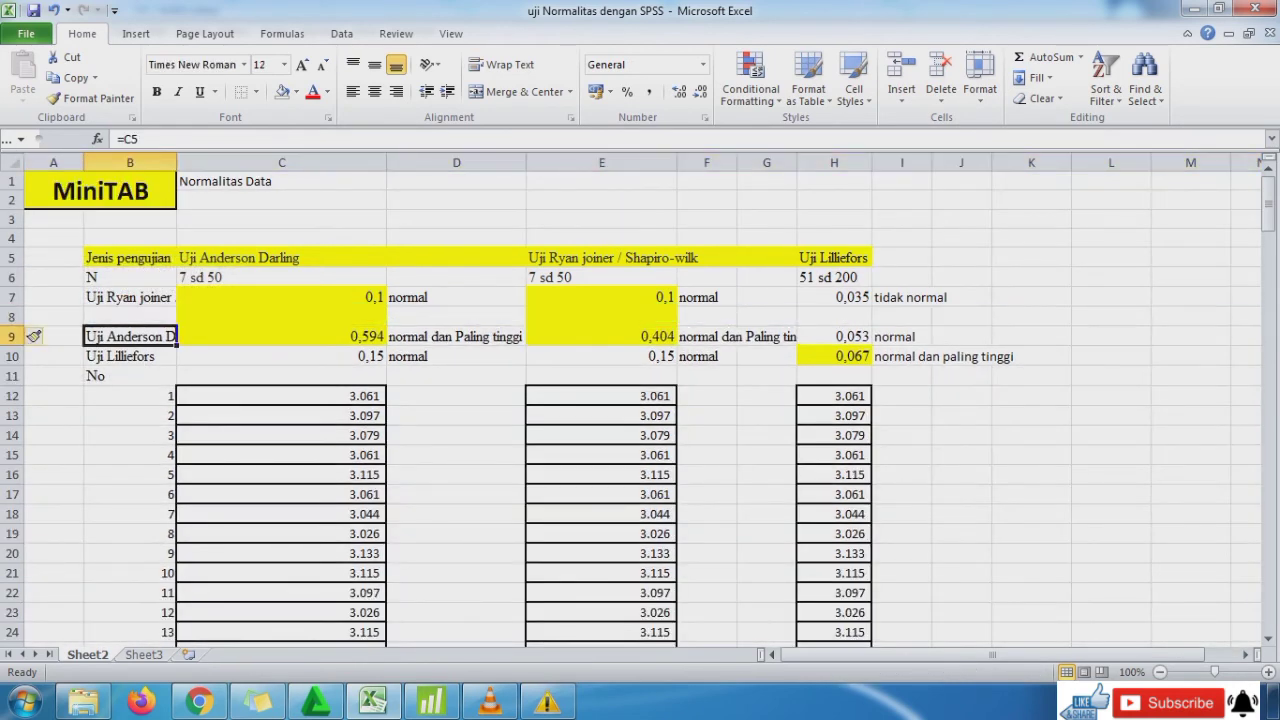
{"action": "left_click_drag", "start_coordinate": [130, 297], "coordinate": [836, 315]}
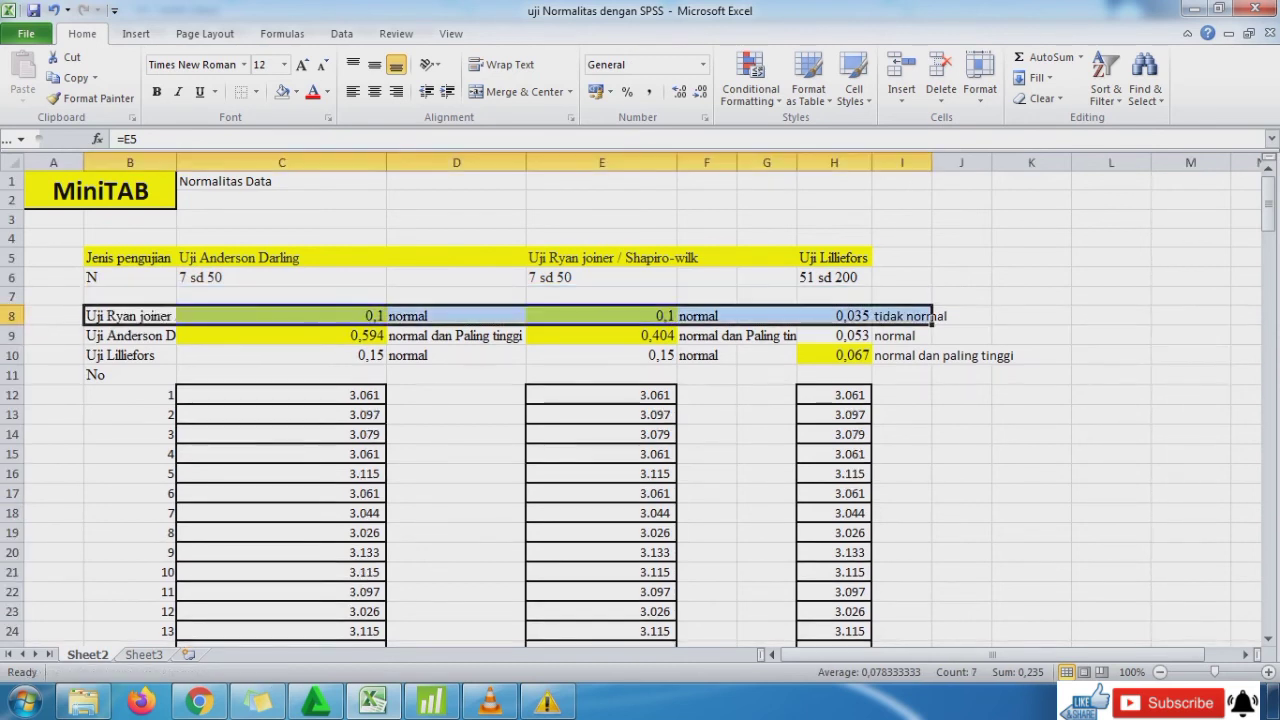
{"action": "left_click", "coordinate": [130, 336]}
{"action": "left_click_drag", "start_coordinate": [130, 336], "coordinate": [838, 288]}
{"action": "left_click", "coordinate": [12, 336]}
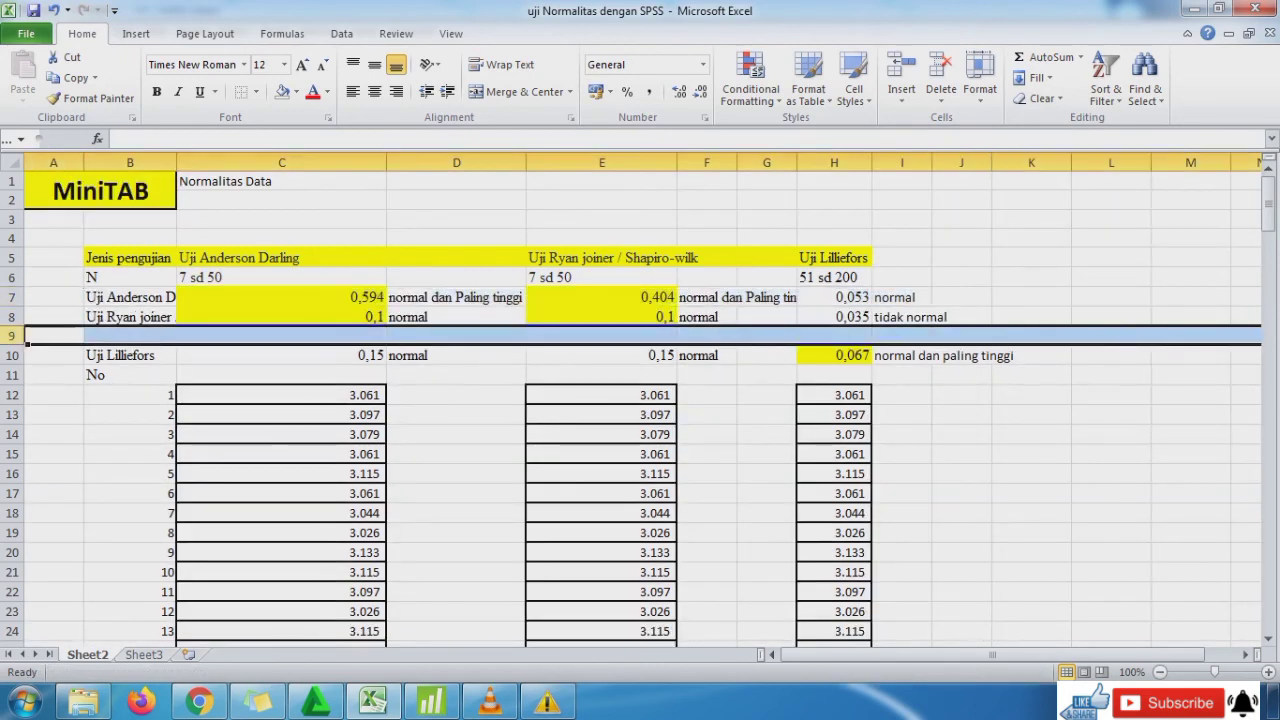
{"action": "left_click", "coordinate": [940, 70]}
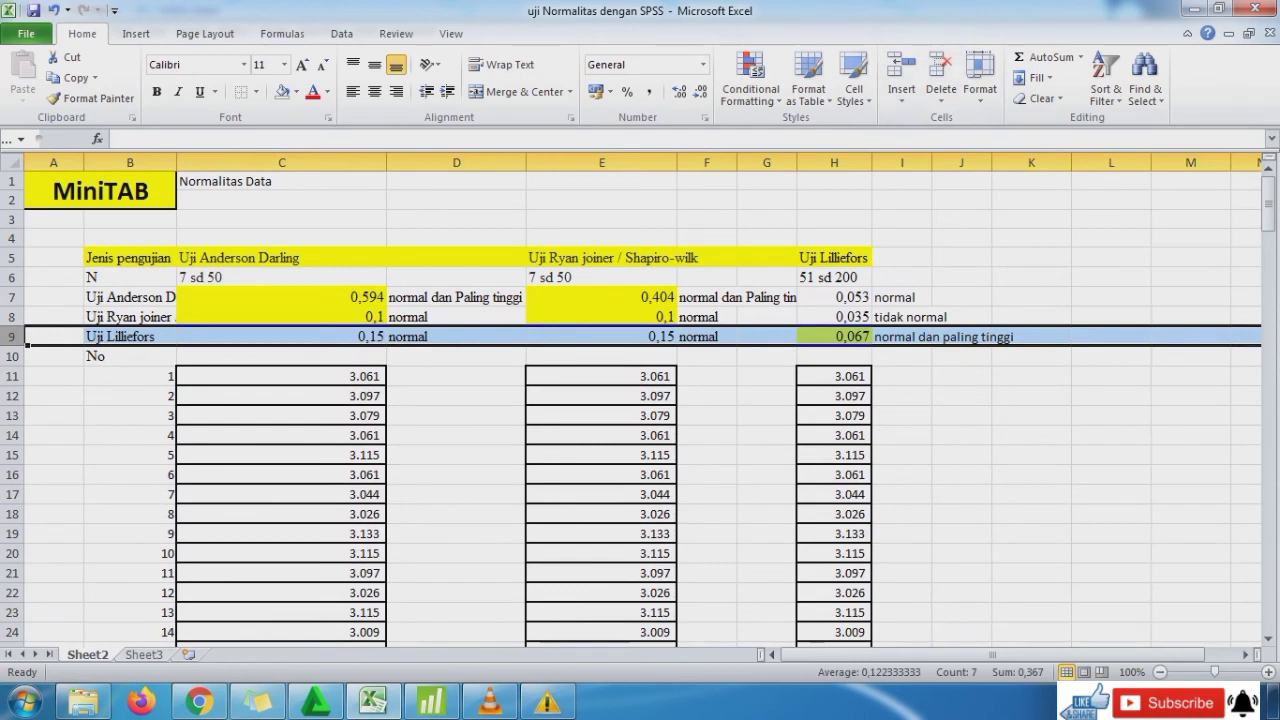
Remove the yellow fill from the Ryan joiner p-value in C8
{"action": "left_click", "coordinate": [282, 317]}
{"action": "left_click", "coordinate": [282, 92]}
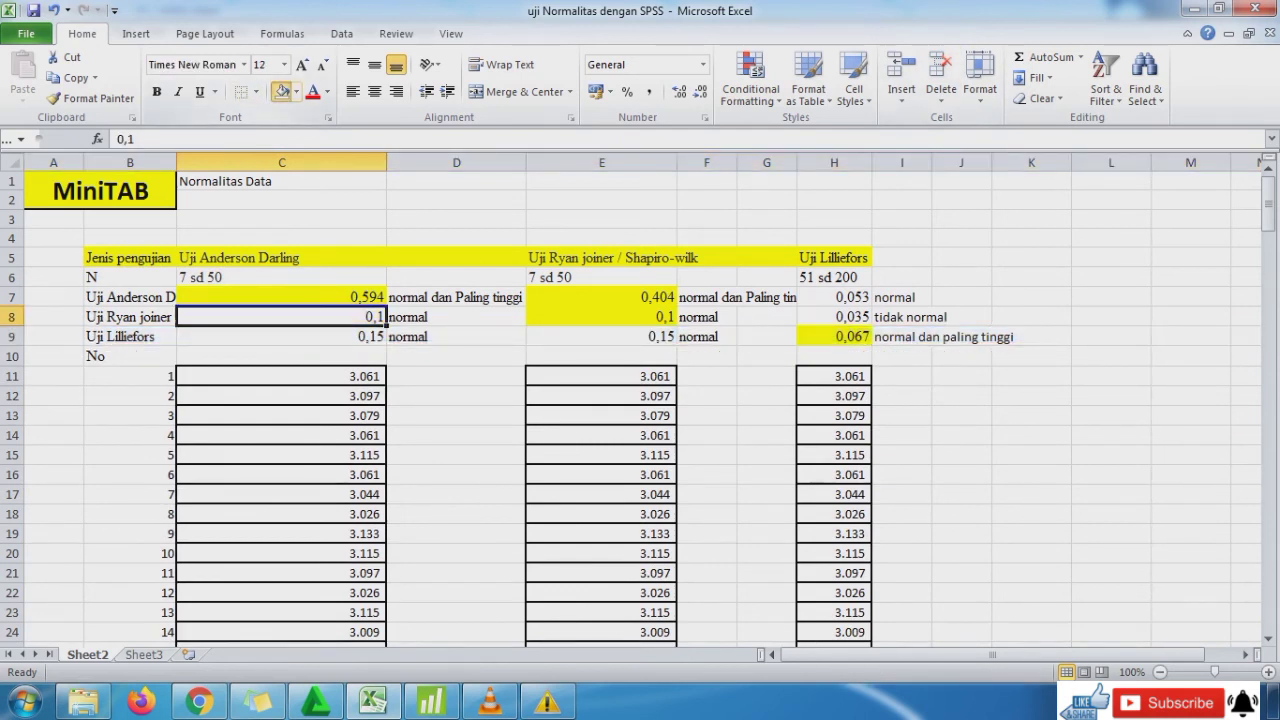
{"action": "left_click", "coordinate": [601, 317]}
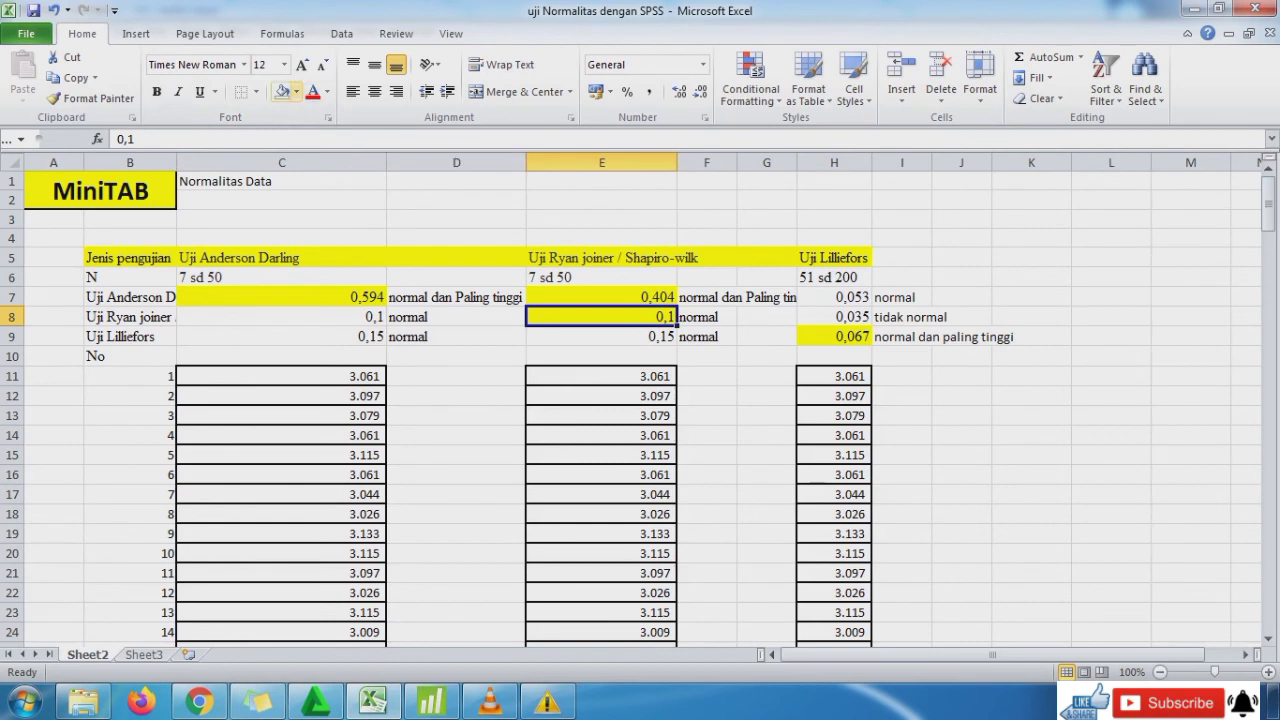
{"action": "left_click", "coordinate": [282, 92]}
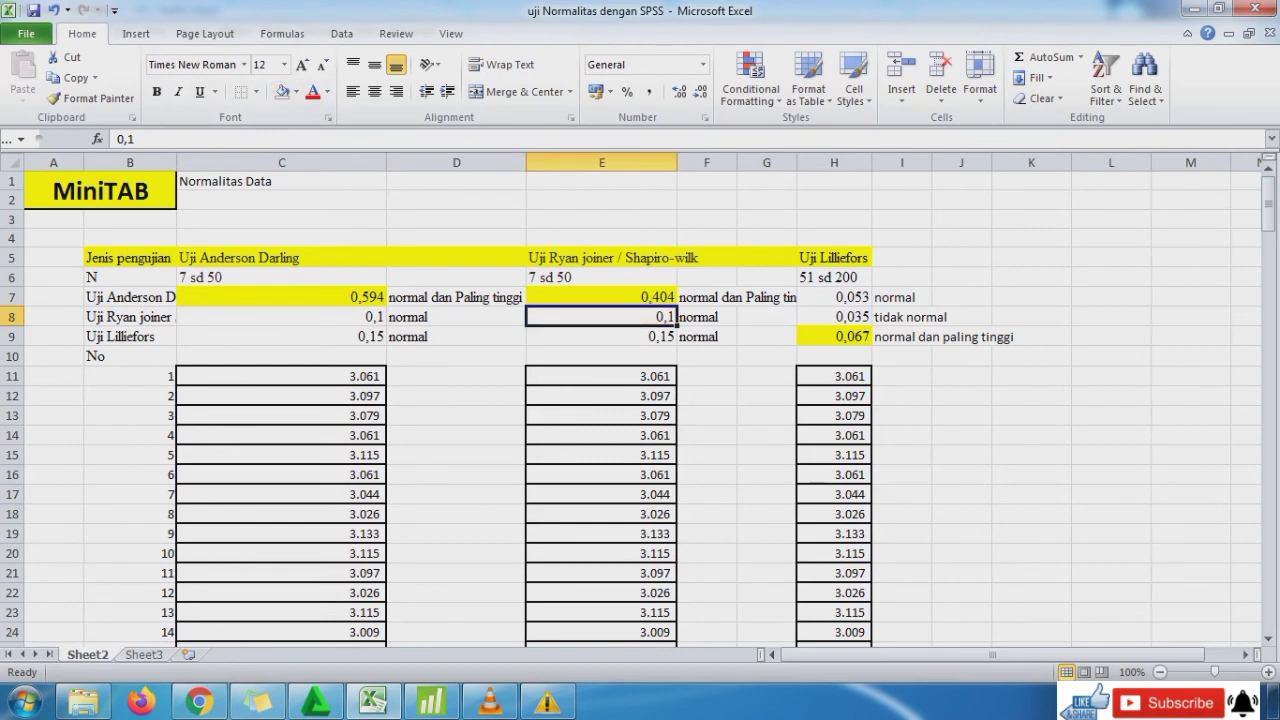
{"action": "left_click", "coordinate": [296, 92]}
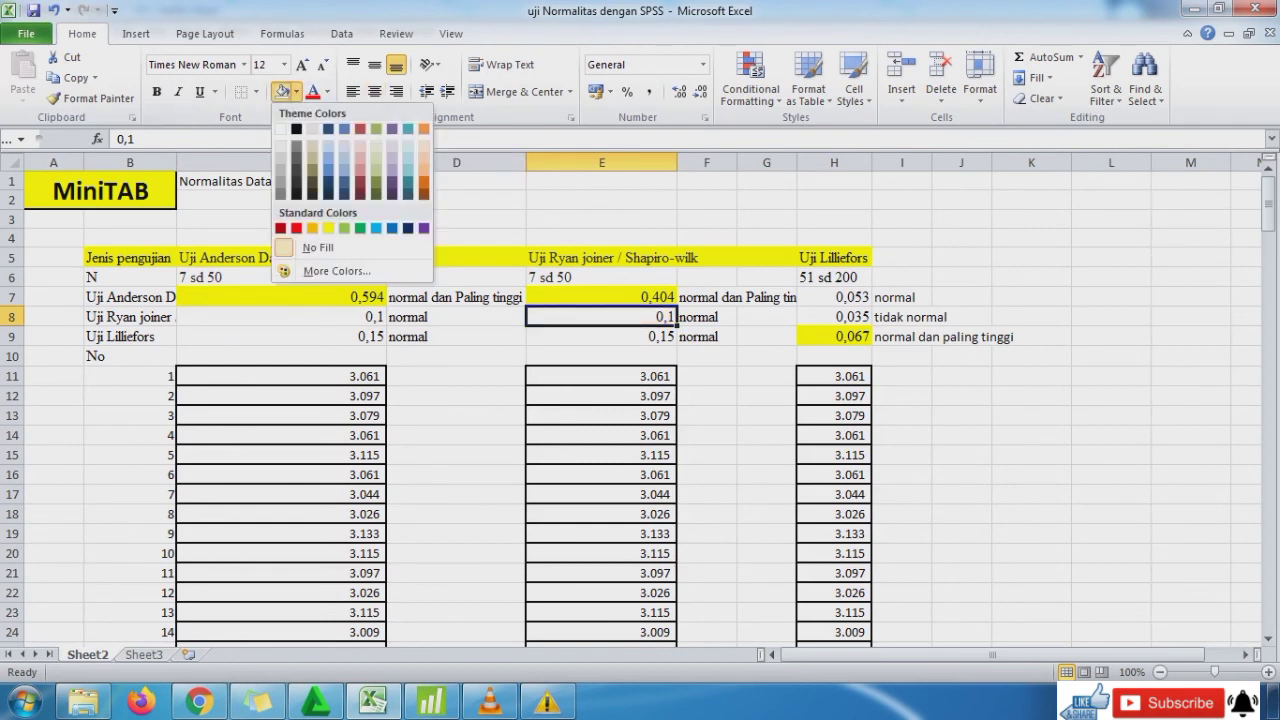
{"action": "left_click", "coordinate": [334, 228]}
Remove the yellow fill from the Anderson Darling p-value in E7
{"action": "left_click", "coordinate": [601, 297]}
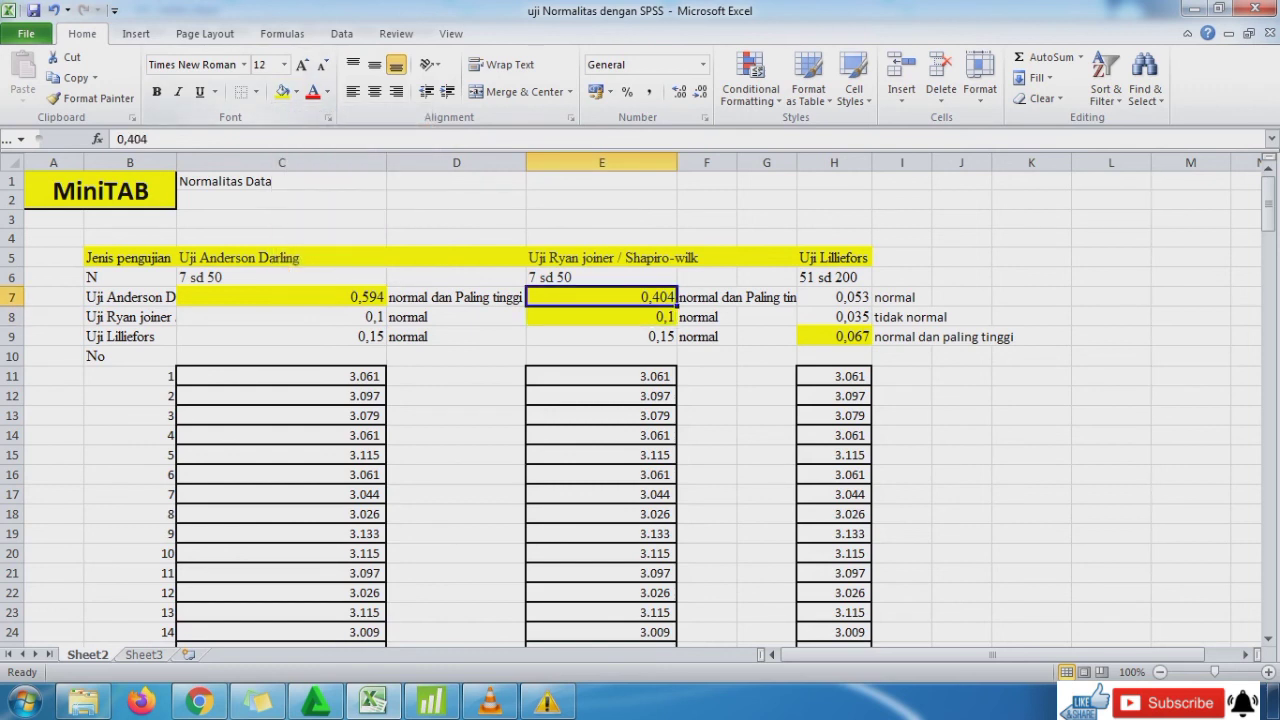
{"action": "left_click", "coordinate": [296, 92]}
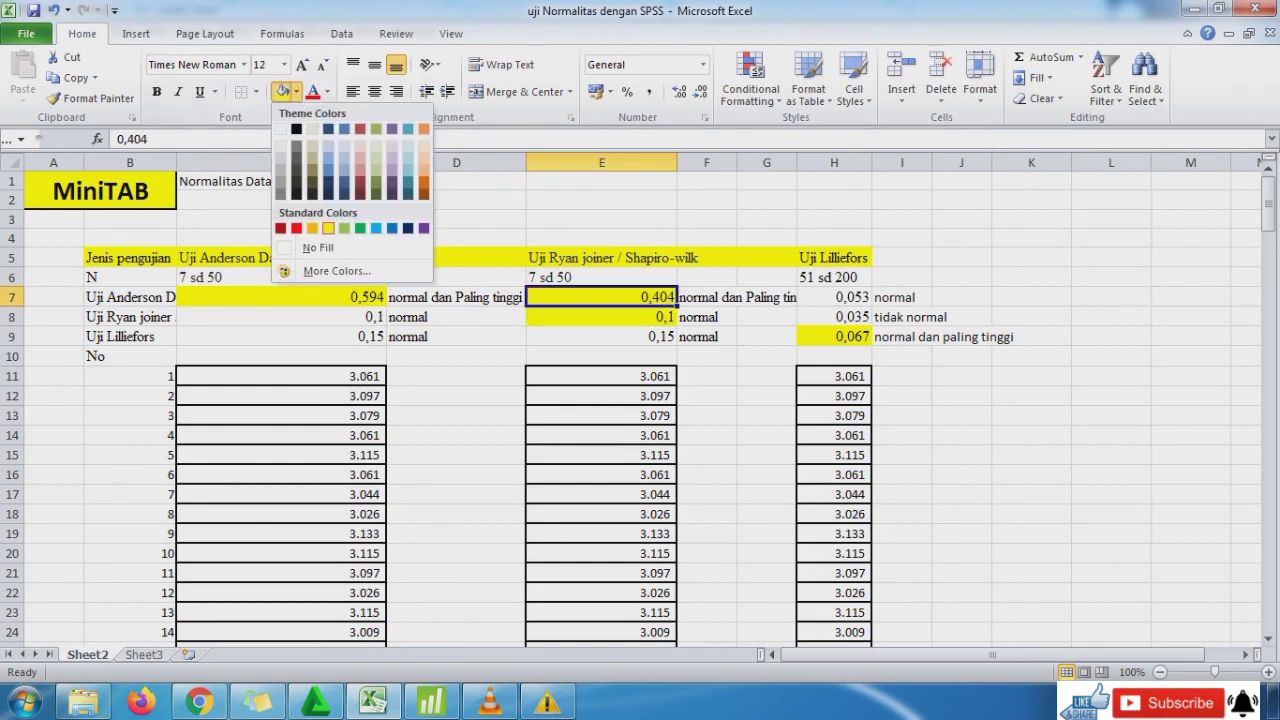
{"action": "left_click", "coordinate": [318, 247]}
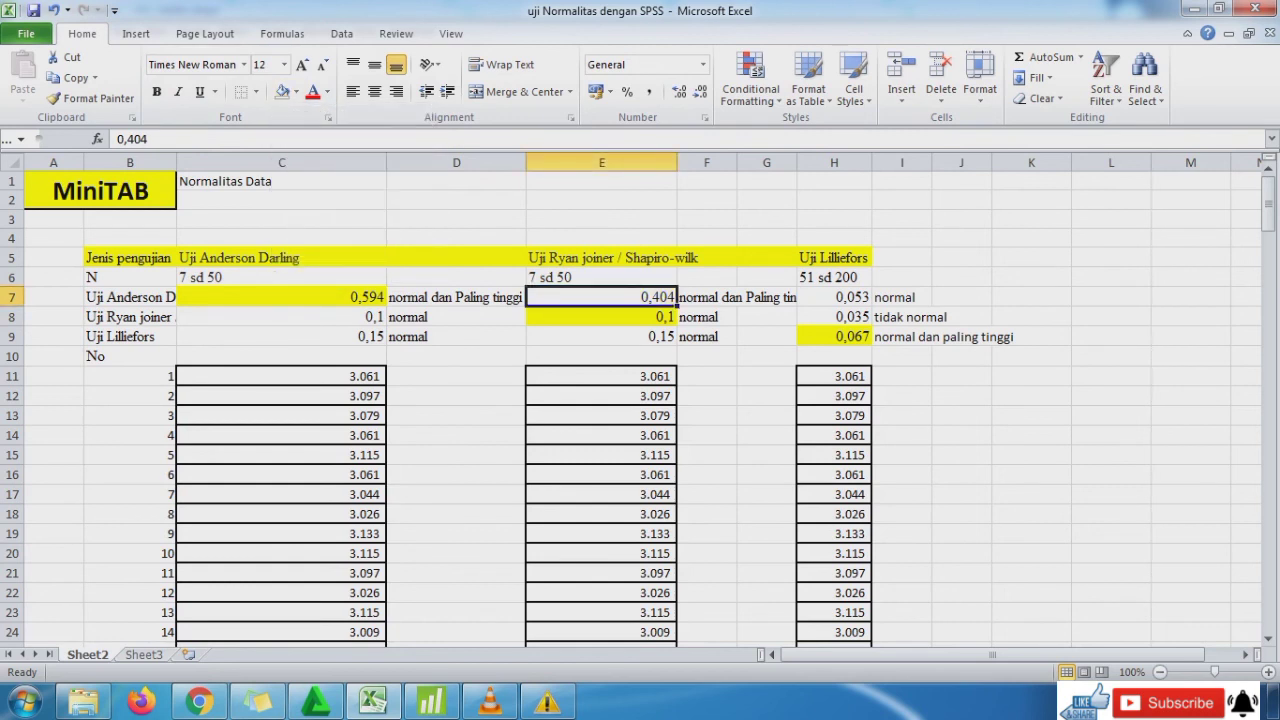
{"action": "left_click", "coordinate": [281, 297]}
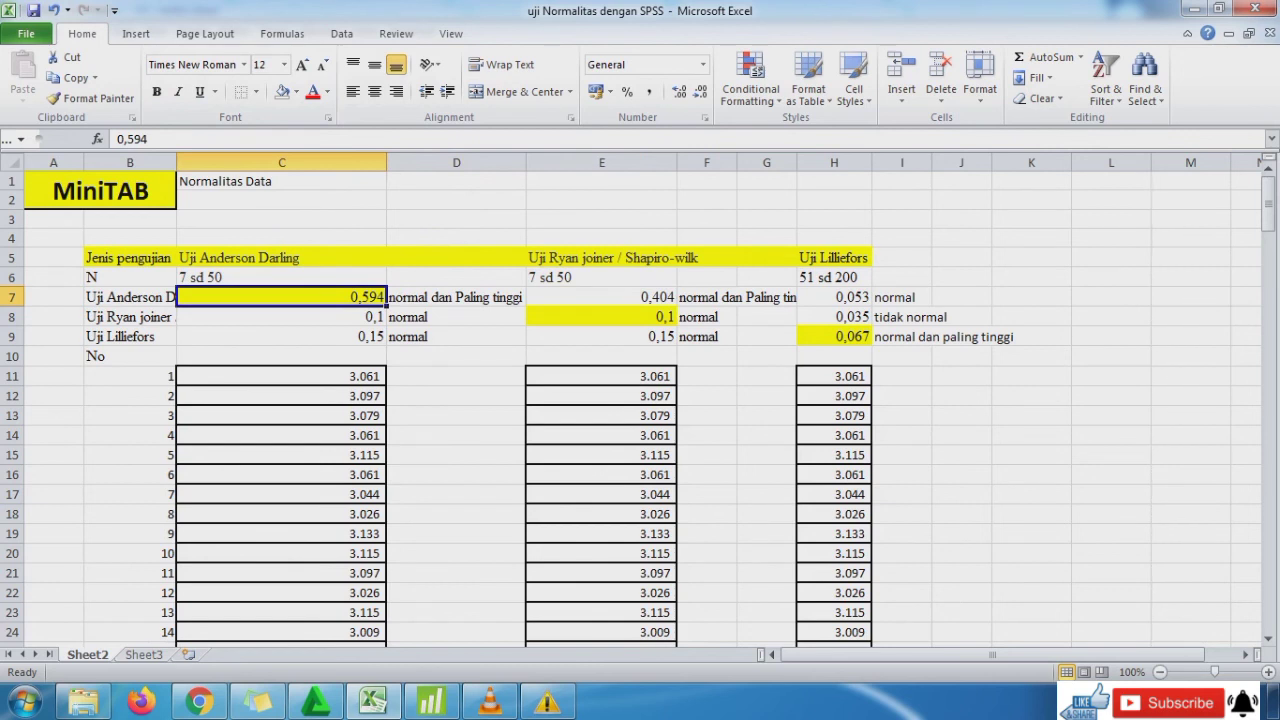
{"action": "left_click", "coordinate": [707, 317]}
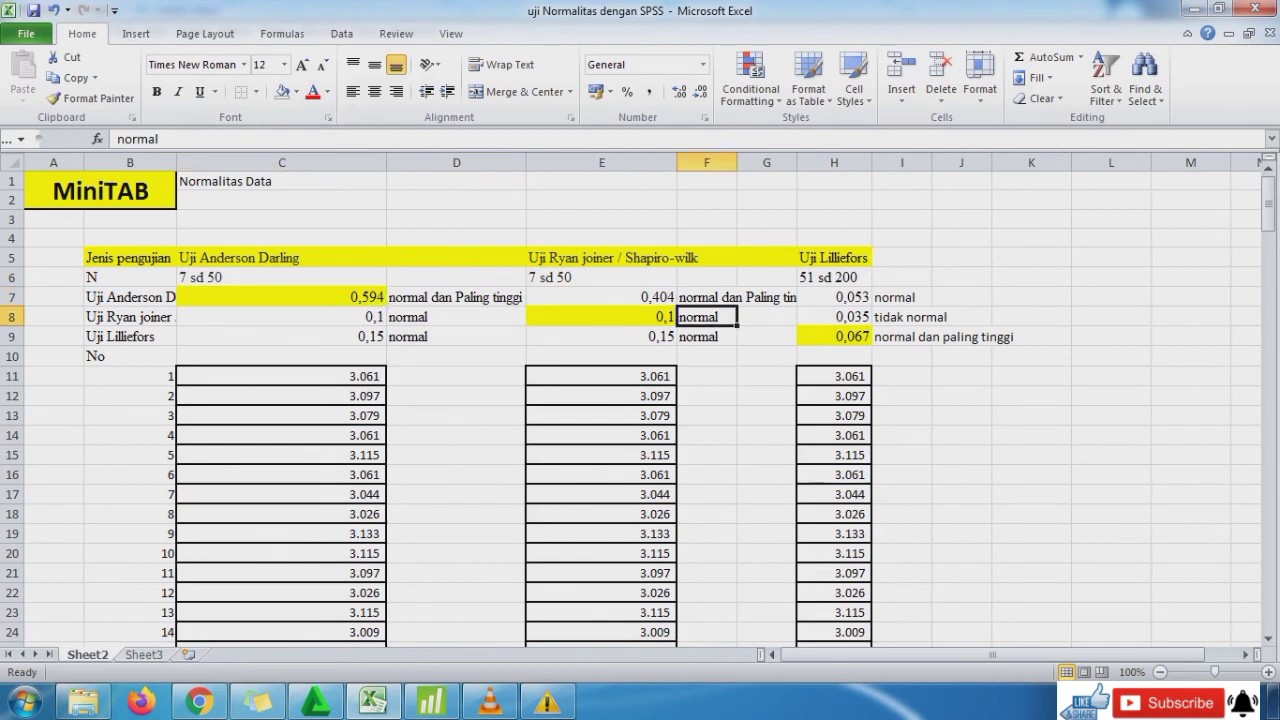
{"action": "left_click", "coordinate": [601, 317]}
{"action": "left_click", "coordinate": [707, 317]}
{"action": "left_click", "coordinate": [834, 337]}
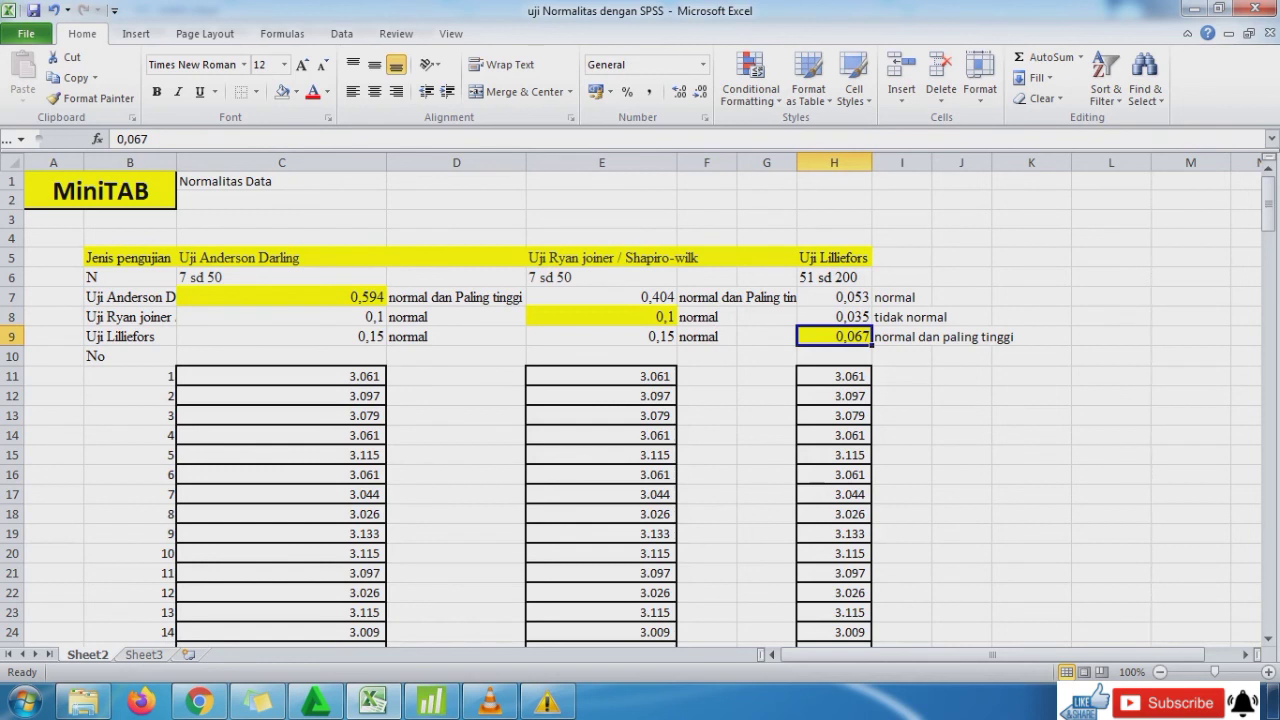
{"action": "left_click", "coordinate": [281, 297]}
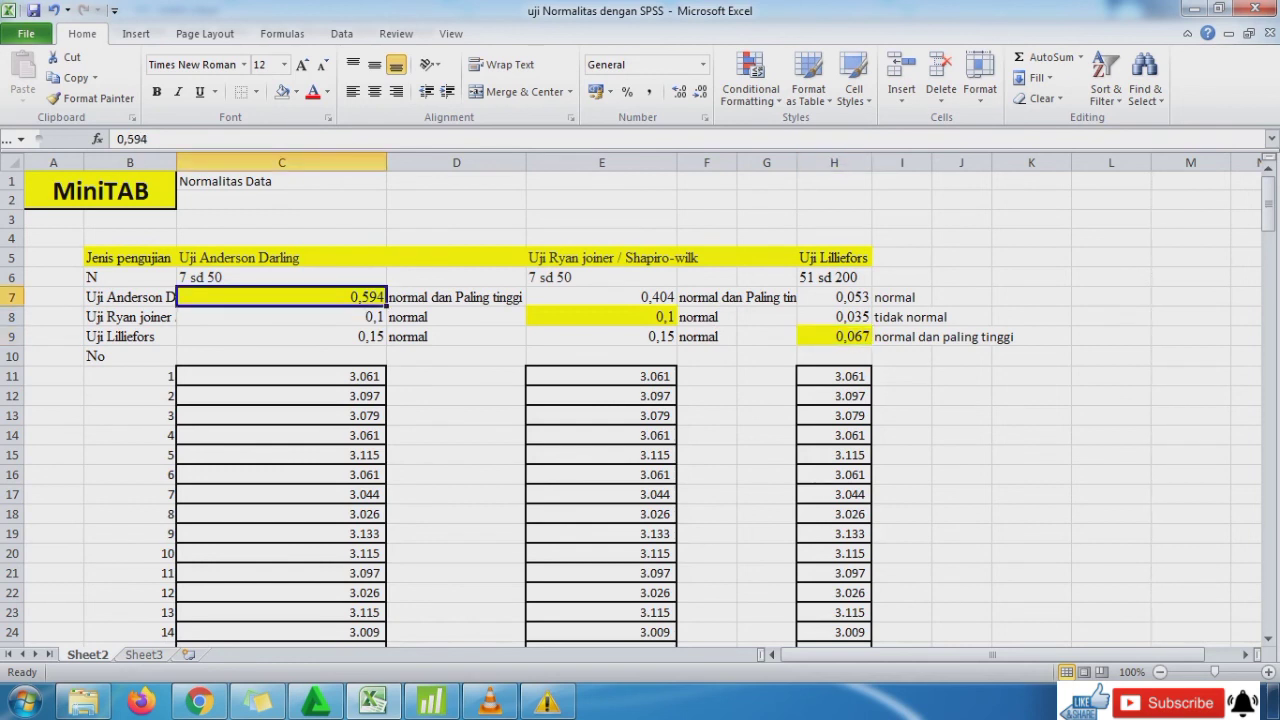
Label the three data sets in row 4 as sampel 30 in C4, sampel 50 in E4 and sampel 100 in H4
{"action": "left_click", "coordinate": [281, 238]}
{"action": "type", "text": "sampel "}
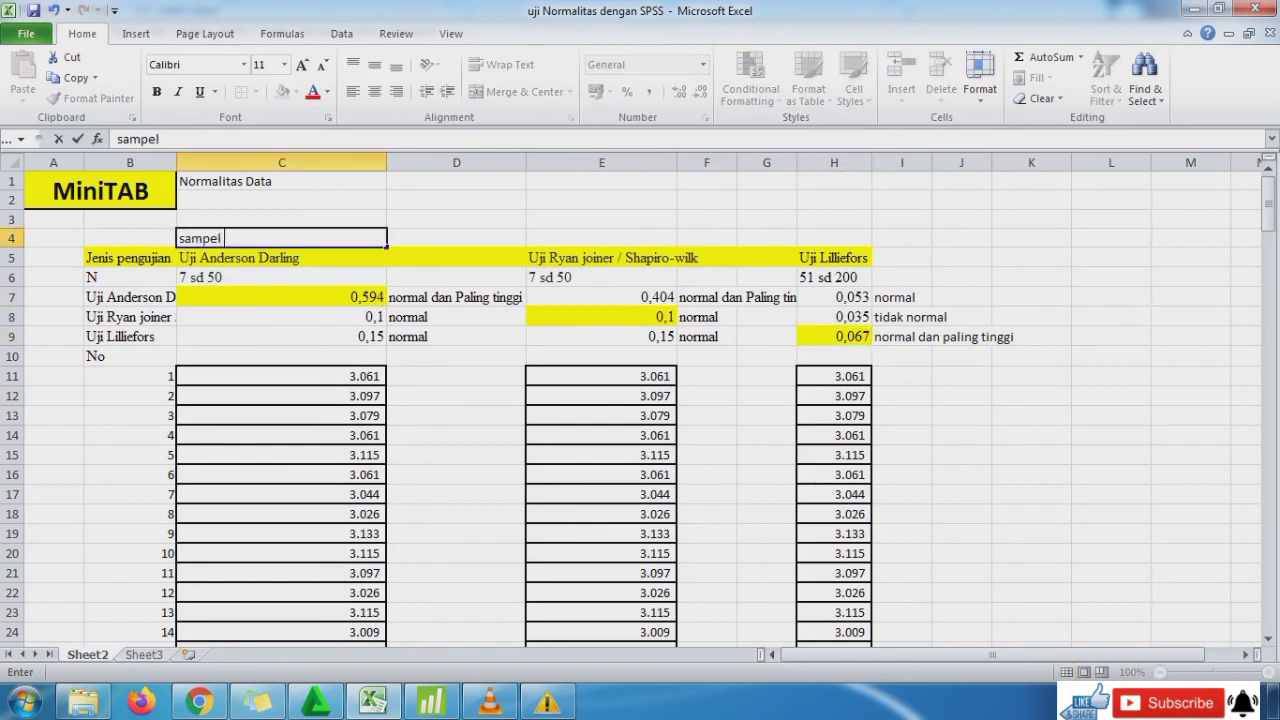
{"action": "type", "text": "30"}
{"action": "key", "text": "Tab"}
{"action": "key", "text": "Tab"}
{"action": "type", "text": "s"}
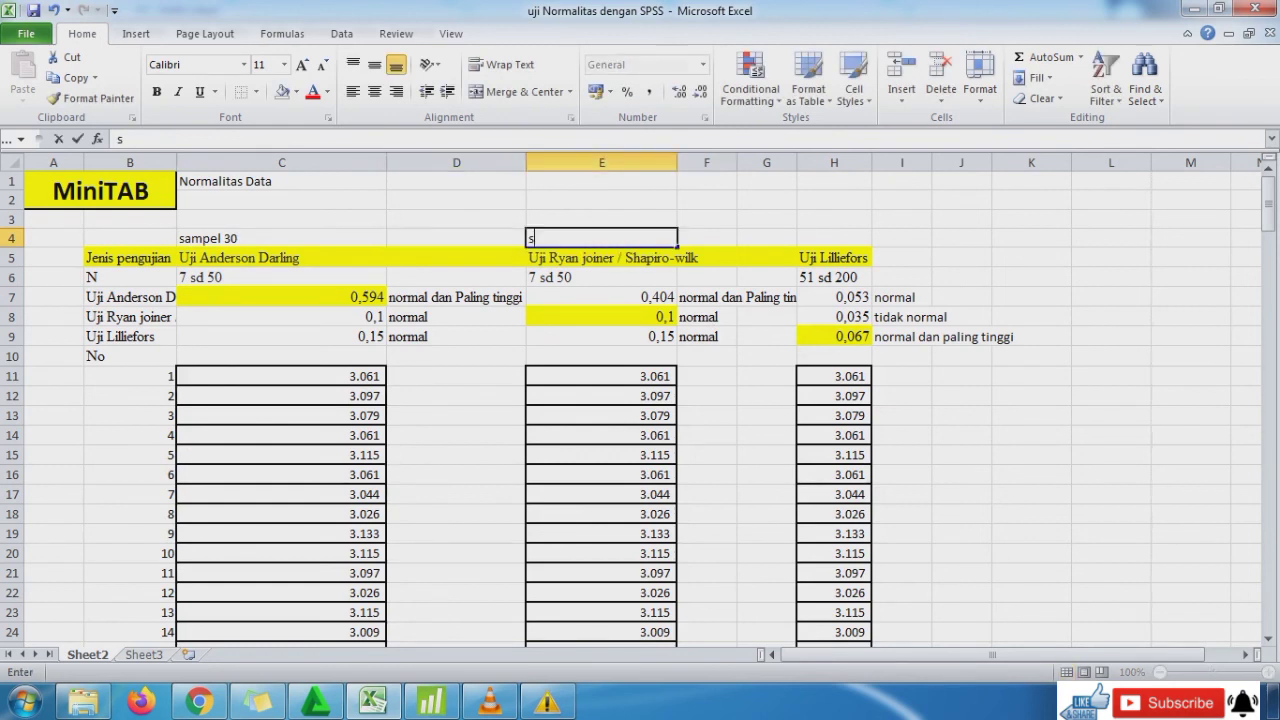
{"action": "type", "text": "ampel"}
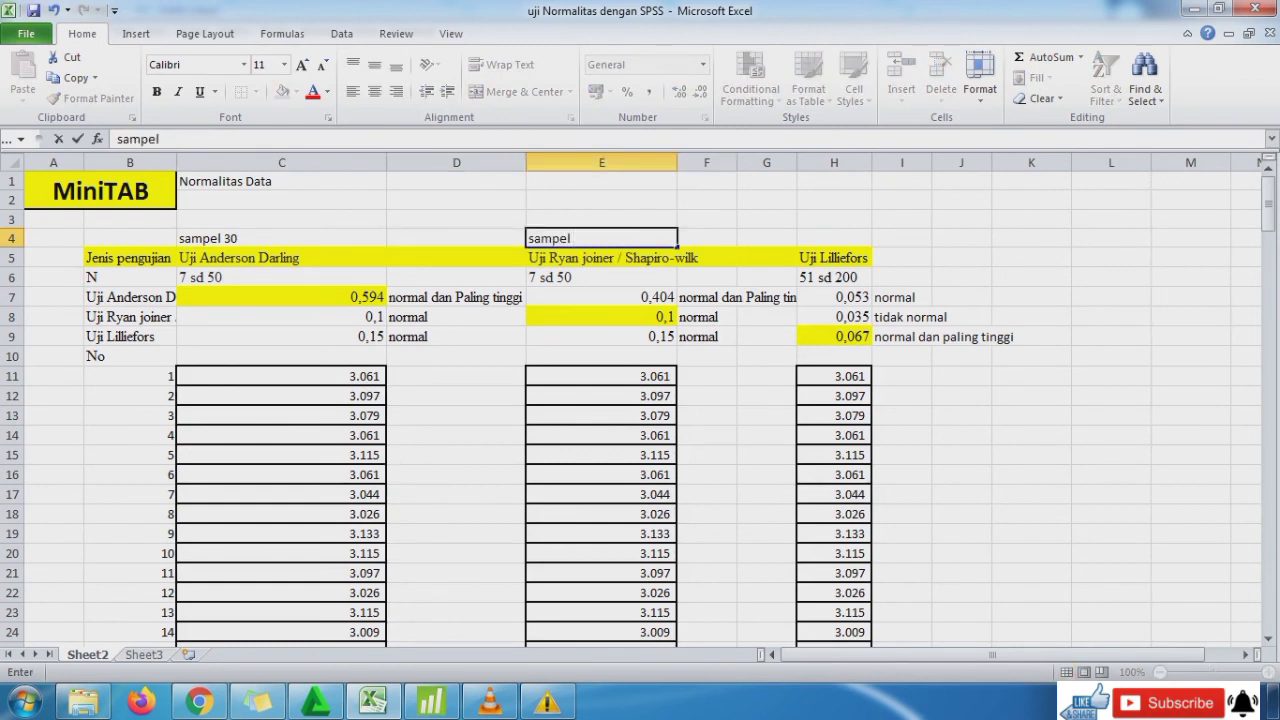
{"action": "type", "text": " 50"}
{"action": "key", "text": "Tab"}
{"action": "key", "text": "Tab"}
{"action": "key", "text": "Tab"}
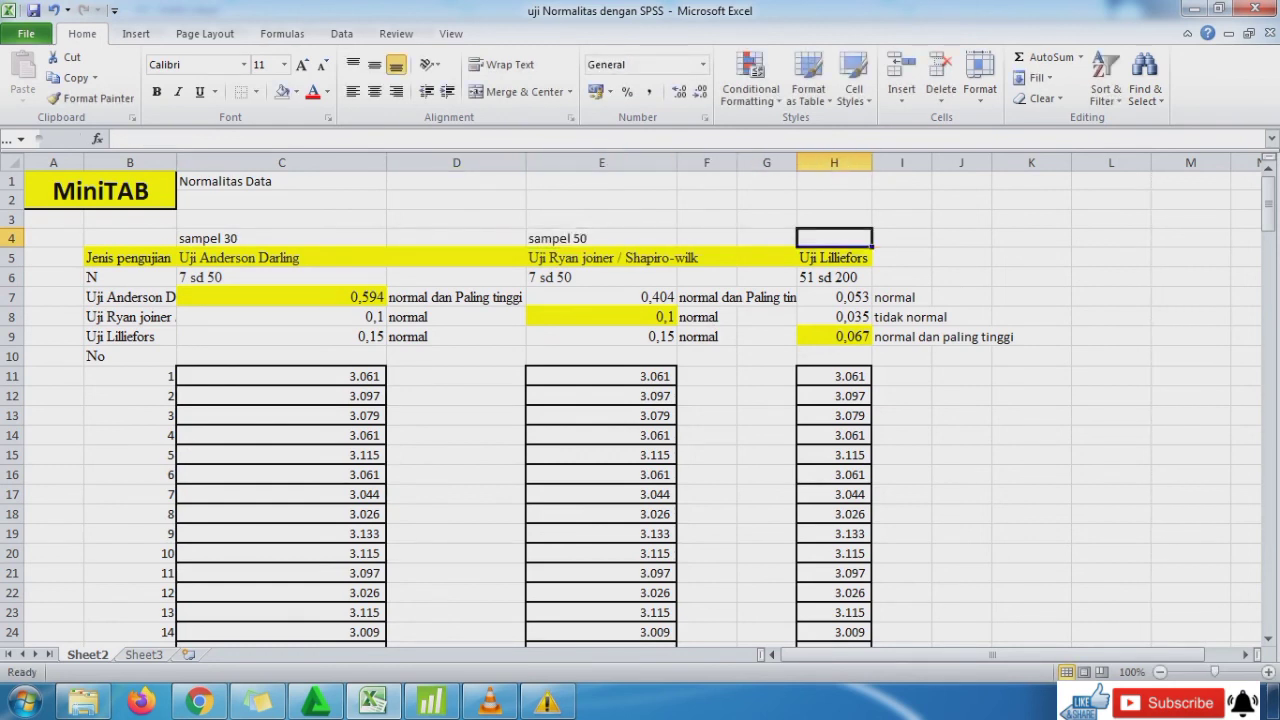
{"action": "type", "text": "sampel 100"}
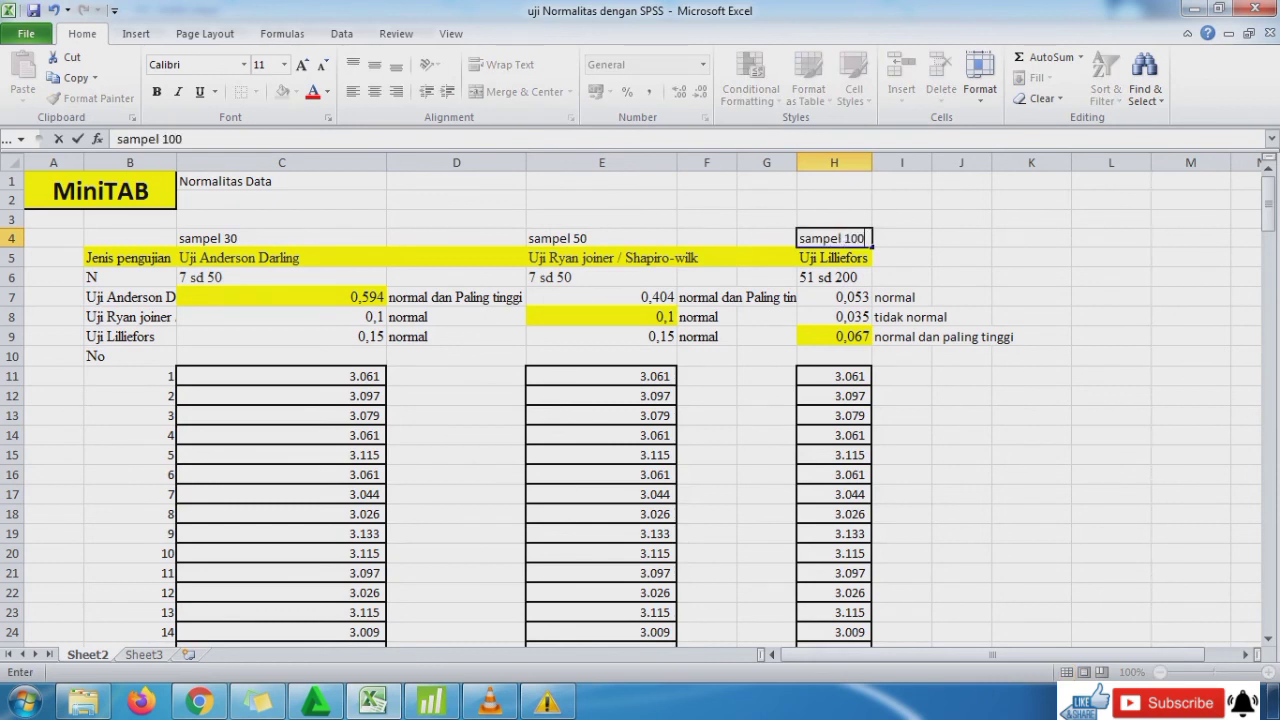
{"action": "key", "text": "Return"}
Review the Anderson Darling p-values and normality conclusions across the samples in row 7
{"action": "key", "text": "Return"}
{"action": "key", "text": "Return"}
{"action": "key", "text": "Left"}
{"action": "key", "text": "Left"}
{"action": "key", "text": "Left"}
{"action": "key", "text": "Left"}
{"action": "key", "text": "Left"}
{"action": "key", "text": "Left"}
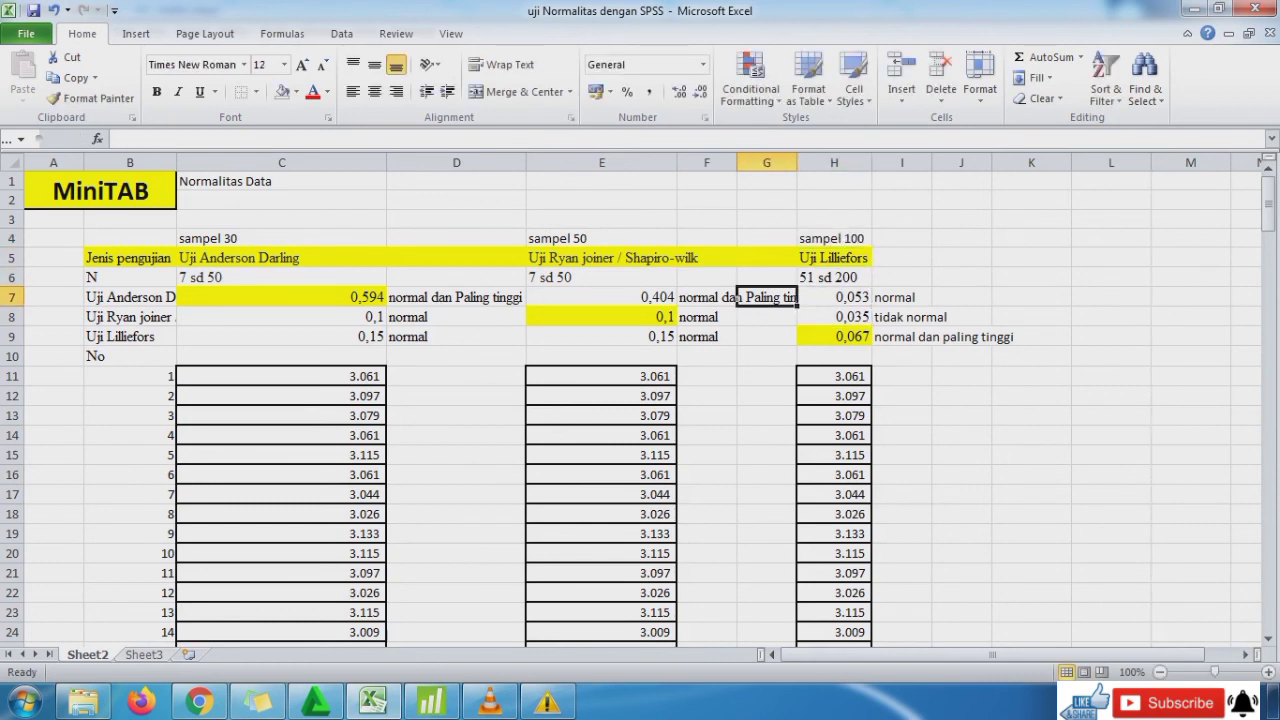
{"action": "key", "text": "Right"}
{"action": "key", "text": "Right"}
{"action": "key", "text": "Left"}
{"action": "key", "text": "Left"}
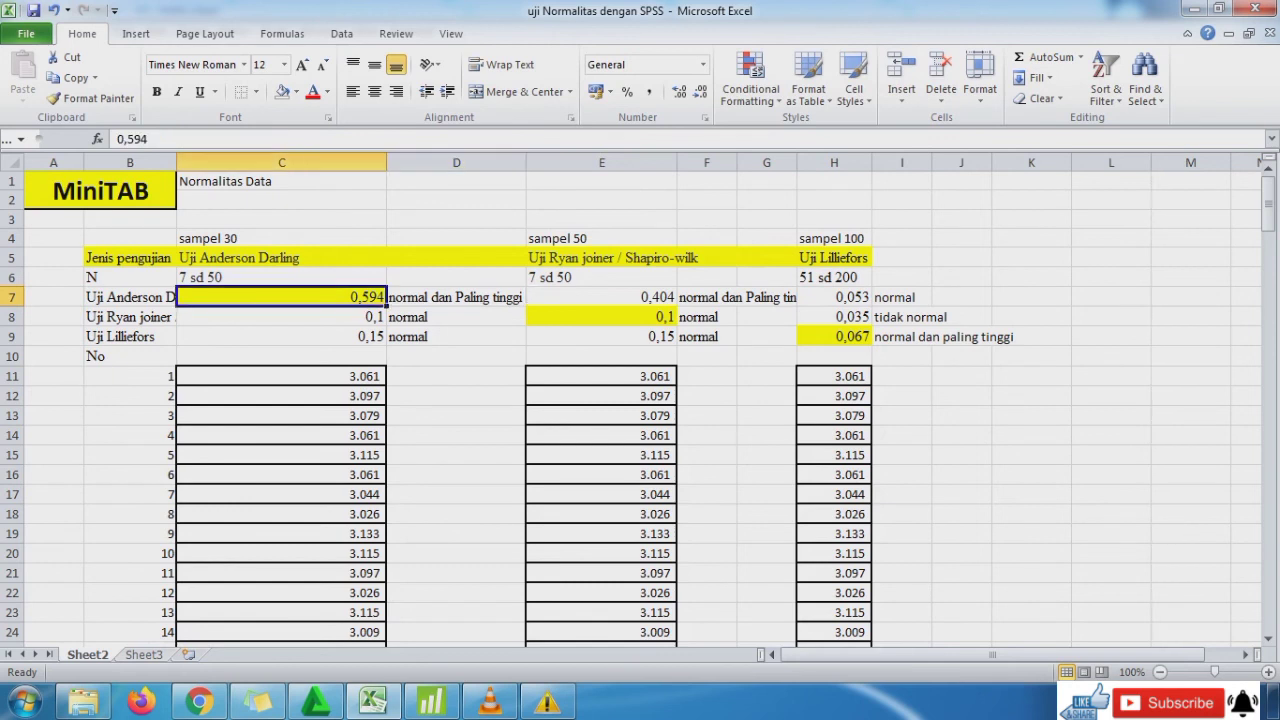
{"action": "key", "text": "Right"}
{"action": "key", "text": "Right"}
{"action": "key", "text": "Right"}
Review the Ryan joiner p-values and normality conclusions across the samples in row 8
{"action": "key", "text": "Down"}
{"action": "key", "text": "Left"}
{"action": "key", "text": "Left"}
{"action": "key", "text": "Left"}
{"action": "key", "text": "Left"}
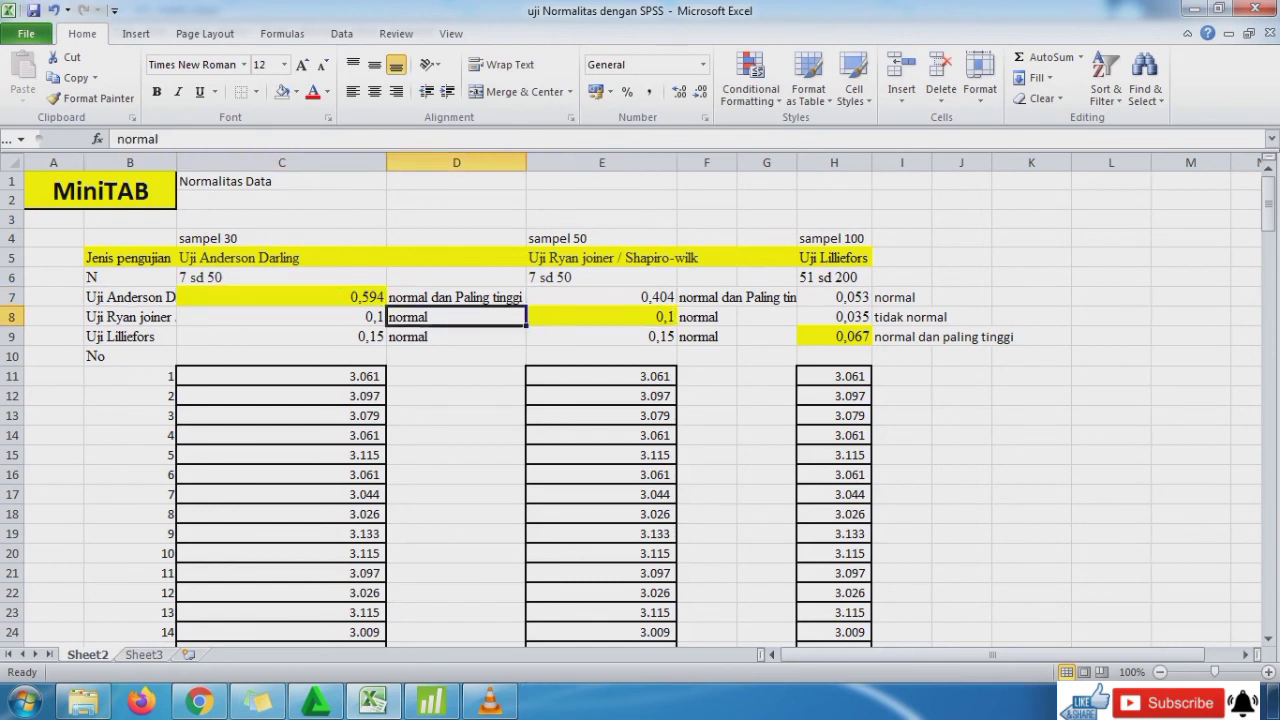
{"action": "key", "text": "Right"}
{"action": "key", "text": "Right"}
{"action": "key", "text": "Right"}
{"action": "key", "text": "Right"}
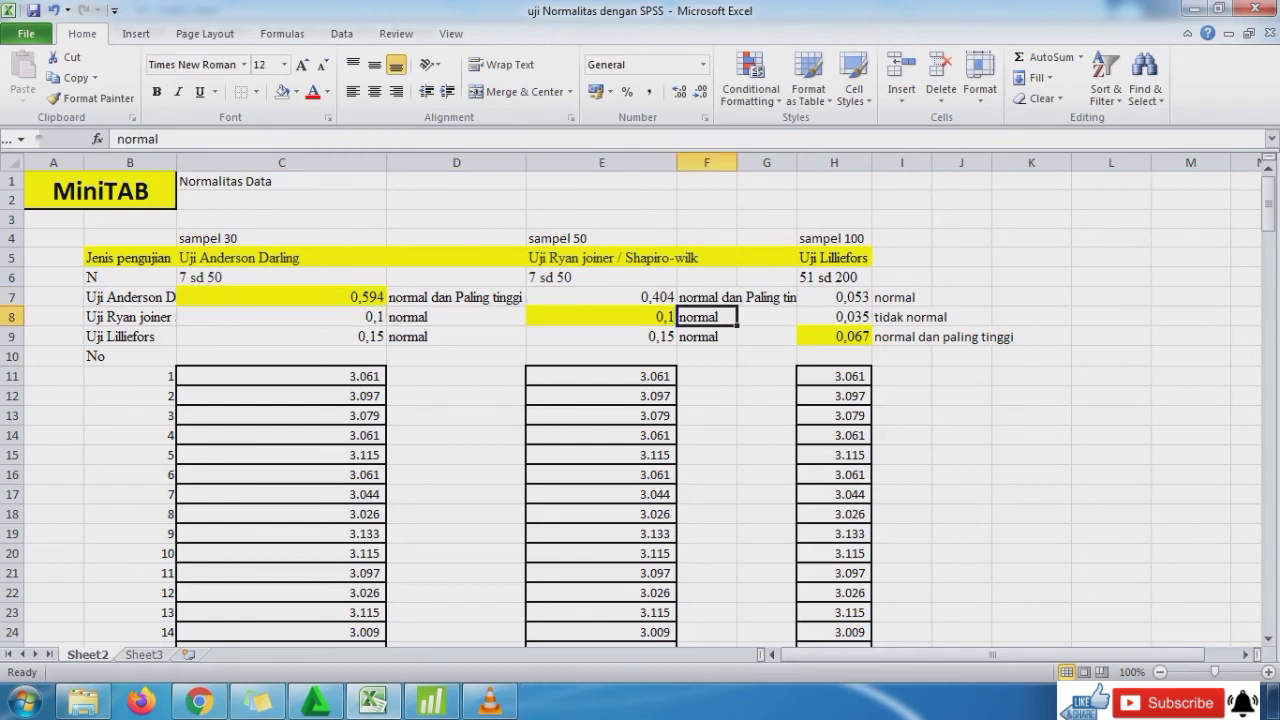
Check the 100-sample column against its Lilliefors result and review the p-values and conclusions across row 9
{"action": "key", "text": "Up"}
{"action": "key", "text": "Up"}
{"action": "key", "text": "Up"}
{"action": "key", "text": "Up"}
{"action": "key", "text": "Right"}
{"action": "key", "text": "Right"}
{"action": "key", "text": "Right"}
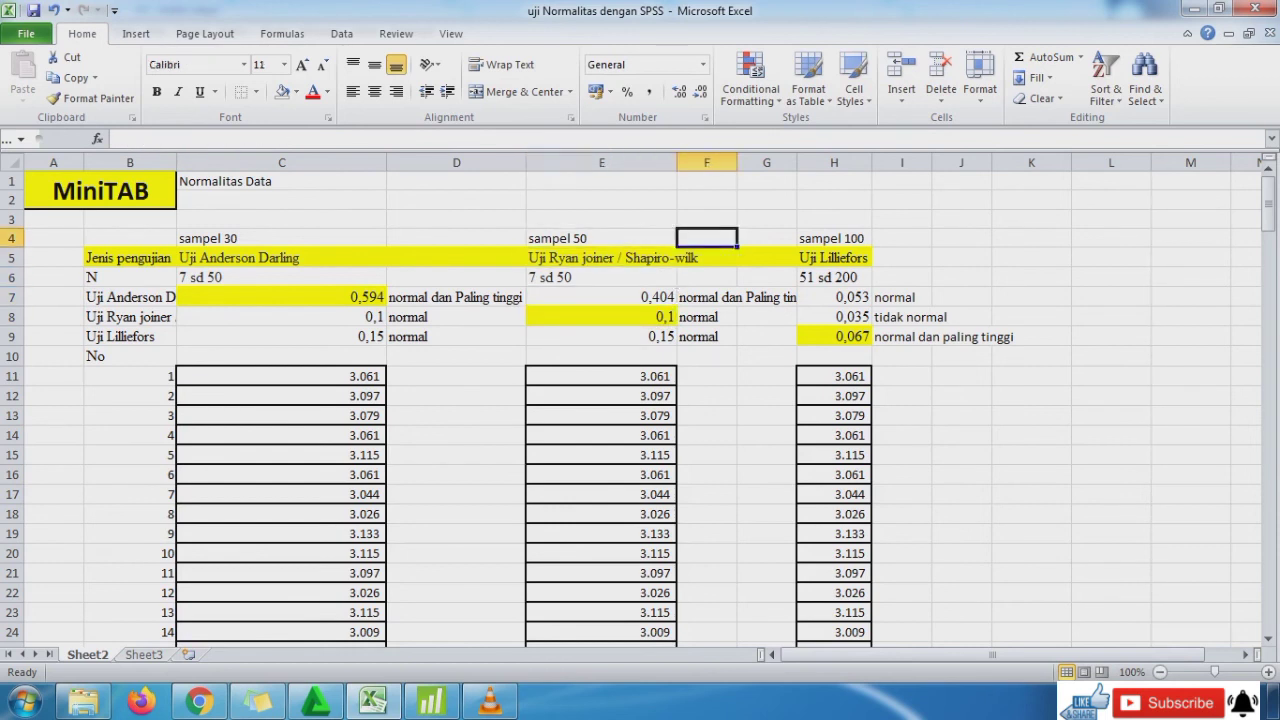
{"action": "key", "text": "Down"}
{"action": "key", "text": "Down"}
{"action": "key", "text": "Down"}
{"action": "key", "text": "Down"}
{"action": "key", "text": "Down"}
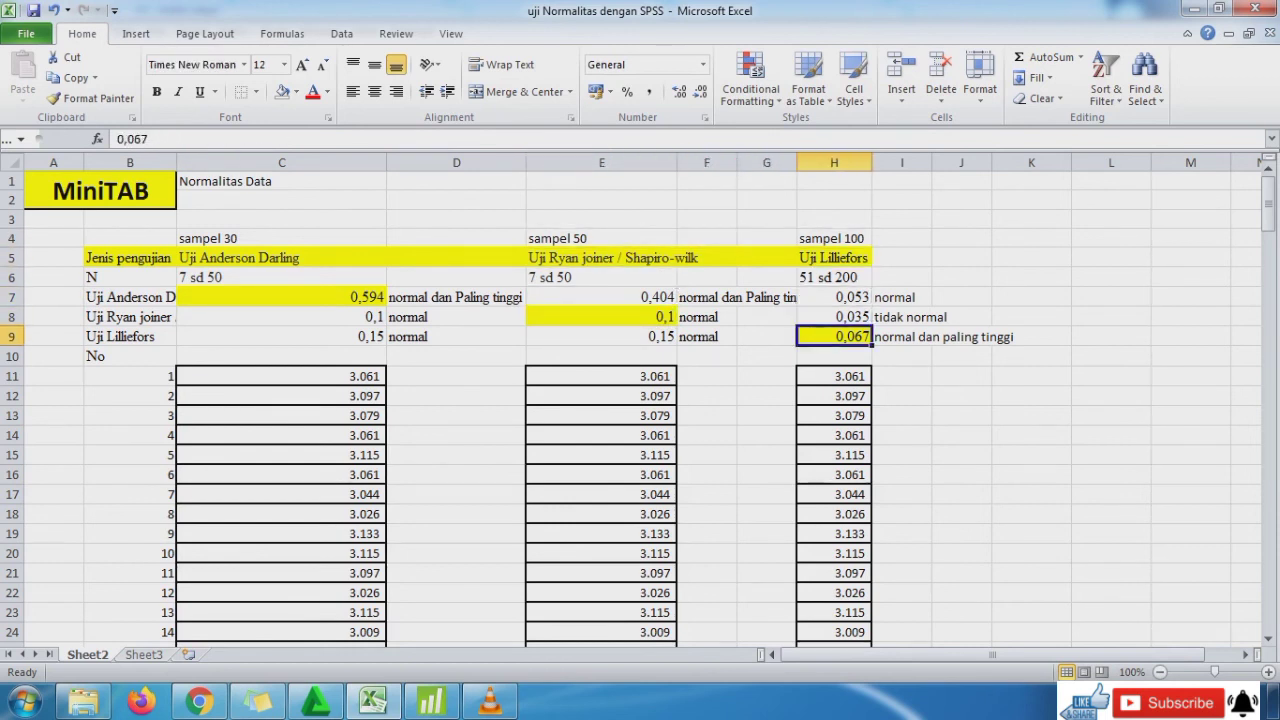
{"action": "key", "text": "Left"}
{"action": "key", "text": "Left"}
{"action": "key", "text": "Left"}
{"action": "key", "text": "Left"}
{"action": "key", "text": "Left"}
{"action": "key", "text": "Left"}
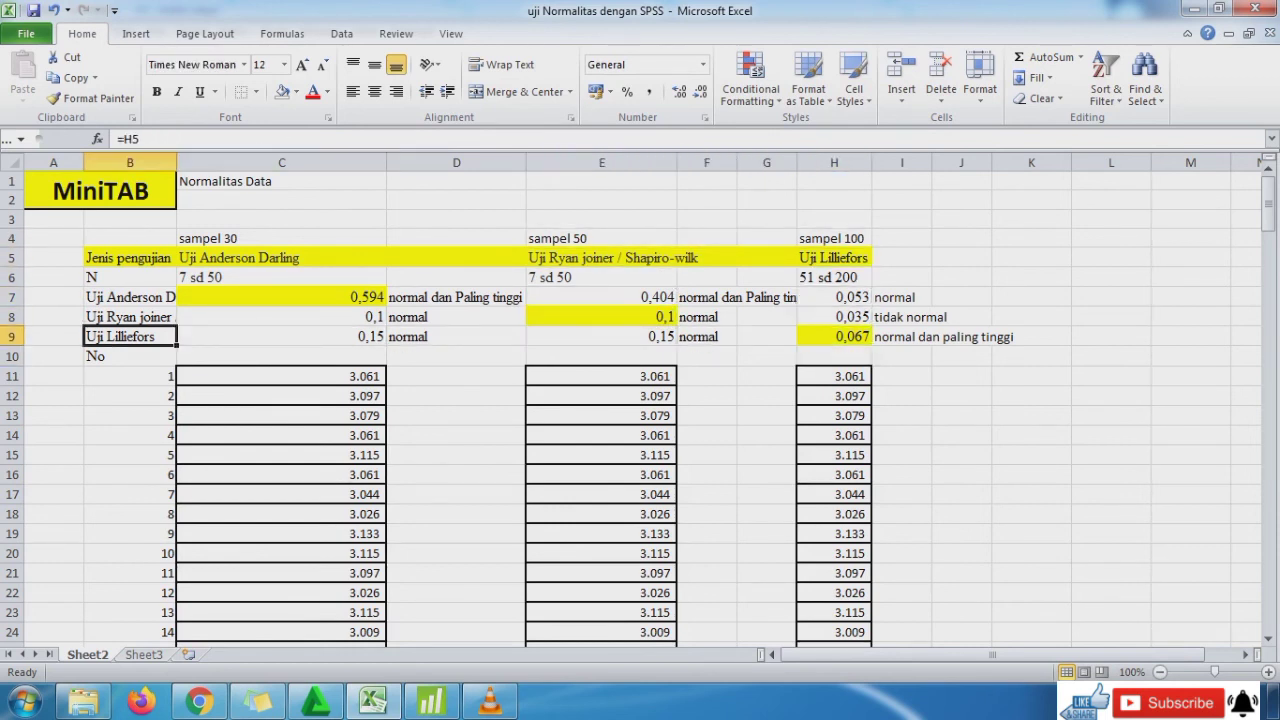
{"action": "key", "text": "Right"}
{"action": "key", "text": "Right"}
{"action": "key", "text": "Right"}
{"action": "key", "text": "Right"}
{"action": "key", "text": "Right"}
{"action": "key", "text": "Right"}
{"action": "key", "text": "Right"}
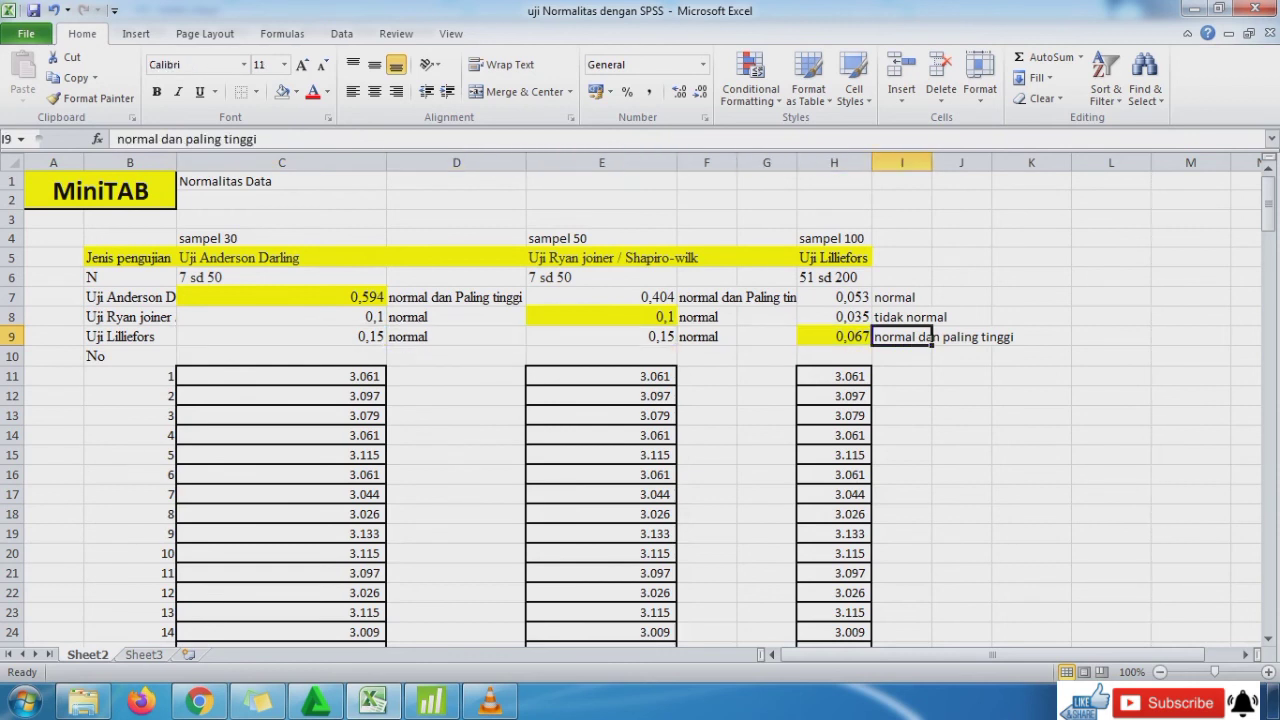